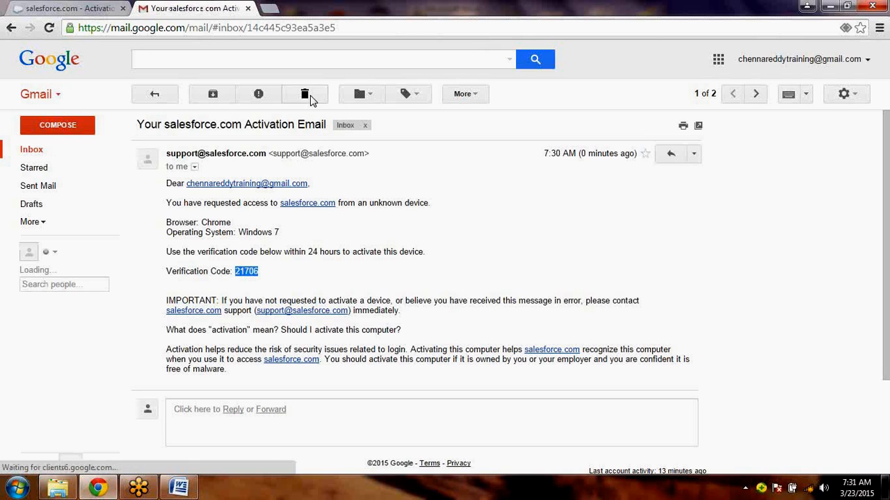
Step: Close the Gmail tab, submit the emailed verification code on the Salesforce activation page, and continue past the phone number page to the setup home
left_click(250, 9)
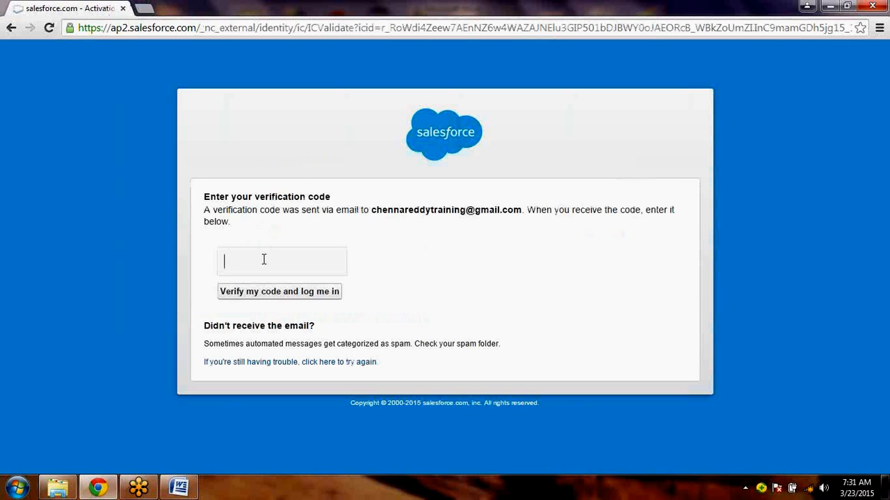
left_click(264, 259)
left_click(284, 300)
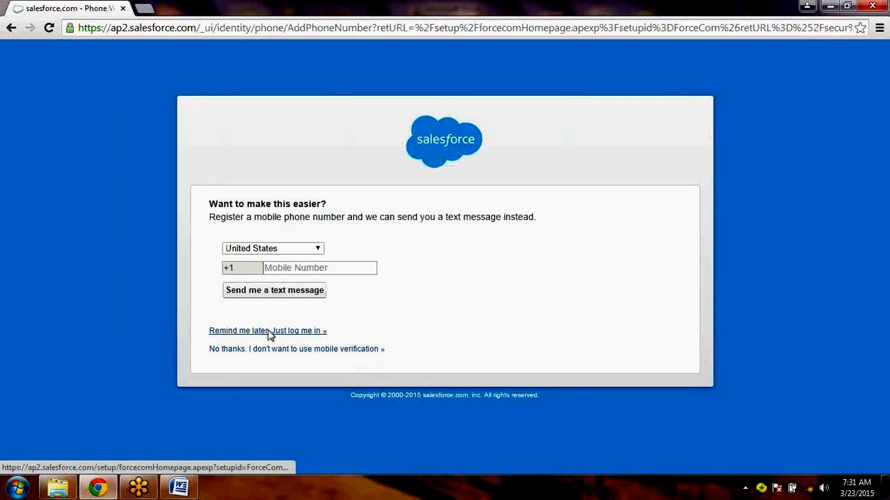
left_click(270, 332)
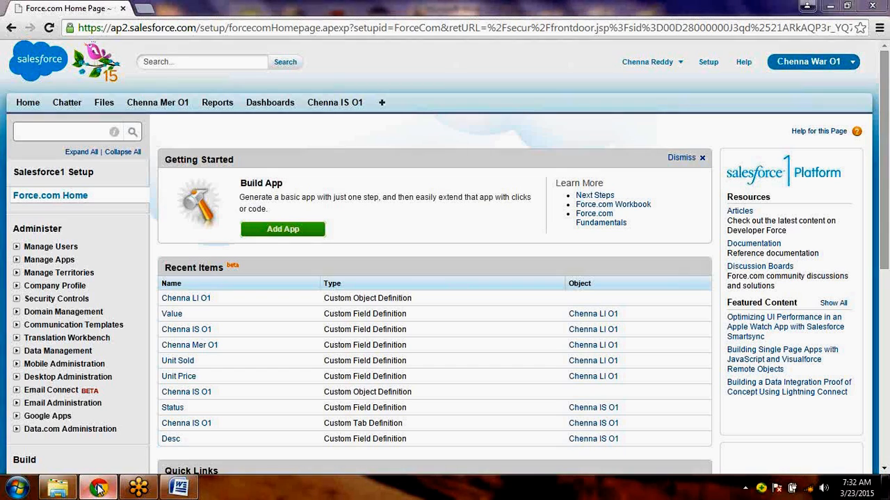
Step: Switch to the Word document and examine the Formulas table, comparing record 101's Unit Price and Unit Sold with its Value
left_click(99, 490)
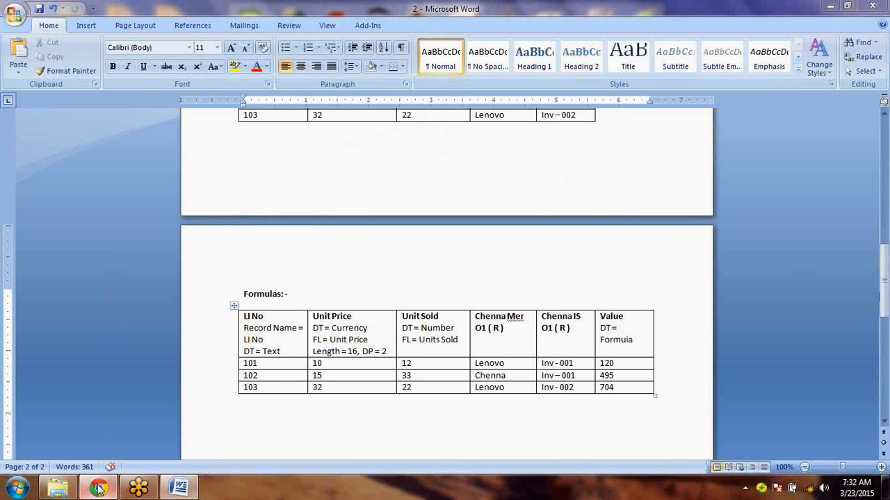
left_click_drag(603, 317, 621, 393)
left_click(416, 427)
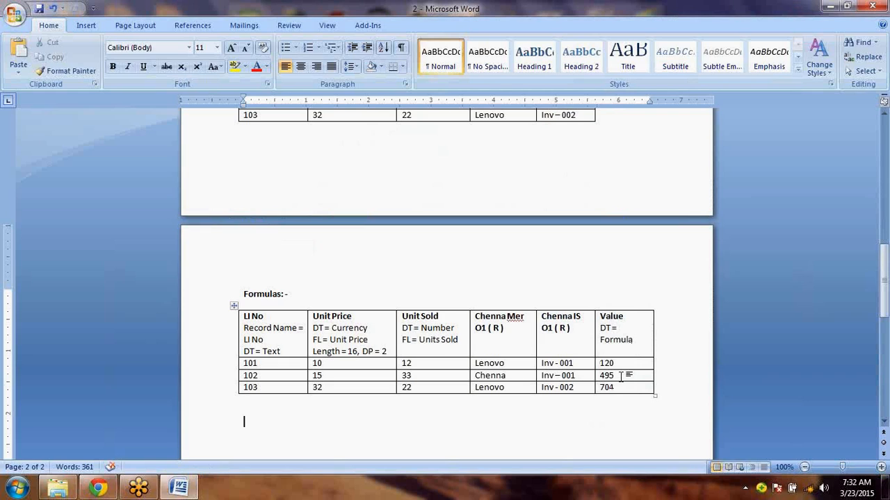
left_click(282, 363)
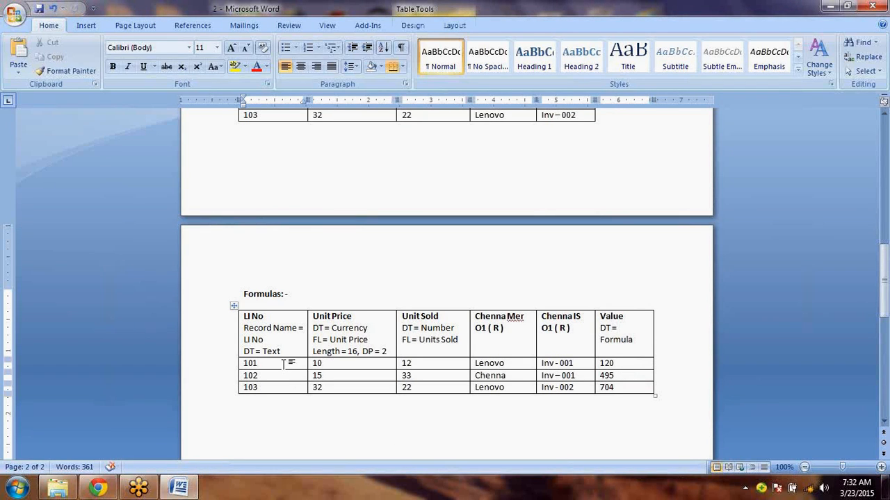
key("Tab")
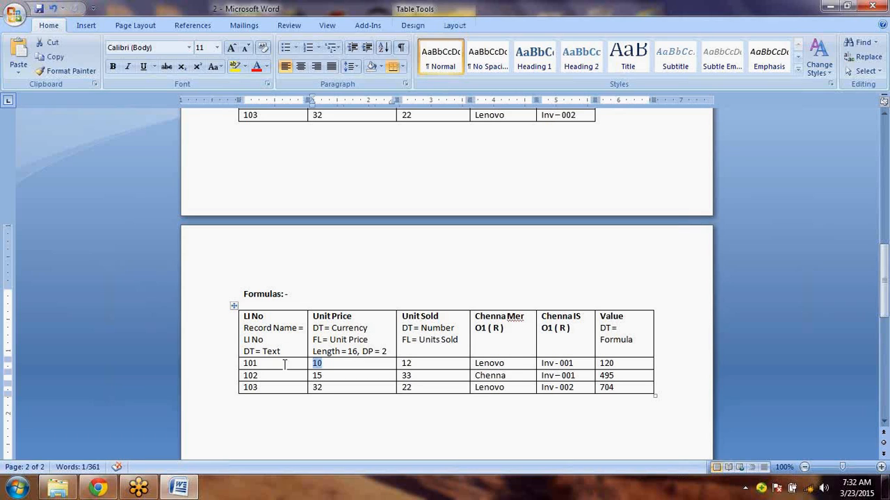
key("Tab")
key("Tab")
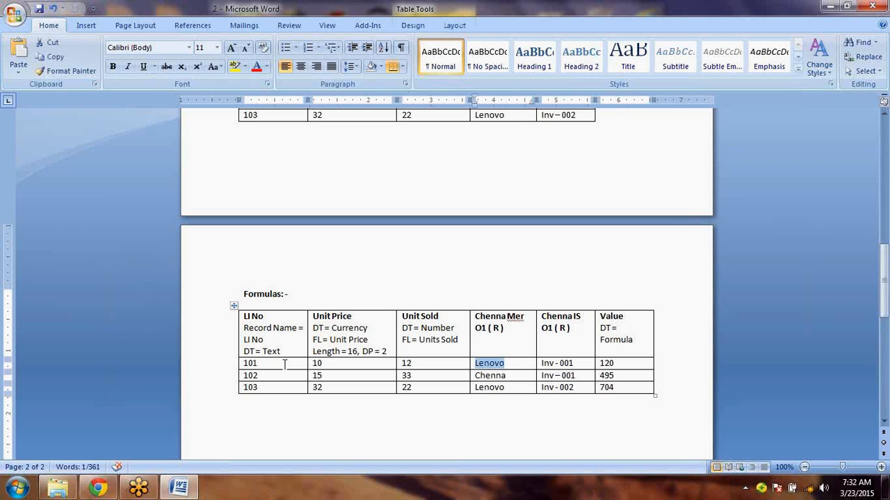
key("Tab")
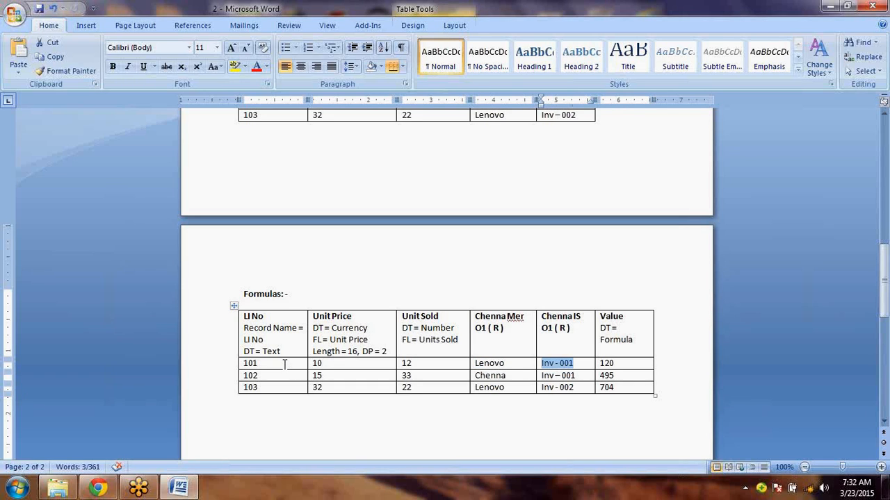
key("Tab")
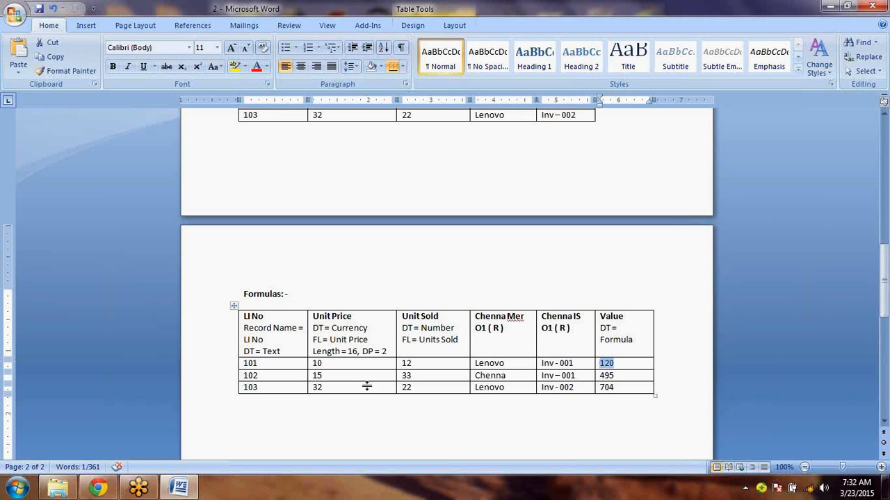
left_click_drag(410, 364, 351, 367)
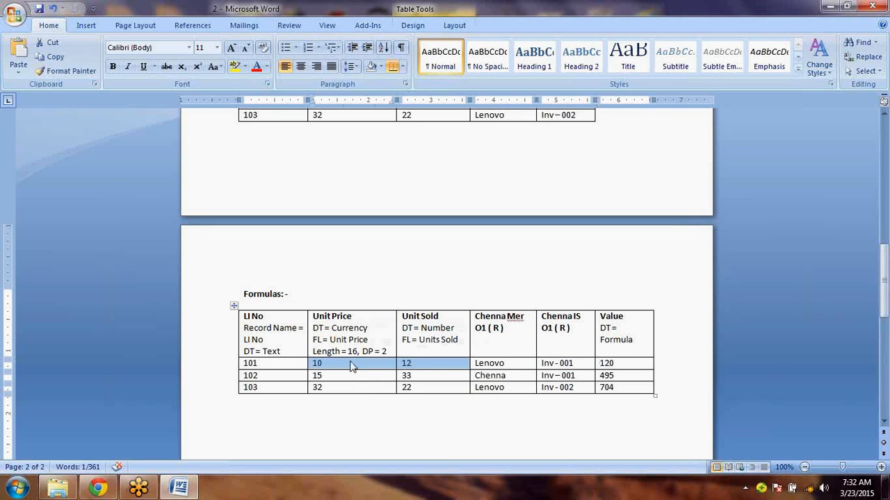
left_click(616, 364)
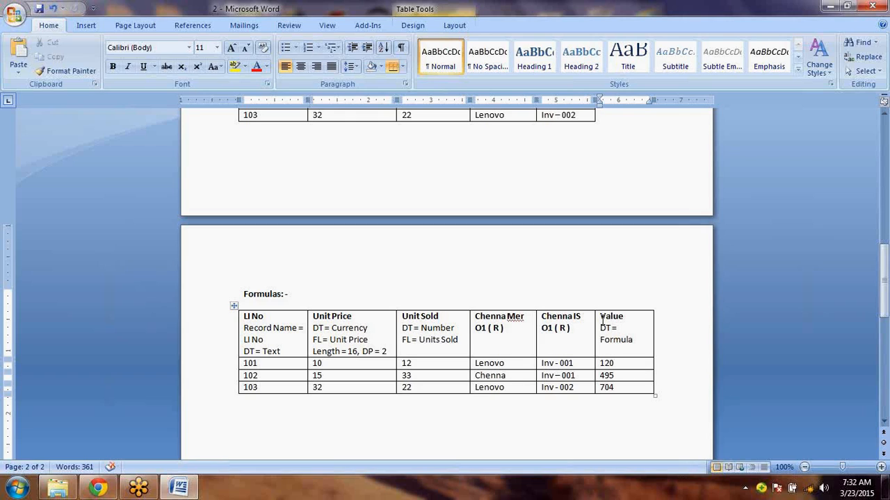
left_click(629, 430)
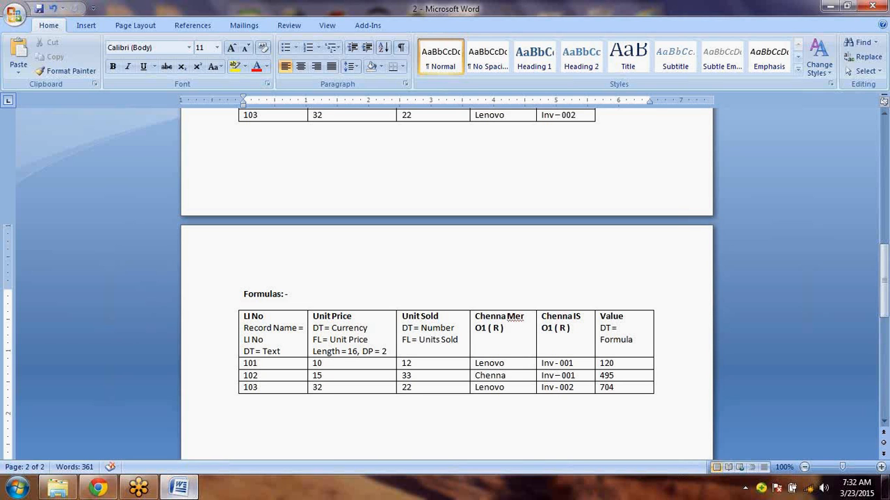
Step: Switch to Chrome and inspect the Inv - 003 record of Chenna IS O1 and the Lenovo record of Chenna Mer O1
left_click(179, 488)
left_click(98, 488)
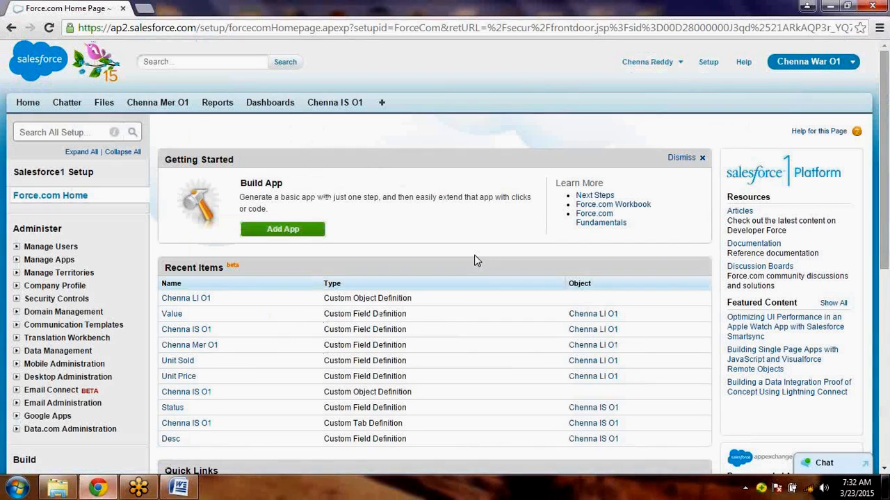
left_click(324, 104)
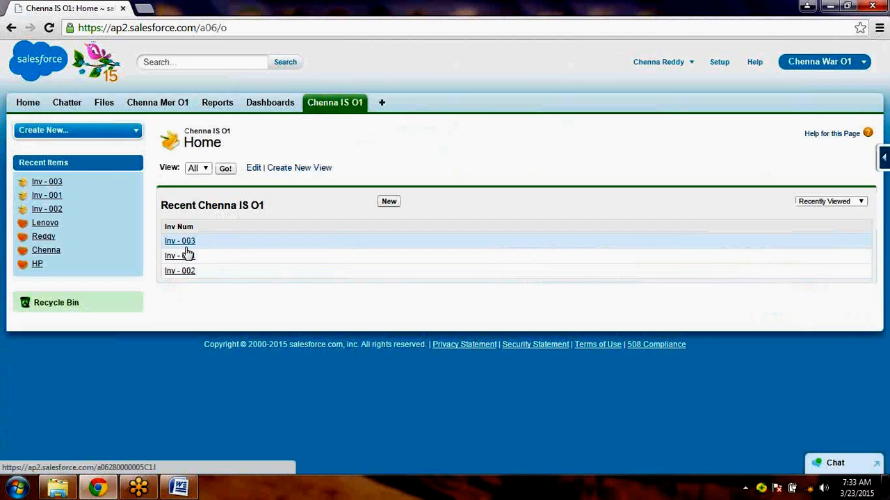
left_click(187, 248)
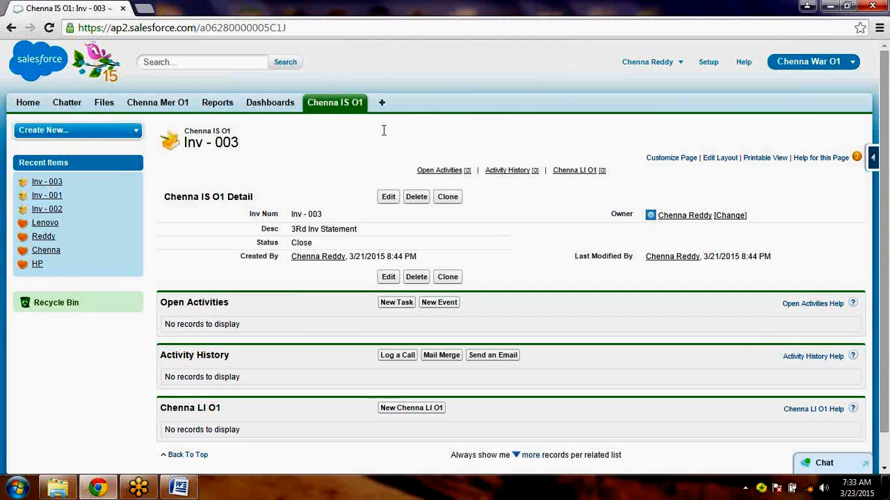
left_click(174, 105)
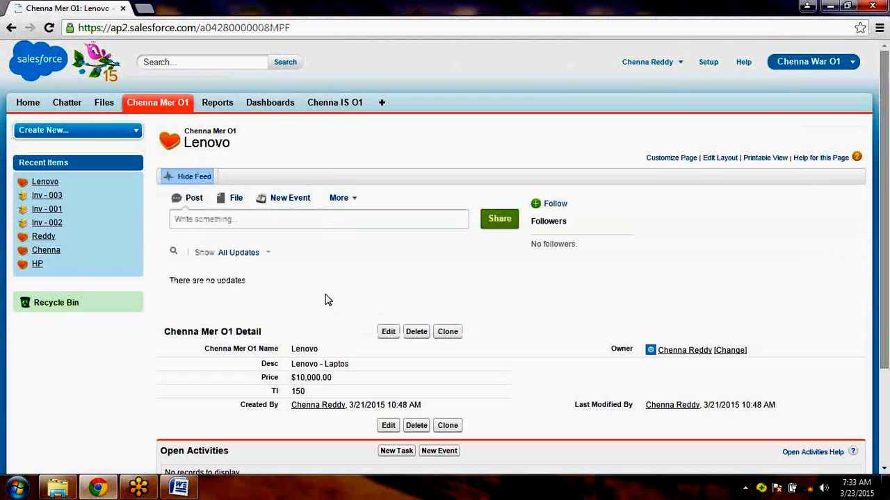
left_click(885, 460)
left_click(886, 88)
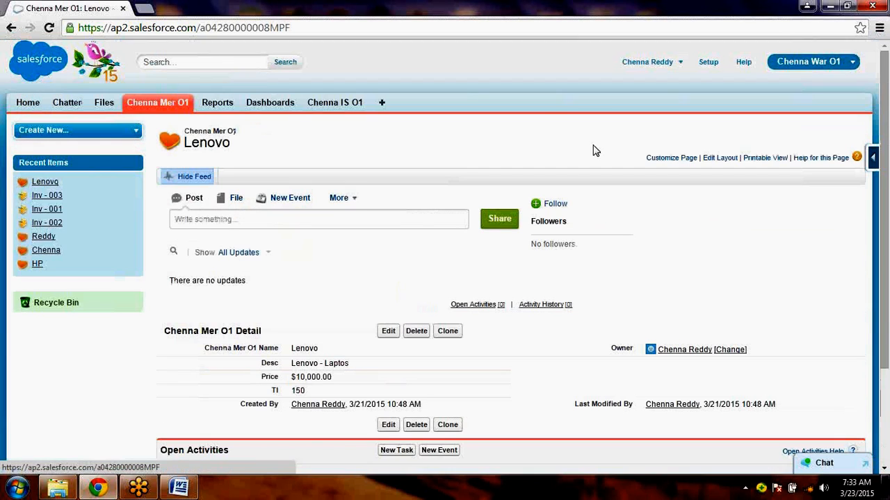
Step: Switch to Word and add the heading "Roll – Up Summary: -" below the Formulas table
left_click(178, 490)
type("Roll")
key("BackSpace")
type("_")
key("BackSpace")
key("BackSpace")
type("- Up AU")
key("BackSpace")
key("BackSpace")
type("Summary")
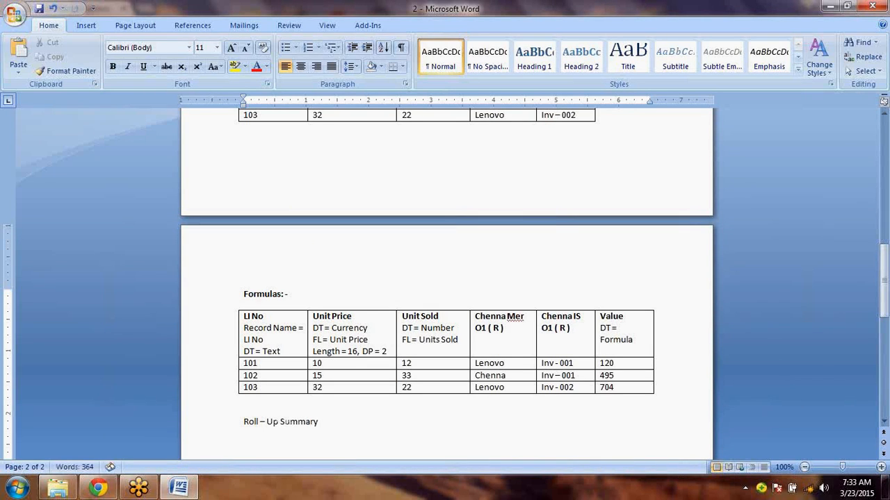
type(": -")
Step: Make the "Roll – Up Summary: -" heading bold and start a new line beneath it
left_click_drag(327, 424, 245, 426)
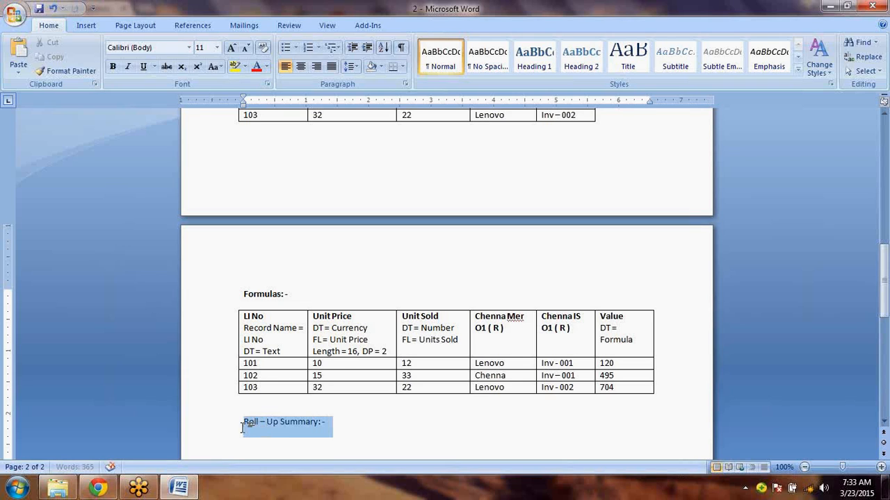
key("ctrl+b")
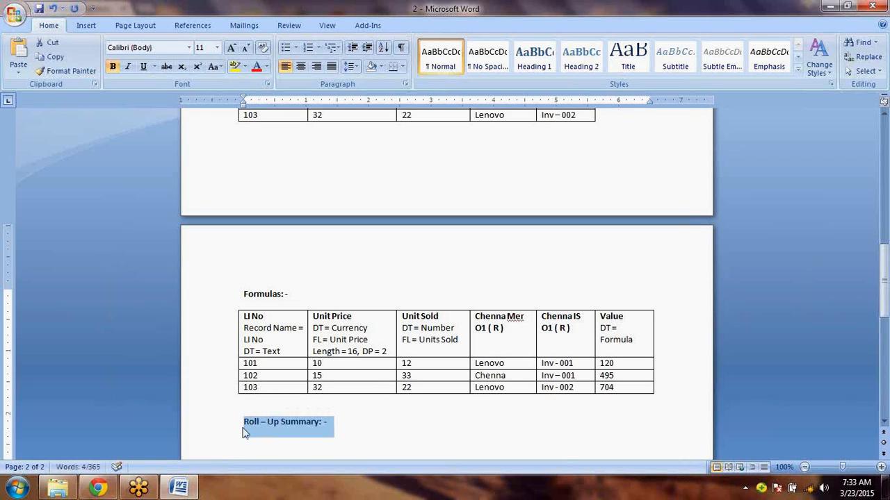
key("End")
key("Return")
key("Return")
key("BackSpace")
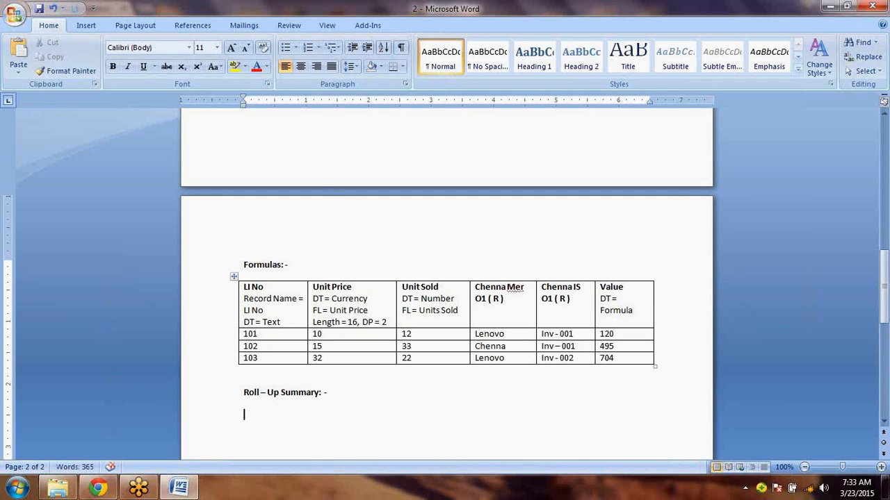
Step: Review the custom application, field dependency, relationship and formula tables throughout the document
left_click_drag(888, 286, 888, 265)
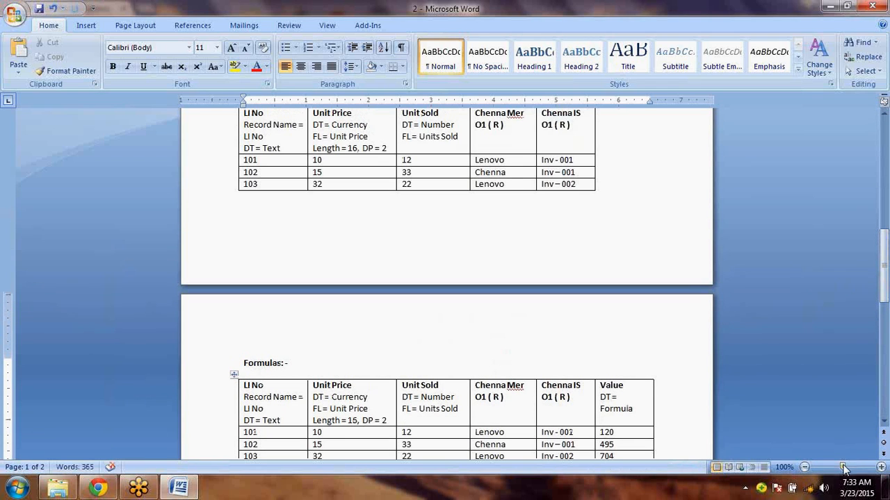
left_click_drag(843, 466, 842, 467)
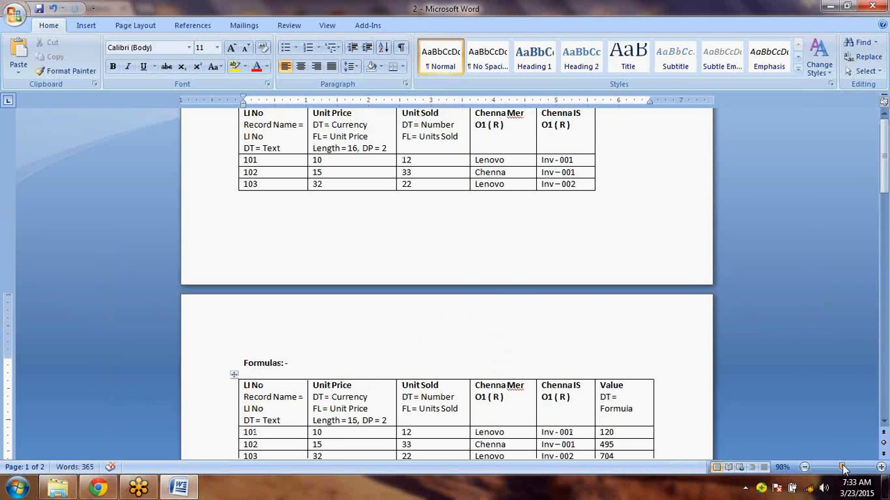
left_click_drag(888, 186, 886, 248)
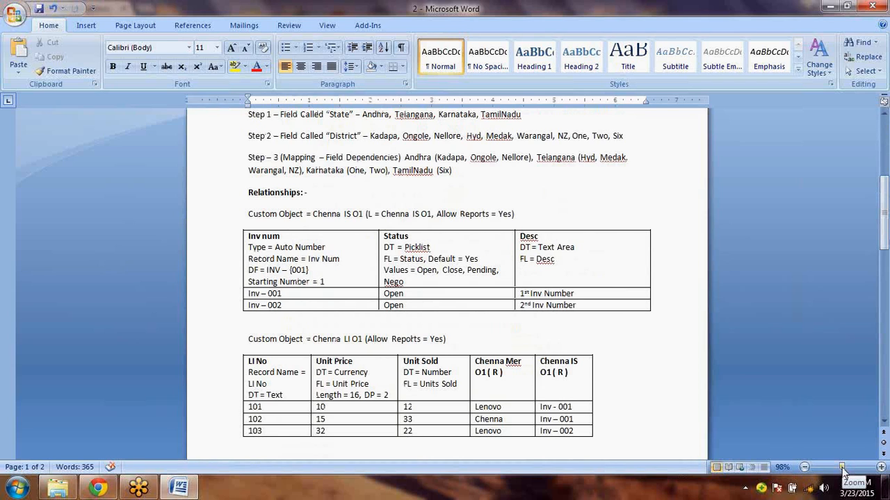
left_click_drag(843, 472, 844, 472)
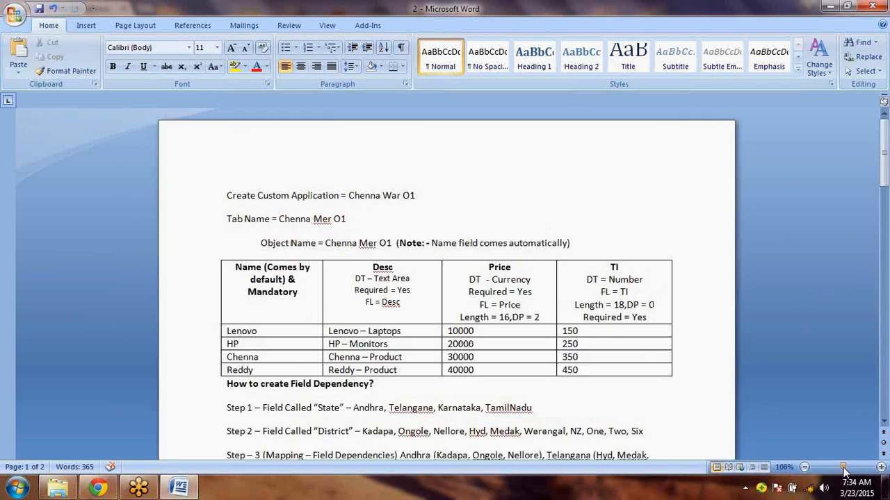
left_click(886, 409)
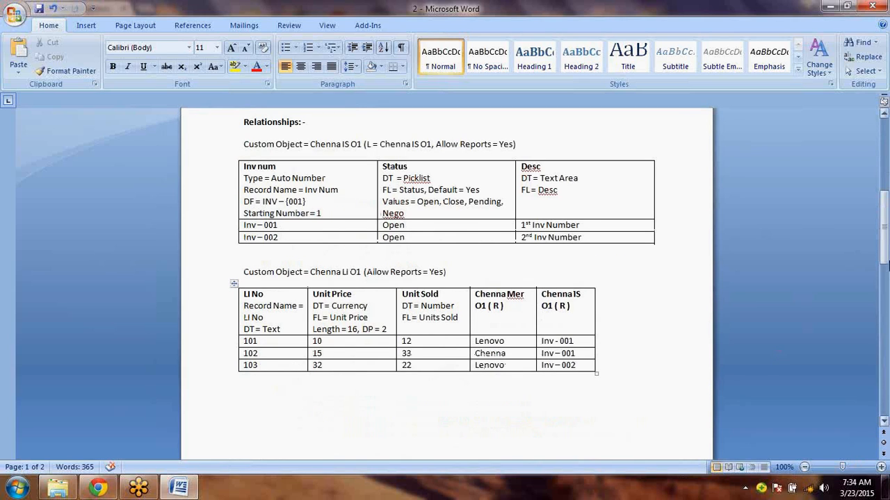
left_click_drag(886, 252, 887, 288)
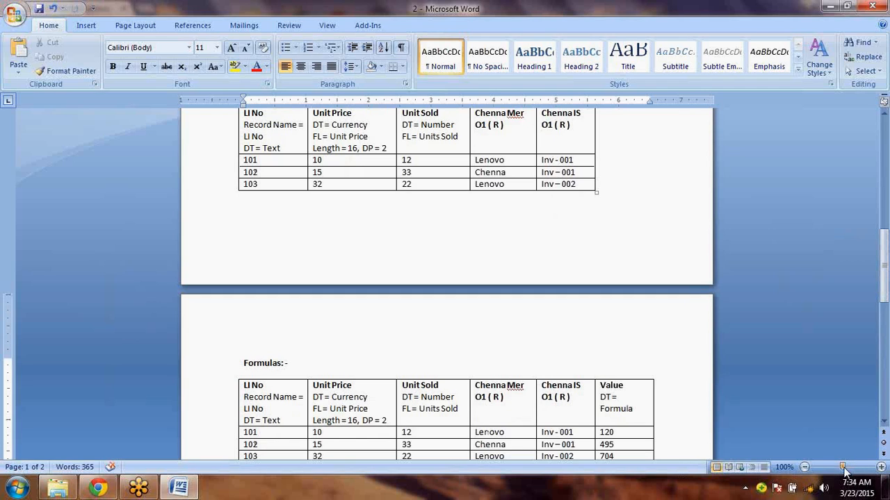
left_click_drag(845, 471, 843, 472)
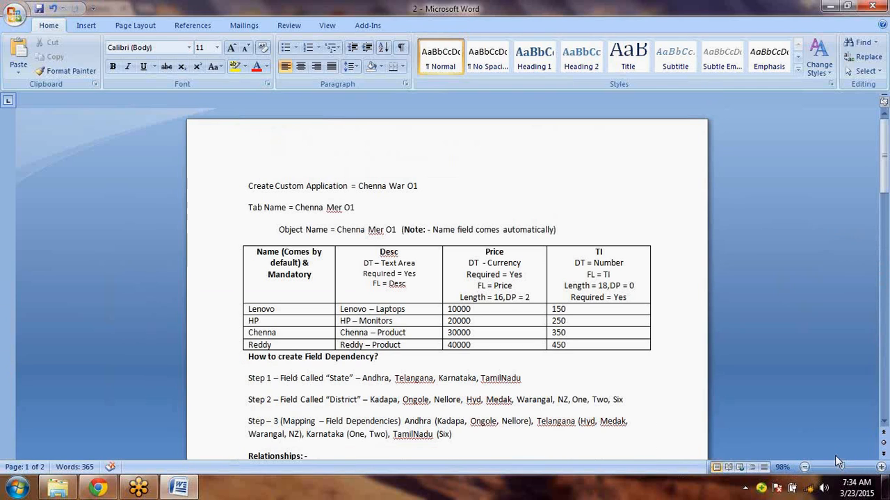
left_click_drag(888, 174, 886, 287)
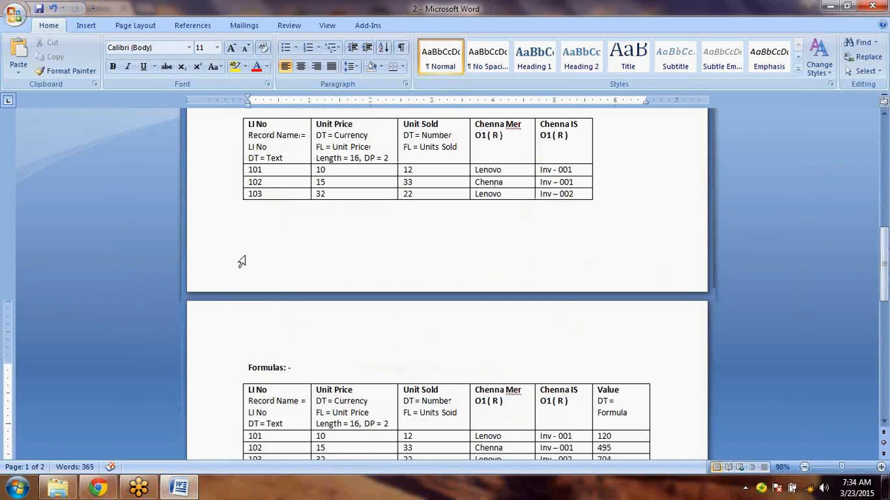
Step: Switch to the CC folder in Windows Explorer and open the PNG file 2 for editing in Paint
left_click(68, 482)
left_click(137, 129)
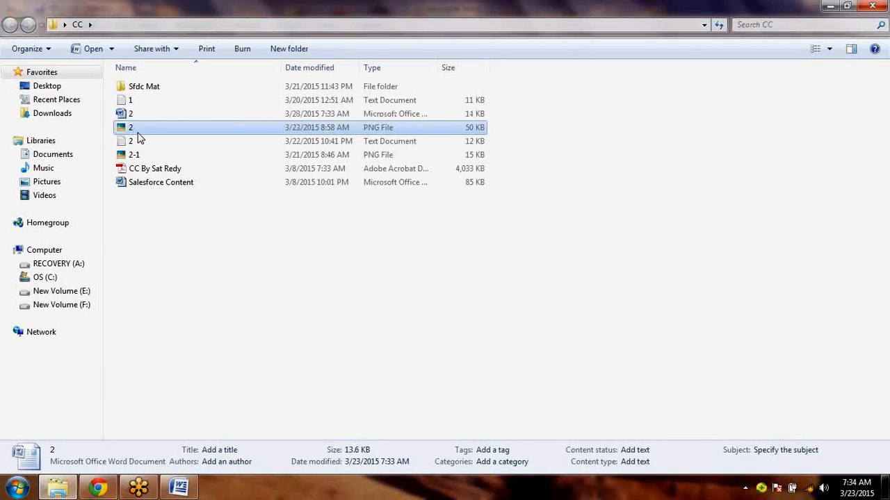
right_click(133, 130)
left_click(189, 136)
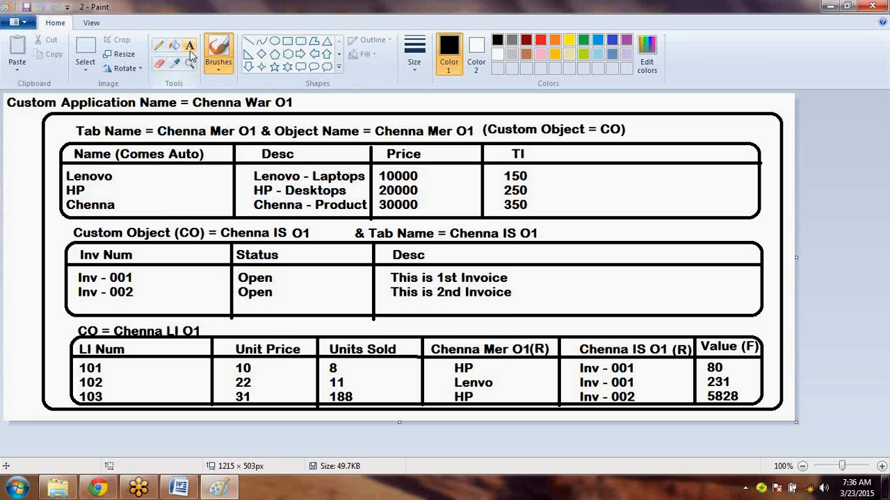
Step: Draw a vertical line about 122 px long after the Desc column of the Chenna IS O1 table to form a fourth column
left_click(249, 43)
left_click_drag(569, 238, 569, 320)
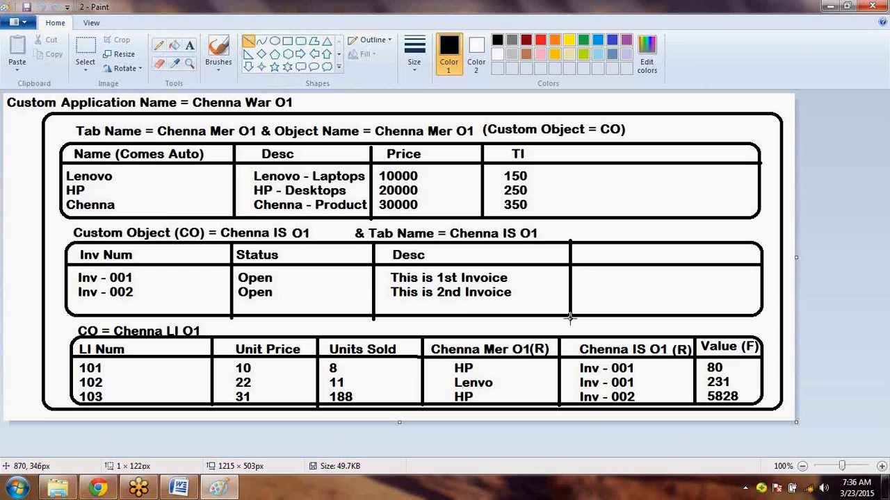
left_click(730, 327)
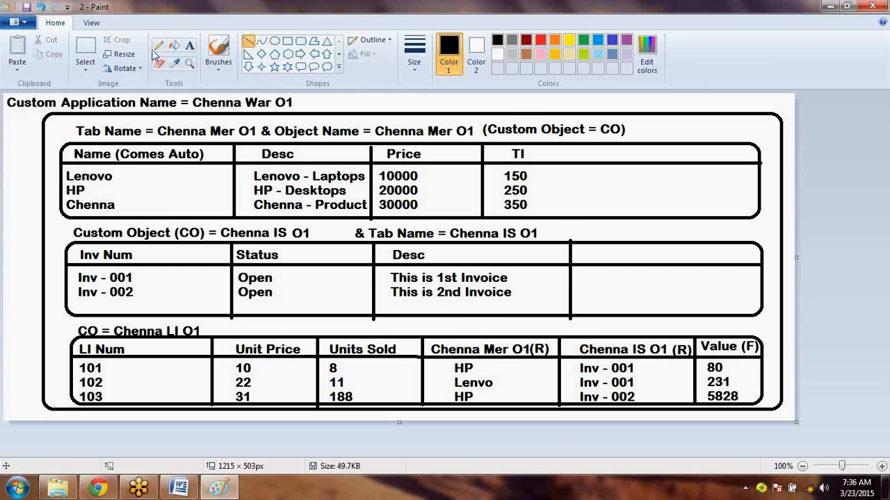
Step: Add the column heading "Inv Value (R U S)" as text in the empty fourth header cell of the Chenna IS O1 table
left_click(189, 45)
left_click_drag(572, 244, 762, 264)
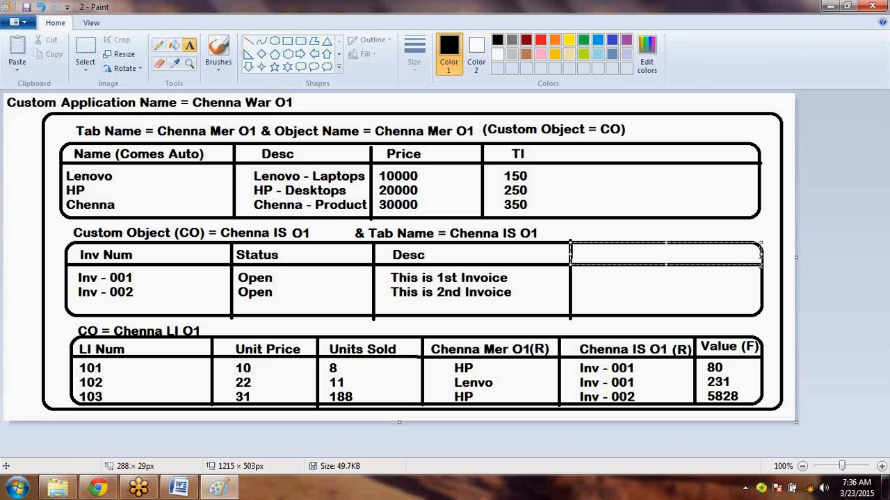
type("Inv Va")
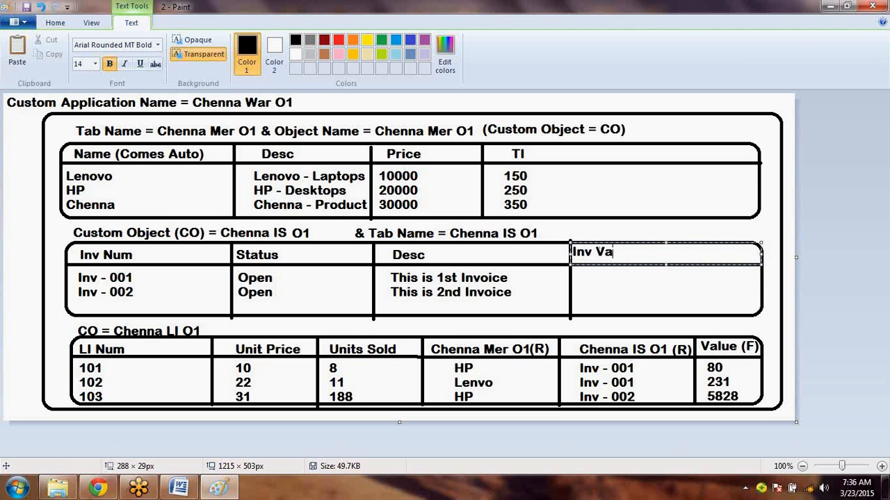
type("lue (R U ")
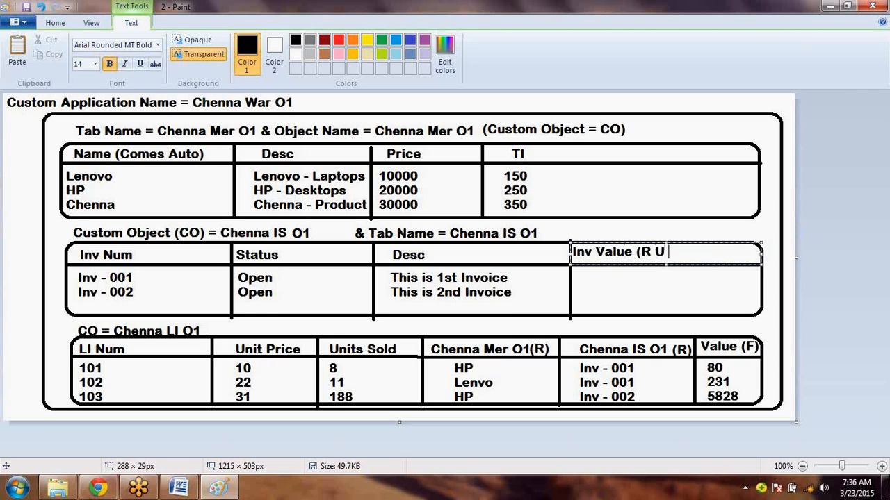
type("S)")
left_click(792, 341)
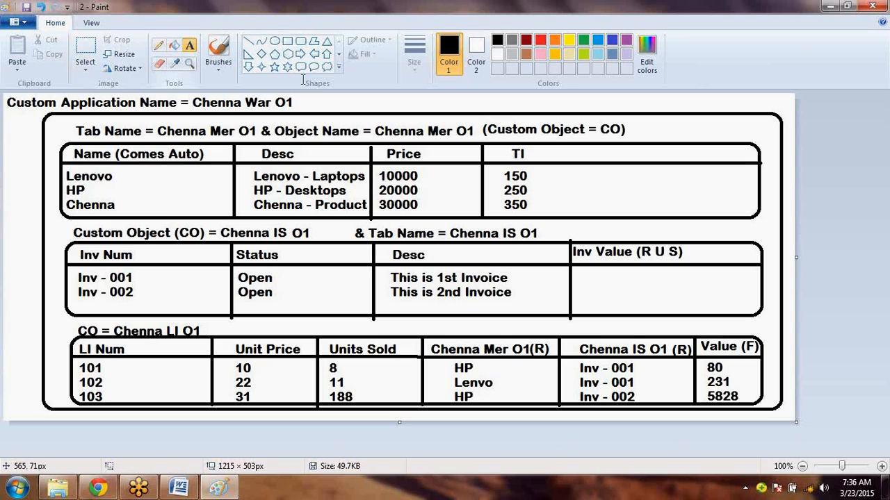
Step: Enter the Inv Value amounts 311 for Inv - 001 and 5828 for Inv - 002 beneath the new heading
left_click_drag(571, 269, 738, 303)
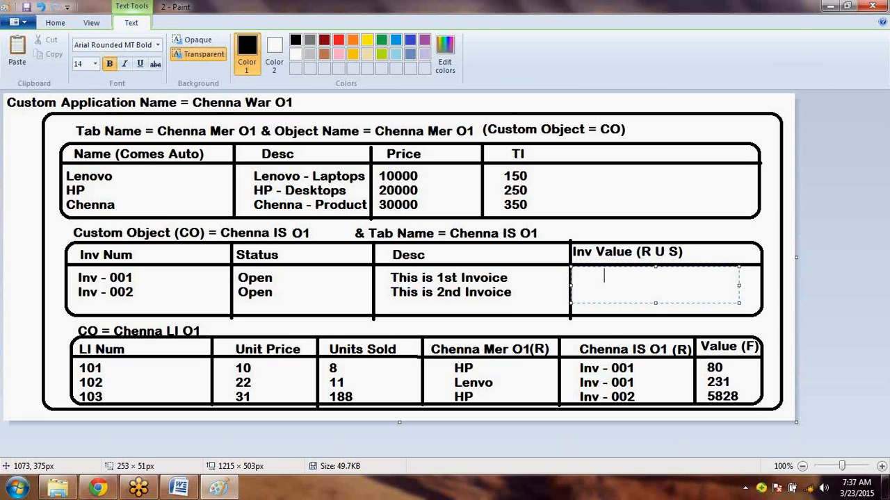
type("311")
key("Return")
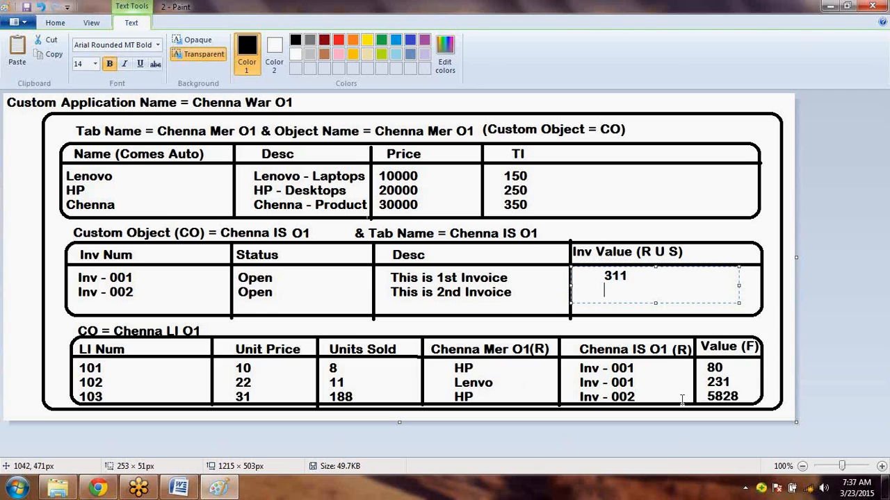
type("5828")
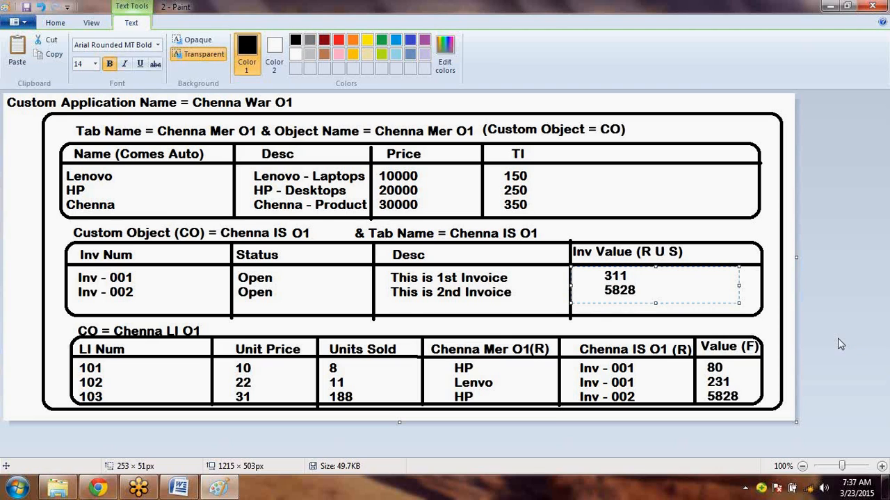
left_click(784, 243)
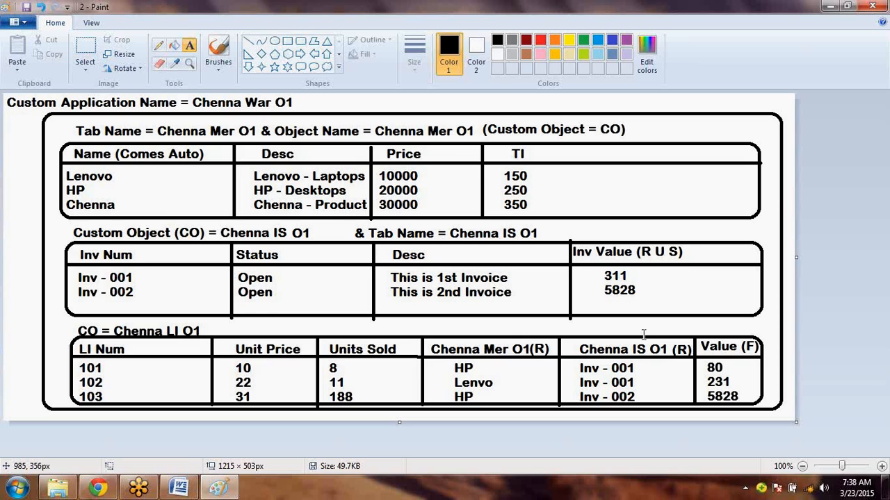
left_click(637, 279)
left_click(775, 364)
left_click(616, 276)
left_click(596, 276)
left_click(723, 373)
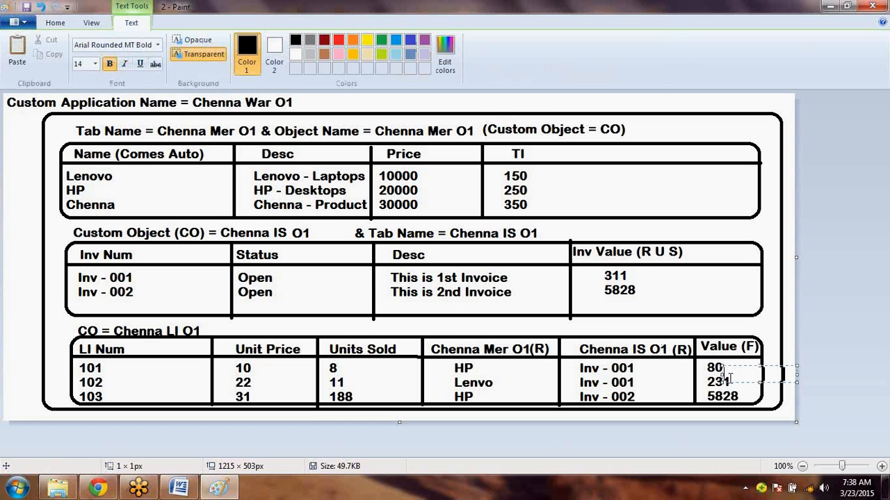
left_click(676, 370)
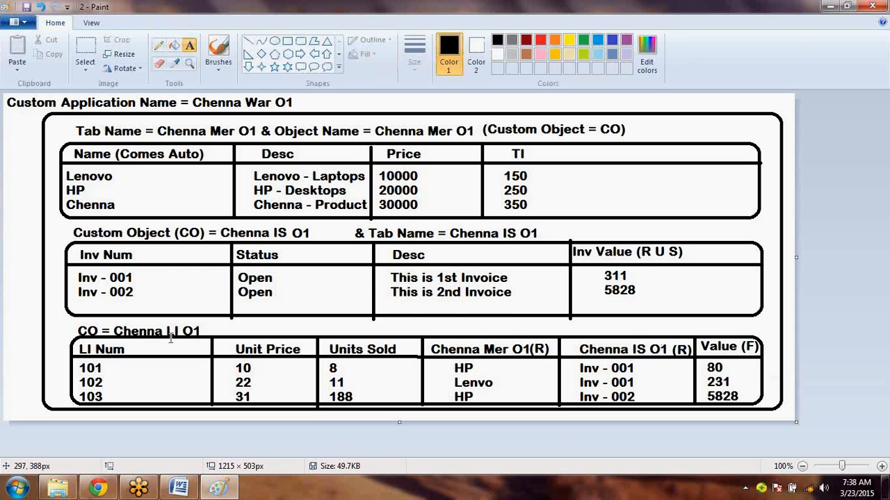
left_click_drag(135, 278, 104, 277)
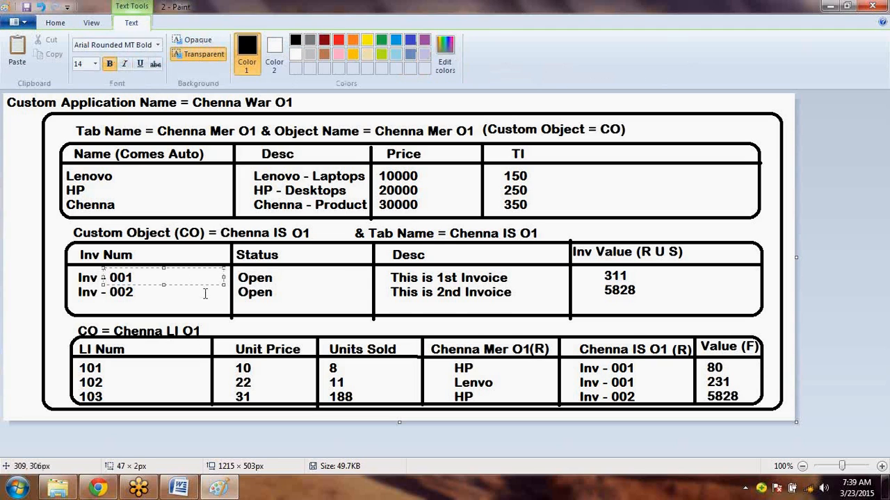
left_click(208, 305)
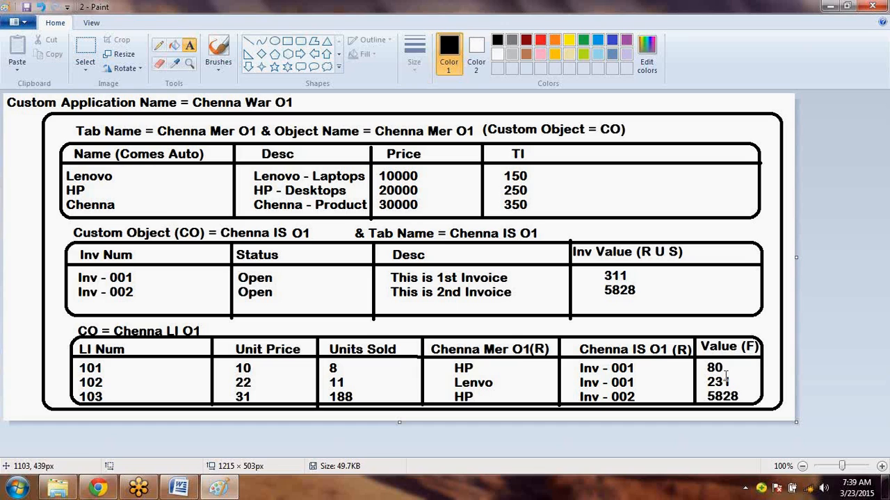
left_click(642, 274)
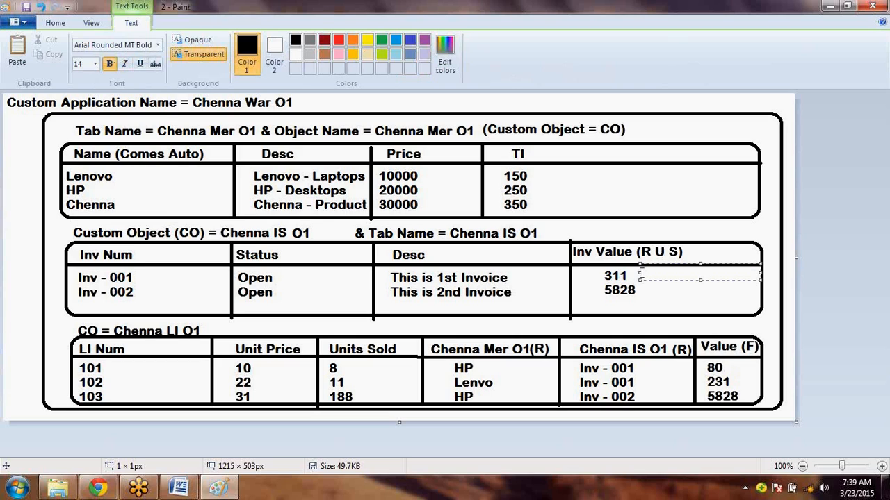
Step: Switch to the Word document and copy the Chenna IS O1 object line and table beneath the Roll – Up Summary heading
left_click(180, 489)
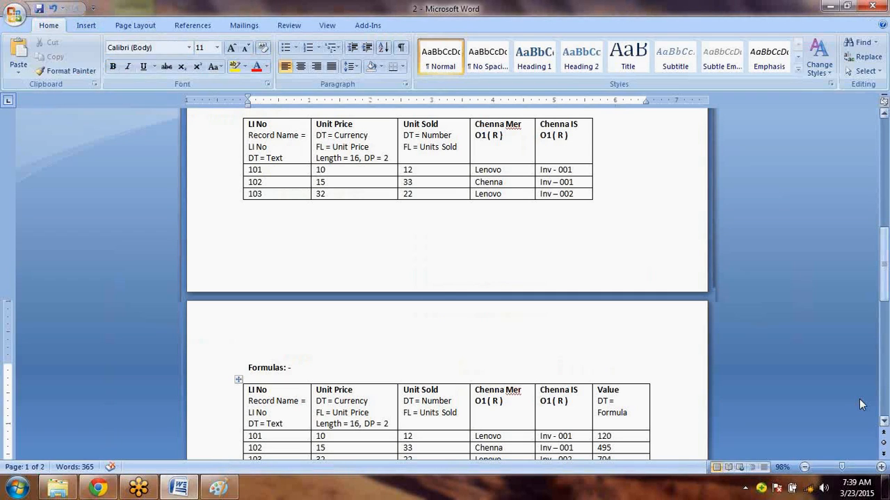
left_click_drag(841, 468, 843, 469)
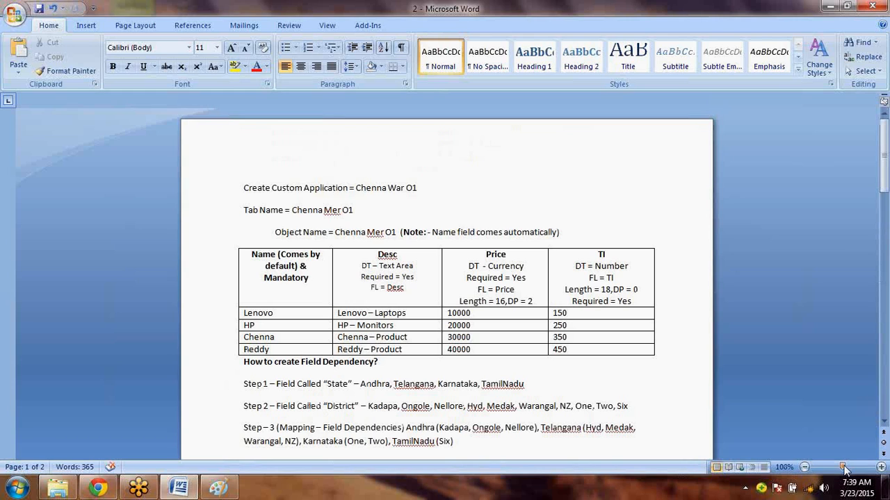
scroll(884, 409, "down", 2)
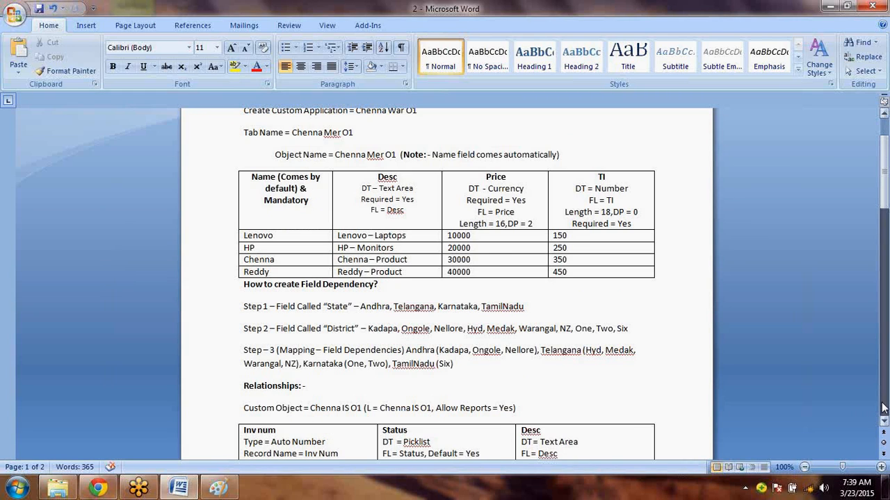
left_click_drag(459, 272, 470, 383)
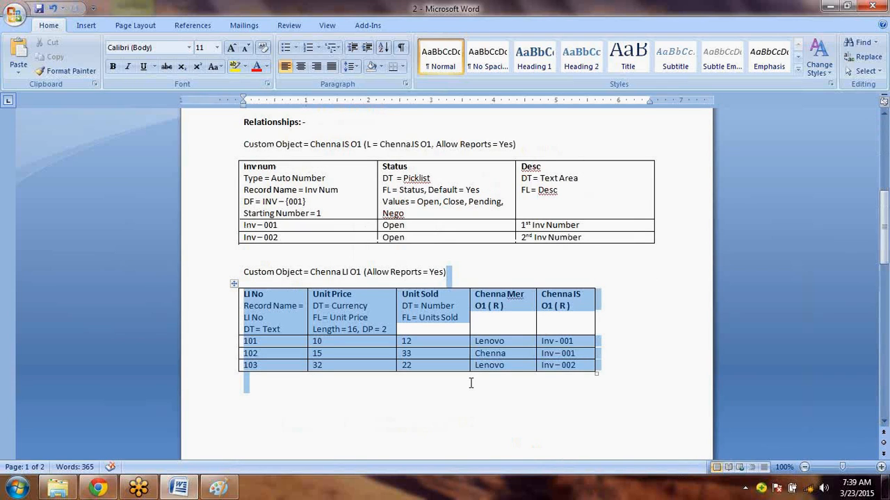
left_click_drag(276, 144, 315, 225)
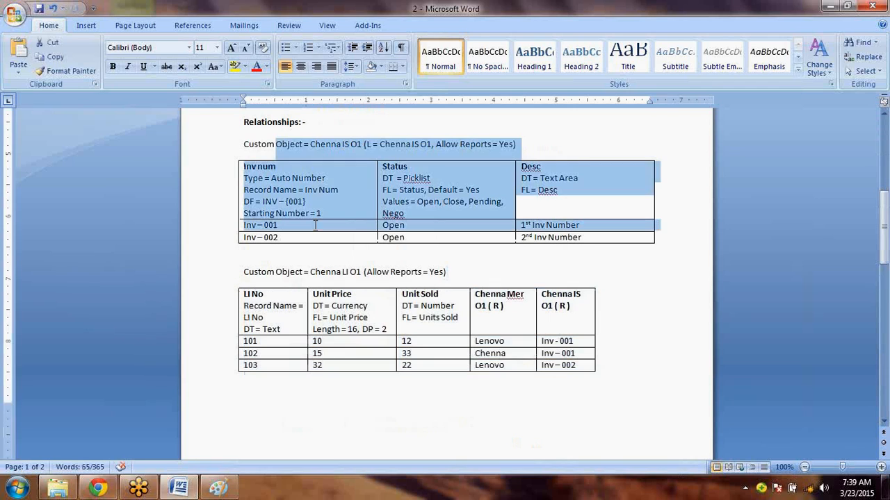
left_click(322, 247)
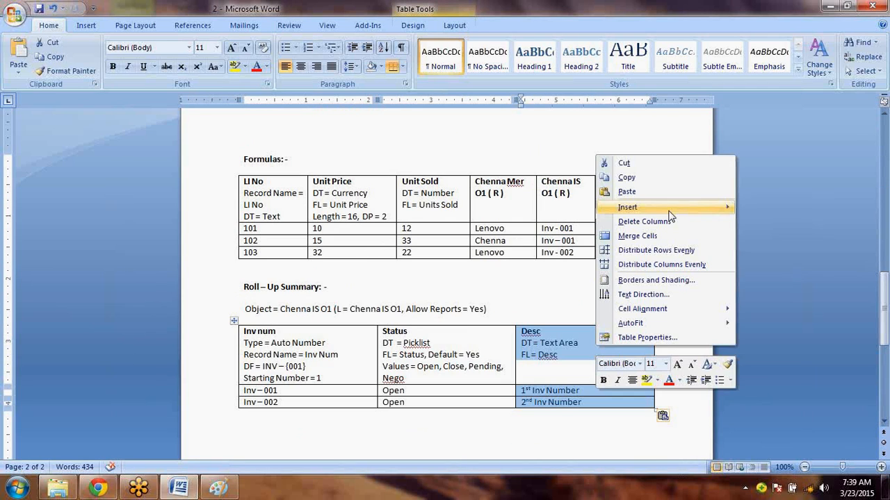
Step: Insert a column after Desc in the Roll – Up Summary table and head it "Inv Value"
mouse_move(669, 209)
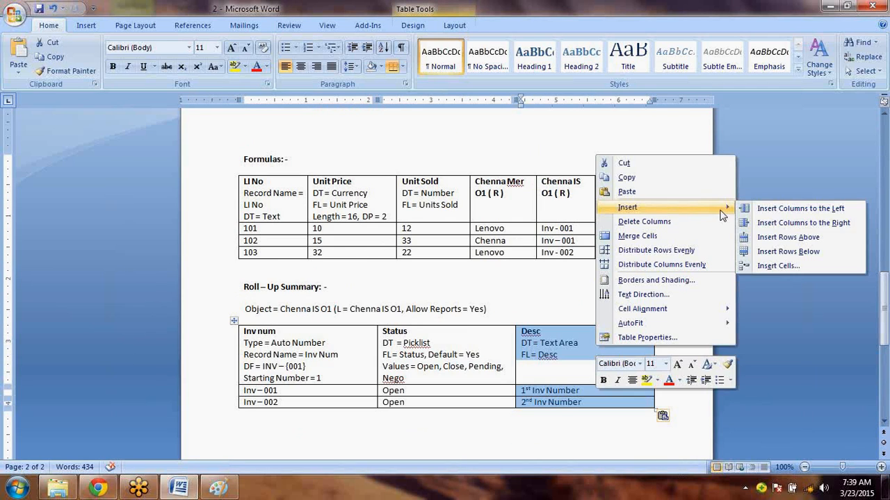
left_click(786, 223)
type("In")
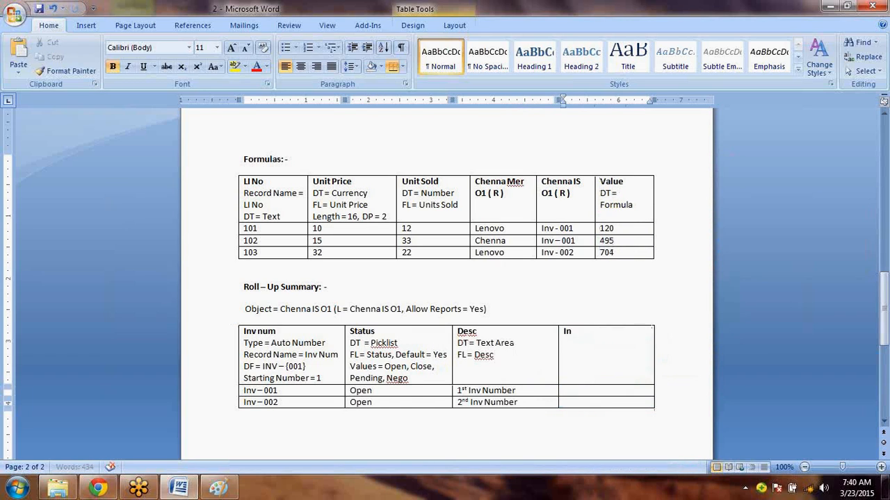
type("v Value")
key("BackSpace")
key("BackSpace")
key("BackSpace")
key("BackSpace")
key("BackSpace")
key("BackSpace")
type("Value")
Step: Add the line "DT = Roll Up Summary" beneath the Inv Value heading
key("Return")
type("DT = Rool")
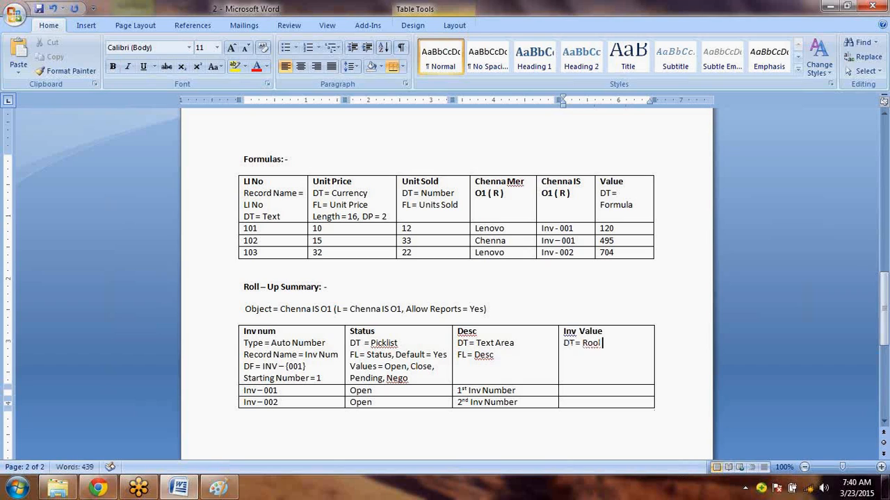
key("BackSpace")
key("BackSpace")
type("ll Up Summary")
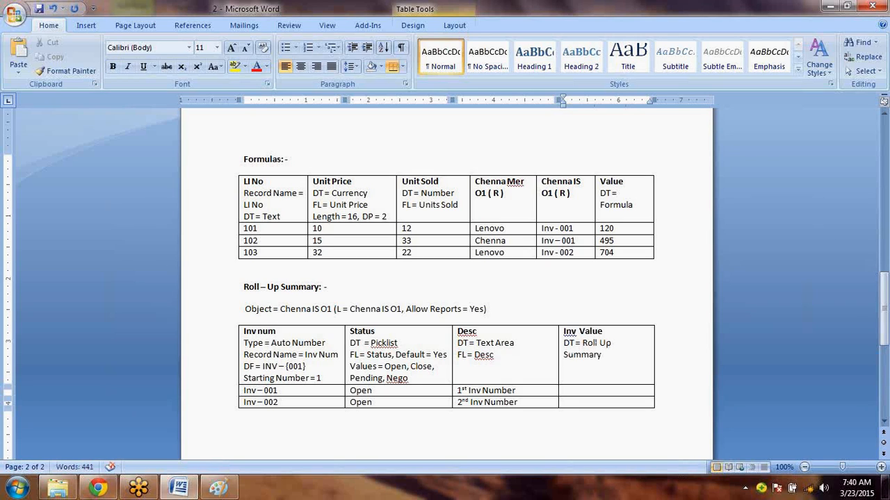
Step: Add the line "FL = Inv Value" below the data type in the Inv Value header cell
key("Return")
type("z")
key("BackSpace")
key("BackSpace")
key("Return")
type("FL = Inv Value")
key("Return")
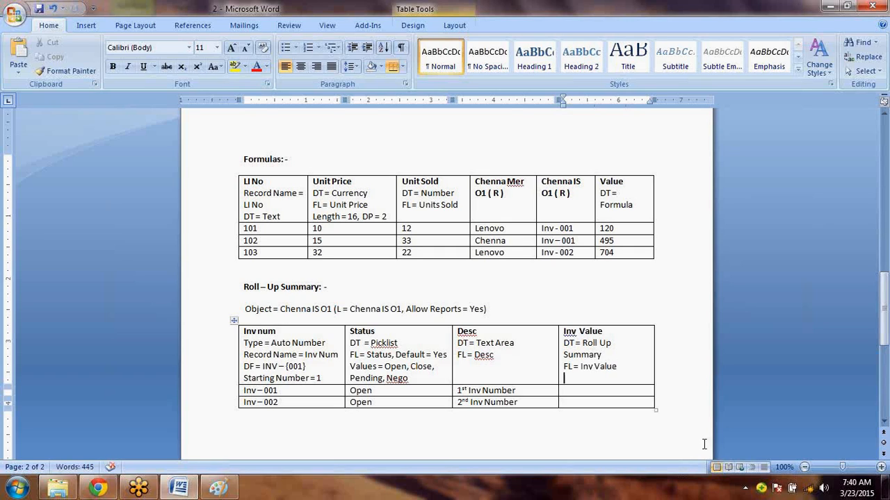
Step: Fill the Inv Value column with 615 for Inv – 001 and 704 for Inv – 002, based on the Formulas table values
left_click(619, 393)
left_click(615, 229)
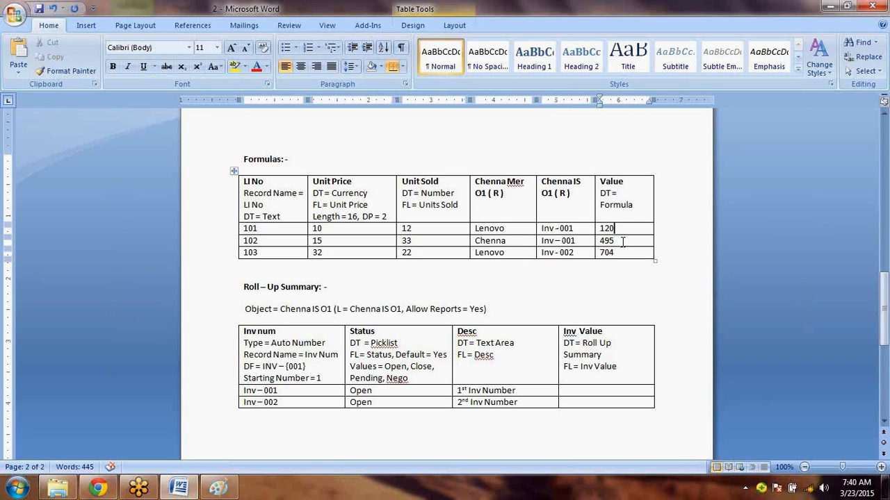
left_click(623, 241)
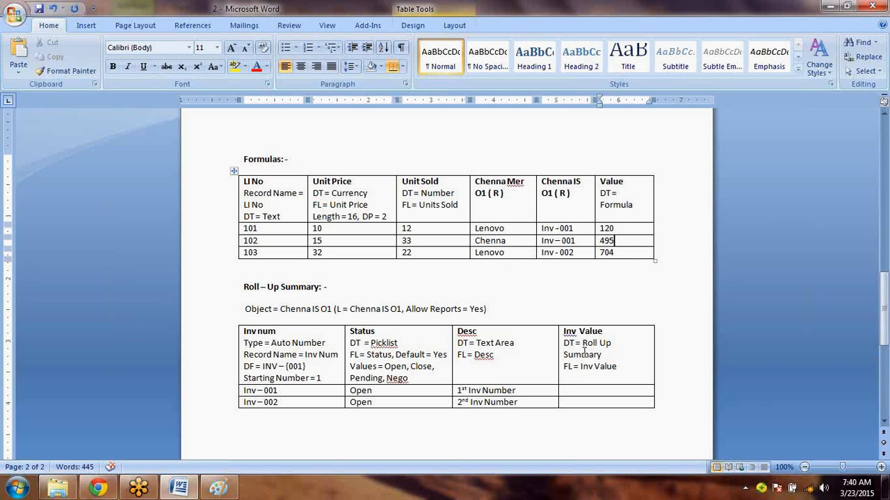
left_click(593, 391)
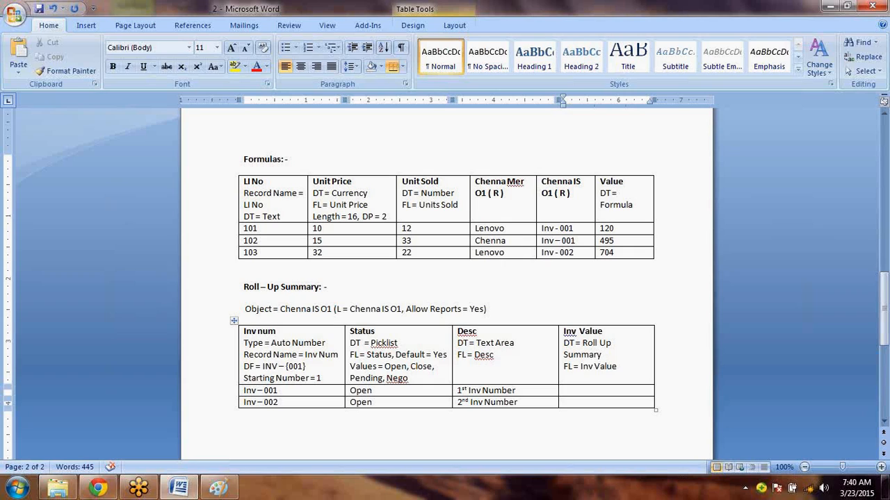
type("615")
left_click(565, 403)
type("704")
key("Up")
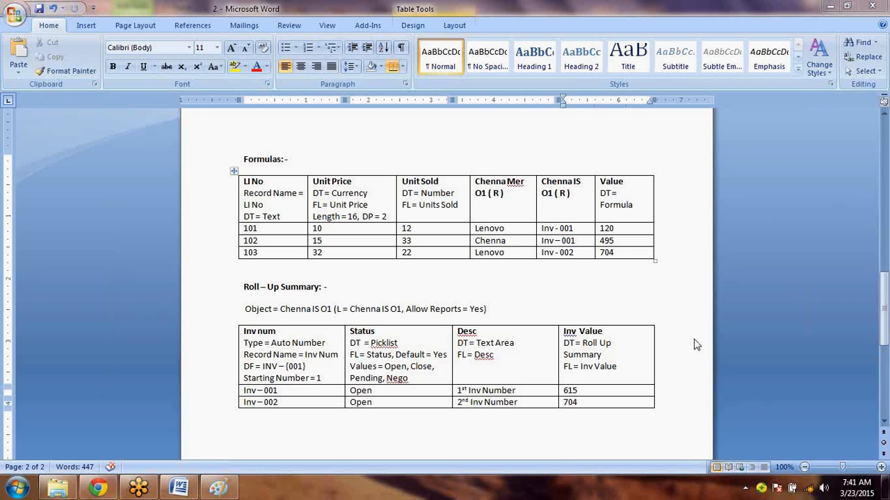
Step: Shorten the data type text in the Inv Value header cell to "Roll Up Summar"
left_click(604, 354)
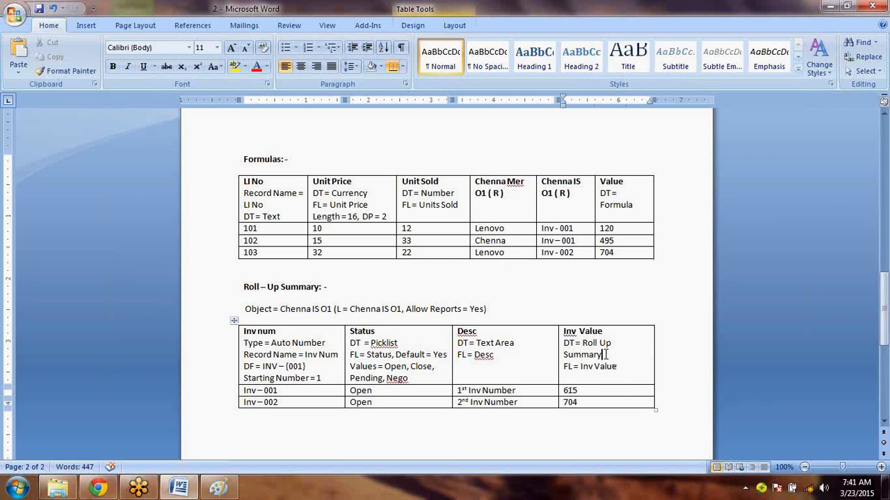
key("BackSpace")
left_click(581, 366)
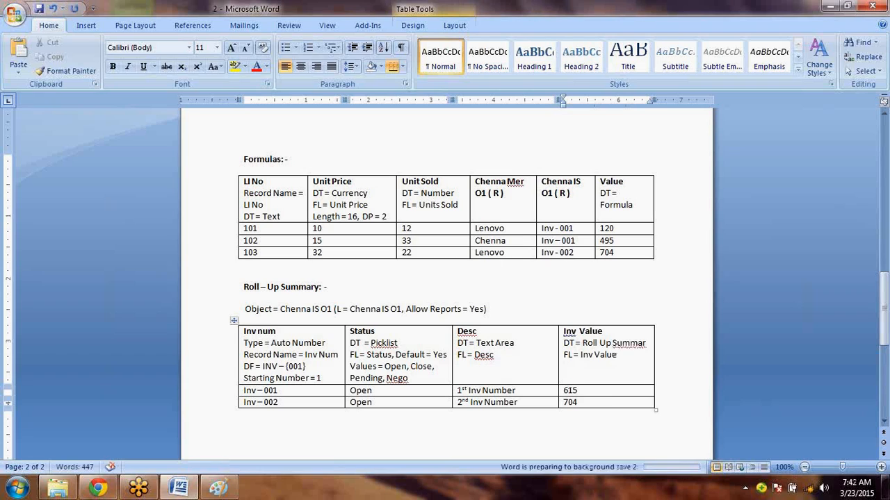
Step: Add the line "RollUpType = Sum" below the field label in the Inv Value header cell
left_click(580, 394)
left_click(586, 376)
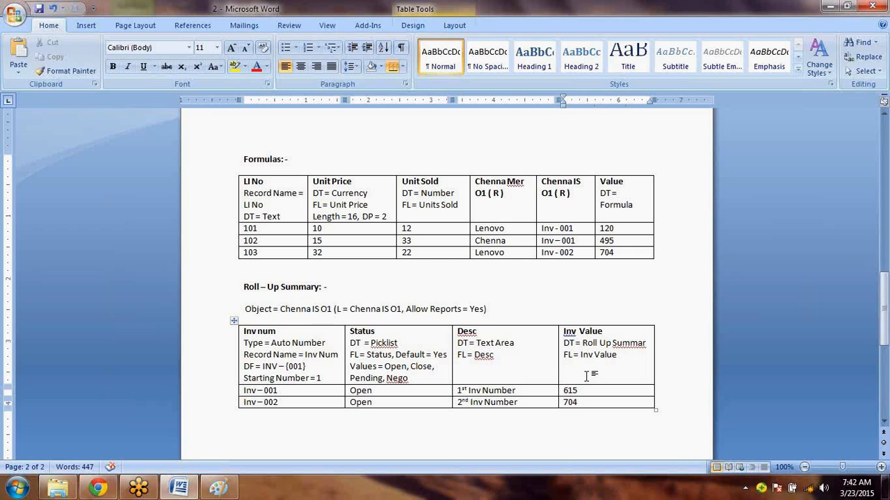
type("Roll")
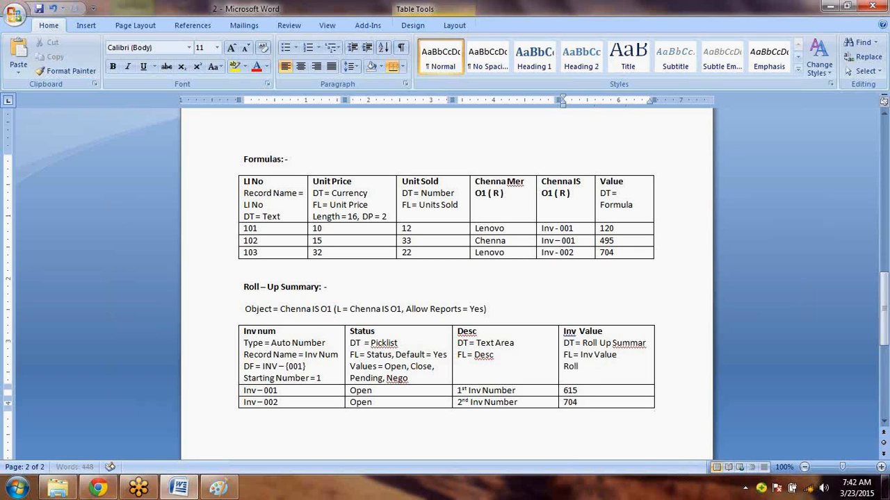
type("UpTpye")
key("BackSpace")
key("BackSpace")
key("BackSpace")
type("yoe")
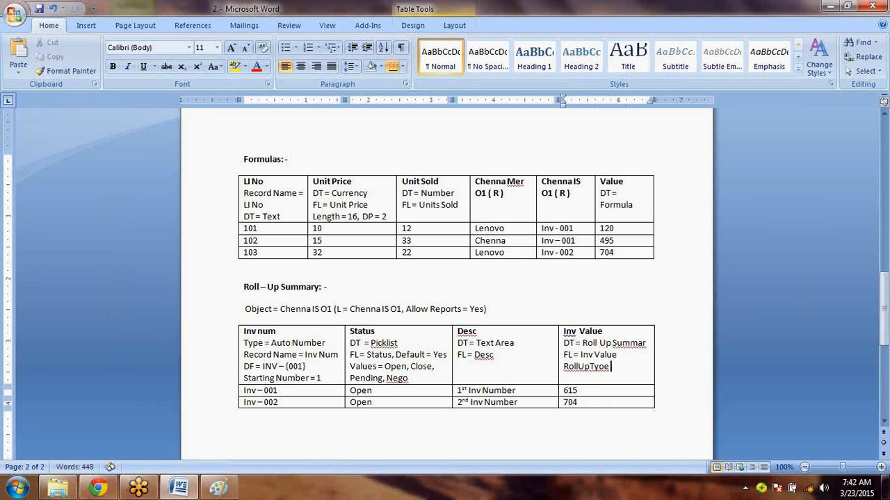
key("BackSpace")
key("BackSpace")
type("pe = Sum")
left_click(578, 390)
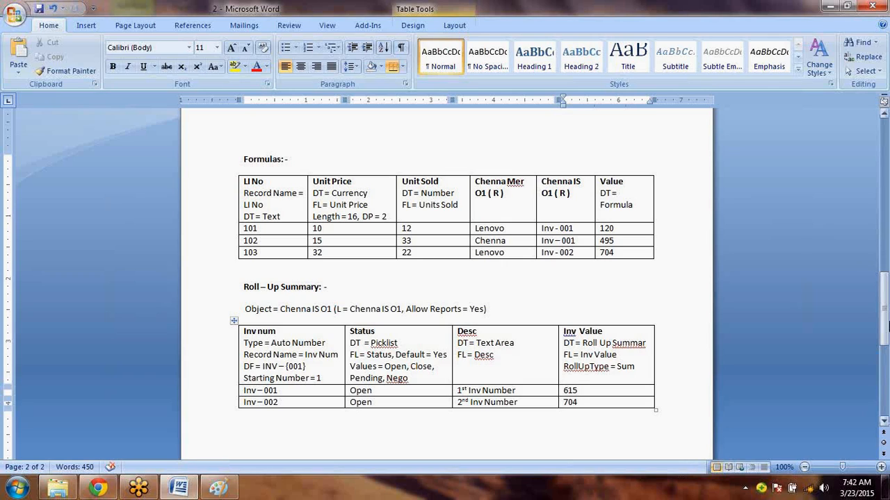
Step: Look over the finished Roll – Up Summary table and switch to the Salesforce page in Chrome
left_click(885, 322)
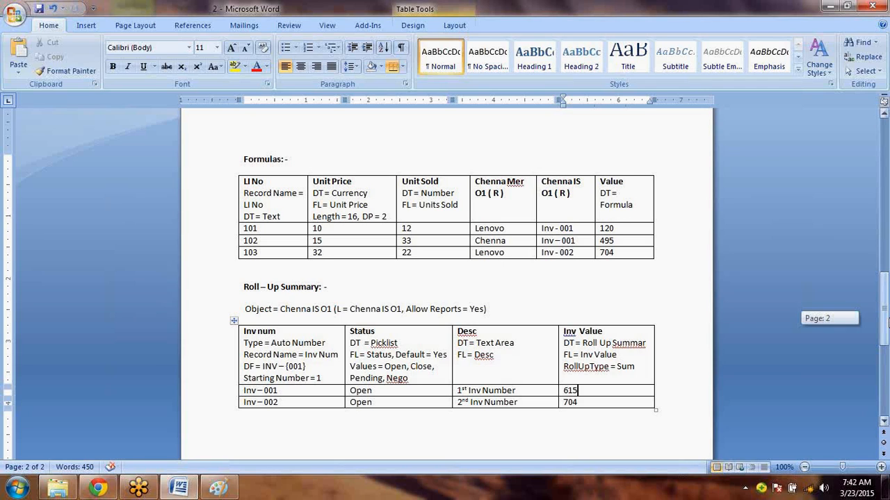
left_click_drag(887, 321, 887, 320)
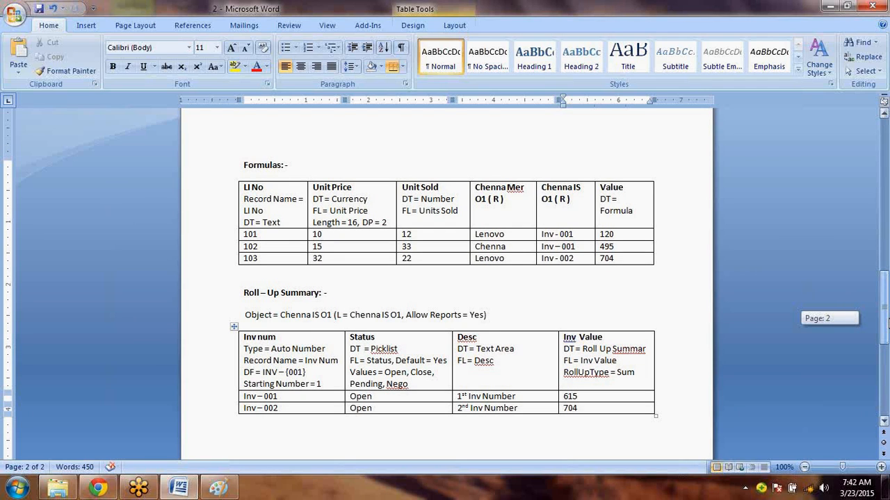
left_click_drag(887, 321, 887, 345)
left_click(365, 381)
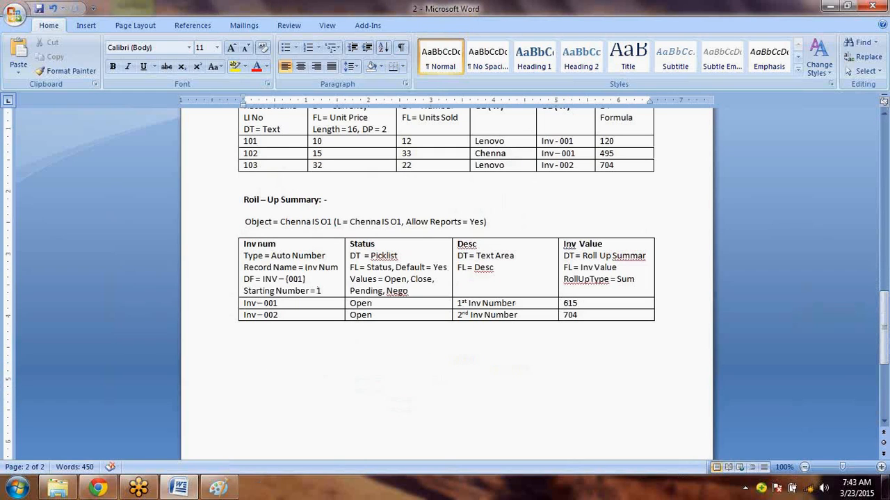
left_click(100, 489)
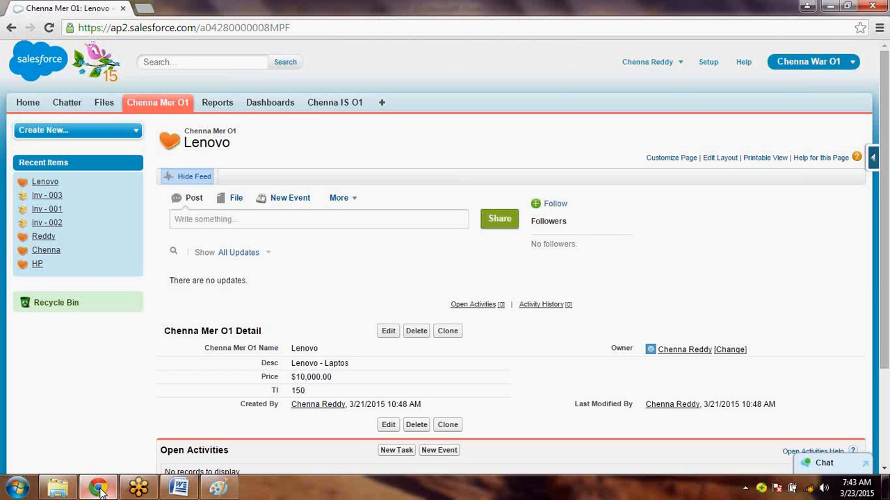
Step: Open the Inv - 001 record of Chenna IS O1 and examine its details and related Chenna LI O1 line items
left_click(327, 104)
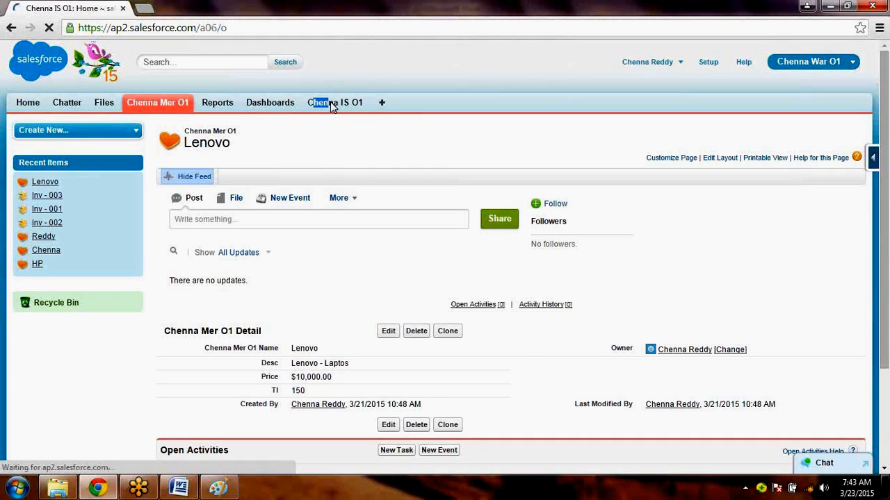
left_click(191, 259)
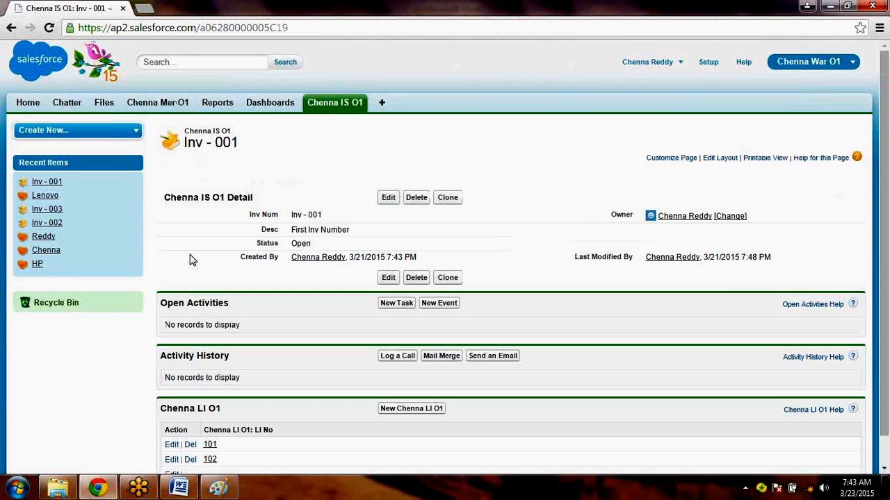
left_click_drag(887, 248, 888, 249)
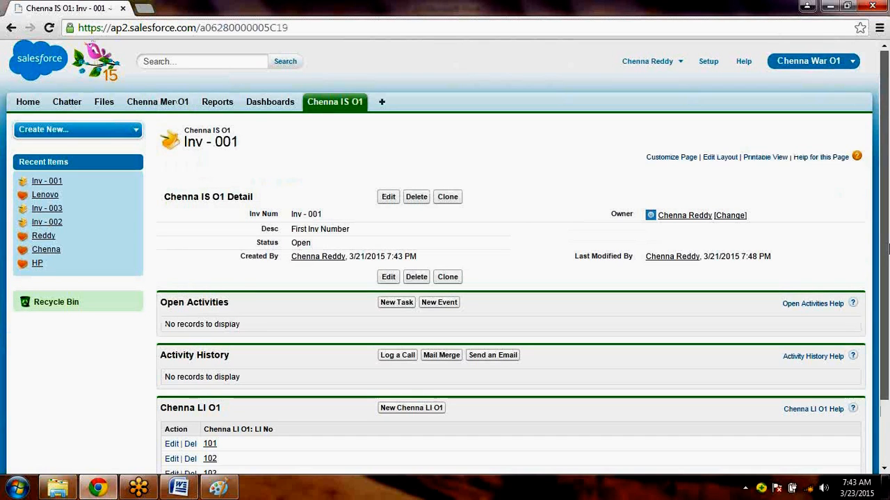
scroll(219, 372, "down", 2)
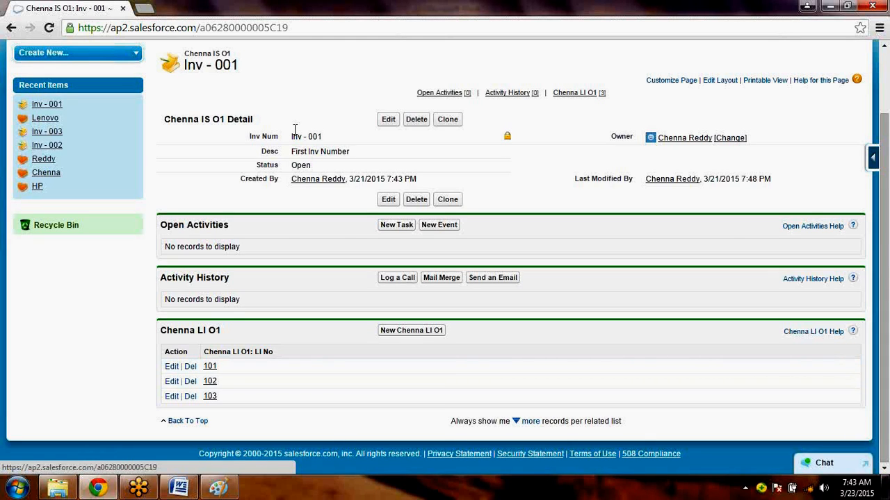
left_click_drag(885, 307, 885, 264)
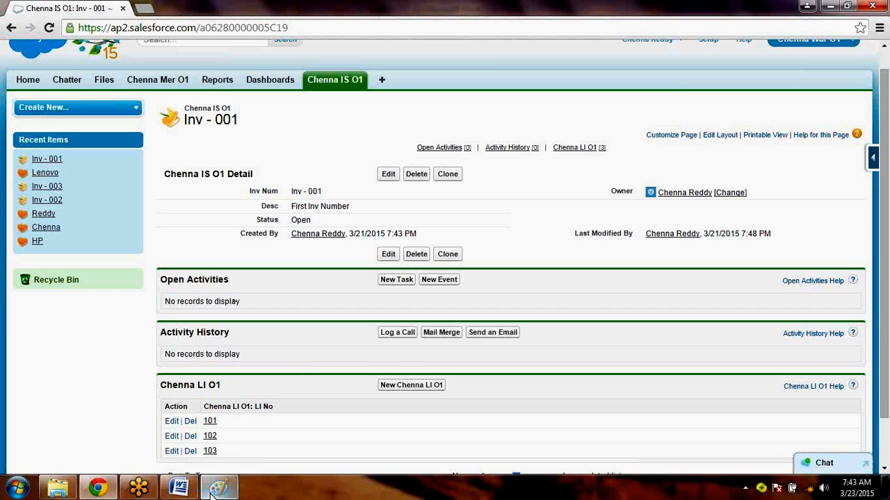
Step: Check the invoice tables in the Paint diagram, return to Salesforce and open the Inv - 002 record to examine its line items
mouse_move(214, 491)
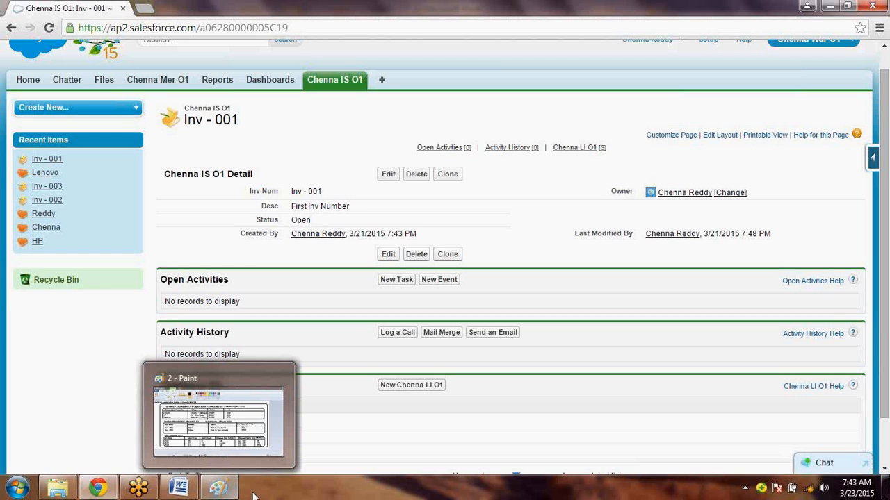
left_click(271, 458)
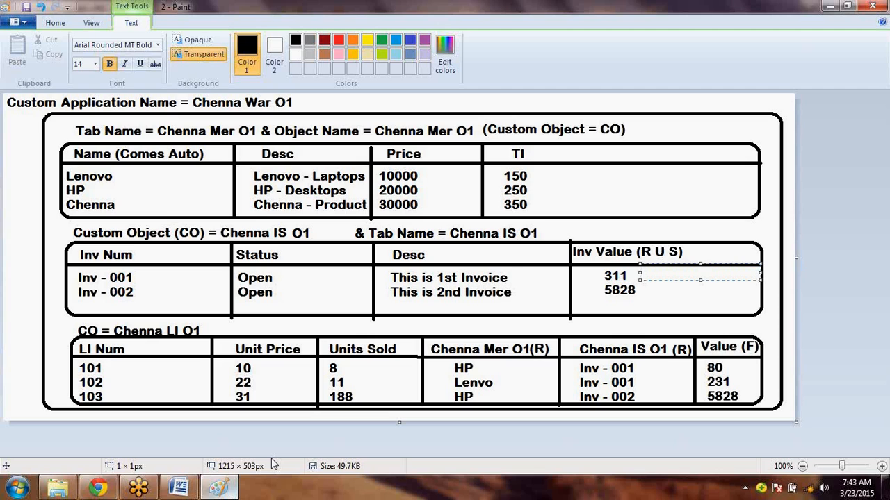
key("alt+F4")
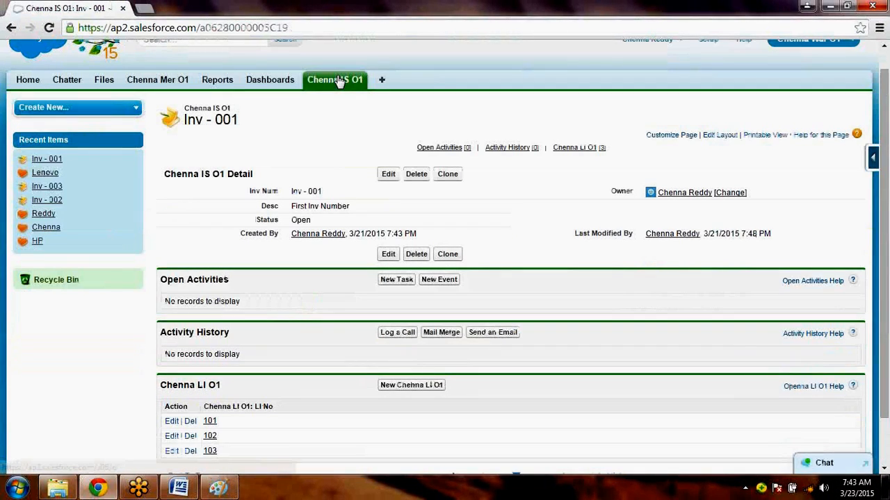
left_click(338, 80)
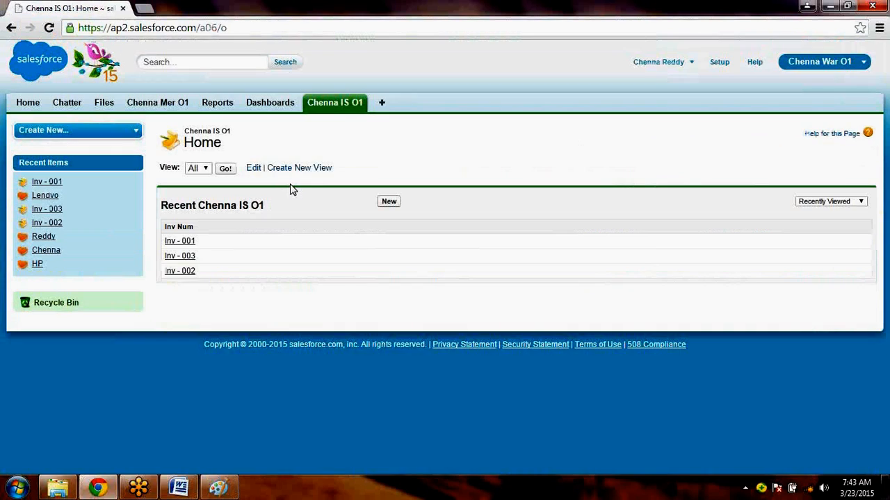
left_click(188, 270)
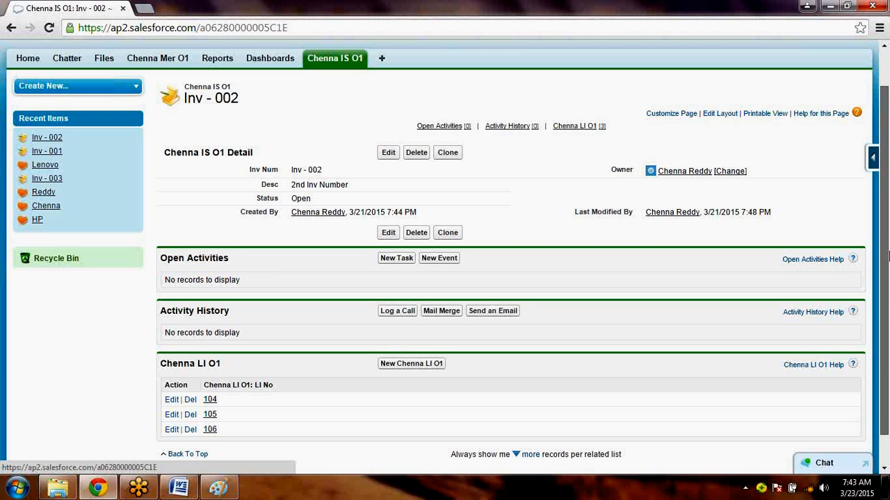
Step: Open the new custom field form for the Chenna IS O1 object and examine its Roll-Up Summary data type option
left_click(23, 492)
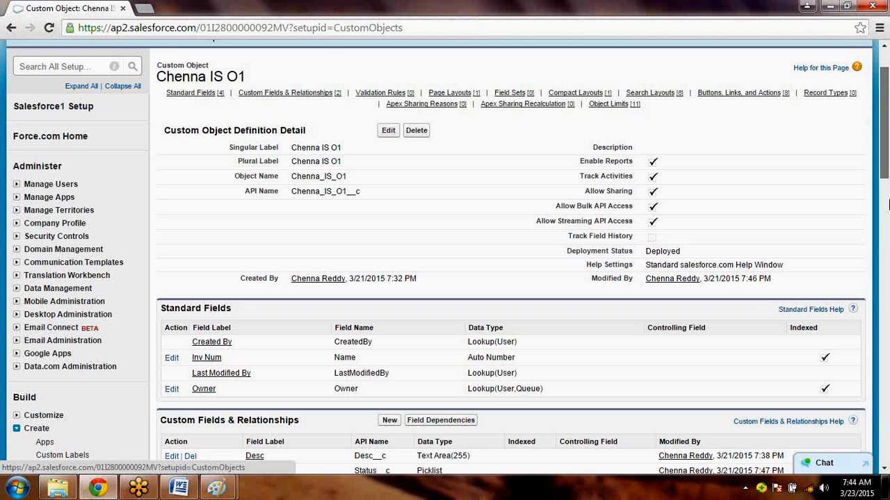
scroll(391, 168, "down", 3)
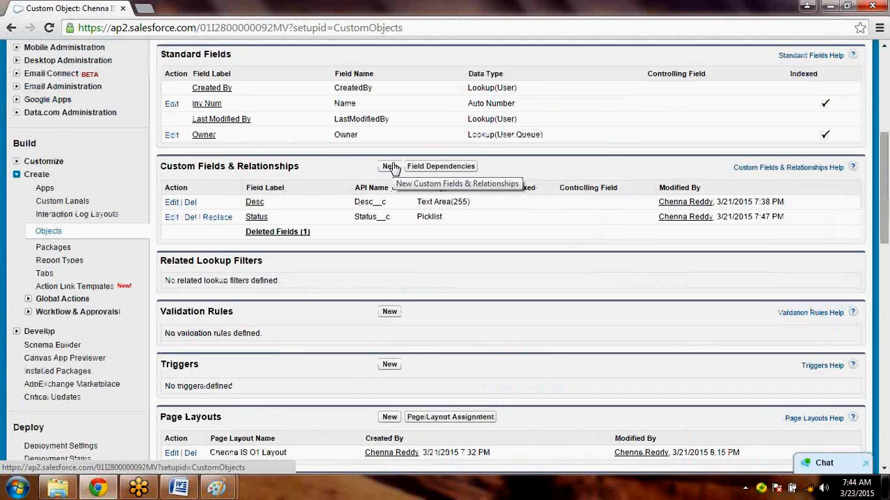
left_click(390, 167)
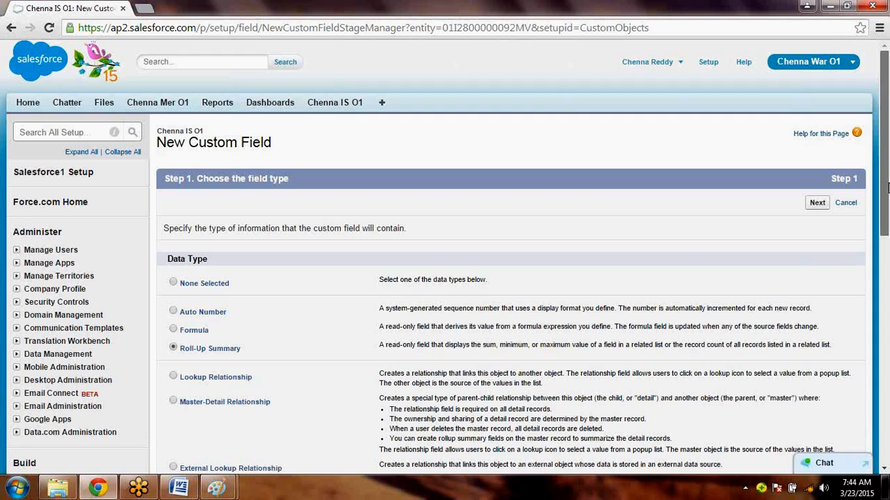
left_click_drag(888, 188, 888, 189)
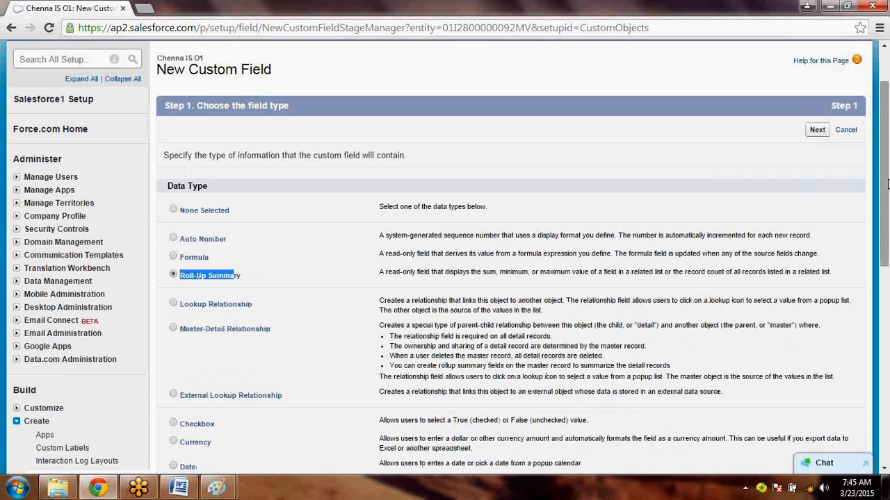
left_click_drag(888, 183, 887, 220)
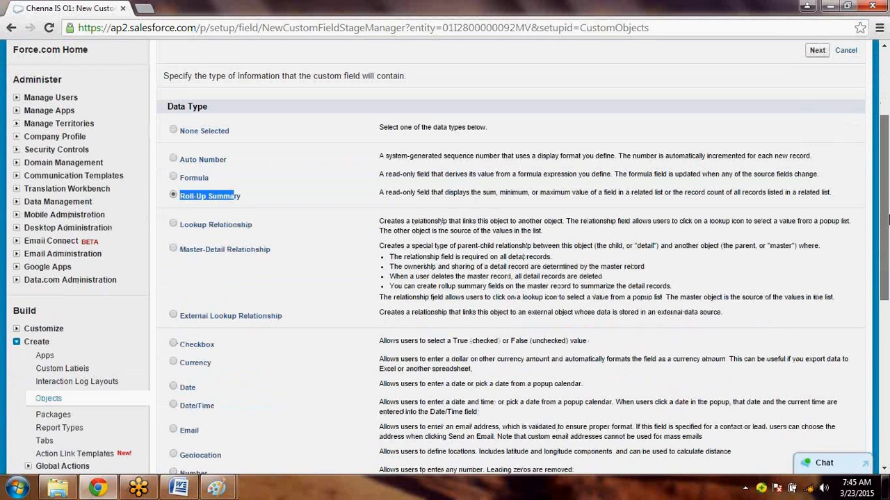
Step: Open the new custom field form for the Chenna LI O1 object and examine whether Roll-Up Summary is offered there
left_click(48, 398)
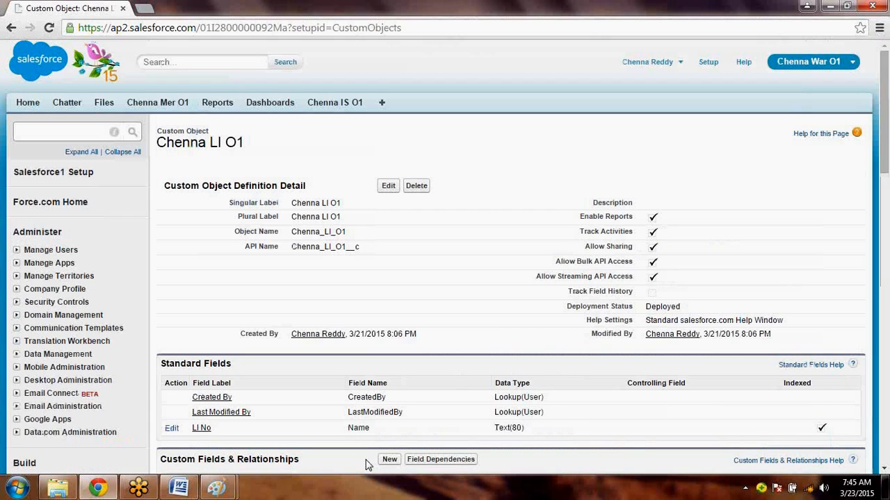
left_click(388, 459)
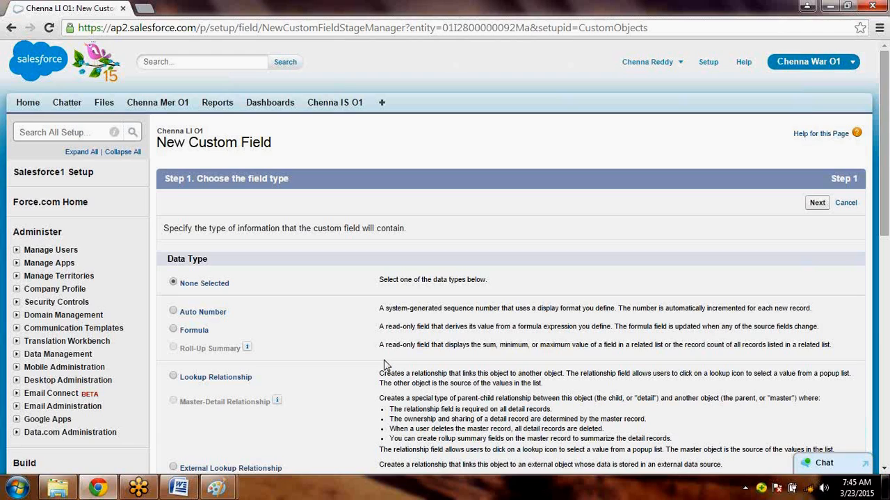
left_click_drag(379, 345, 436, 355)
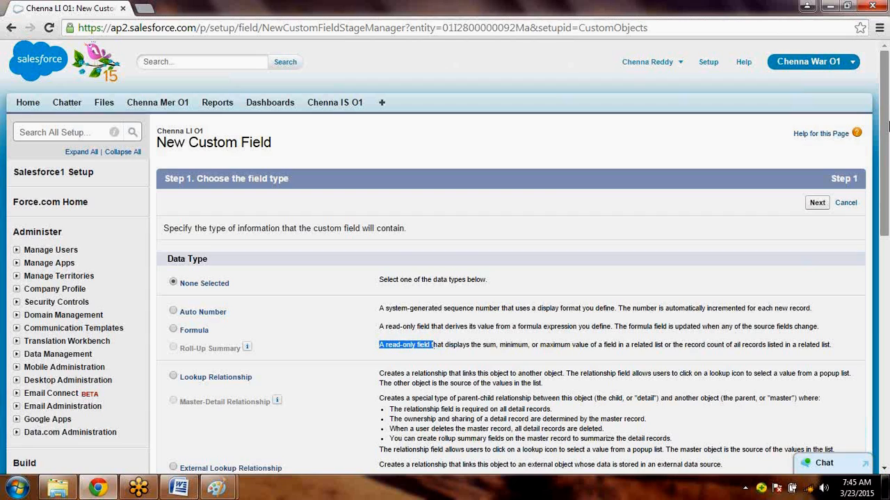
left_click_drag(887, 125, 887, 162)
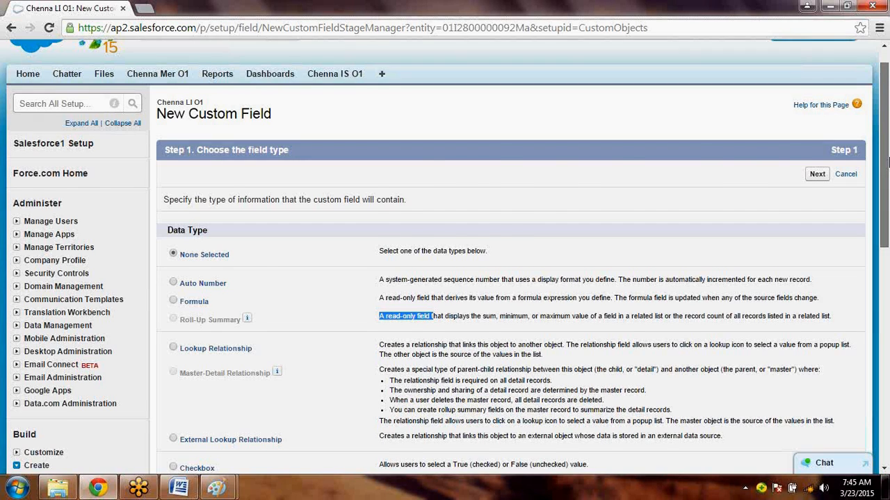
left_click_drag(888, 162, 889, 215)
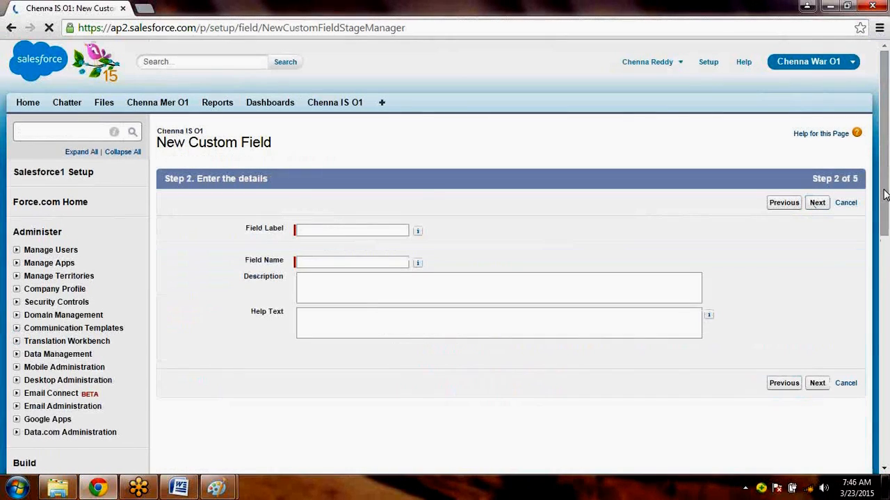
Step: Label the new Chenna IS O1 roll-up summary field Inv Value, with field name Inv_Value, and continue to the summary calculation
left_click(320, 232)
type("Inv Value")
key("Tab")
key("Tab")
key("Tab")
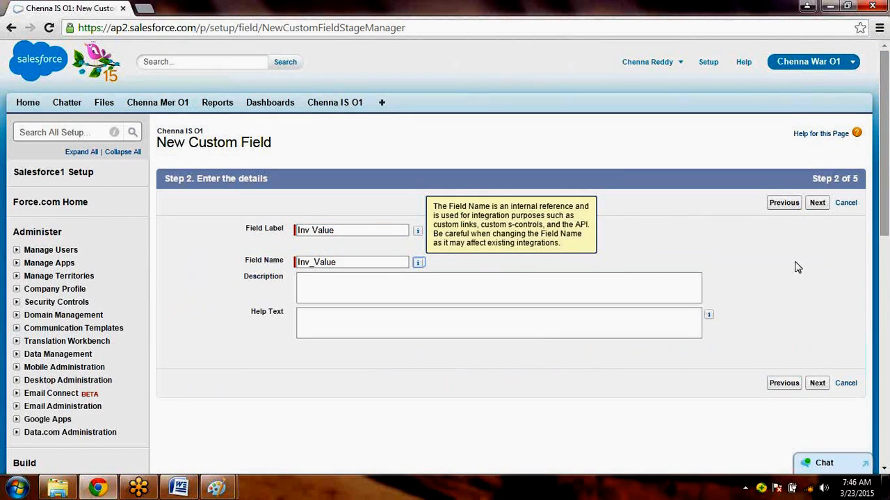
left_click(818, 208)
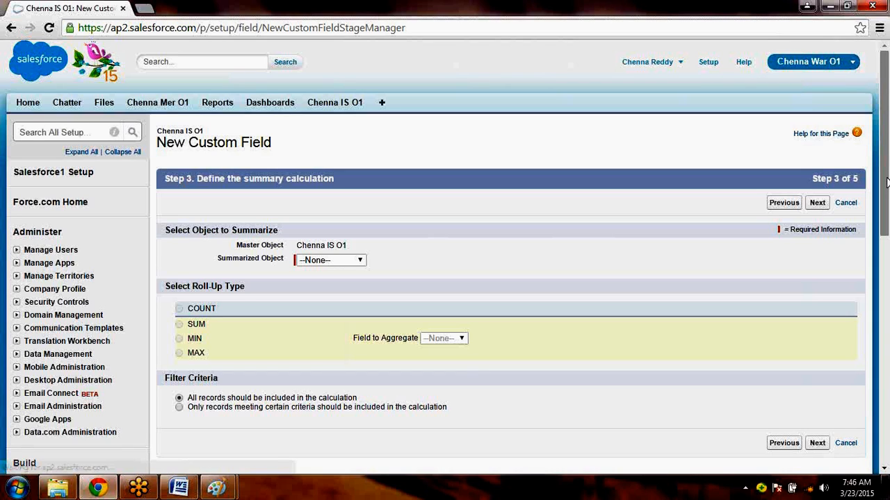
Step: Check the Roll – Up Summary notes in Word, return to Salesforce and choose Chenna LI O1 as the summarized object
left_click_drag(887, 182, 888, 200)
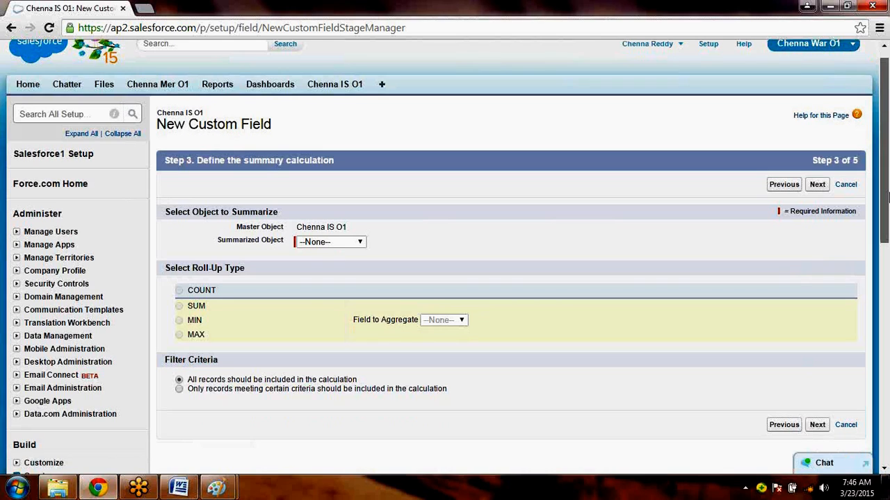
left_click_drag(888, 197, 887, 210)
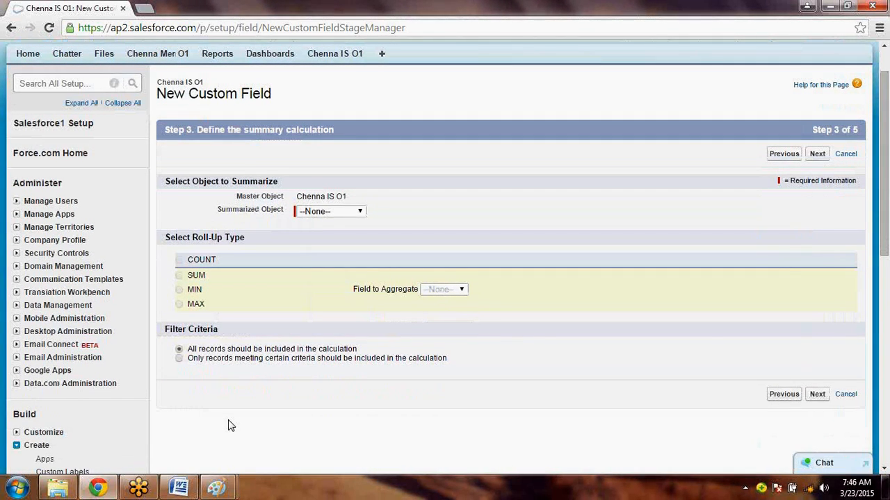
left_click(194, 490)
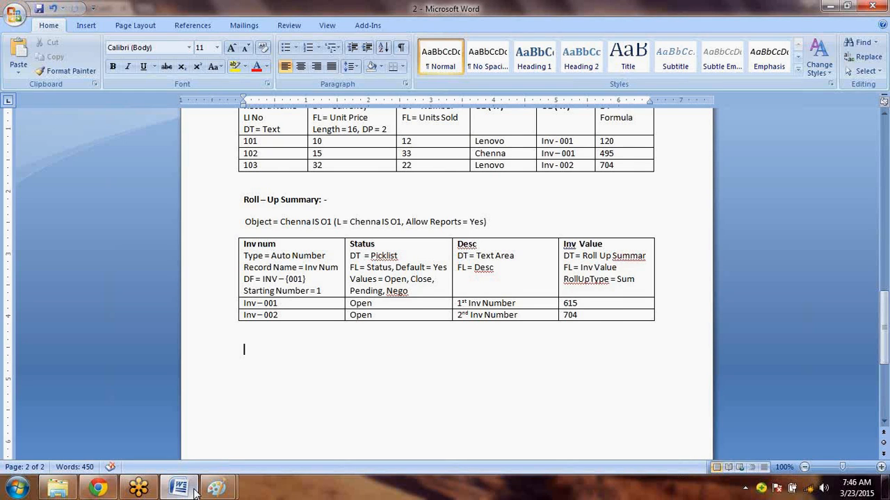
left_click_drag(886, 333, 887, 324)
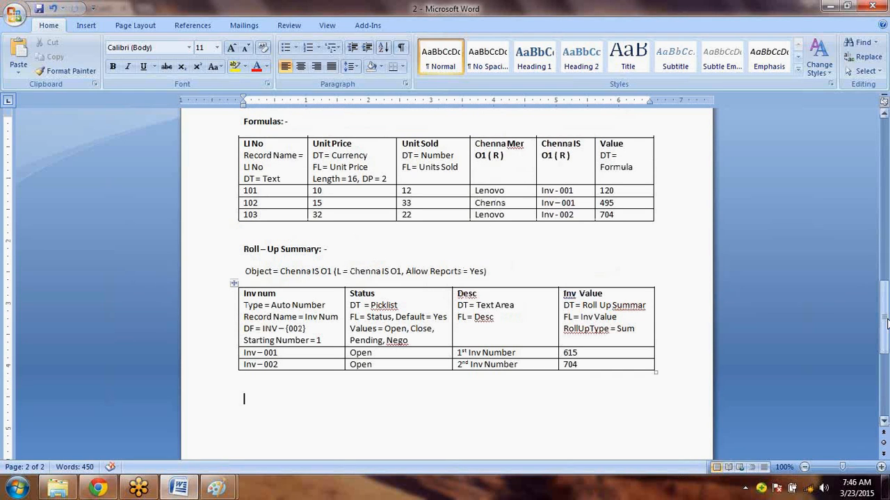
left_click(99, 488)
left_click(332, 211)
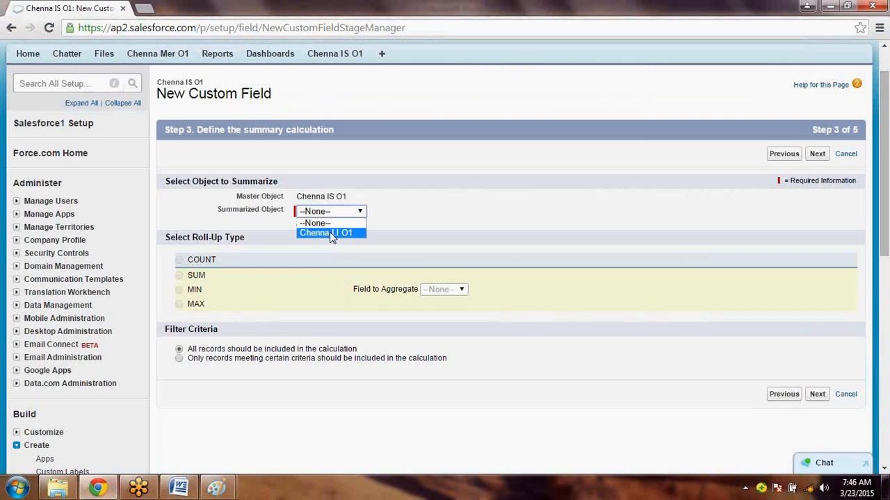
left_click(331, 233)
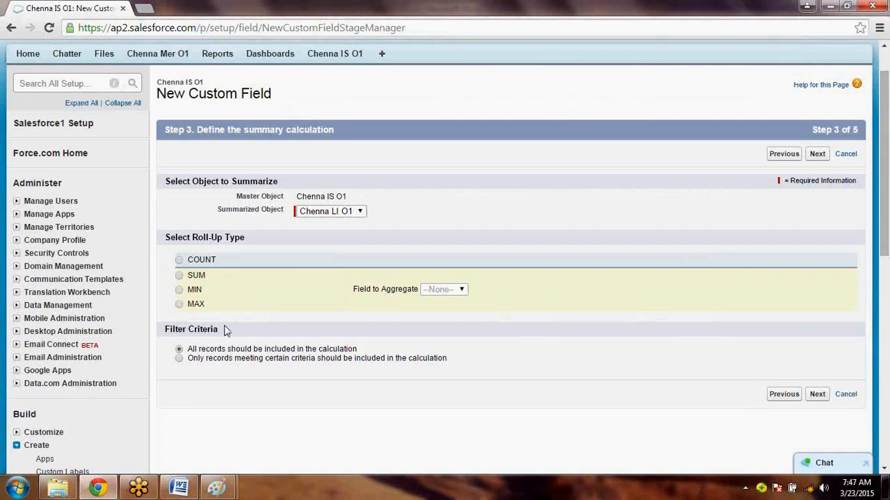
Step: Set the roll-up type to SUM and look through the available fields to aggregate
left_click(180, 276)
left_click(457, 291)
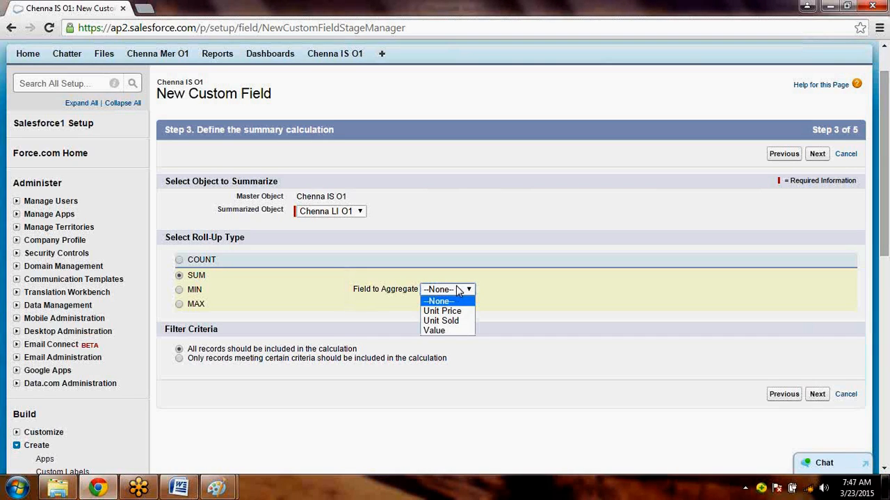
key("Down")
key("Down")
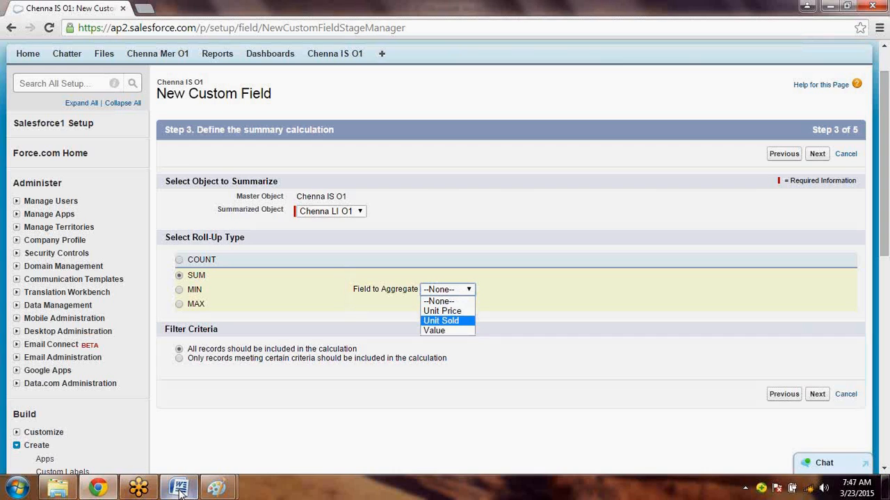
Step: Review the Formulas, Chenna LI O1 and Roll – Up Summary tables in the Word notes
left_click(180, 491)
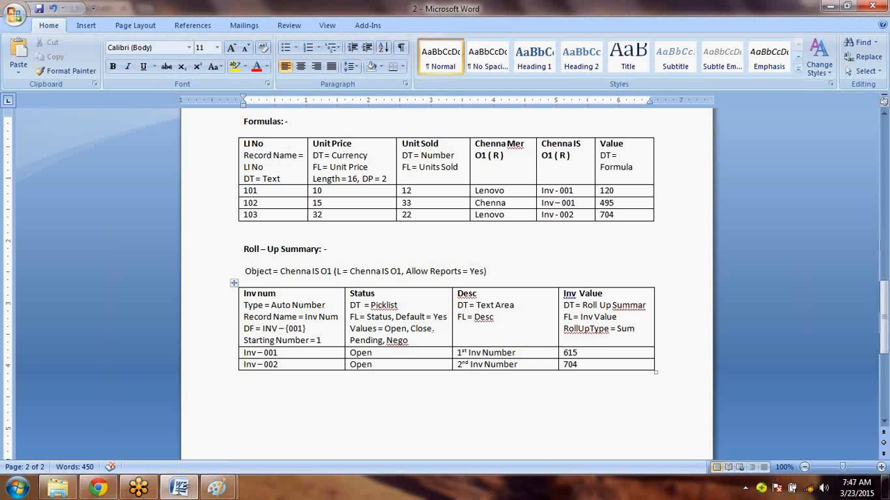
left_click(884, 117)
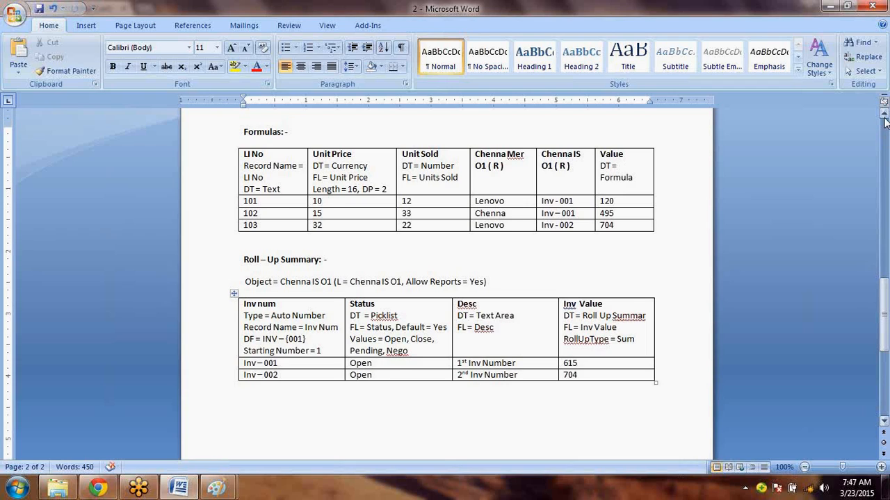
left_click(885, 116)
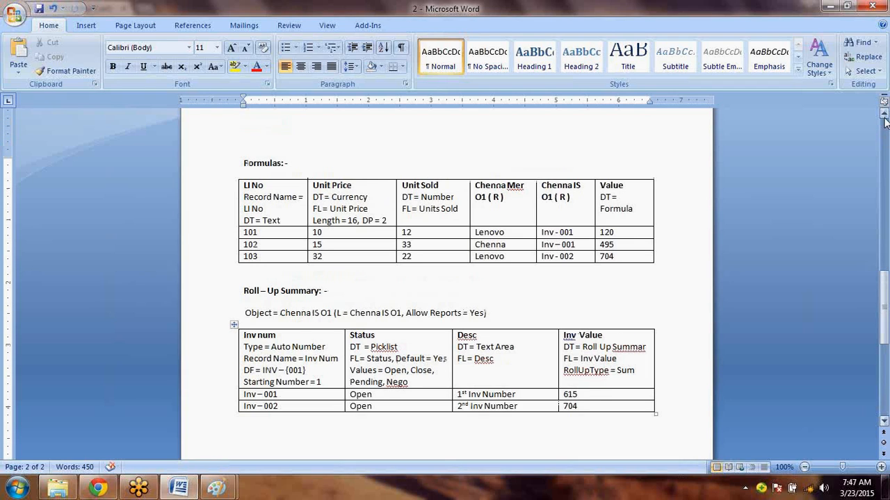
left_click(884, 117)
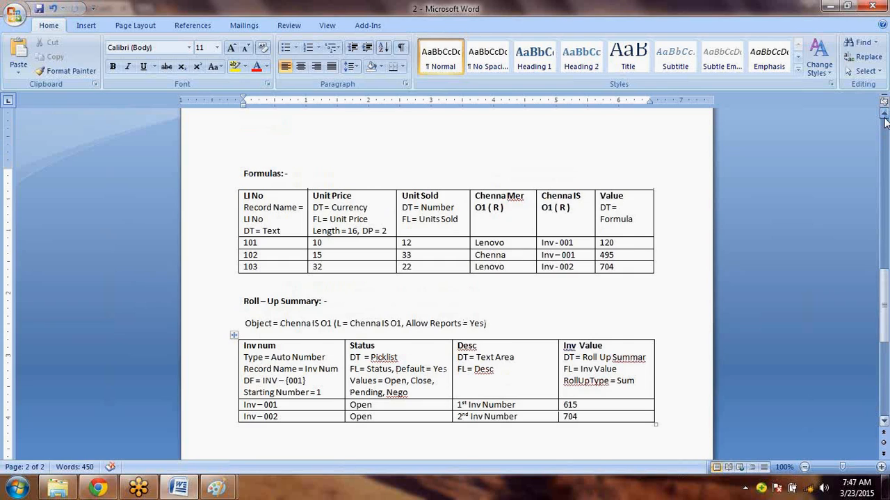
left_click(885, 117)
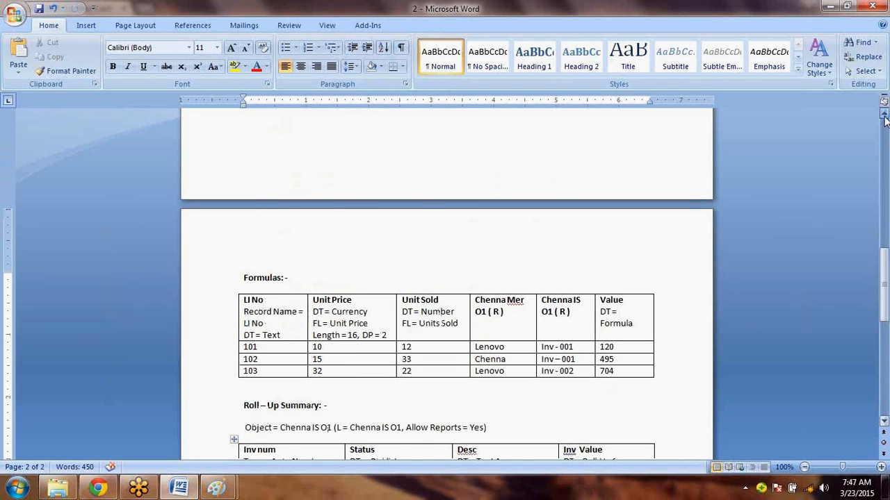
scroll(524, 306, "up", 4)
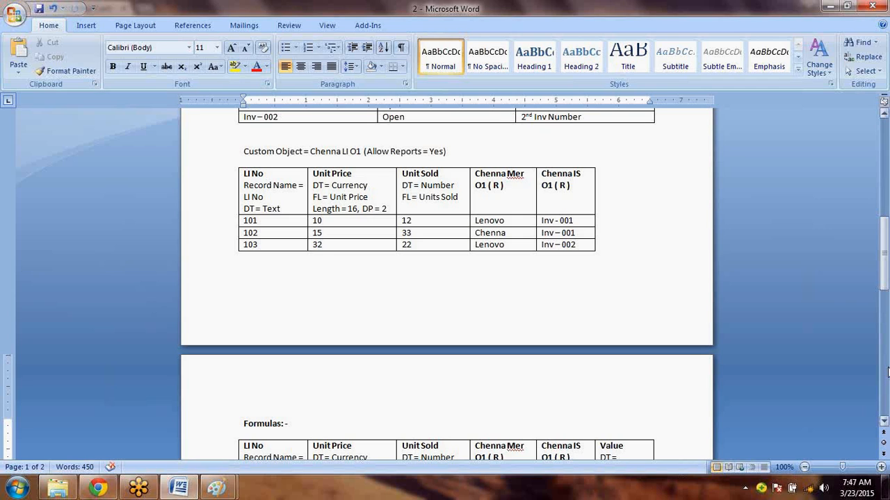
scroll(888, 373, "down", 1)
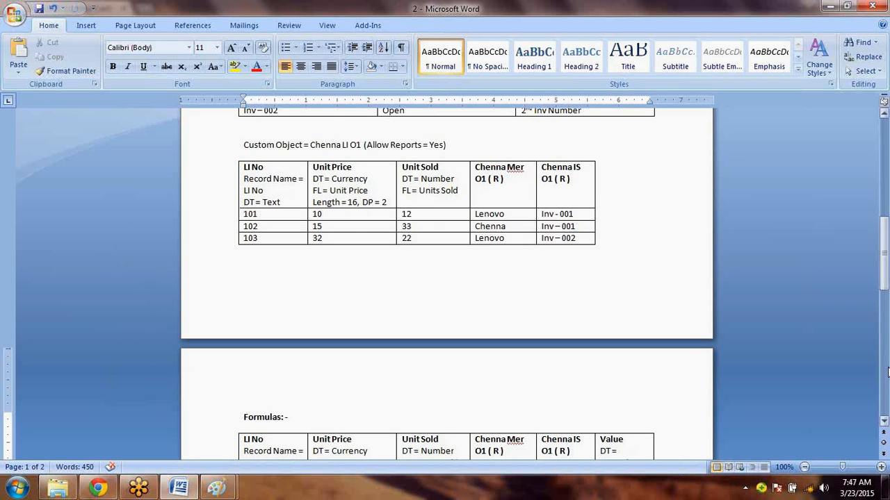
left_click(888, 374)
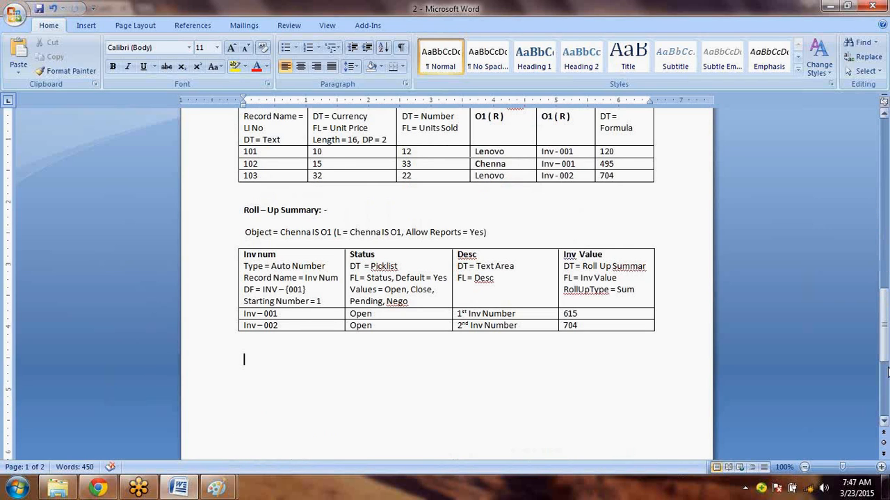
left_click_drag(888, 374, 886, 341)
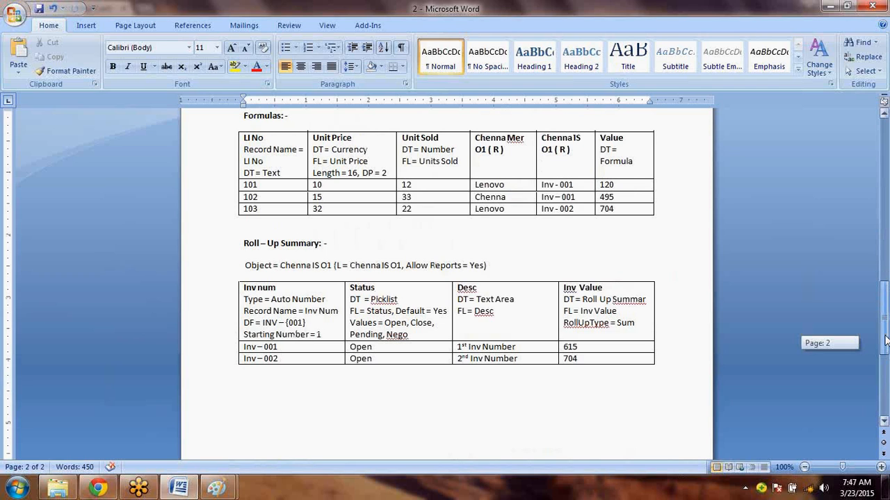
left_click_drag(886, 341, 886, 336)
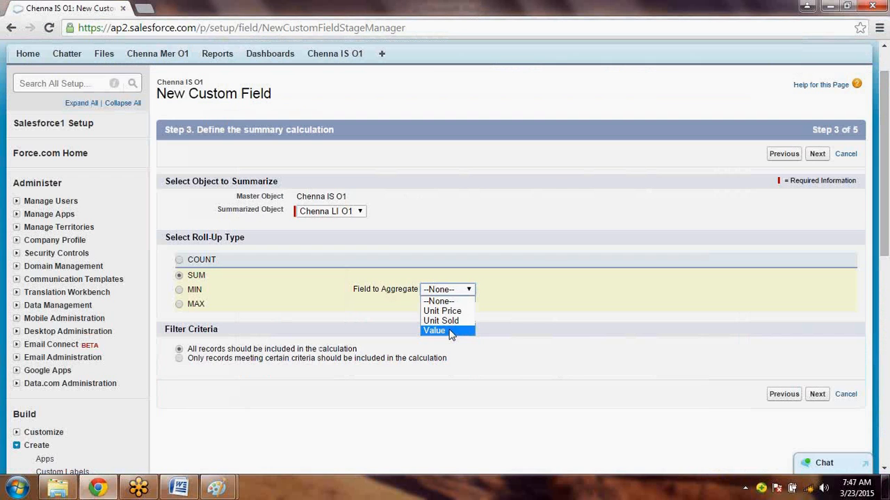
Step: Choose Value as the field to aggregate, keep the default field-level security and page layout, and save the Inv Value field
left_click(445, 331)
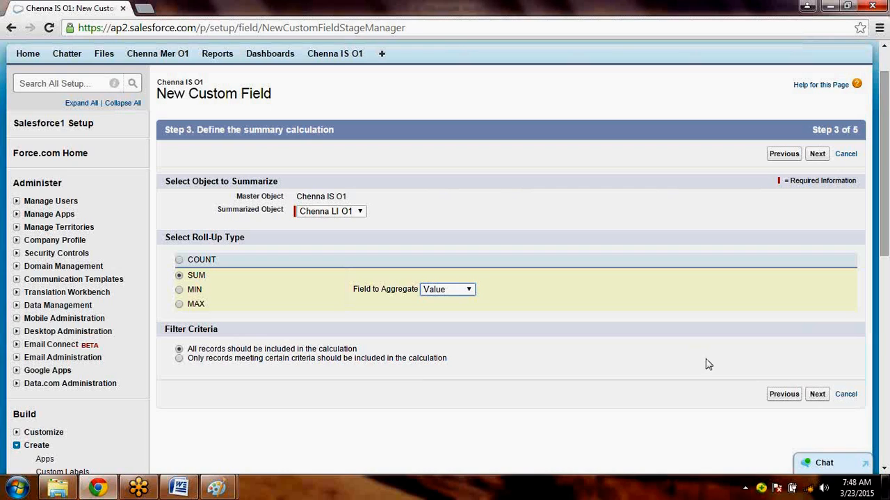
left_click(818, 395)
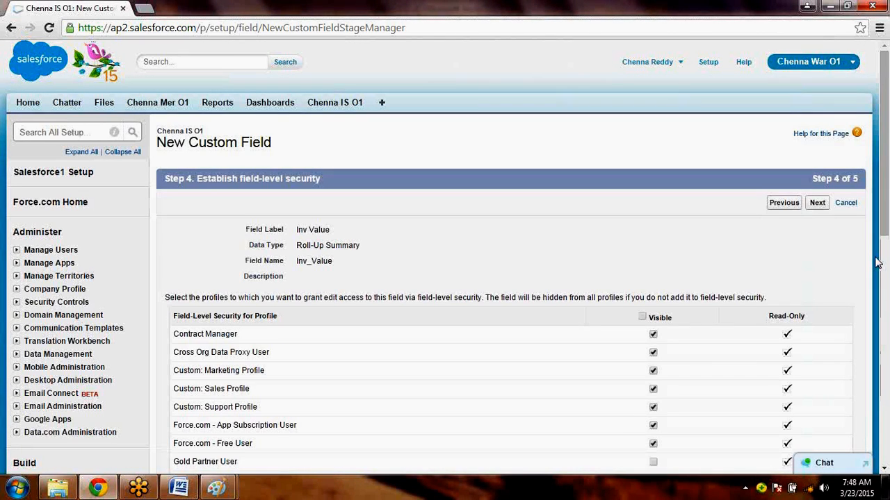
left_click(818, 203)
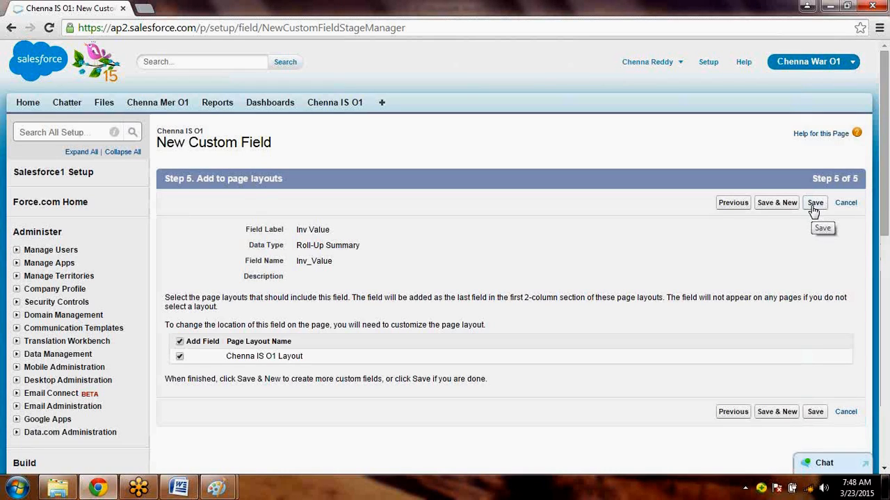
left_click(814, 207)
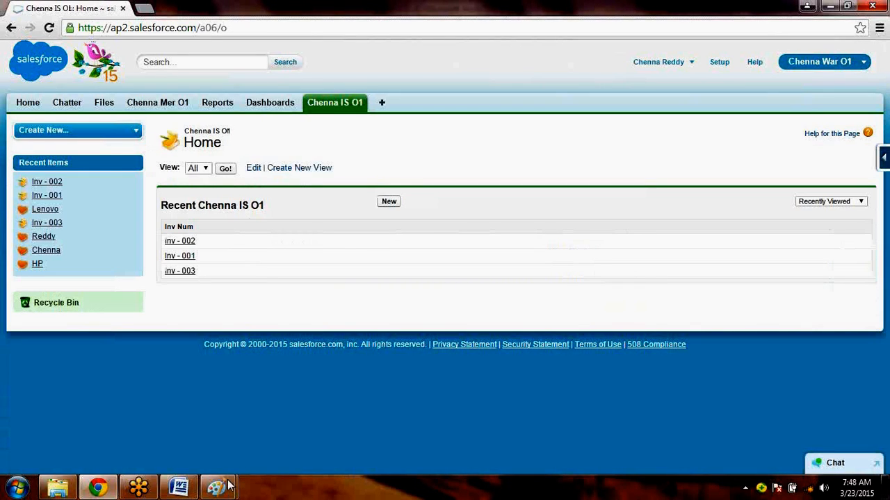
Step: Open the Inv - 001 record and examine its Inv Value and related Chenna LI O1 line items
left_click(228, 487)
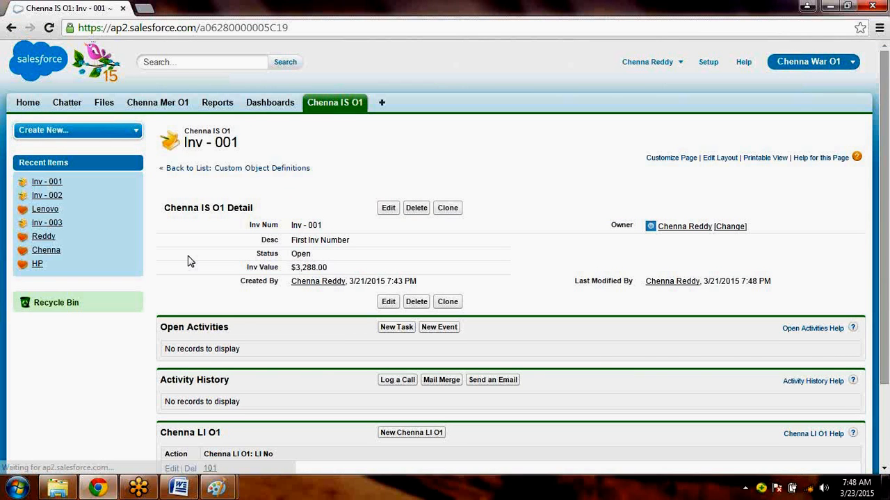
triple_click(188, 262)
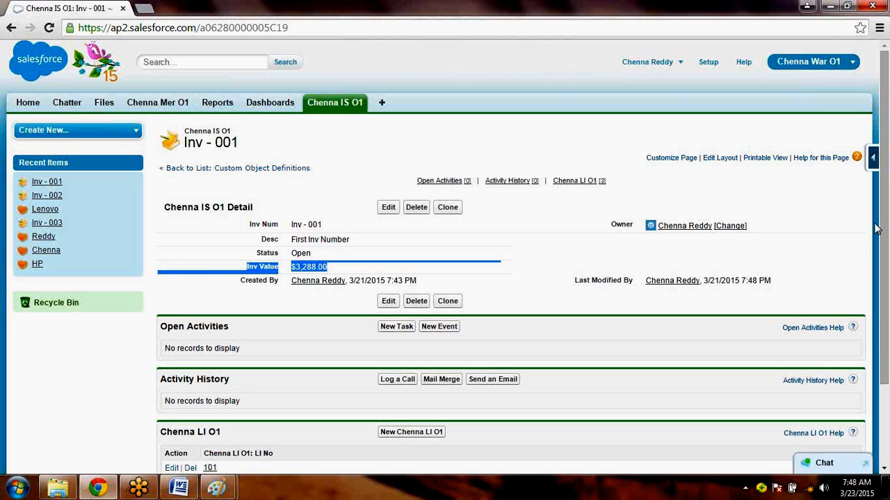
scroll(877, 229, "down", 1)
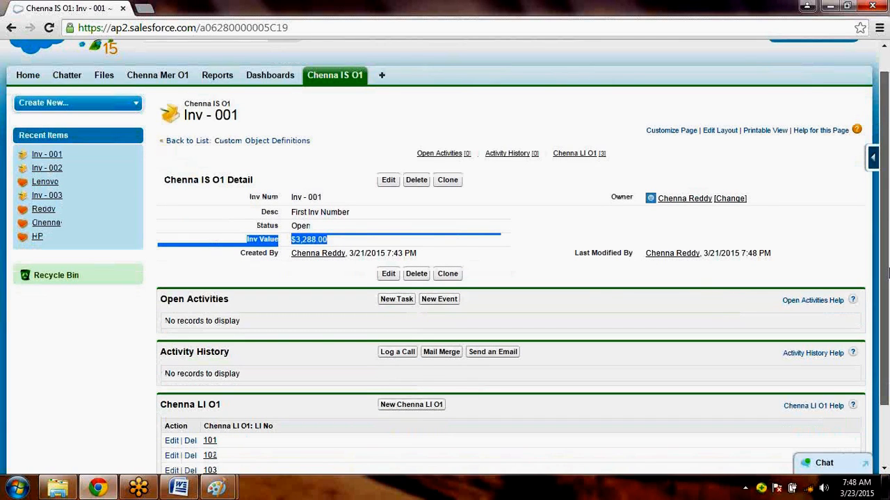
left_click_drag(887, 273, 887, 299)
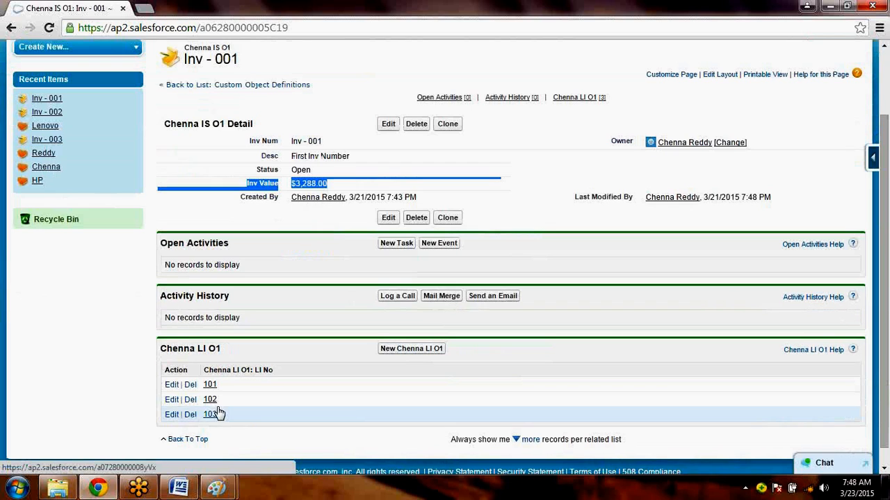
left_click_drag(245, 183, 887, 58)
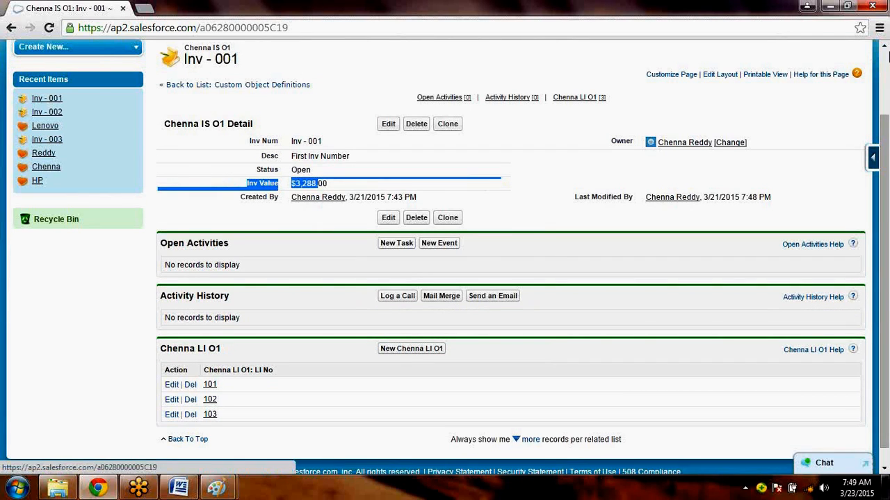
scroll(887, 58, "up", 2)
Step: Open the Inv - 002 and Inv - 003 records in turn to check the Inv Value of Inv - 003
left_click(365, 105)
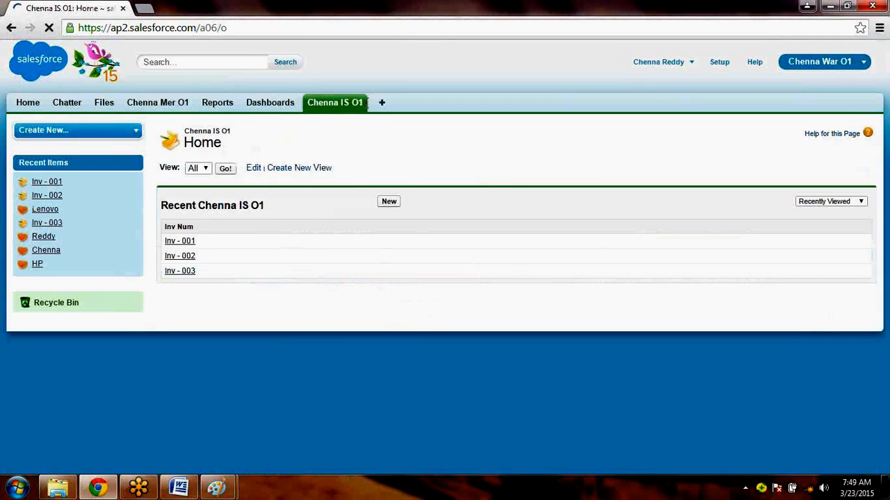
left_click(190, 259)
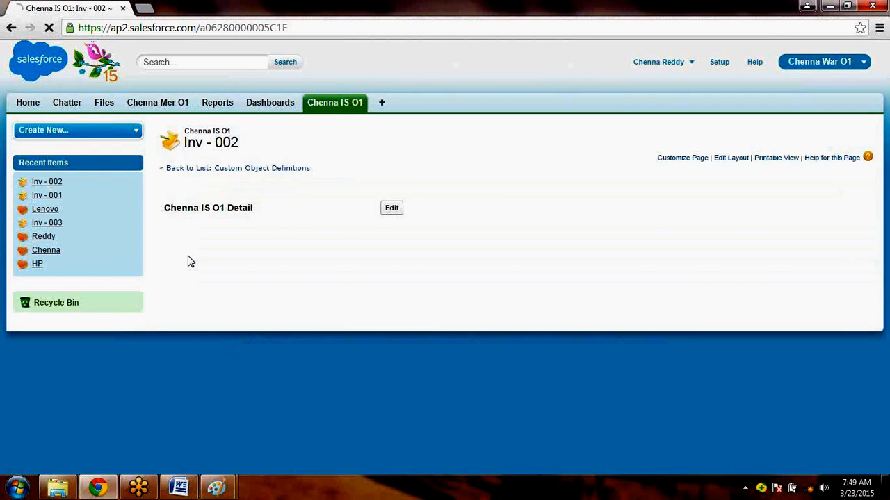
key("alt+Left")
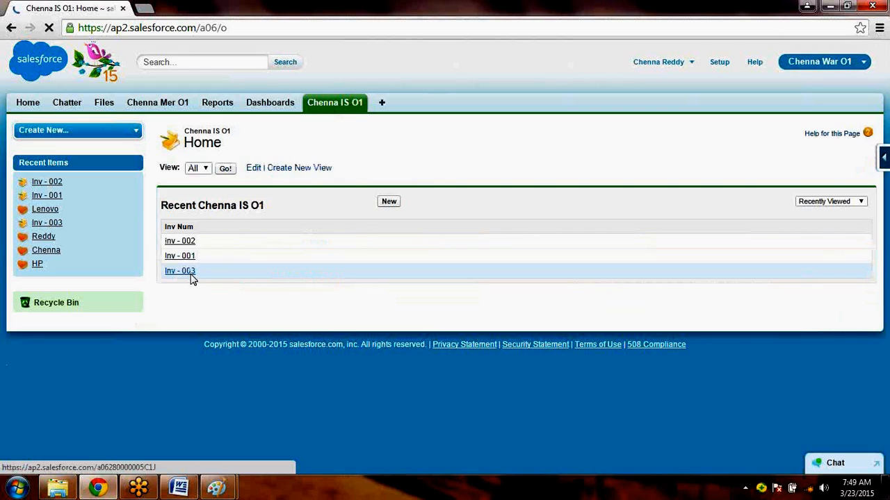
left_click(192, 276)
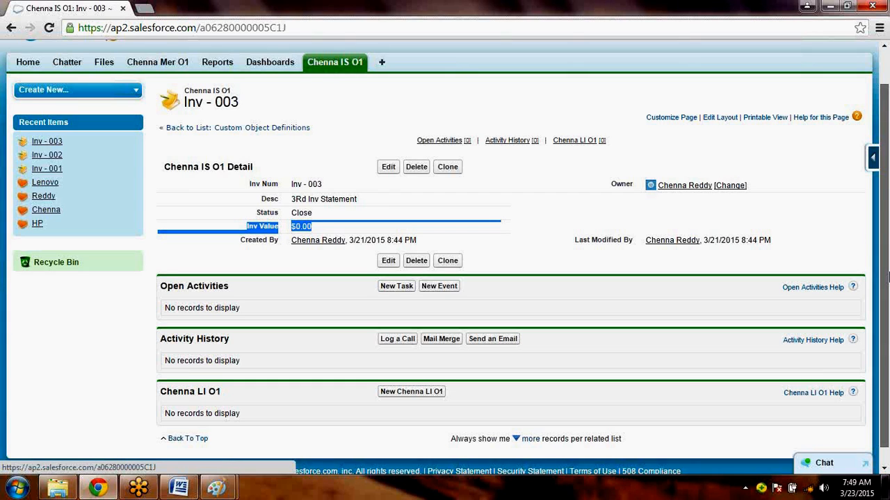
Step: Add a Chenna LI O1 line item to Inv - 003 with LI No 107, Unit Price 15, Unit Sold 16 and a looked-up Chenna Mer O1 record
left_click(414, 392)
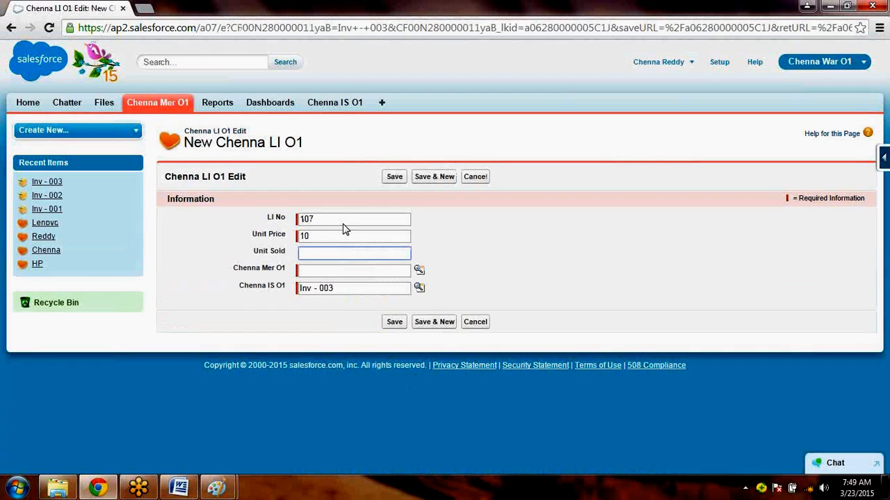
left_click(283, 243)
type("15")
left_click(391, 270)
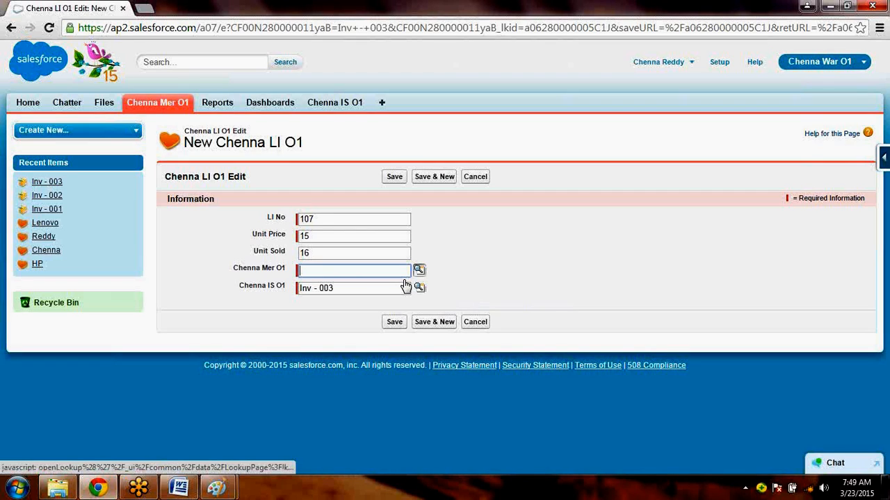
left_click(405, 283)
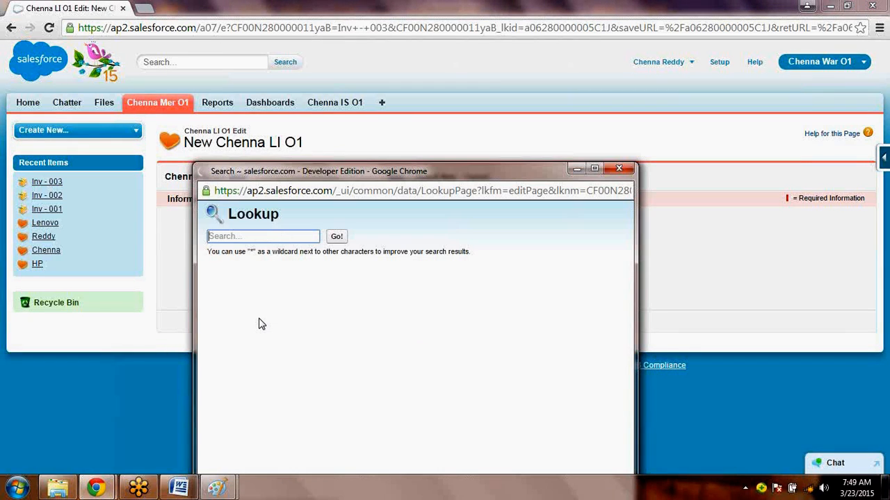
left_click(394, 323)
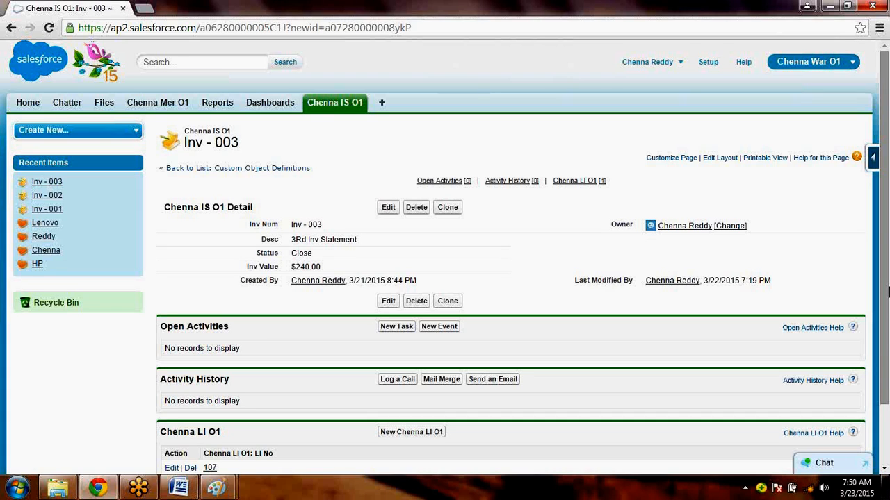
Step: Add line item 108 to Inv - 003 with Unit Price 5, Unit Sold 6 and a looked-up Chenna Mer O1 record, and check the Inv Value
left_click_drag(887, 292, 887, 339)
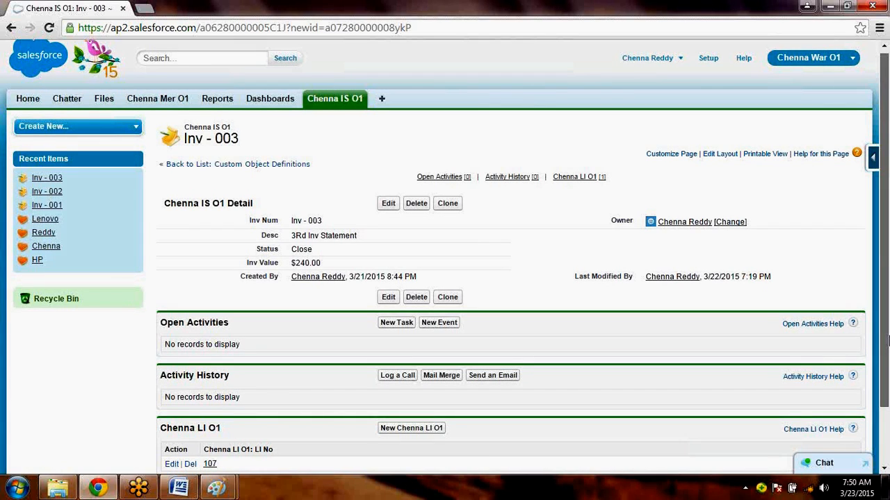
scroll(433, 425, "down", 2)
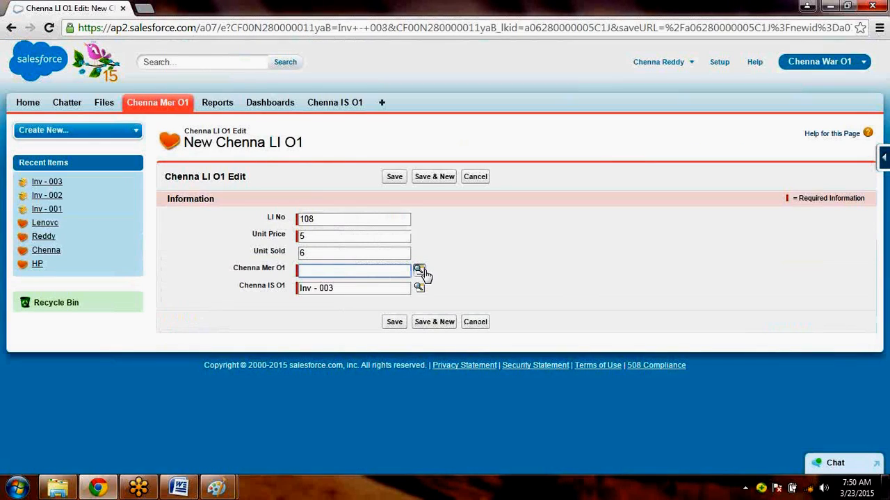
left_click(419, 271)
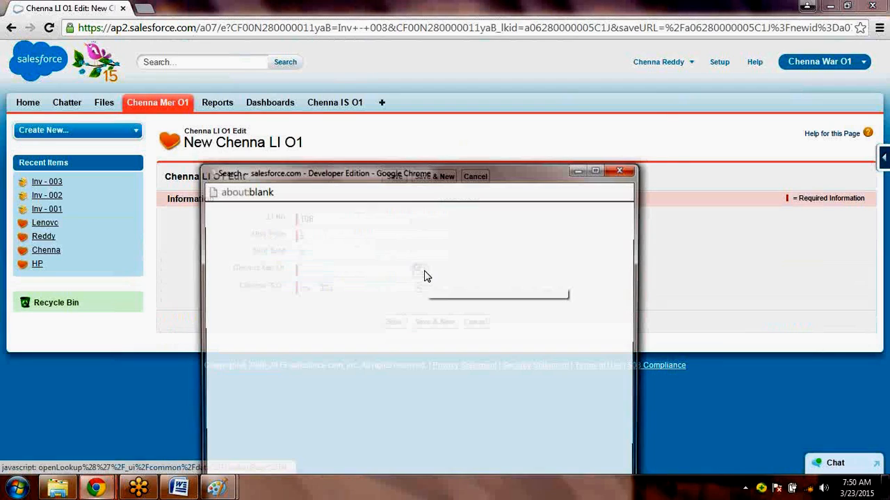
left_click(396, 321)
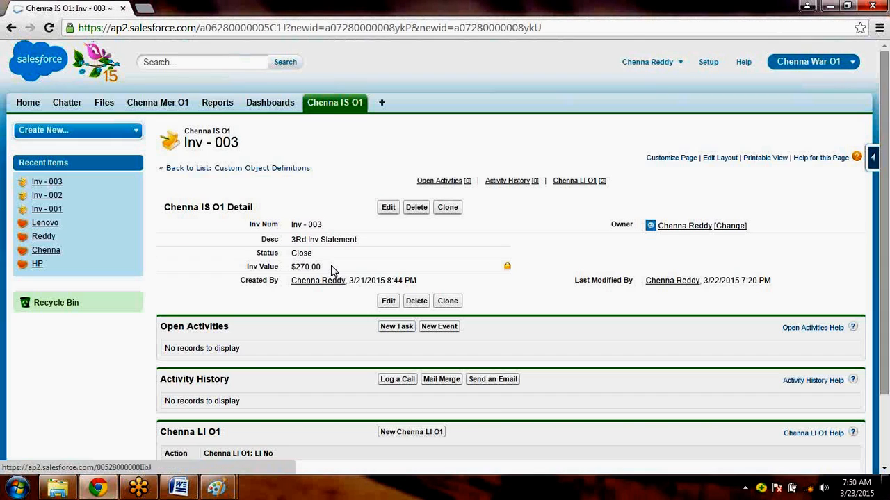
left_click_drag(332, 269, 287, 271)
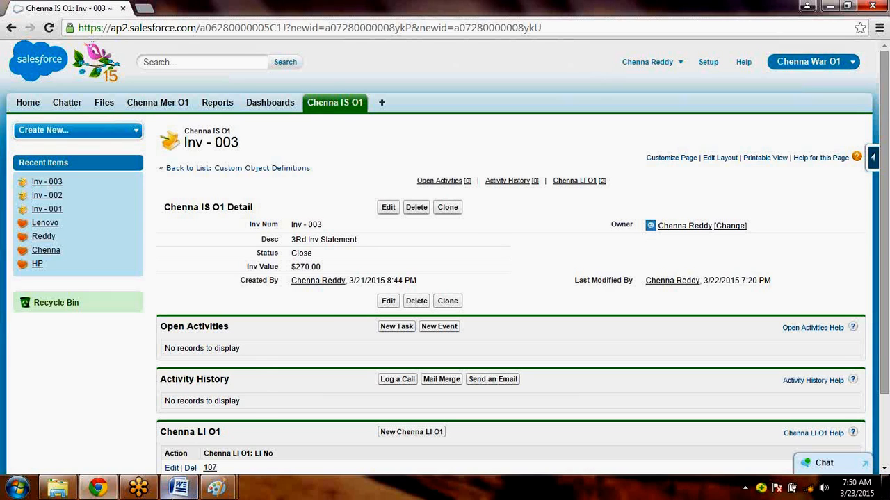
Step: Switch to the Word document and add the heading "Validation Rules: -" below the Roll-Up Summary table, followed by a new line
mouse_move(171, 498)
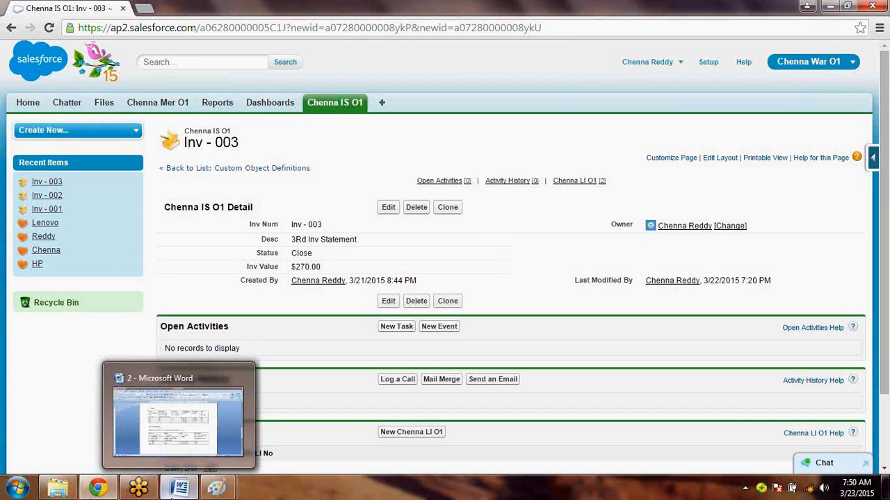
left_click(171, 497)
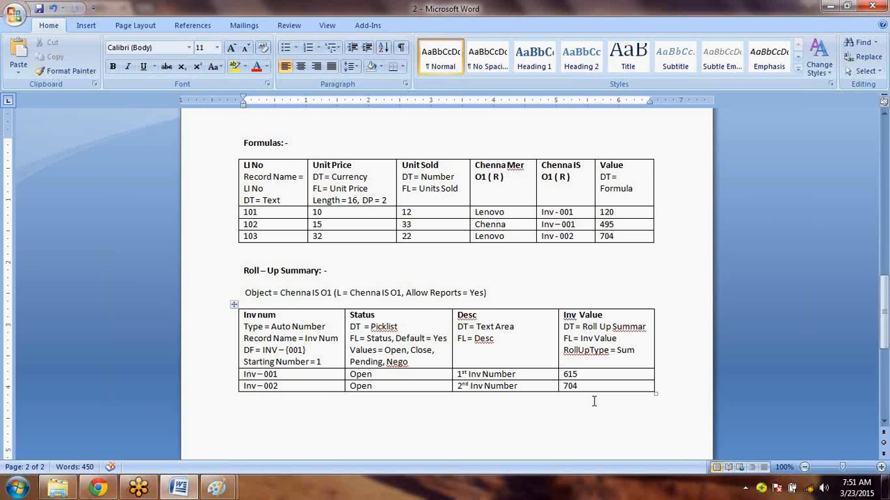
left_click_drag(883, 304, 887, 326)
type("Validation Rules: -")
key("Return")
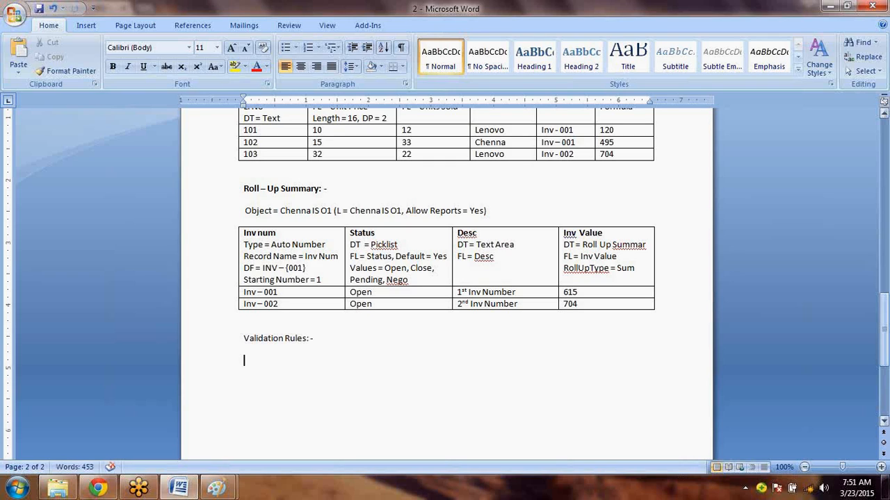
Step: Make the "Validation Rules: -" heading bold and return to the empty line below it
key("shift+Up")
key("shift+Up")
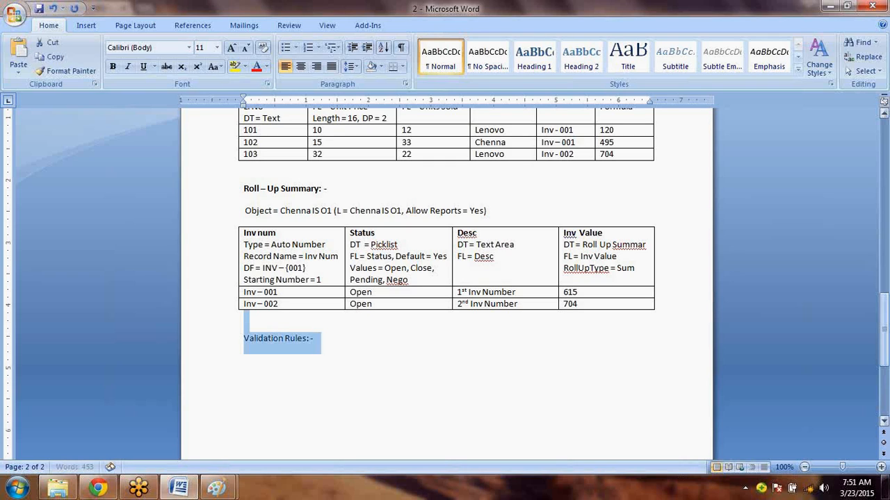
key("shift+Down")
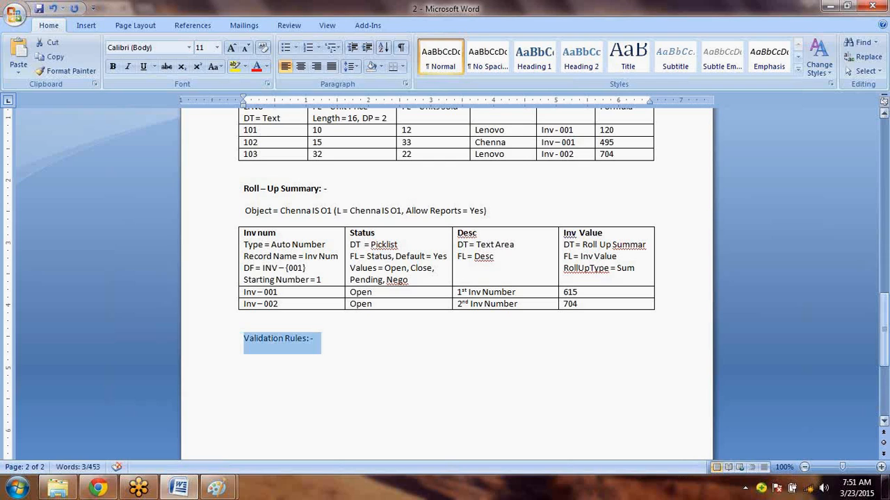
key("ctrl+b")
key("Down")
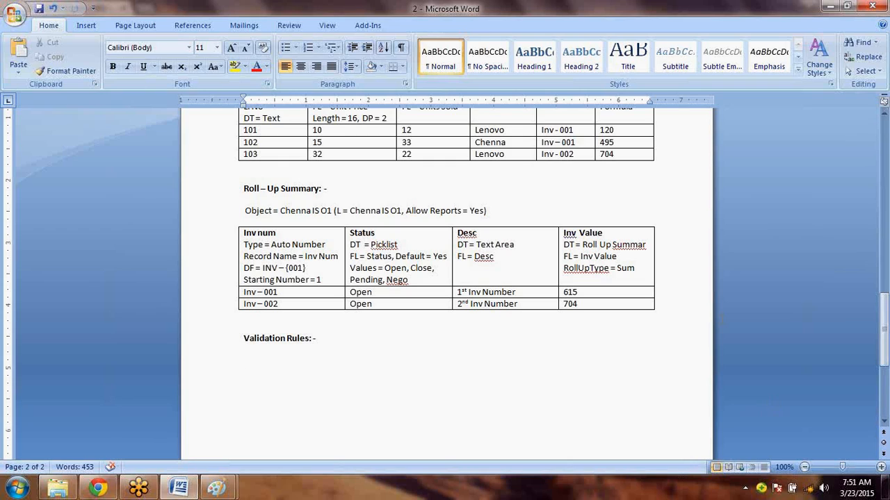
Step: Close the open Untitled Paint windows without saving their changes
right_click(230, 489)
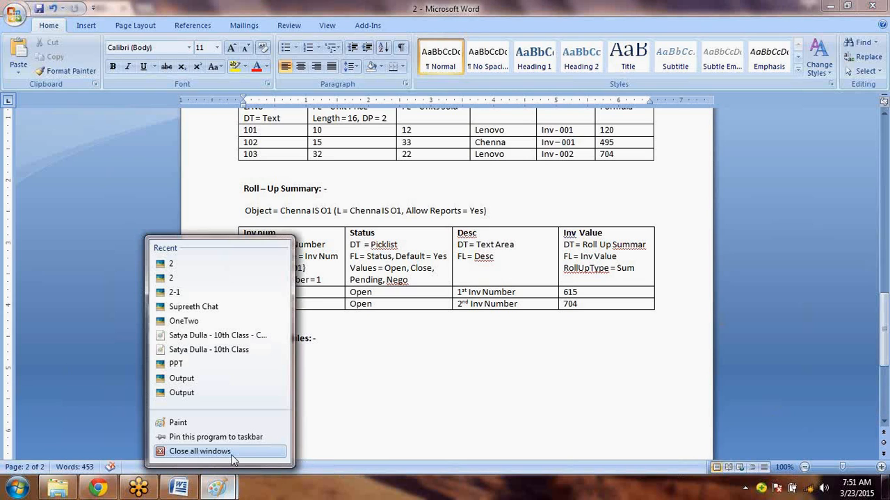
left_click(232, 453)
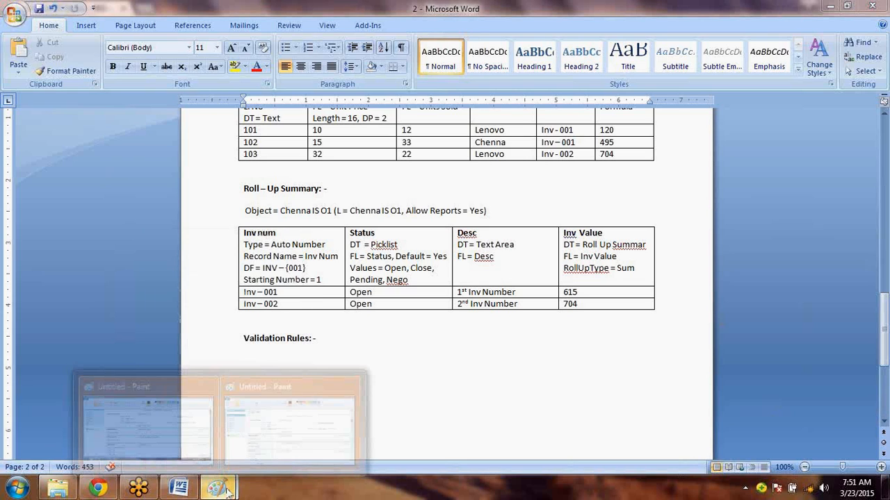
left_click(244, 445)
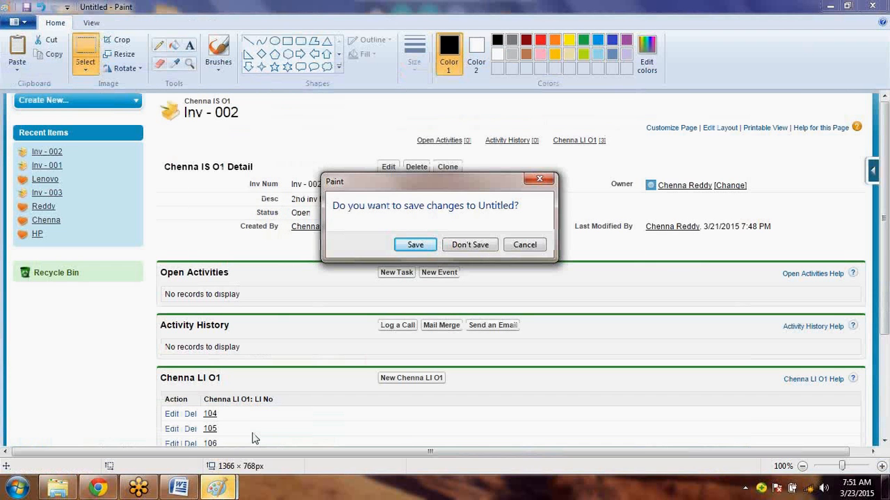
left_click(470, 245)
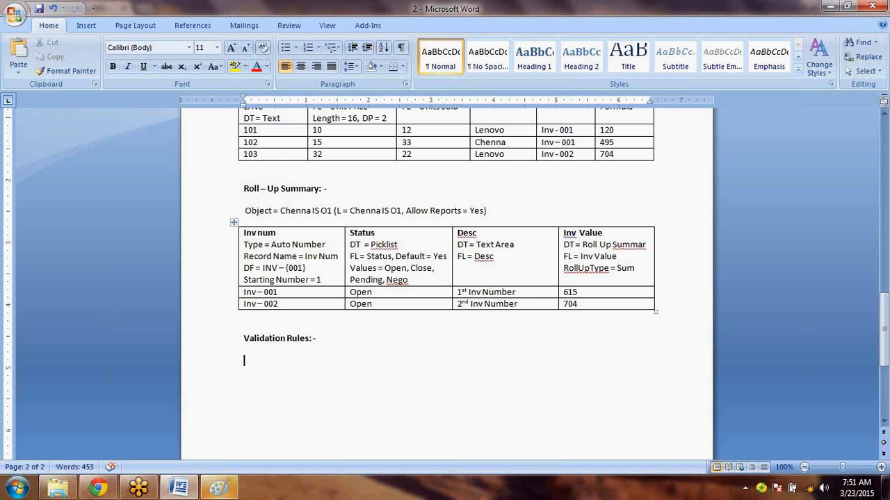
mouse_move(218, 489)
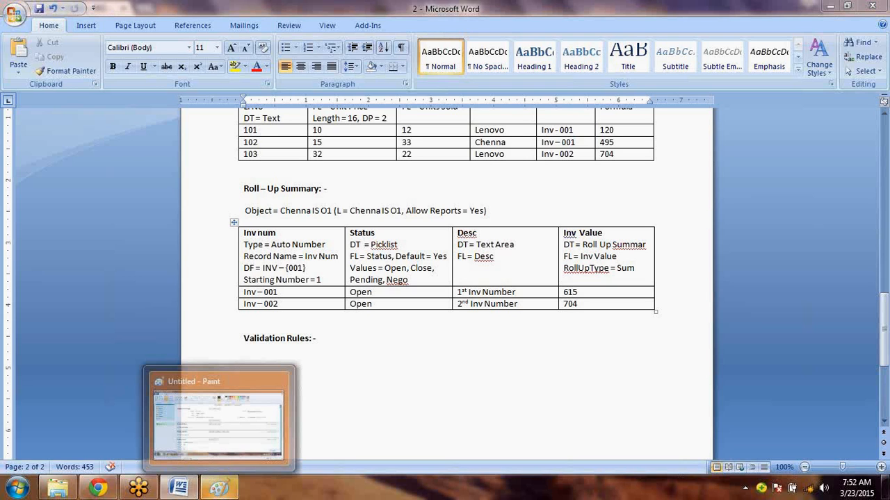
left_click(219, 424)
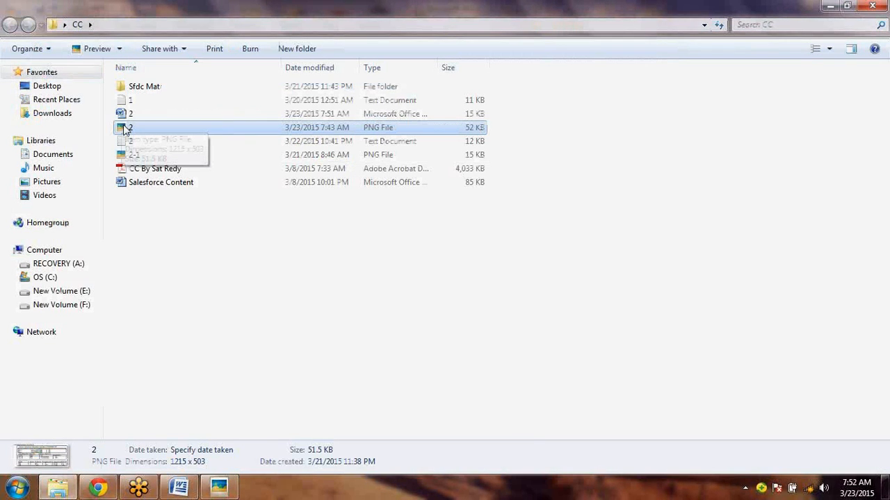
Step: Open the PNG image 2 in the CC folder, examine its object tables, and return to the Word document
double_click(126, 130)
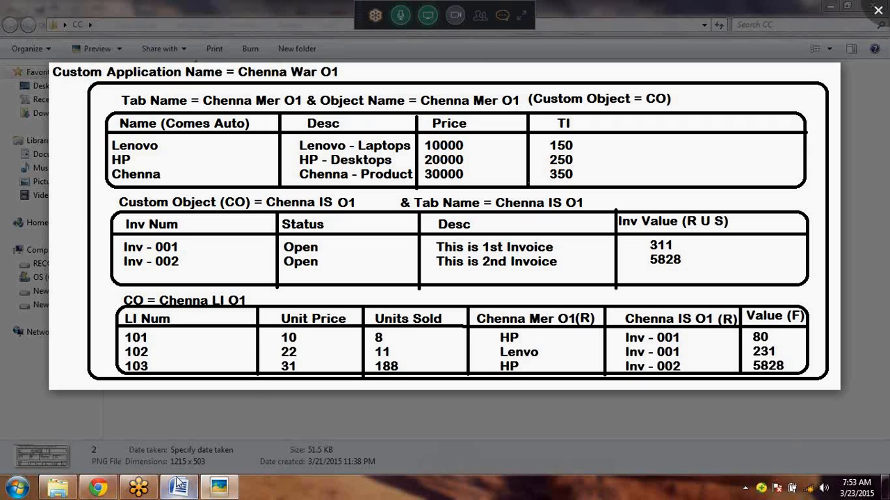
mouse_move(179, 484)
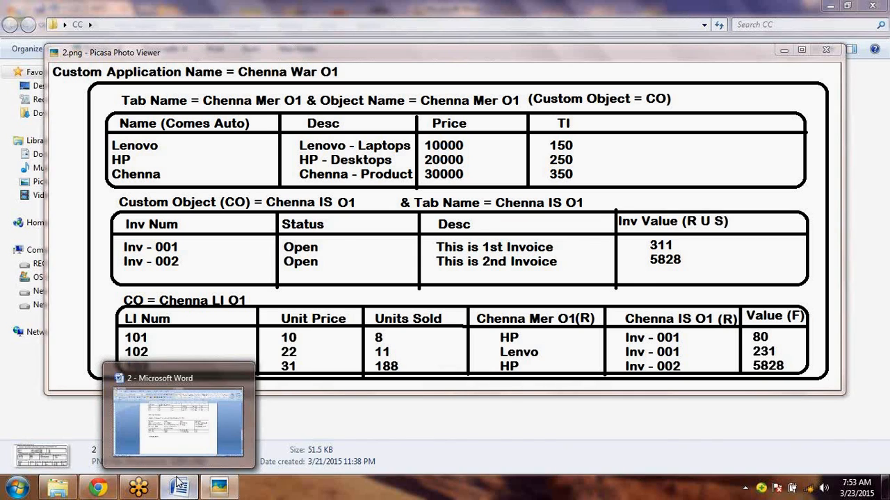
left_click(179, 485)
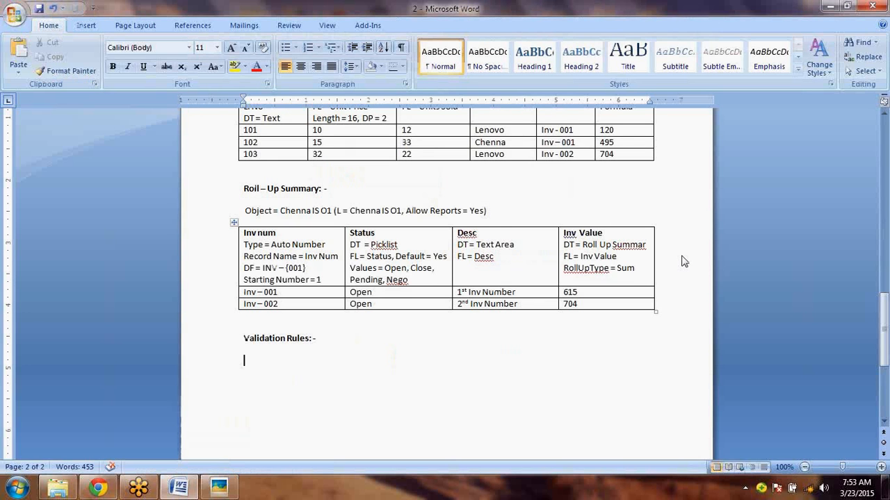
Step: Copy the Chenna Mer O1 field table on the first page, including the line directly below it
left_click_drag(884, 313, 887, 167)
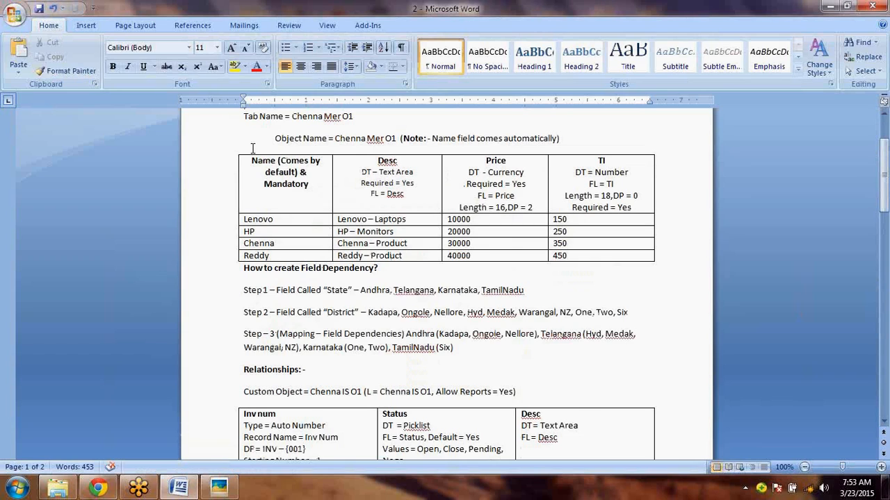
left_click_drag(245, 138, 287, 216)
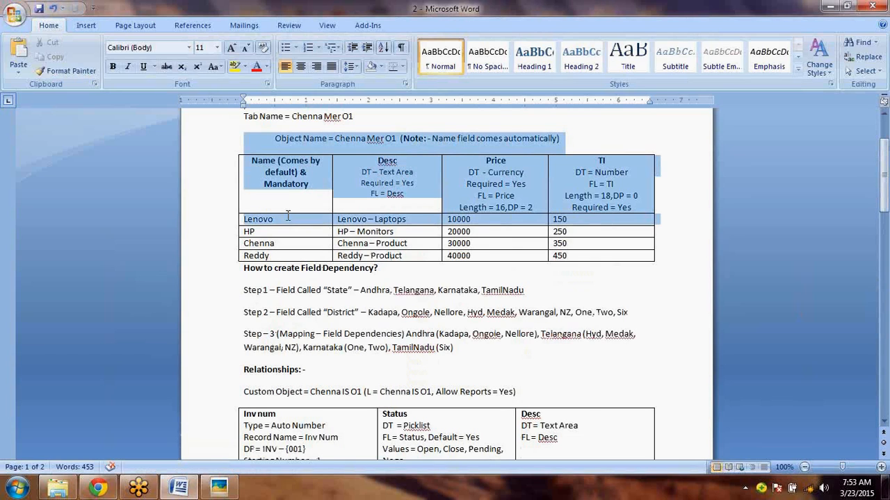
left_click(559, 142)
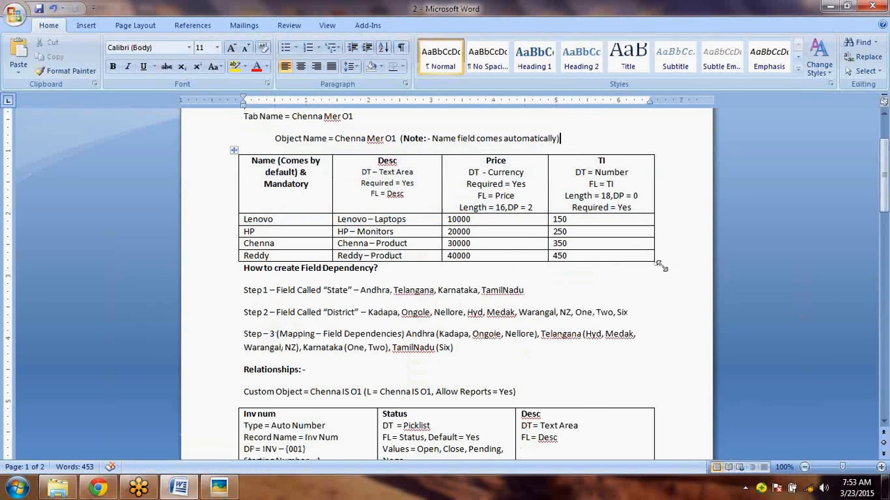
left_click(665, 267)
left_click_drag(665, 268, 563, 143)
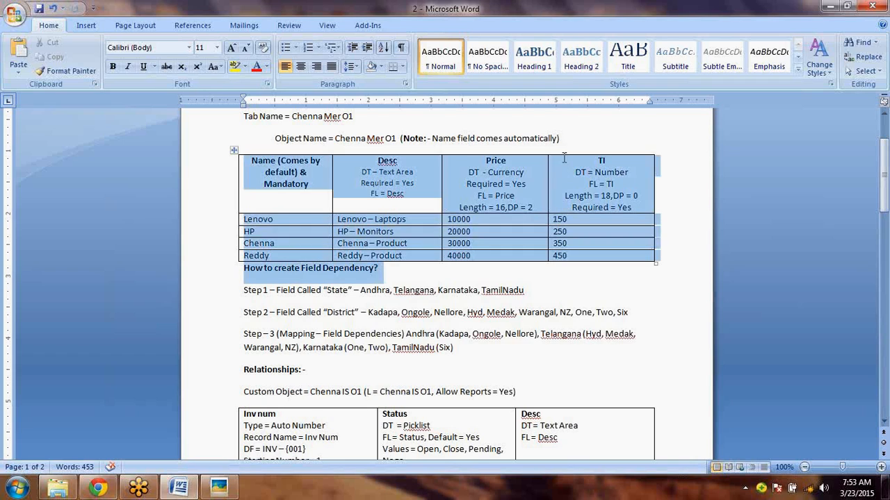
key("ctrl+c")
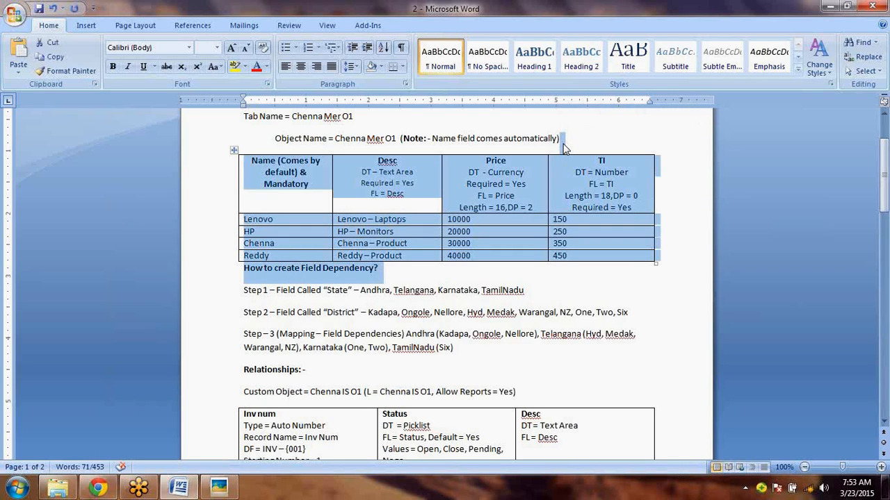
Step: Paste the copied Chenna Mer O1 table once under the Validation Rules heading, undoing any duplicate paste
key("Down")
key("Down")
key("Down")
key("Down")
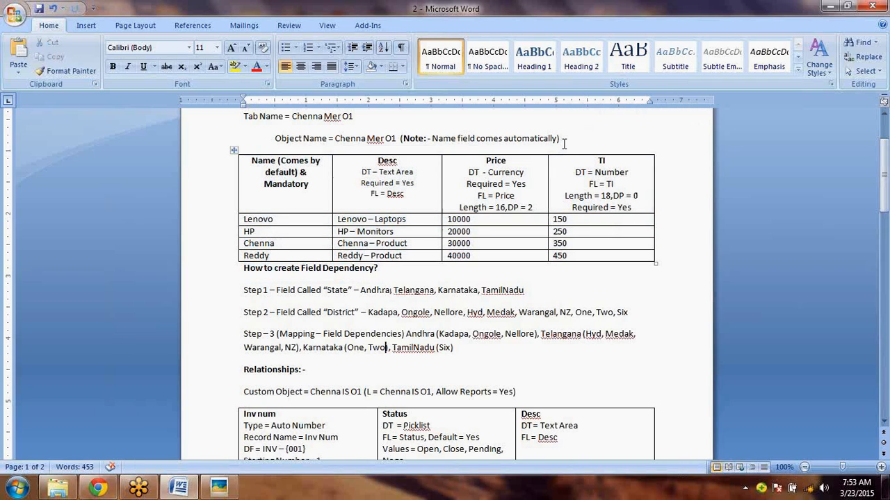
key("Down")
key("Down")
key("Down")
key("Down")
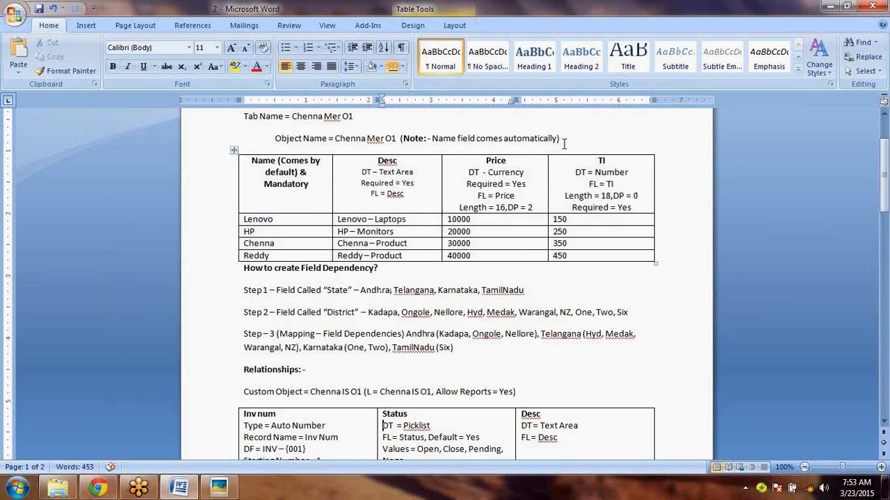
key("Down")
key("Down")
key("Down")
key("Down")
key("Down")
key("Down")
key("Down")
key("Down")
key("Down")
key("Down")
key("Down")
key("Down")
key("Down")
key("Down")
key("Down")
key("Down")
key("Down")
key("Down")
key("Down")
key("Down")
key("Down")
key("Down")
key("Down")
key("Down")
key("Down")
key("Down")
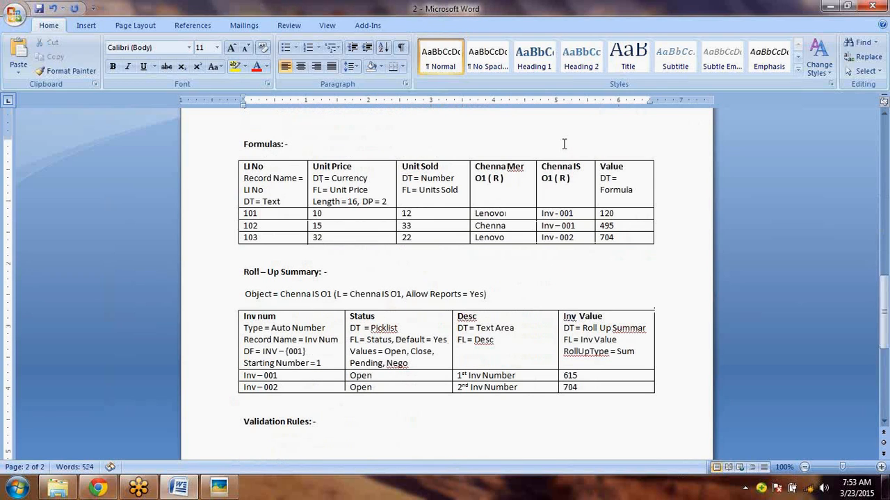
key("ctrl+v")
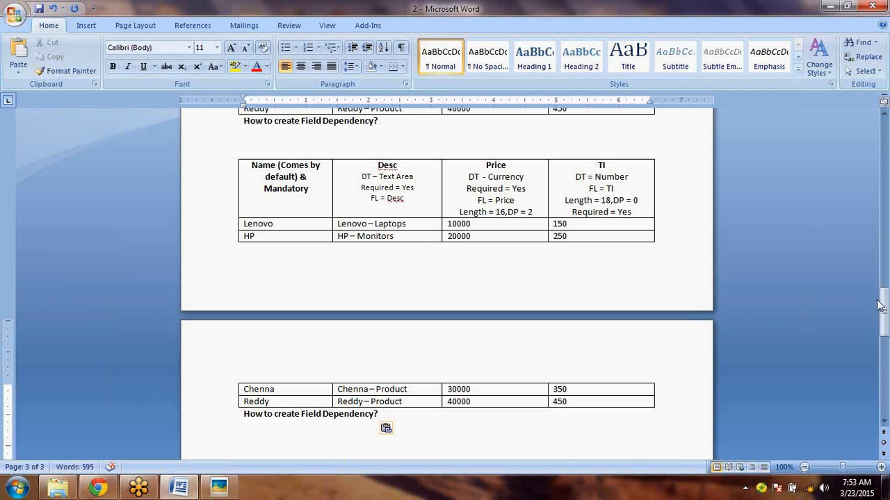
key("ctrl+z")
Step: Delete the blank line above the pasted table and the "How to create Field Dependency?" line below it
left_click_drag(885, 387, 884, 337)
left_click(461, 201)
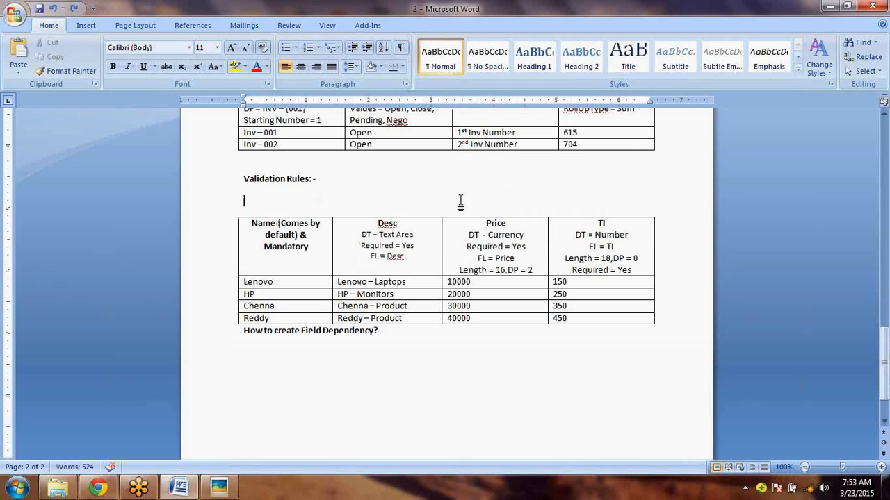
key("Delete")
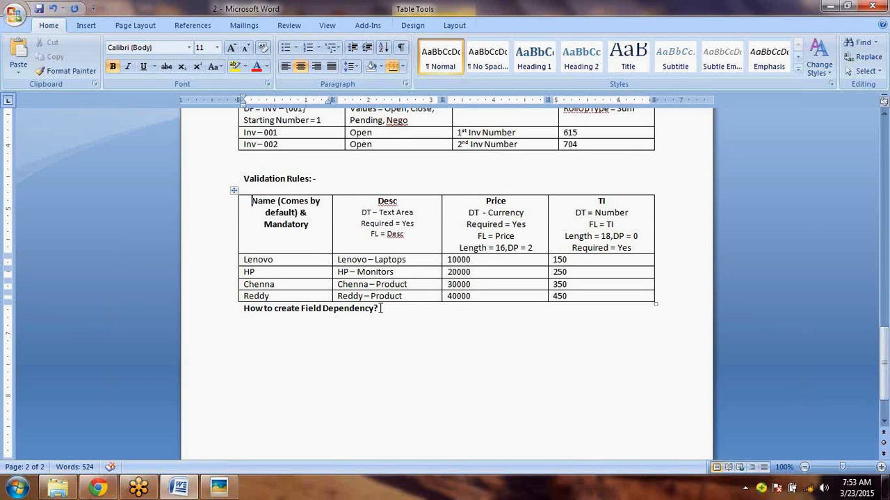
left_click_drag(380, 308, 236, 317)
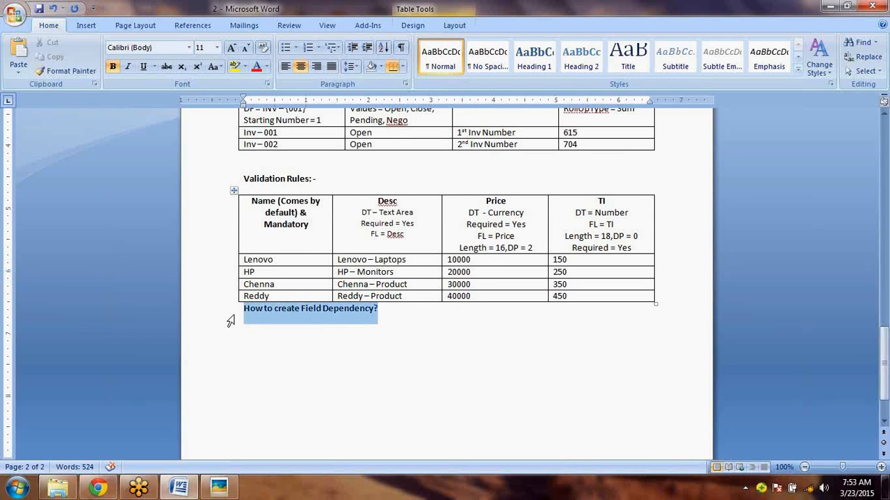
key("Delete")
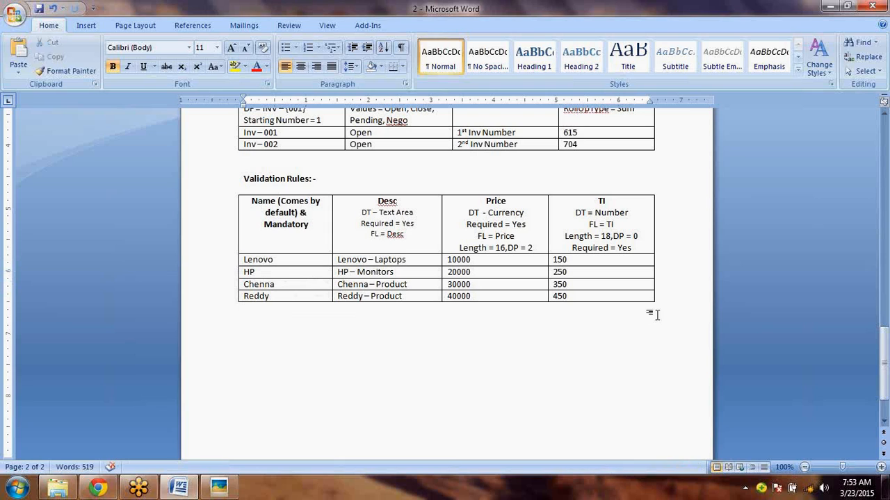
Step: Copy the Inv num, Status, Desc and Inv Value table from Roll-Up Summary and paste it below the Validation Rules table
left_click_drag(887, 356, 886, 321)
left_click_drag(429, 177, 434, 284)
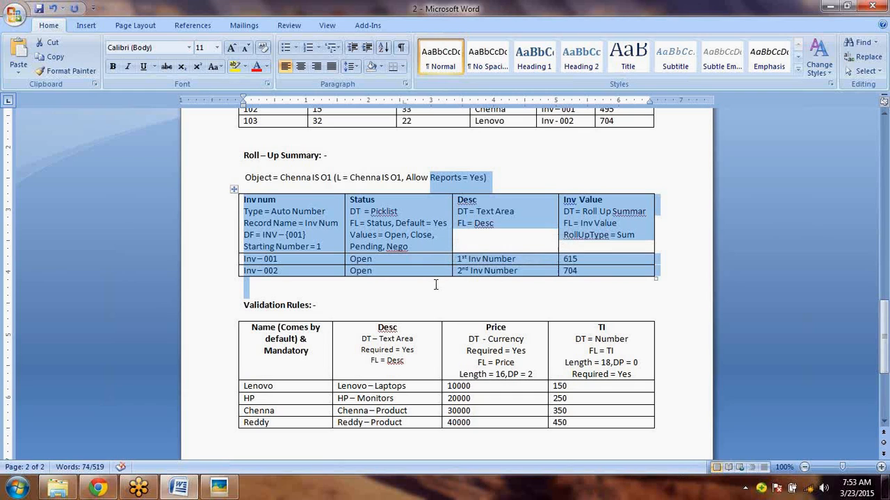
key("Right")
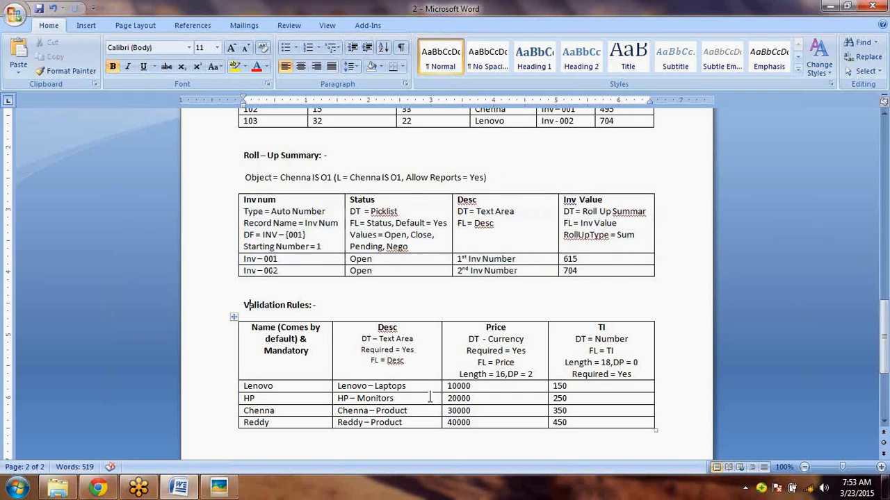
key("Down")
key("Down")
key("Down")
key("Down")
key("Down")
key("Down")
key("Down")
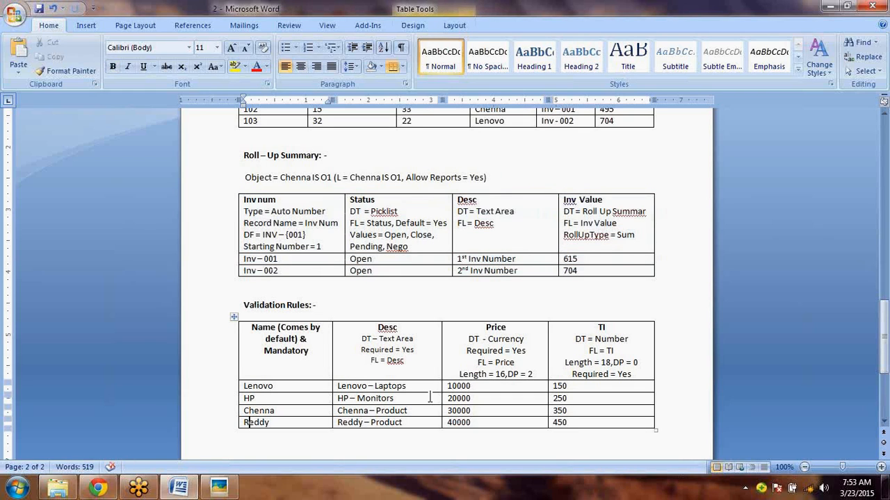
key("Down")
key("ctrl+v")
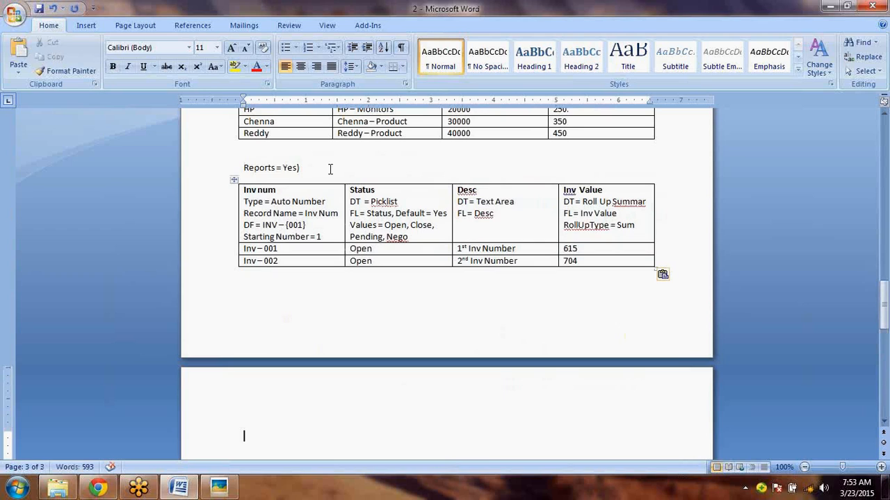
Step: Try deleting the leftover "Reports = Yes)" text and blank line above the pasted invoice table, and undo the deletion
left_click_drag(299, 168, 247, 167)
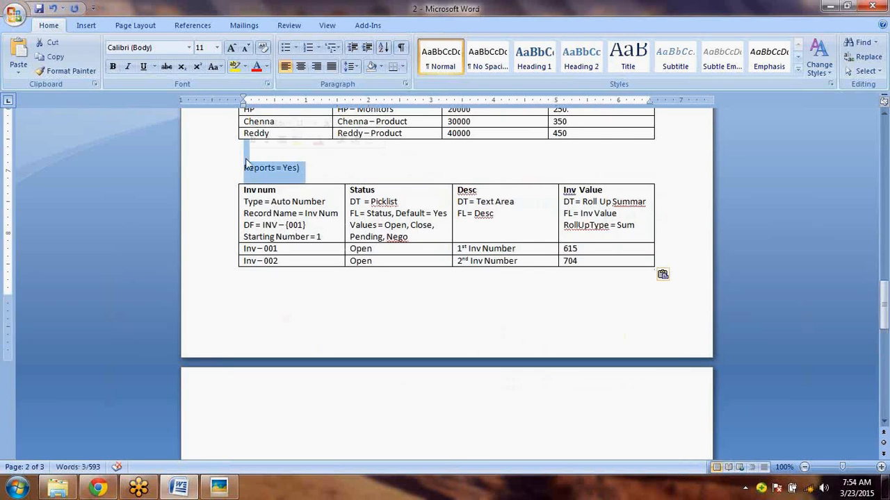
key("Delete")
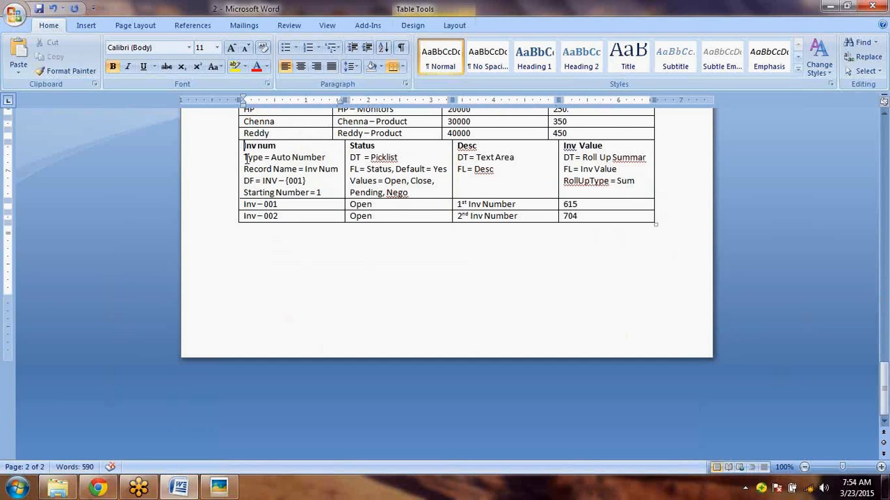
key("ctrl+z")
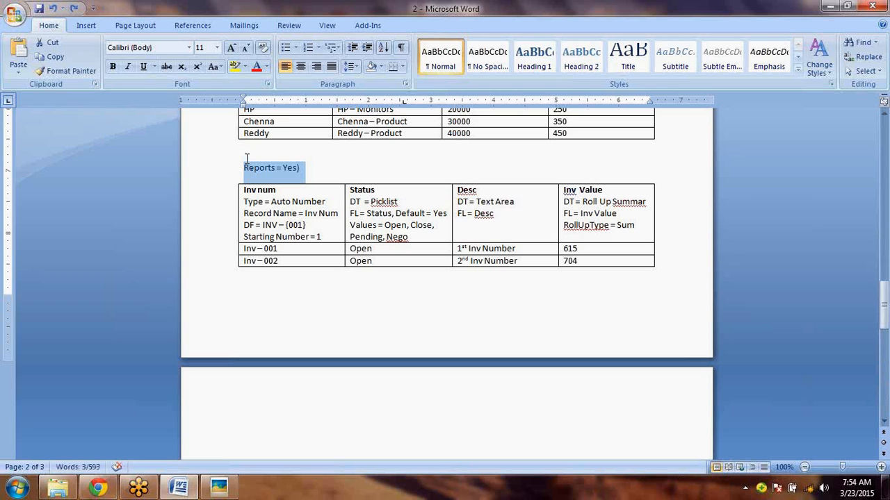
Step: Delete the leftover "Reports = Yes)" text, and reduce the Validation Rules table's headers to Name, Desc, Price and TI by removing their field details
key("Delete")
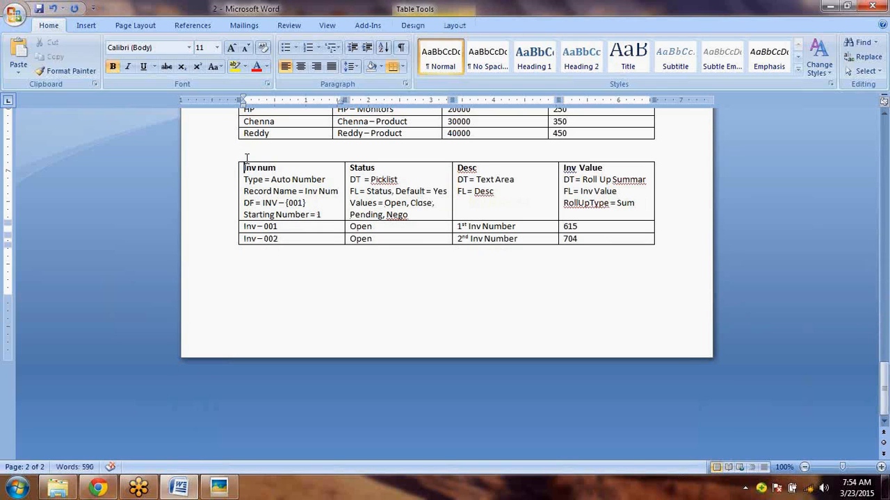
left_click_drag(877, 408, 885, 371)
left_click_drag(470, 202, 533, 233)
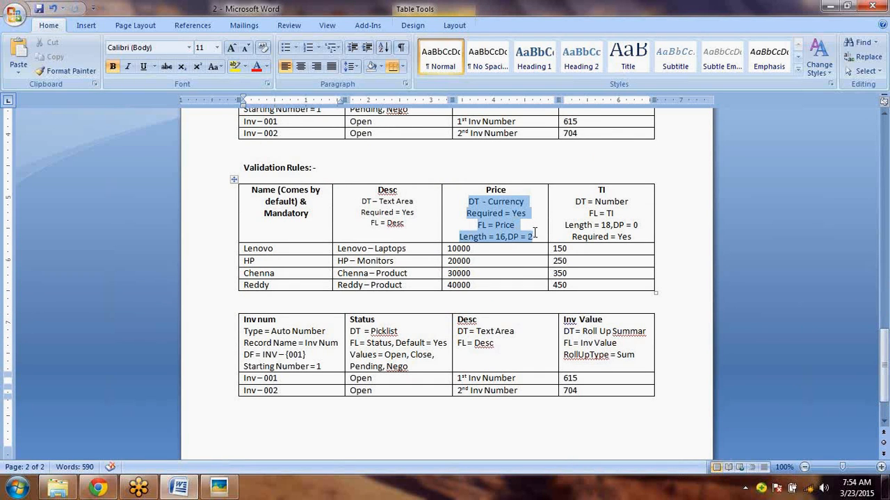
key("Delete")
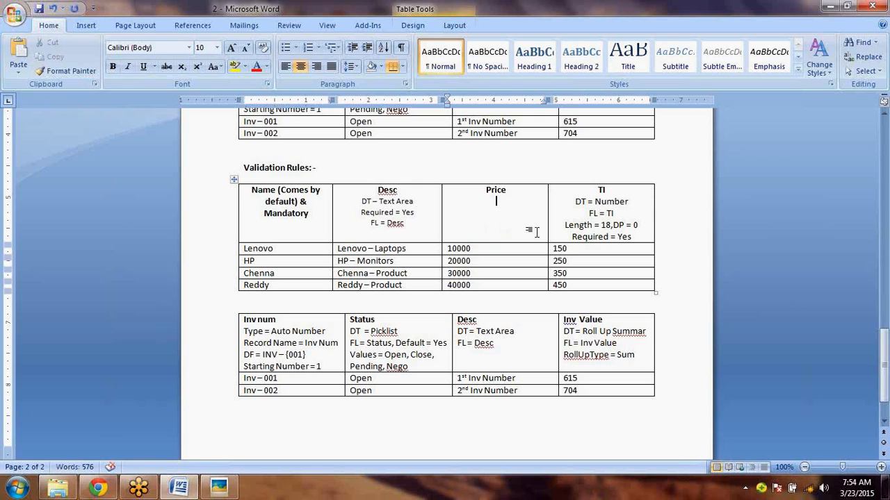
left_click_drag(569, 201, 632, 236)
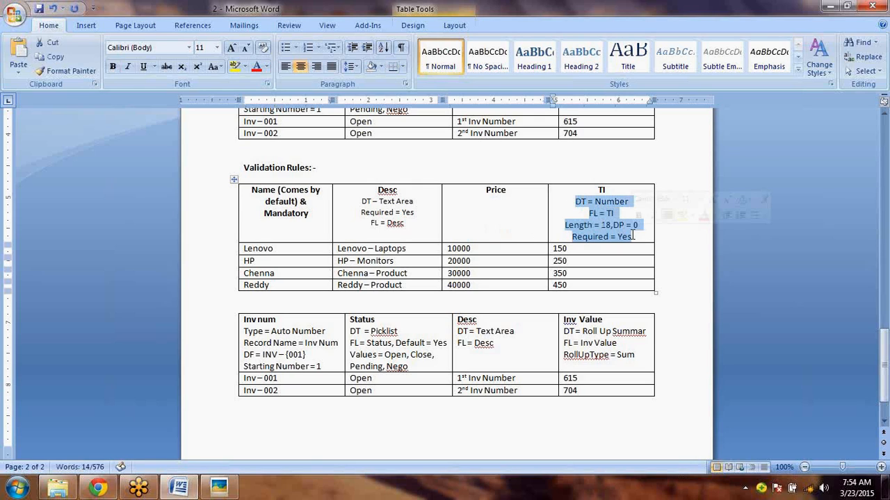
key("Delete")
left_click_drag(361, 200, 411, 223)
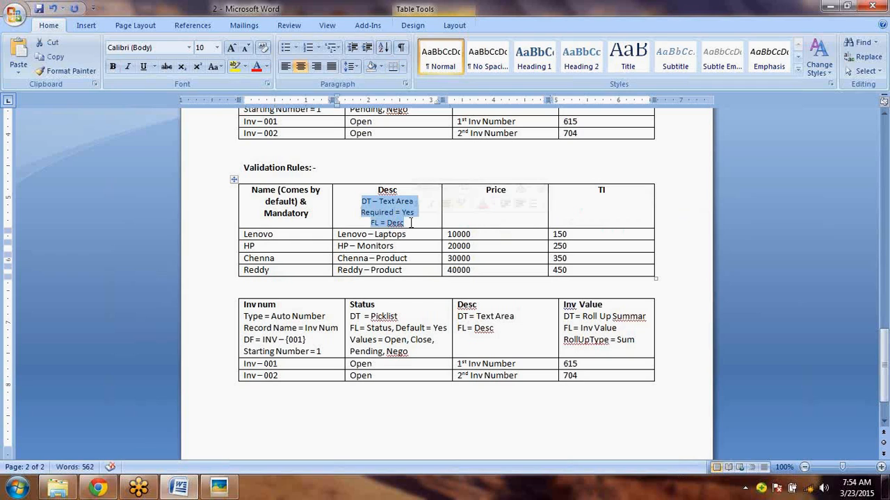
key("Delete")
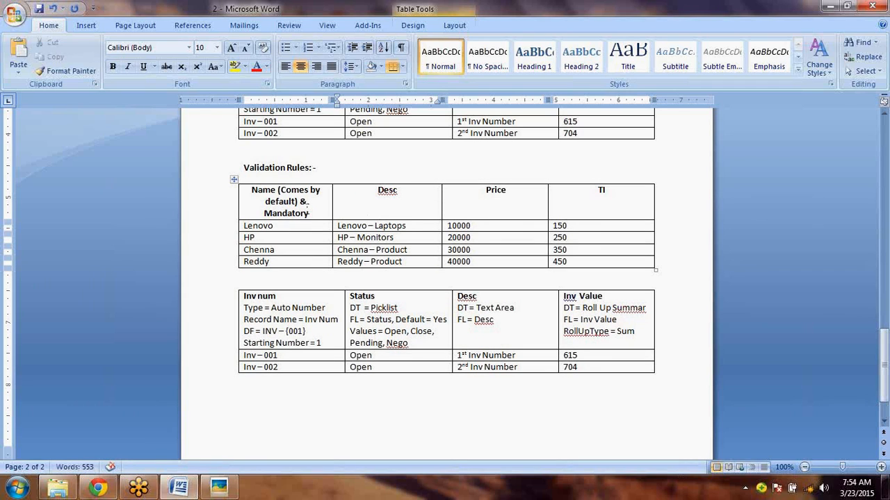
left_click_drag(309, 214, 278, 188)
key("Delete")
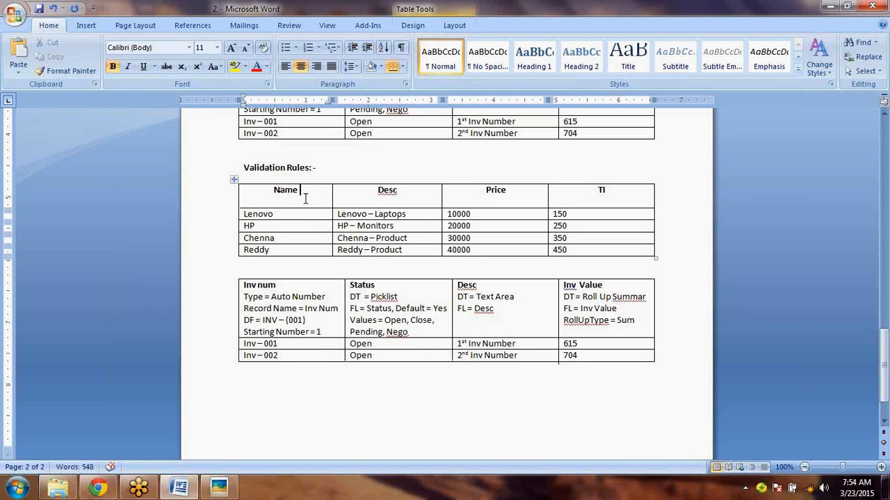
Step: Remove the blank lines under the Desc, Price and TI headers so the Validation Rules table's header row is one line high
left_click(387, 202)
key("BackSpace")
key("BackSpace")
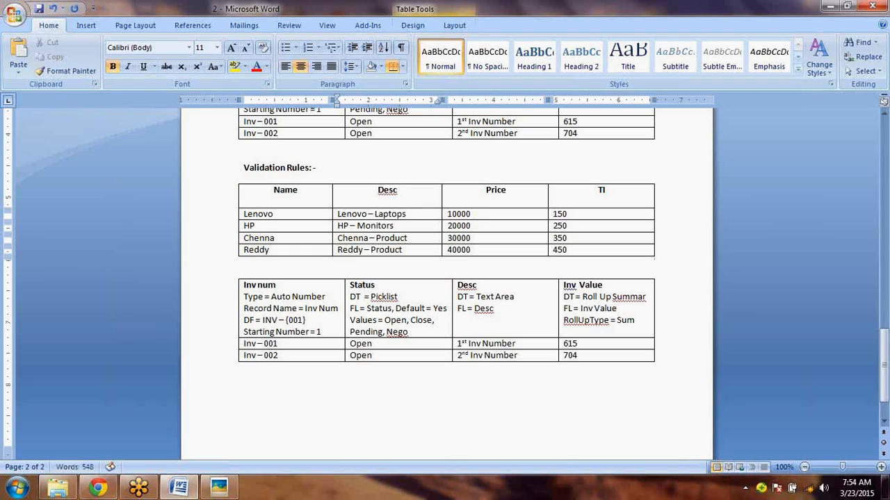
type("c")
left_click(498, 201)
key("BackSpace")
type("e")
left_click(631, 196)
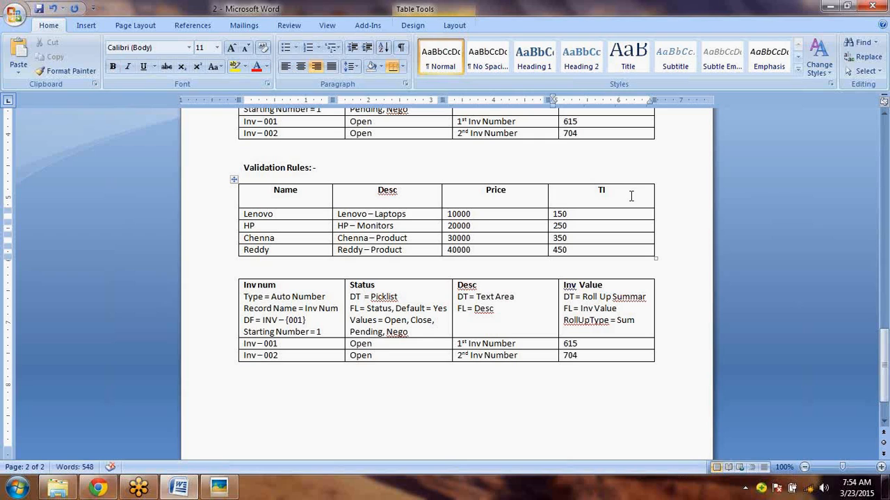
key("BackSpace")
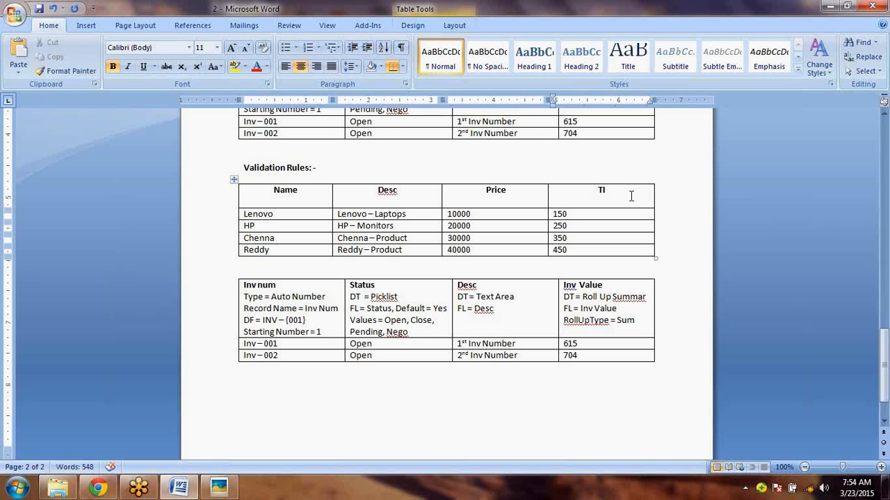
key("Delete")
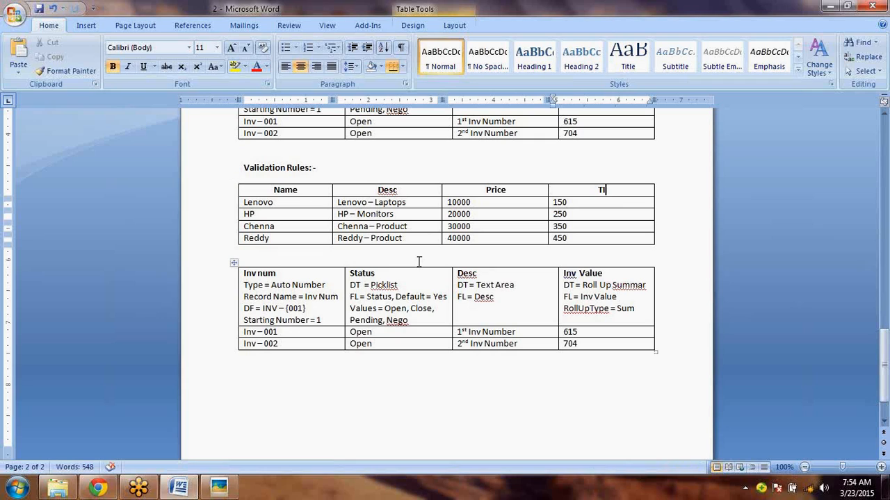
Step: Try clearing the field details under Inv num and Status in the pasted invoice table, and undo the last deletion
left_click_drag(249, 290, 244, 285)
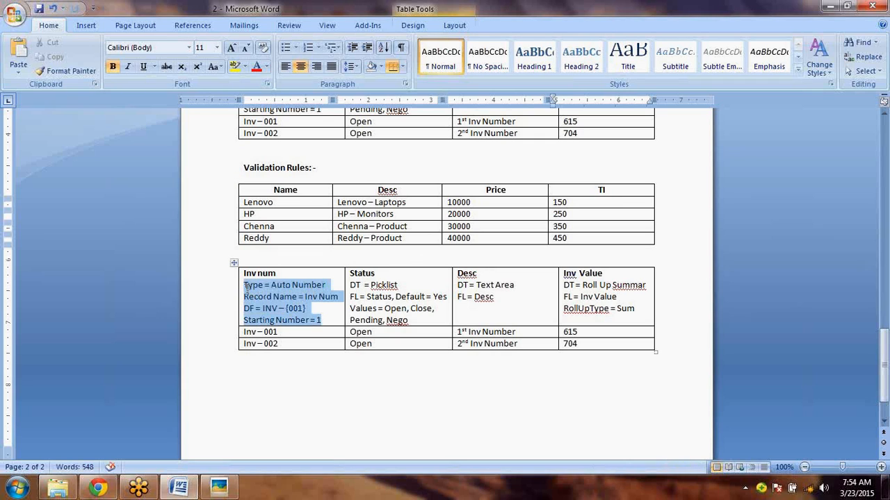
key("Delete")
key("BackSpace")
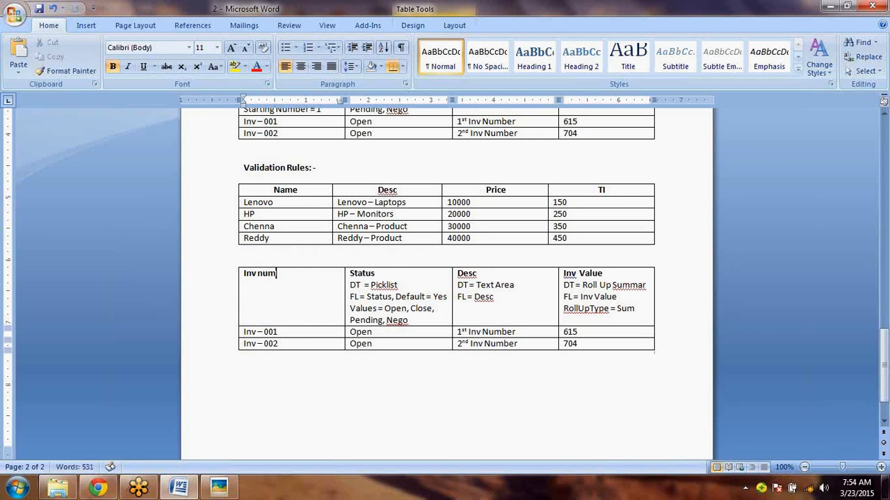
left_click_drag(413, 319, 345, 287)
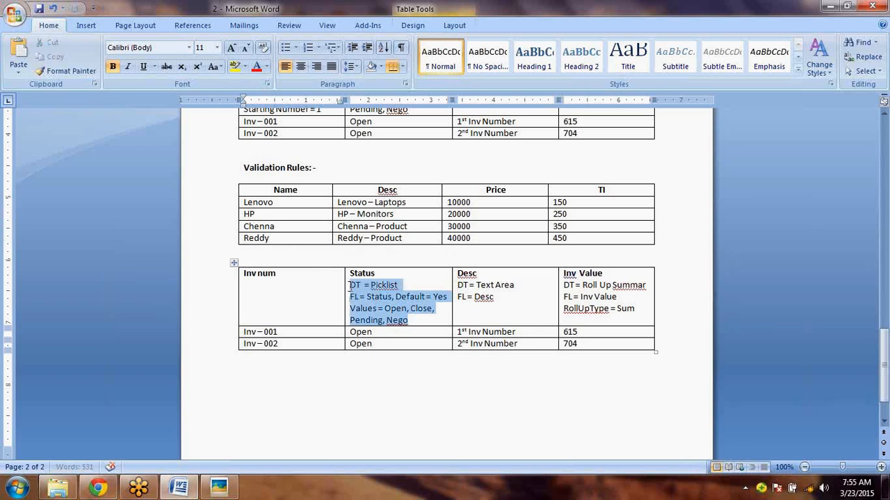
key("Delete")
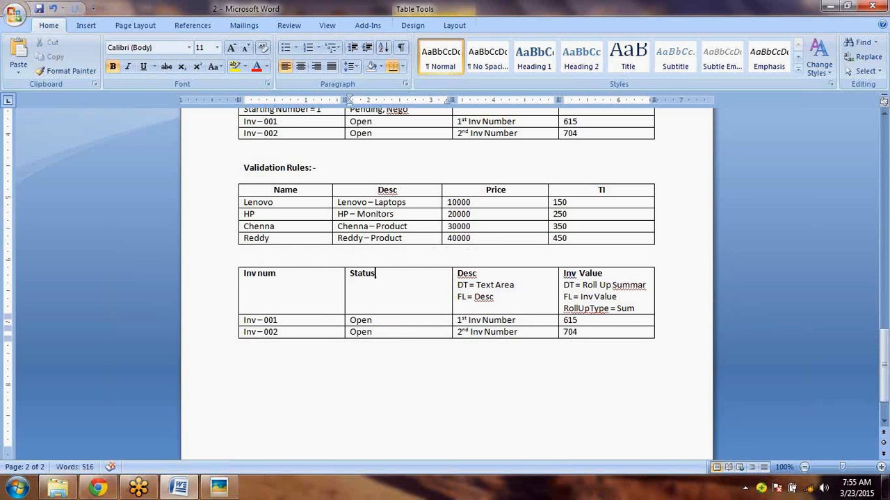
key("ctrl+z")
Step: Delete the entire pasted invoice table below the Validation Rules table
left_click(245, 285)
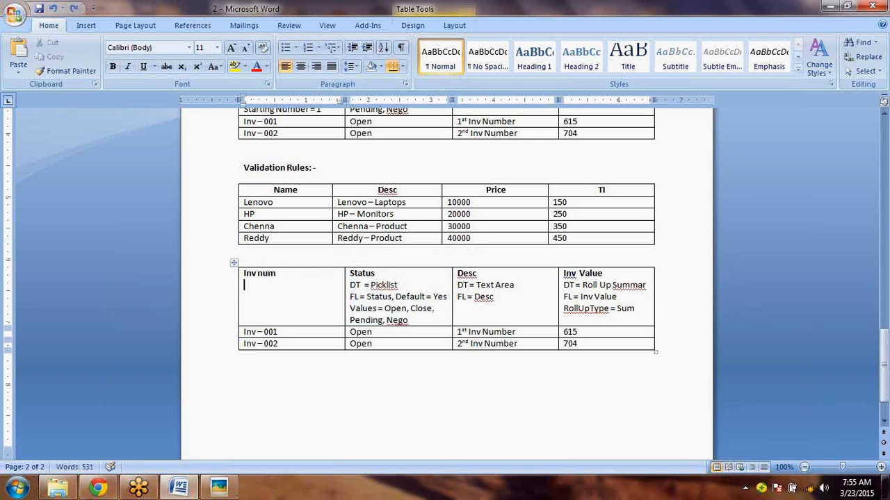
key("shift+Down")
key("shift+Down")
key("shift+Down")
key("shift+Down")
key("Delete")
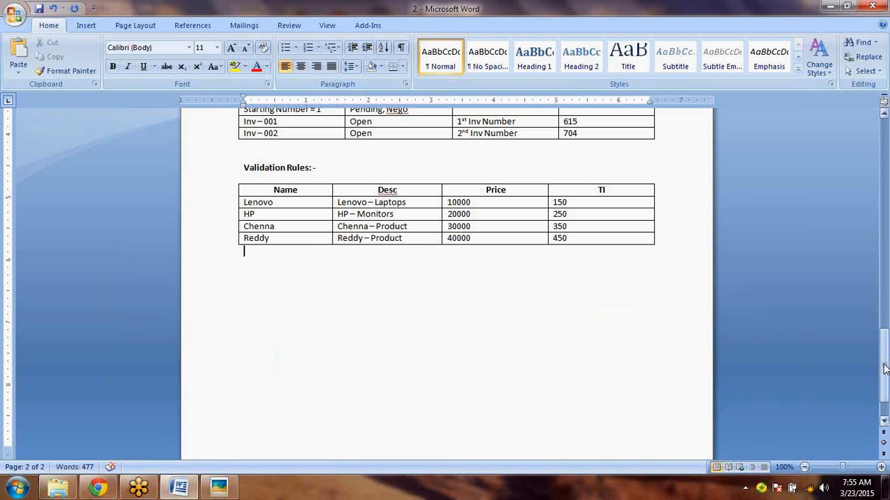
Step: Copy the LI No, Unit Price, Unit Sold and Value table from the Formulas section and paste it below the Validation Rules table
left_click_drag(885, 369, 881, 282)
left_click_drag(290, 308, 360, 418)
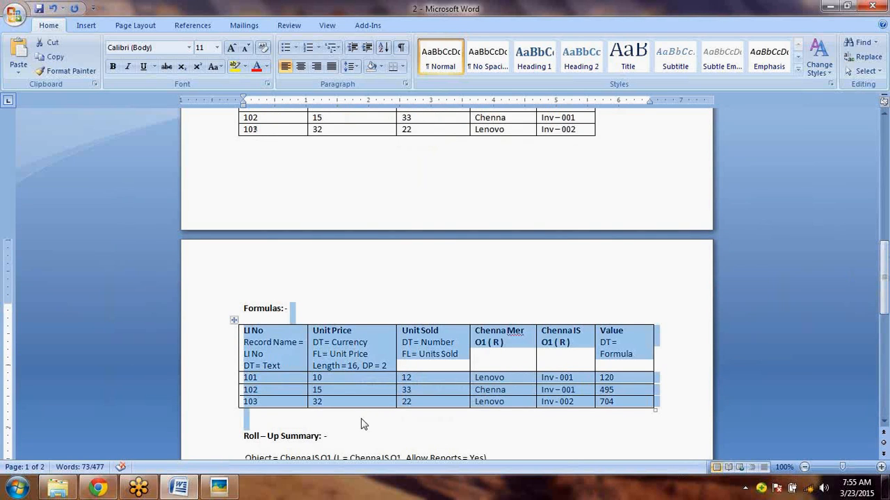
left_click(362, 419)
scroll(362, 420, "down", 1)
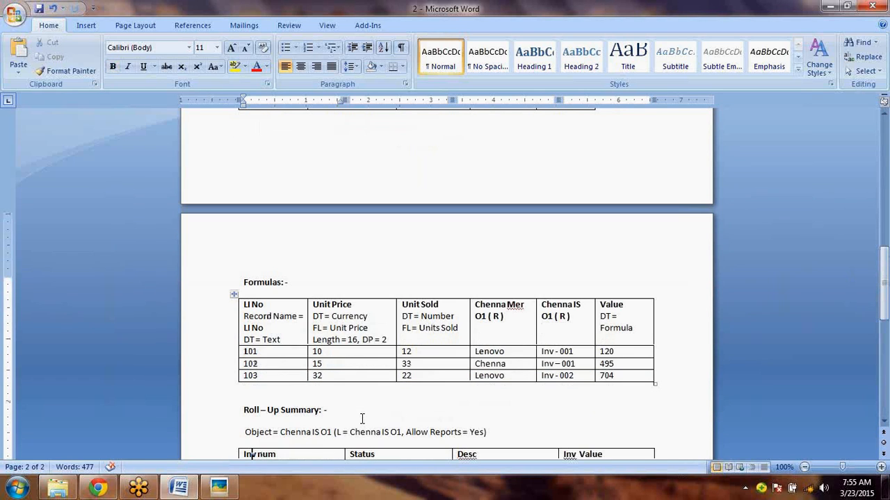
scroll(362, 419, "down", 5)
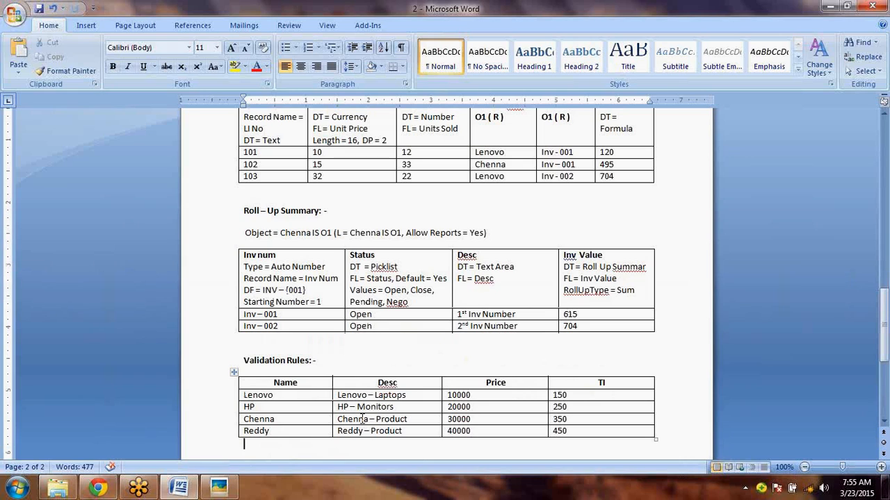
key("ctrl+v")
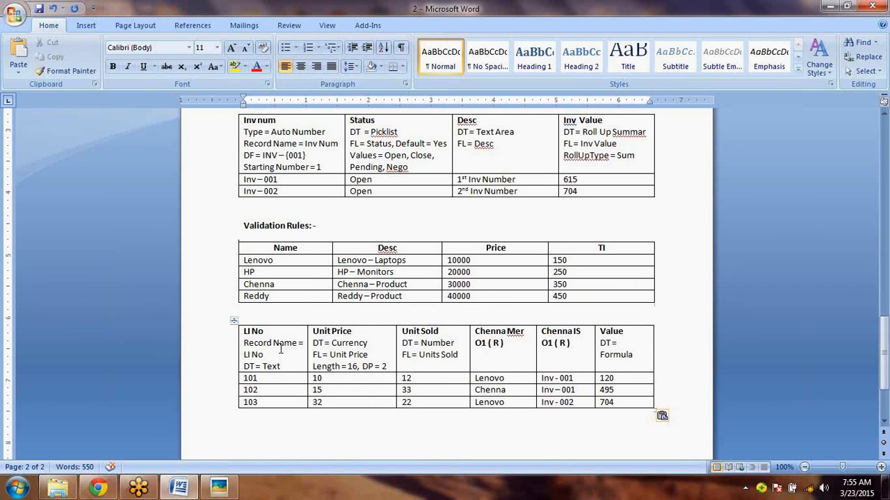
Step: Remove the field details under the LI No, Unit Price, Unit Sold and Value headers of the pasted line item table
left_click_drag(285, 366, 221, 354)
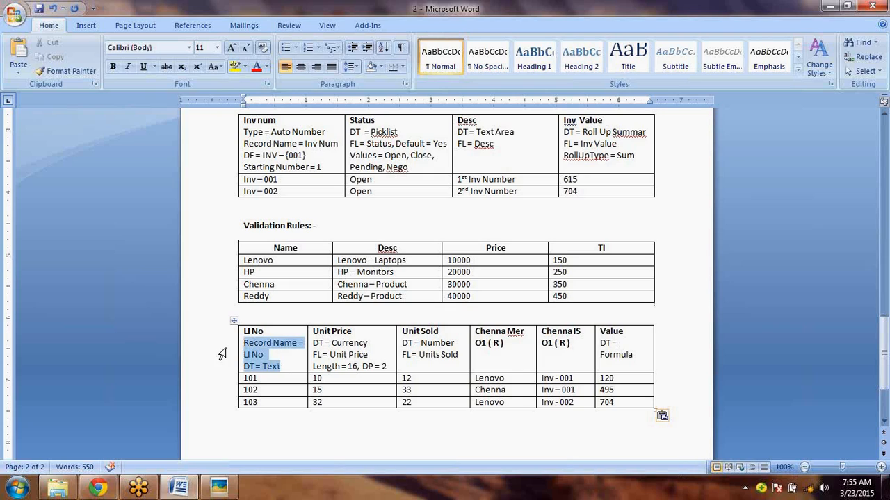
key("Delete")
key("BackSpace")
type("o")
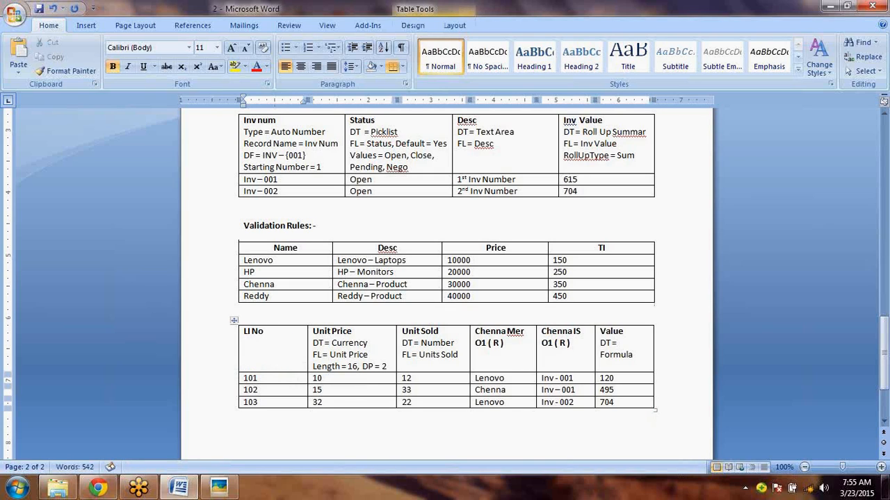
left_click_drag(390, 367, 308, 345)
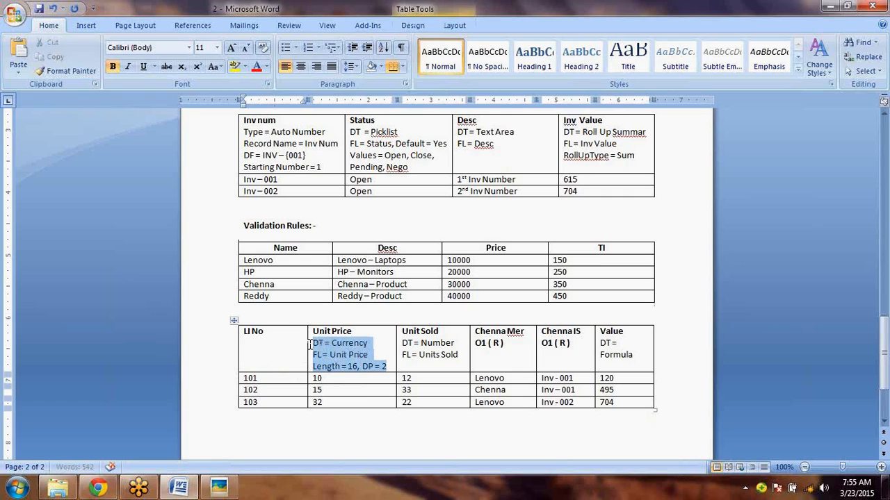
key("Delete")
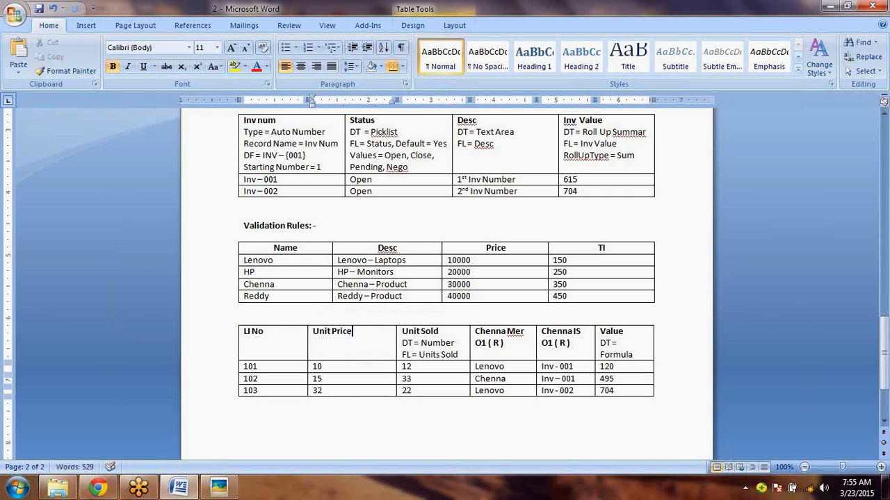
left_click_drag(459, 356, 403, 342)
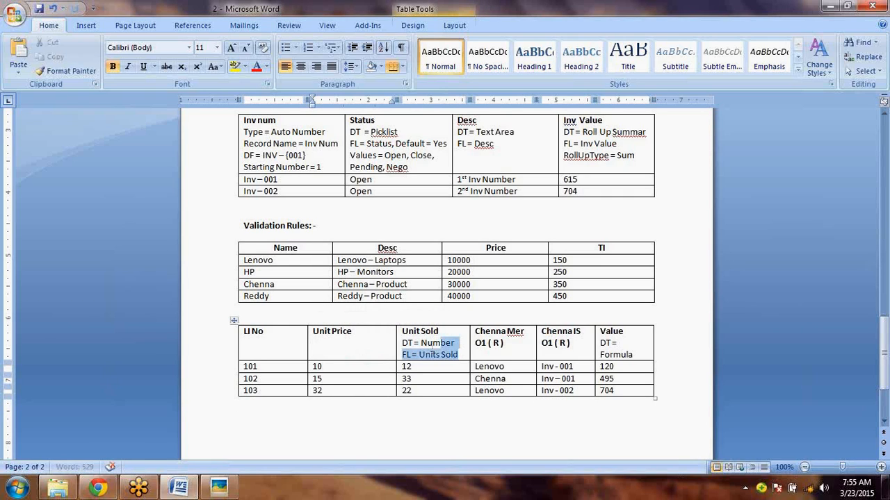
key("Delete")
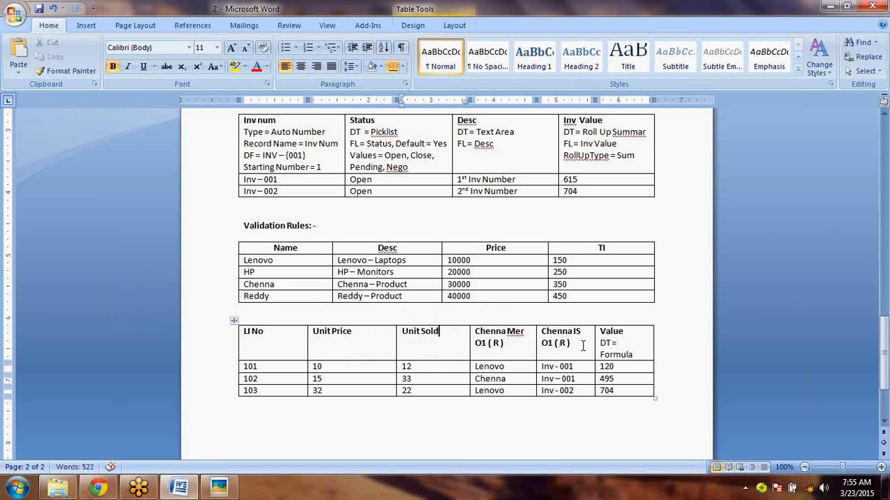
left_click_drag(636, 356, 592, 346)
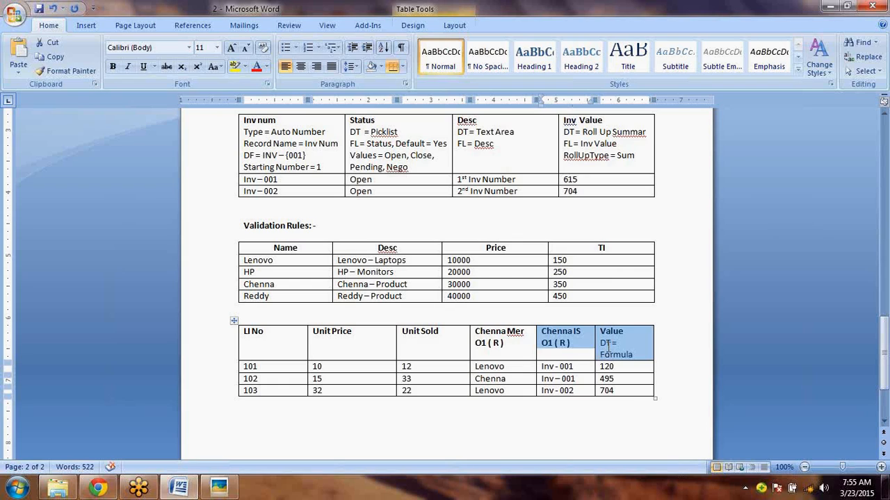
left_click(602, 348)
left_click_drag(602, 343, 643, 355)
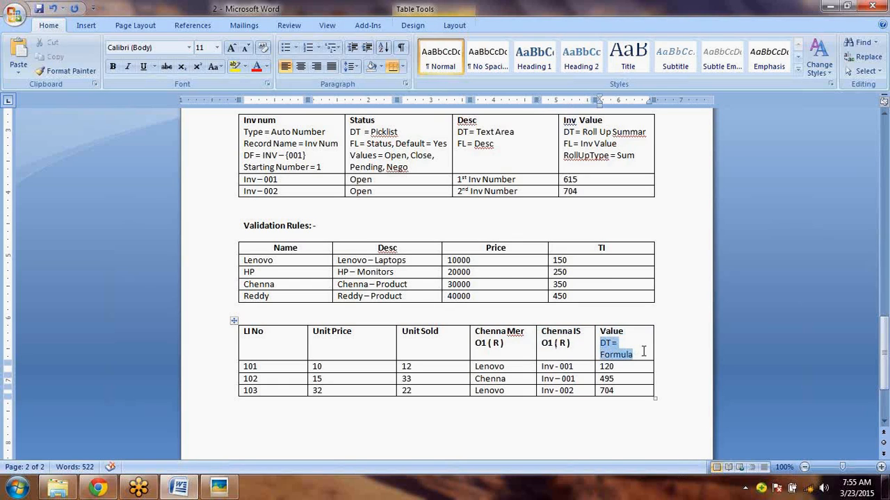
key("Delete")
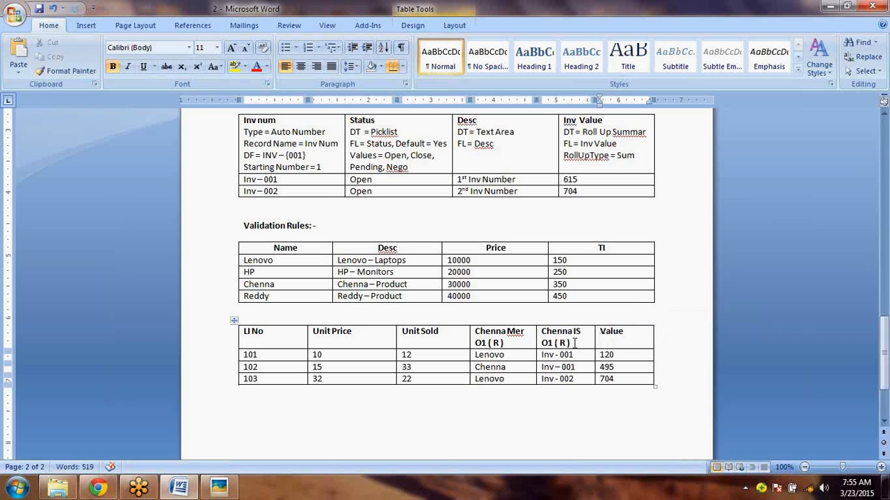
Step: Remove "( R )" from the Chenna IS O1 and Chenna Mer O1 headers of the pasted line item table
left_click(574, 343)
key("BackSpace")
key("BackSpace")
key("BackSpace")
key("BackSpace")
key("BackSpace")
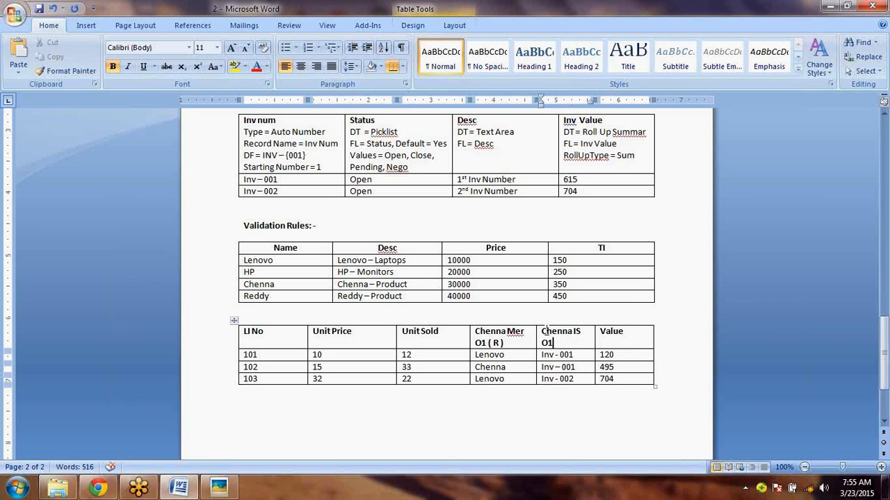
left_click(516, 343)
key("BackSpace")
key("BackSpace")
key("BackSpace")
key("BackSpace")
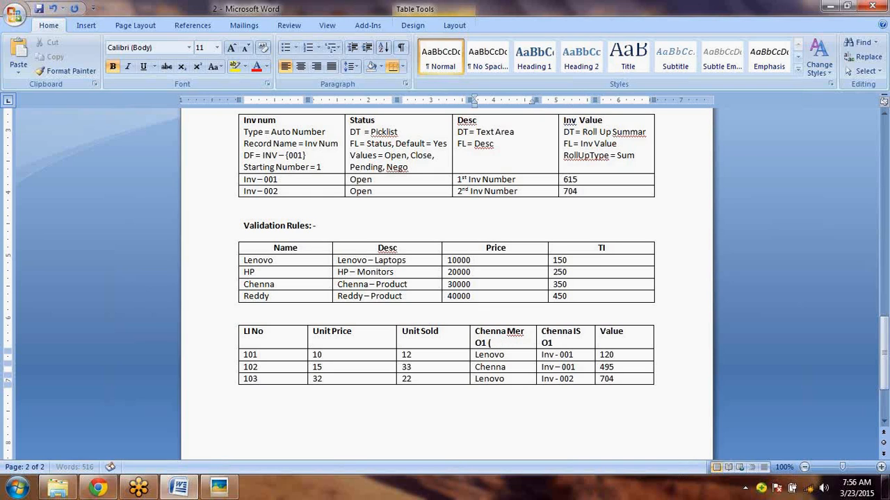
key("BackSpace")
key("BackSpace")
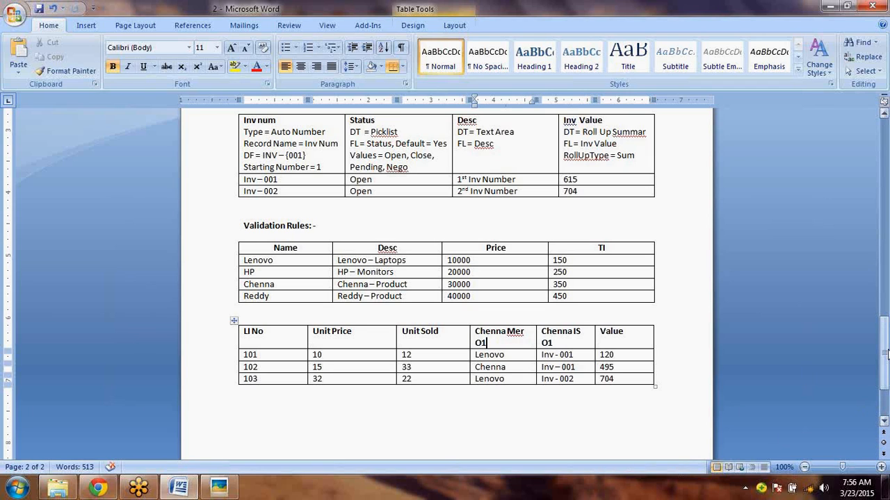
Step: Write "Let we have Lenovo available = 150." on the line below the pasted line item table
left_click_drag(885, 354, 886, 369)
left_click(408, 375)
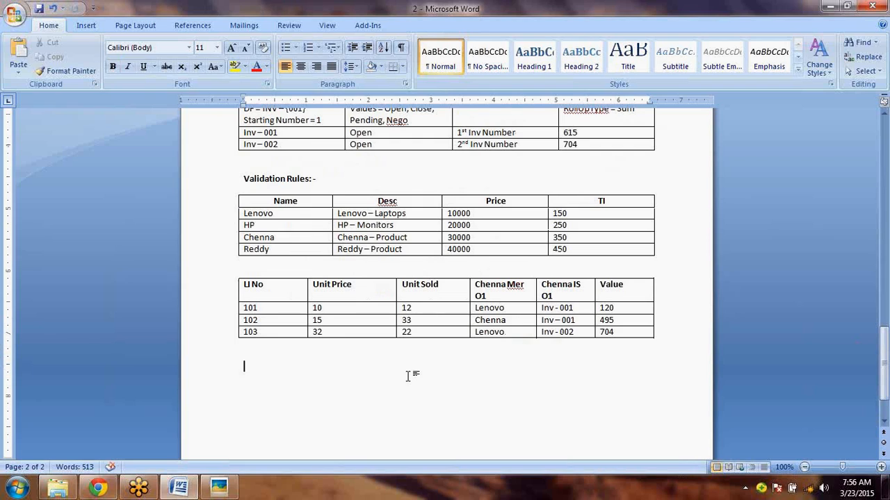
type("Let we have Lenov")
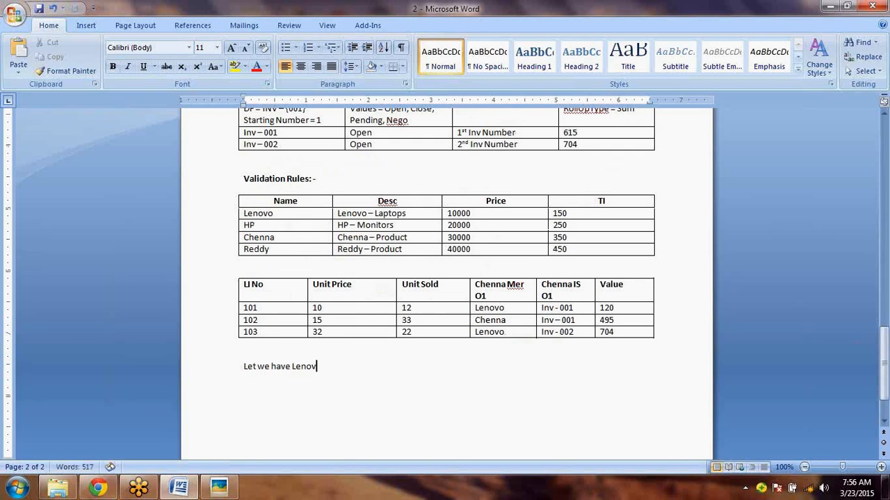
type("o available =")
type(" 150 i")
type(".")
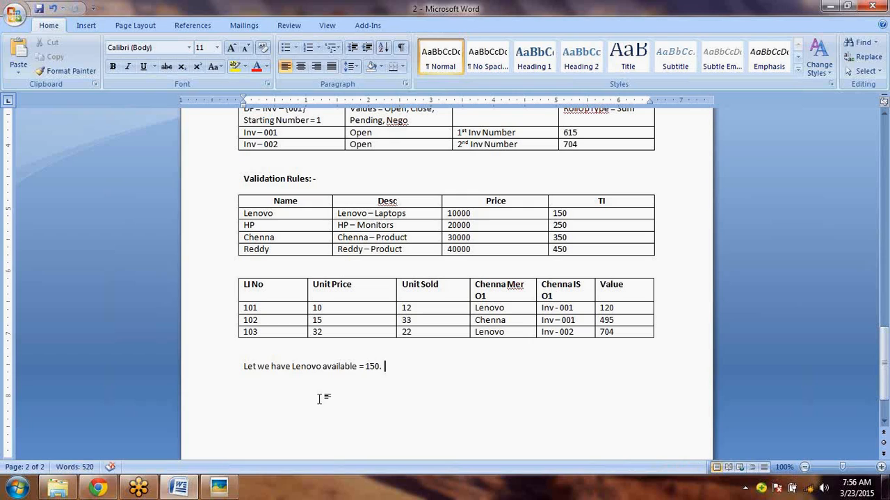
Step: Change "available" to "availability" in the Lenovo example line below the line item table
left_click(347, 367)
left_click(359, 366)
key("BackSpace")
key("BackSpace")
key("BackSpace")
type("ility")
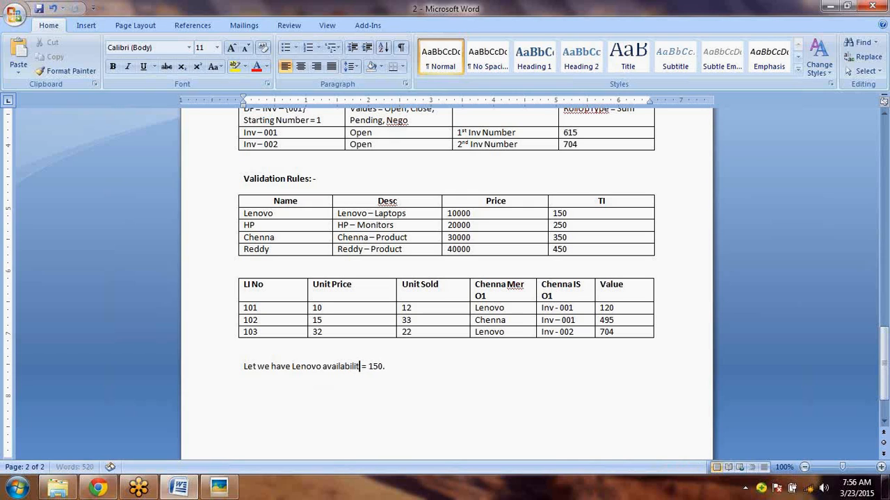
Step: Replace the period after 150 with "&" in the Lenovo example line
key("Right")
key("Right")
key("Right")
key("Right")
key("Right")
key("Right")
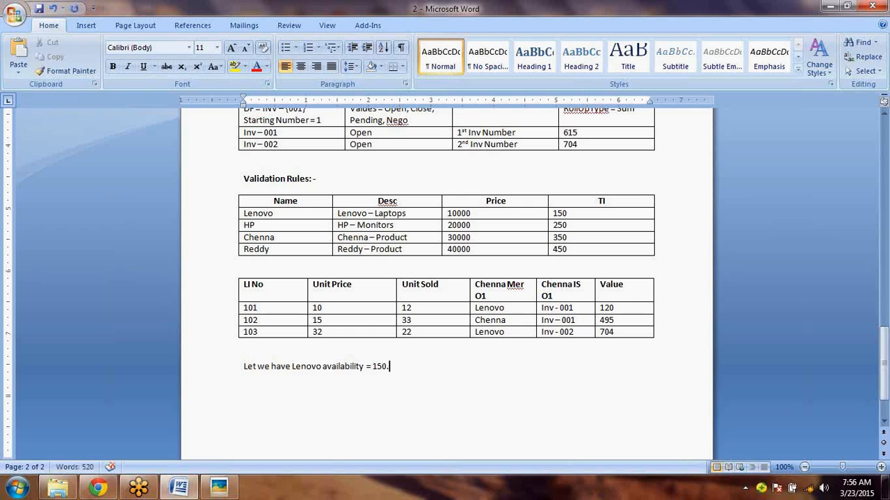
key("Delete")
type("& We are trying to see")
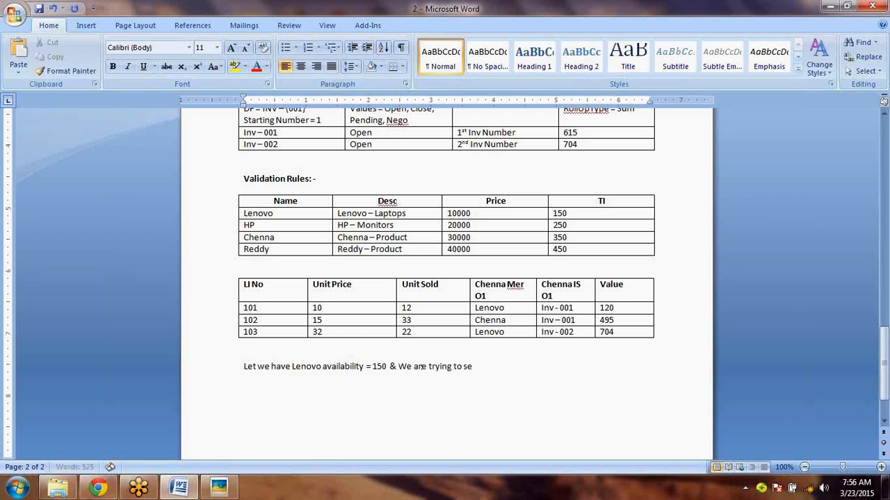
key("BackSpace")
key("BackSpace")
key("BackSpace")
key("BackSpace")
key("BackSpace")
key("BackSpace")
key("BackSpace")
key("BackSpace")
key("BackSpace")
key("BackSpace")
key("BackSpace")
key("BackSpace")
key("BackSpace")
key("BackSpace")
key("BackSpace")
key("BackSpace")
key("BackSpace")
key("BackSpace")
key("BackSpace")
key("BackSpace")
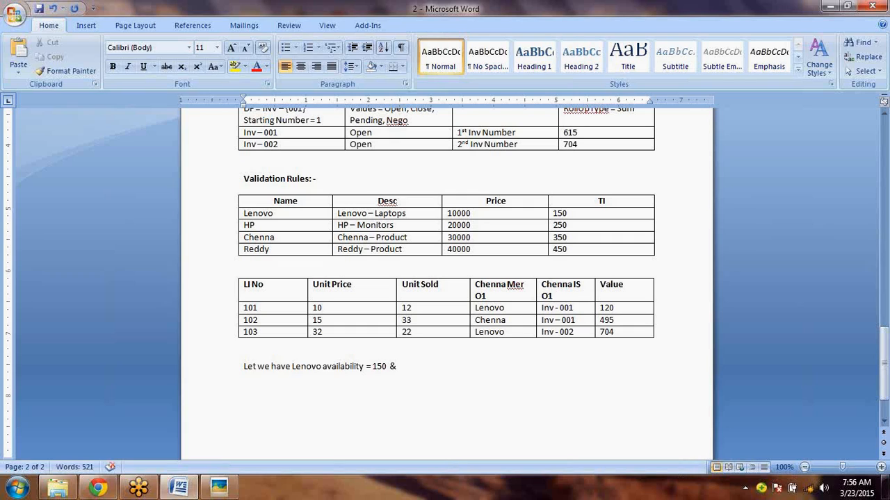
Step: Continue the example after "&" with "We are trying to Sold 200 Unit"
type("We are trying")
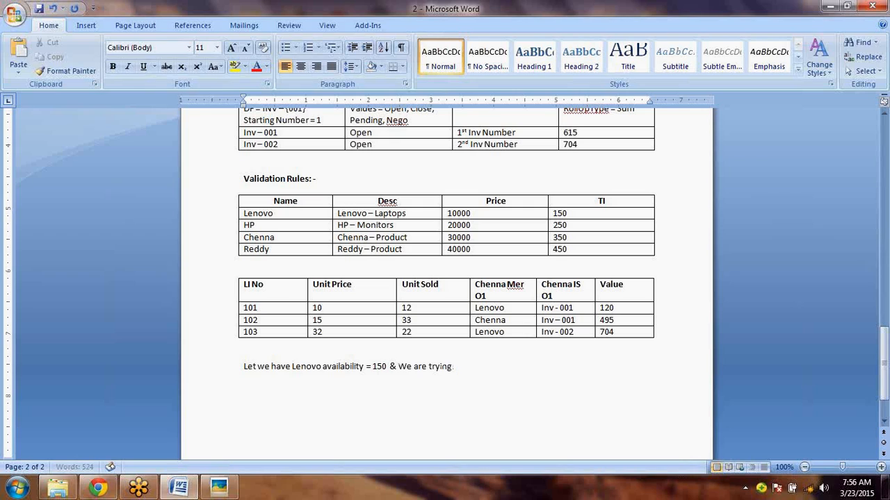
type(" to Sold 200 Unit")
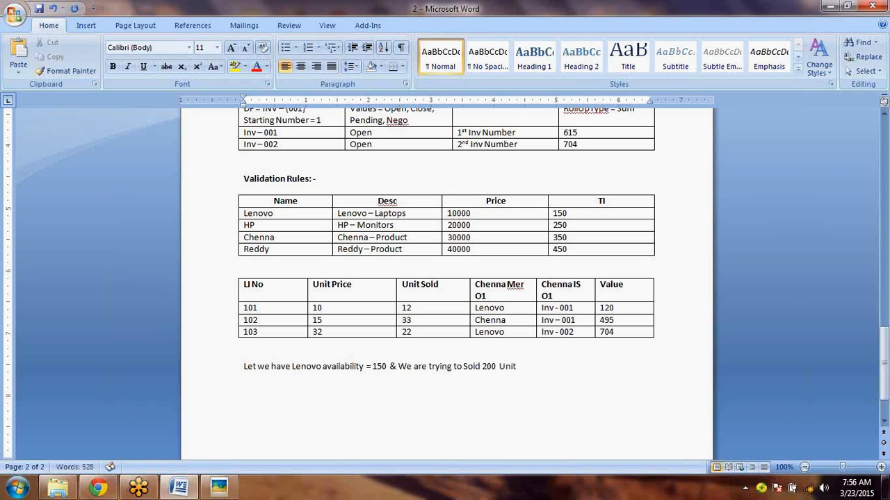
type(" then we should b")
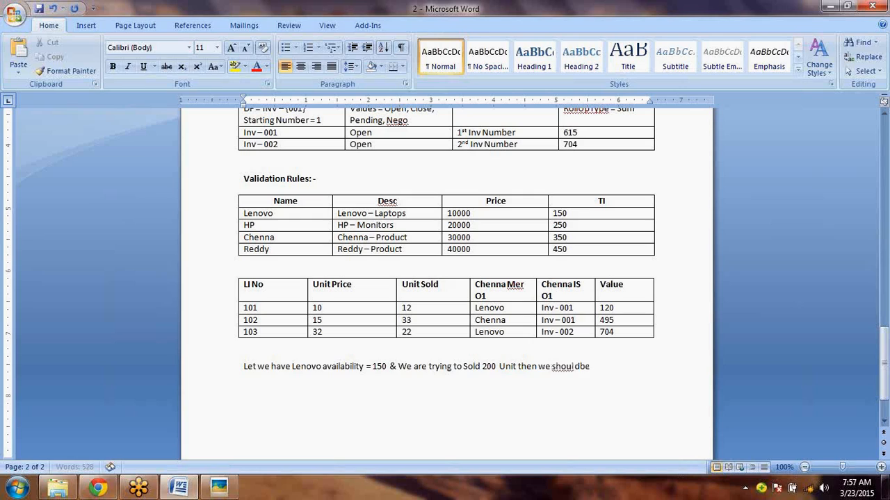
type("e gett")
type("ingerror")
type(" message -")
type("-")
type(" \"")
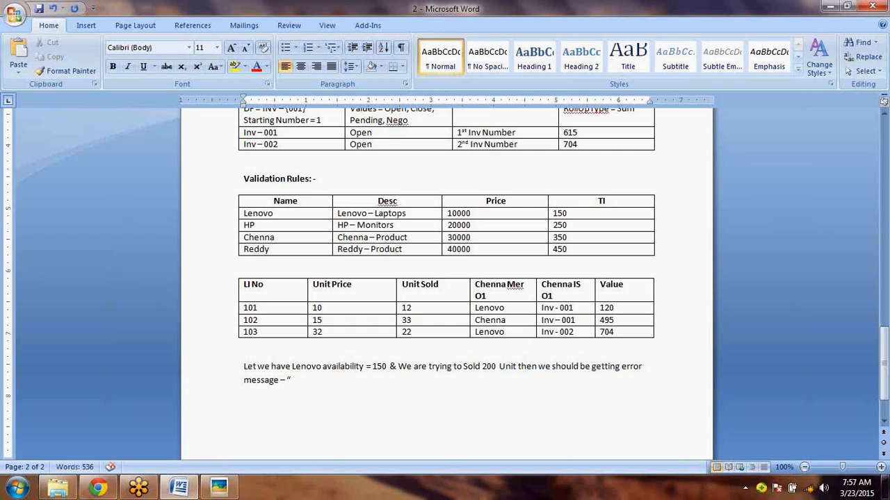
Step: Write the error text "U have ordered more items than available stock" with closing quote and period, then begin a new line
type("U have ordered more item")
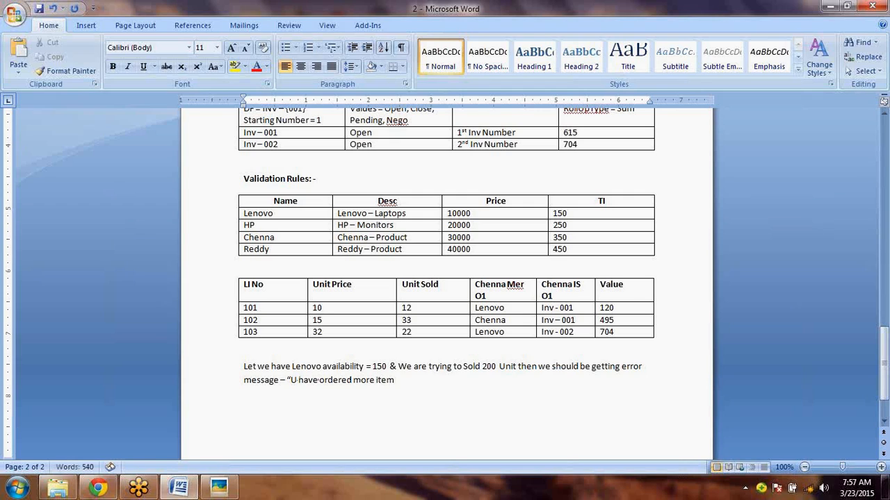
type("s than avaiable stock\"")
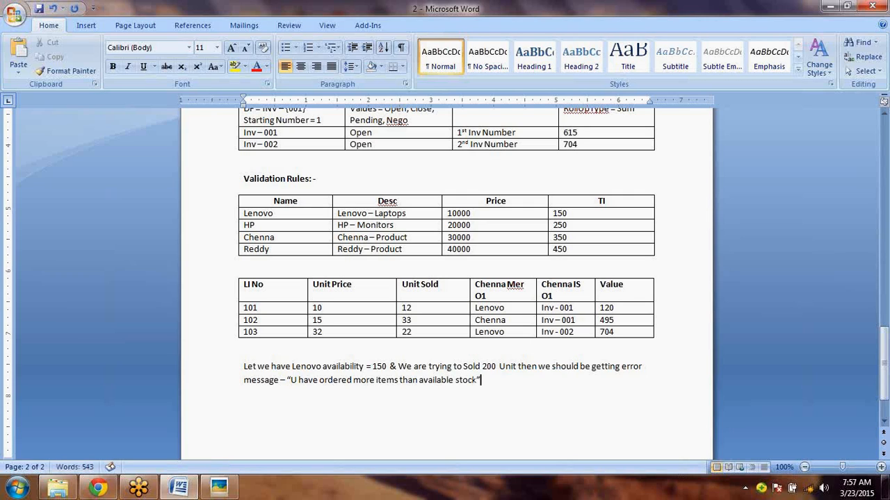
type(".")
key("Return")
left_click(336, 181)
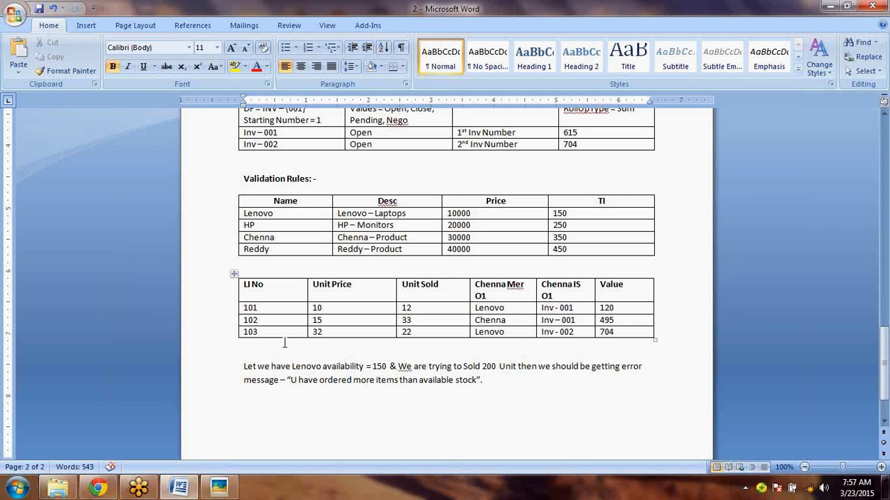
left_click_drag(244, 367, 390, 366)
left_click(445, 401)
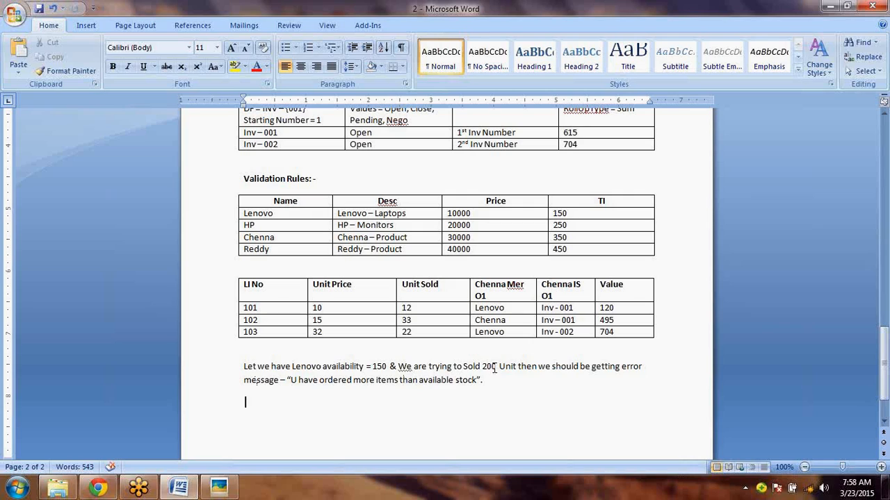
left_click_drag(497, 366, 428, 365)
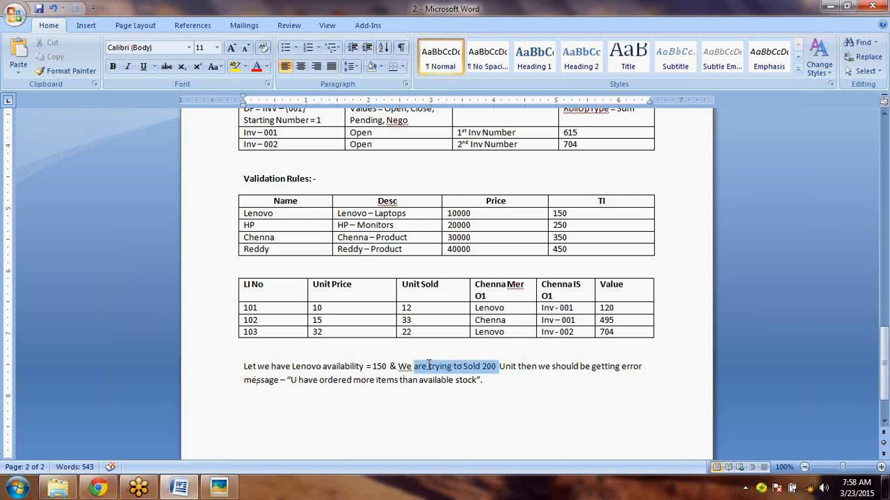
left_click(322, 388)
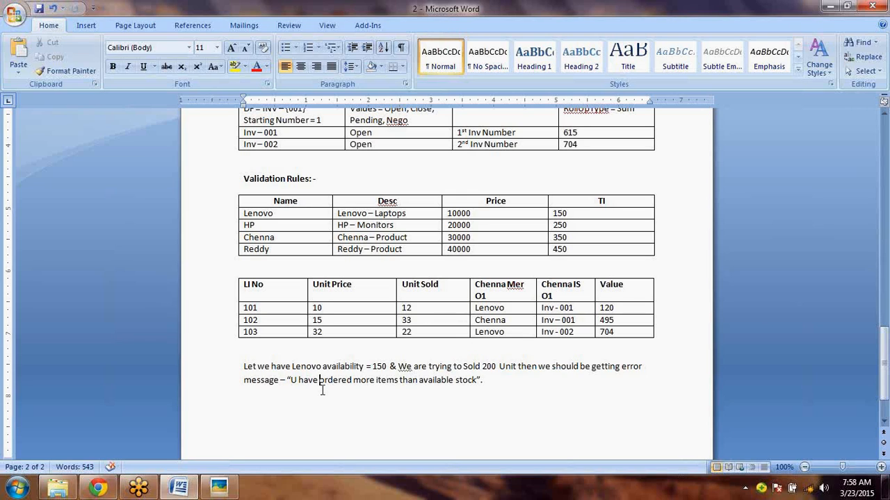
left_click(425, 400)
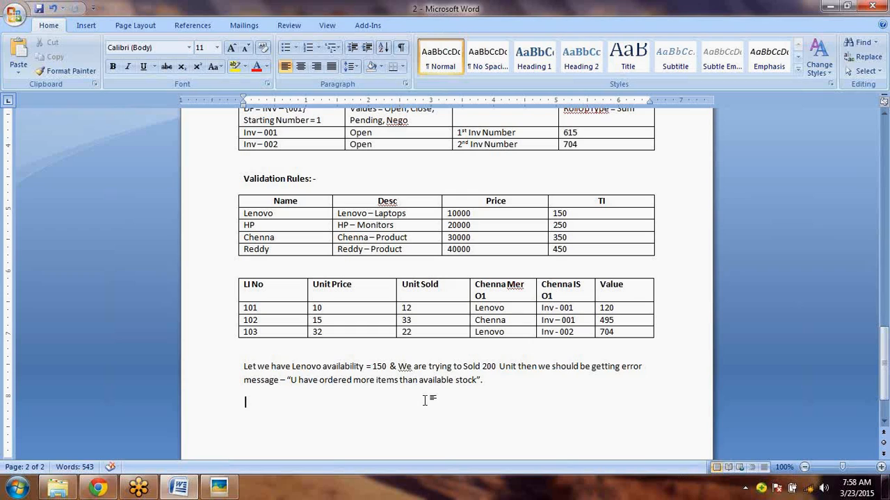
Step: Switch to Salesforce in Chrome and view the TI value on the Lenovo merchandise record
left_click(100, 488)
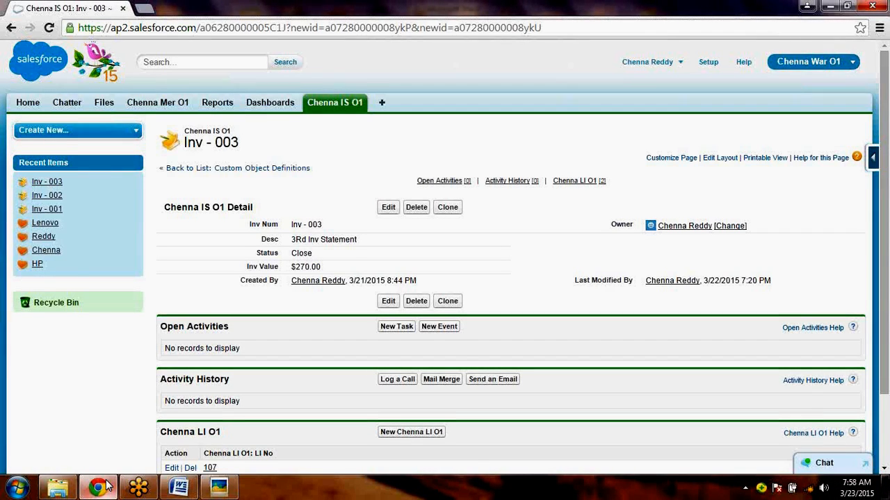
scroll(445, 278, "down", 1)
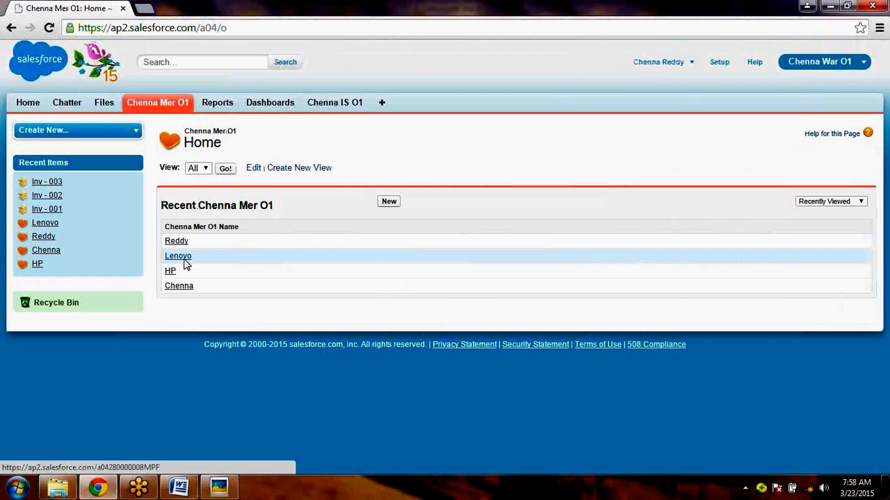
left_click(185, 260)
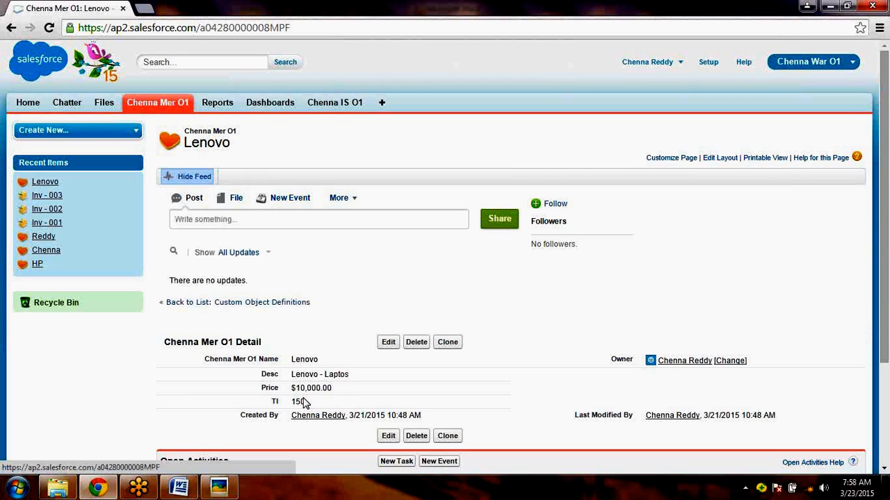
Step: Start a new Chenna LI O1 line item under invoice Inv - 001 with LI No 110 and Unit Price 10000
left_click(337, 97)
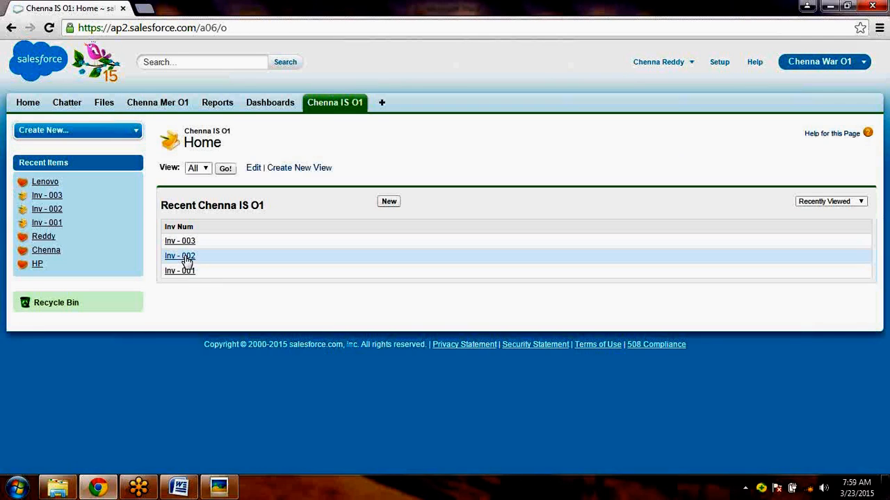
left_click(186, 273)
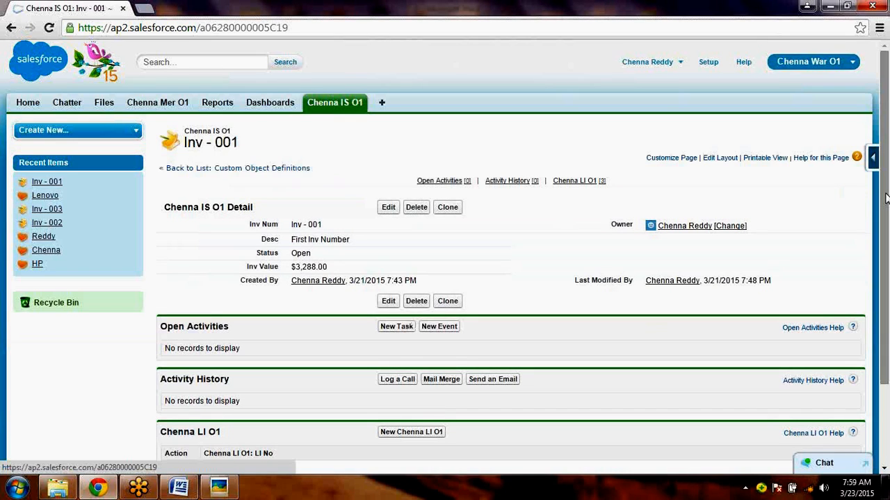
left_click_drag(887, 199, 887, 304)
left_click(428, 331)
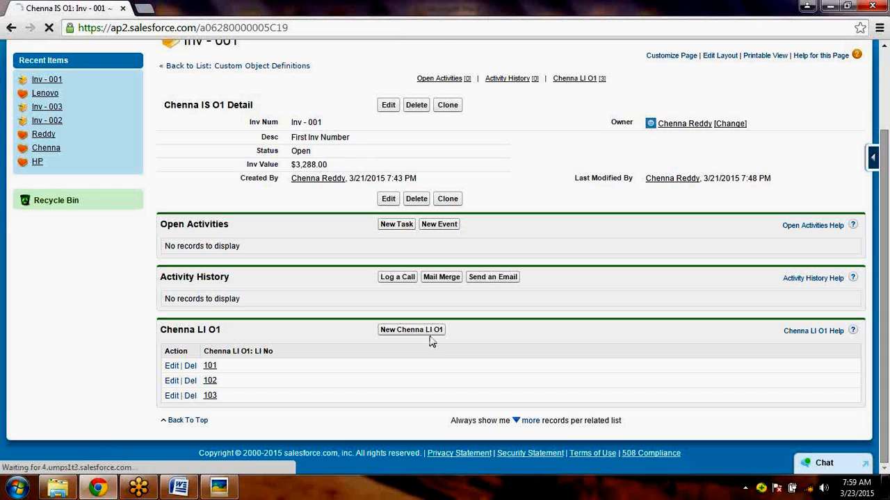
type("110")
key("Tab")
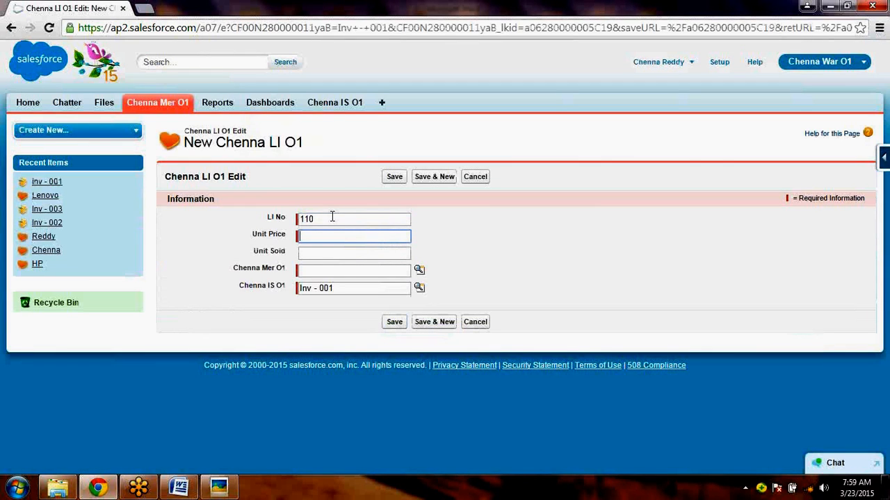
type("10000")
key("Tab")
Step: Set Unit Sold to 300 on the new line item, choose its merchandise through the Chenna Mer O1 lookup, and save it
type("20")
type("0")
key("BackSpace")
key("BackSpace")
key("BackSpace")
type("3000")
key("BackSpace")
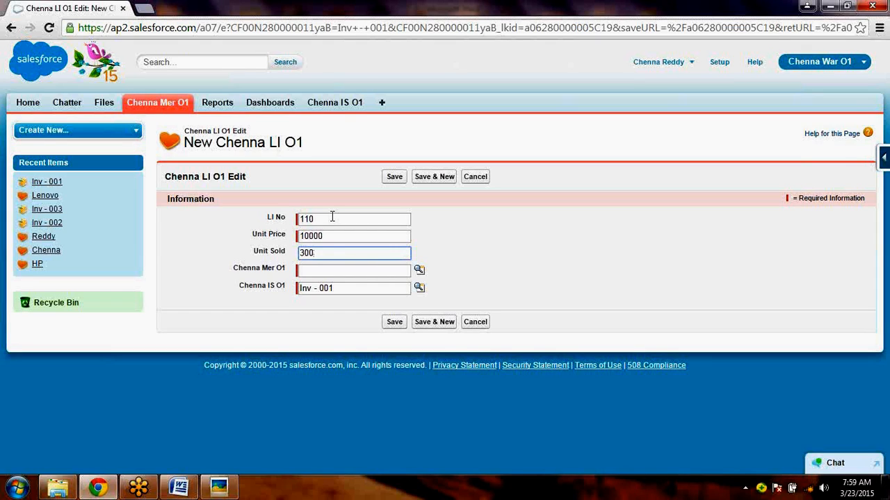
key("Tab")
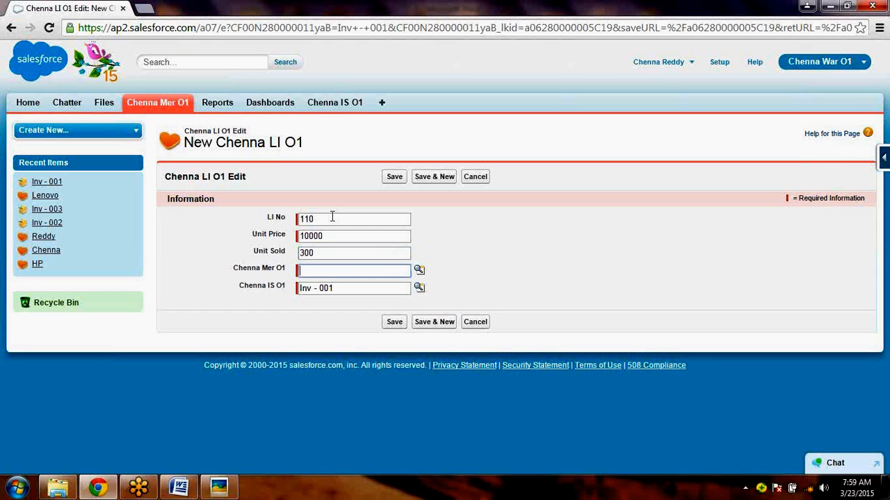
left_click(419, 271)
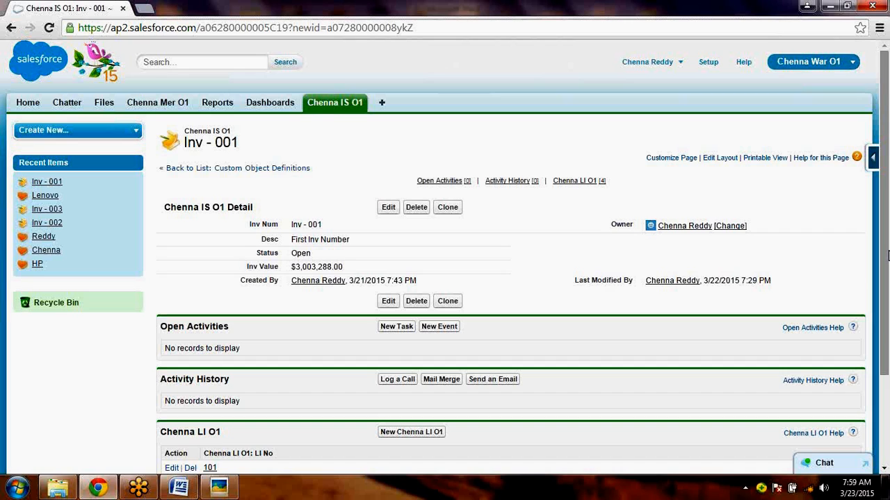
Step: Open line item 110 from the Inv - 001 invoice and delete it
left_click_drag(889, 256, 889, 322)
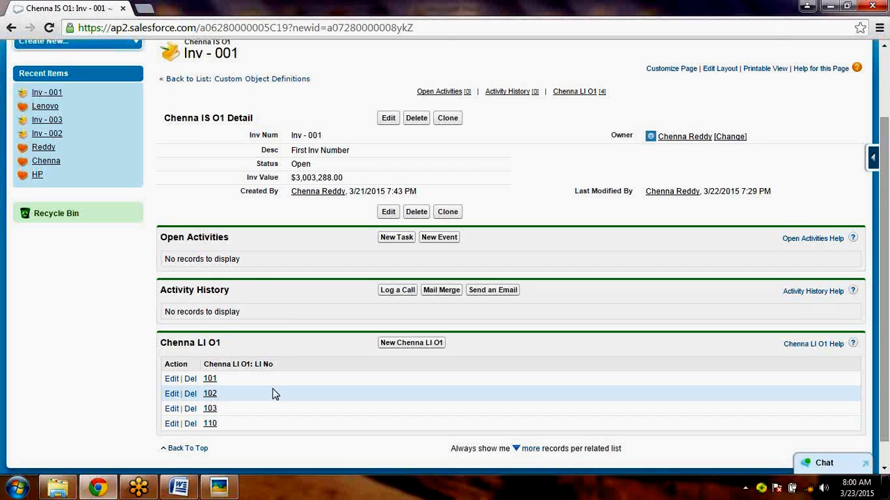
left_click(209, 423)
left_click(415, 207)
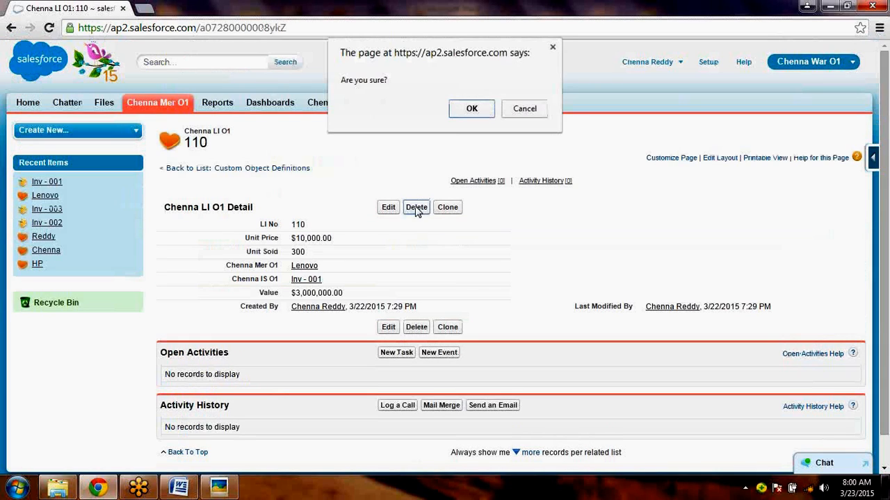
left_click(470, 109)
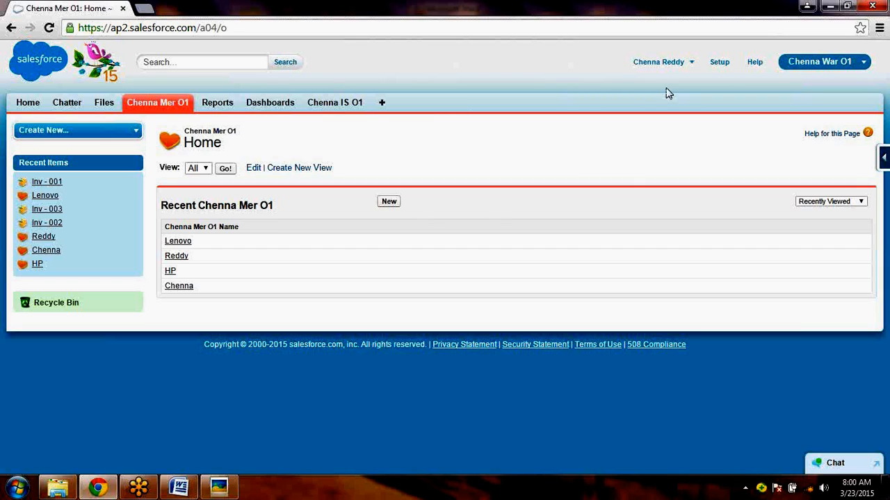
Step: Open the Salesforce Setup area
left_click(718, 64)
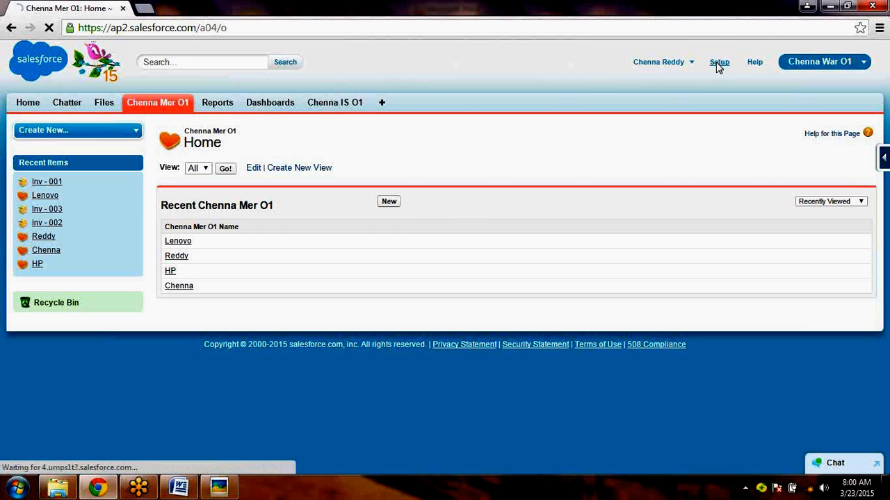
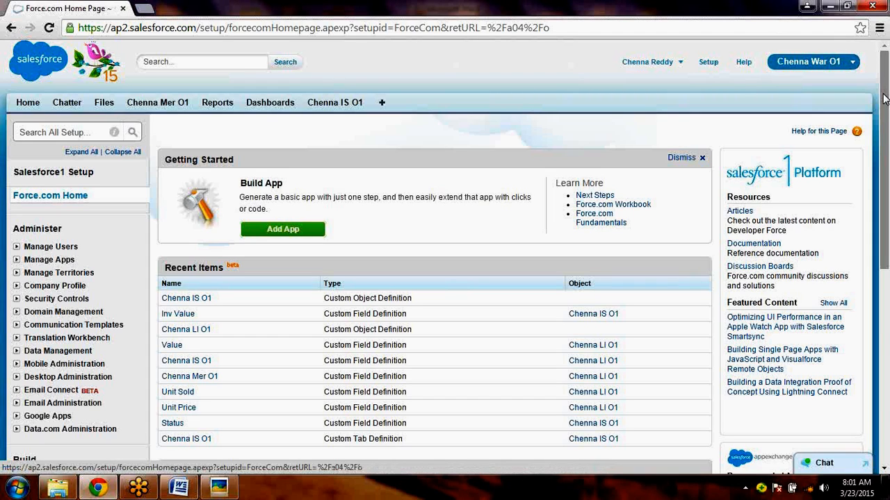
left_click_drag(884, 99, 886, 122)
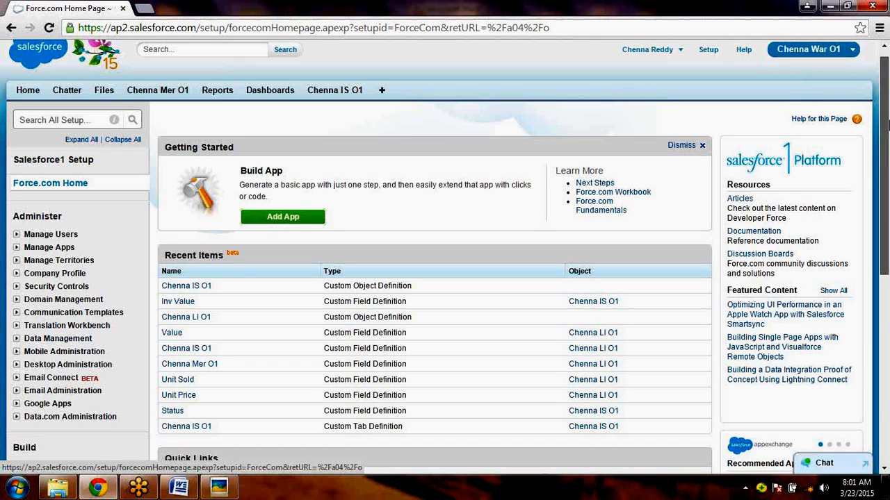
left_click_drag(884, 122, 885, 276)
left_click(37, 104)
left_click(48, 157)
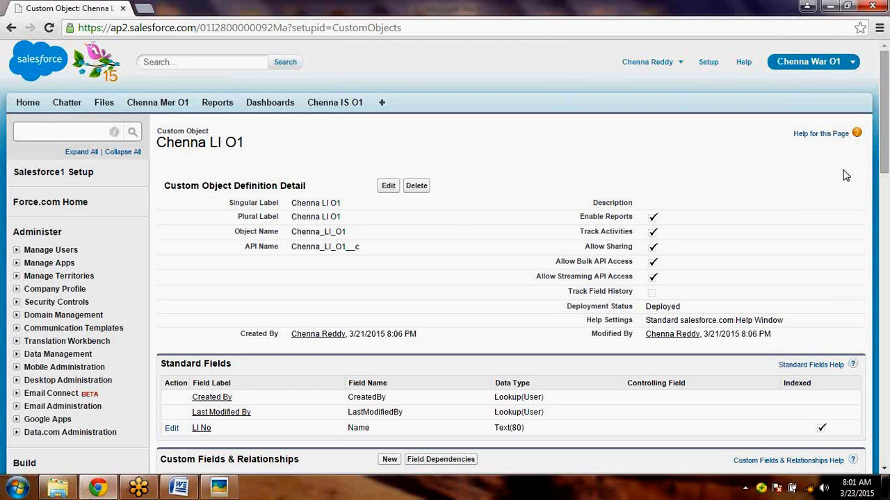
Step: Start a new validation rule for the Chenna LI O1 object
left_click_drag(884, 158, 888, 239)
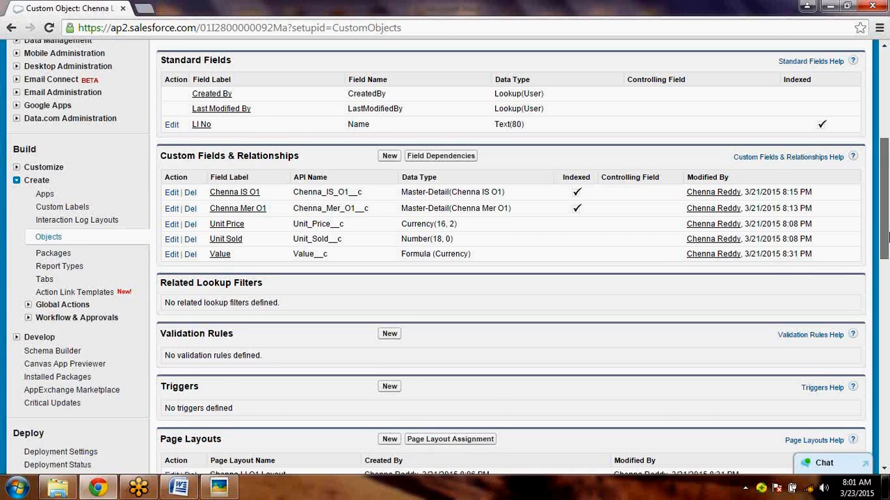
scroll(486, 278, "down", 1)
left_click(391, 273)
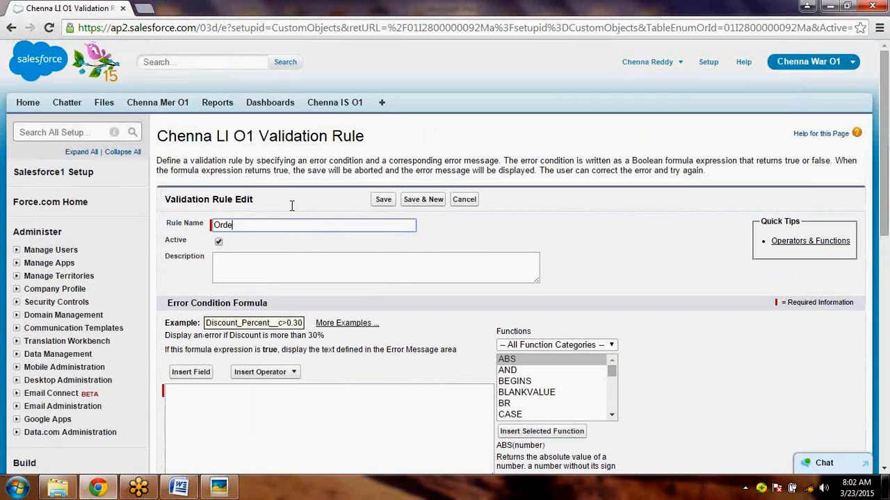
Step: Name the validation rule Checking_Stock_Availability
key("BackSpace")
key("BackSpace")
key("BackSpace")
key("BackSpace")
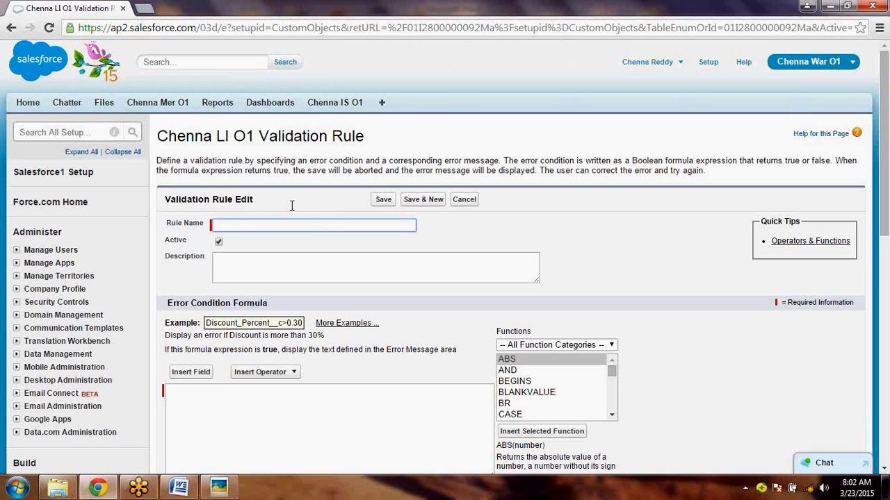
type("Checking Stock Availability")
left_click(325, 273)
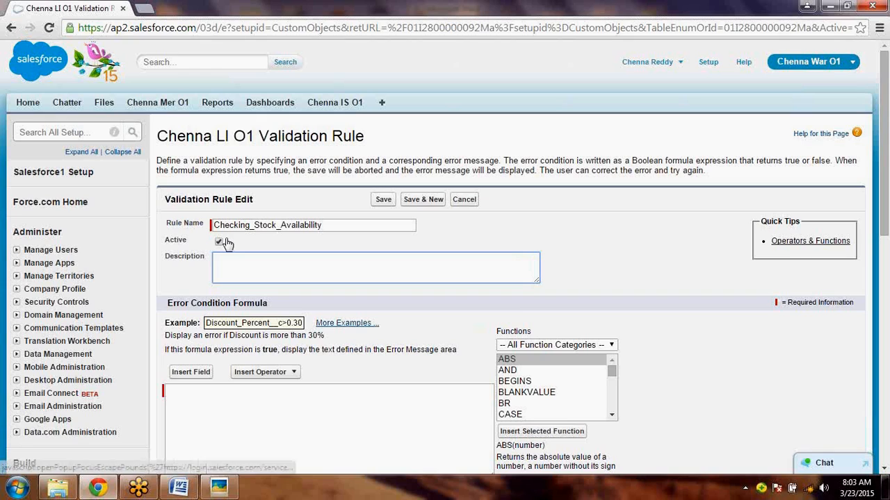
Step: Place the cursor in the rule's empty error condition formula
left_click(879, 221)
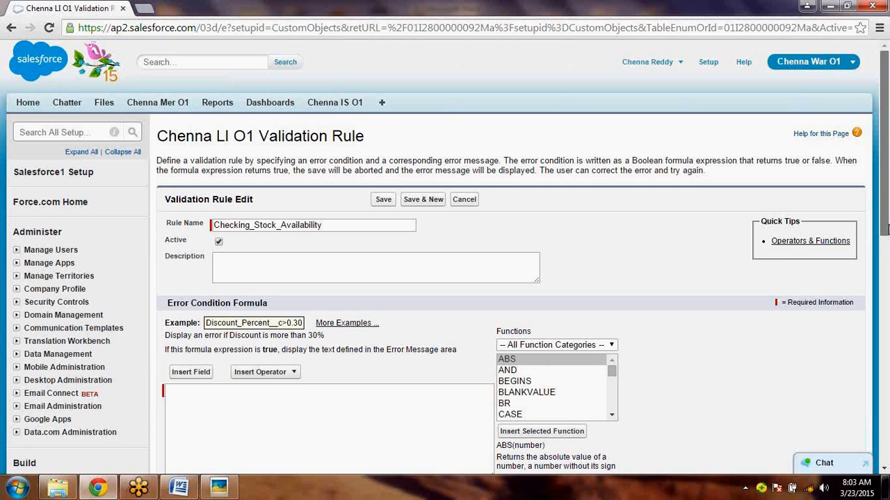
left_click_drag(886, 229, 887, 238)
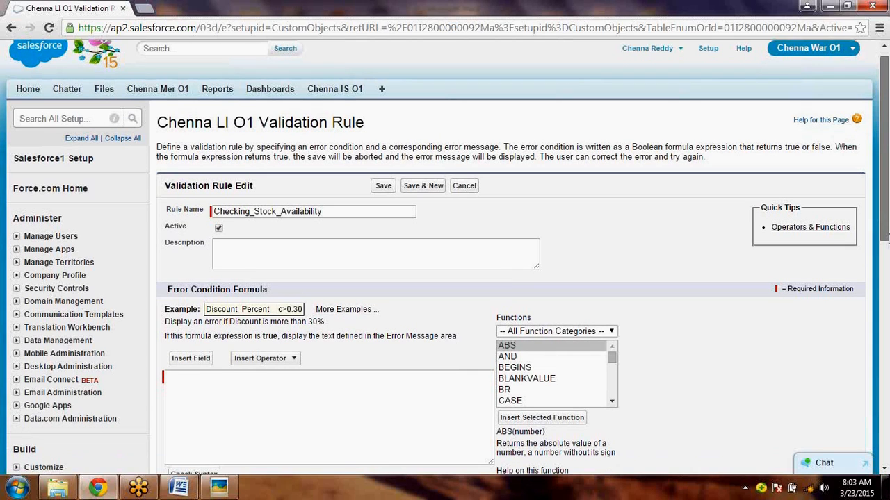
scroll(264, 315, "down", 1)
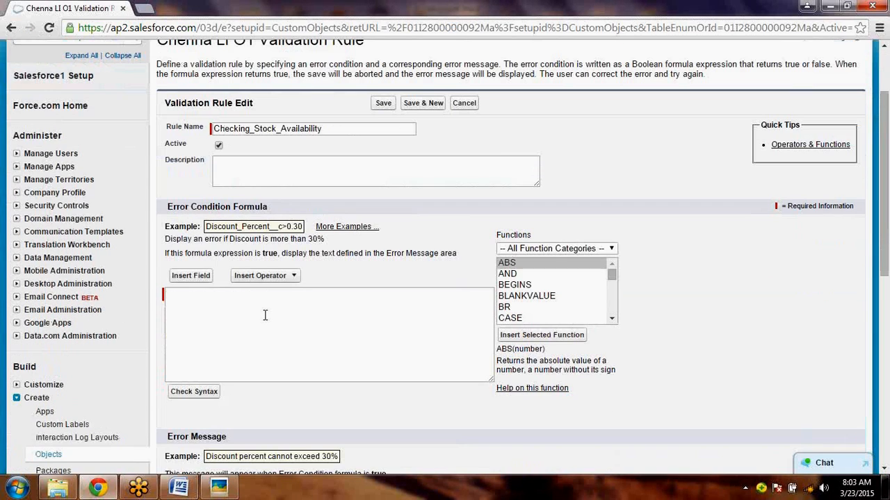
left_click(265, 315)
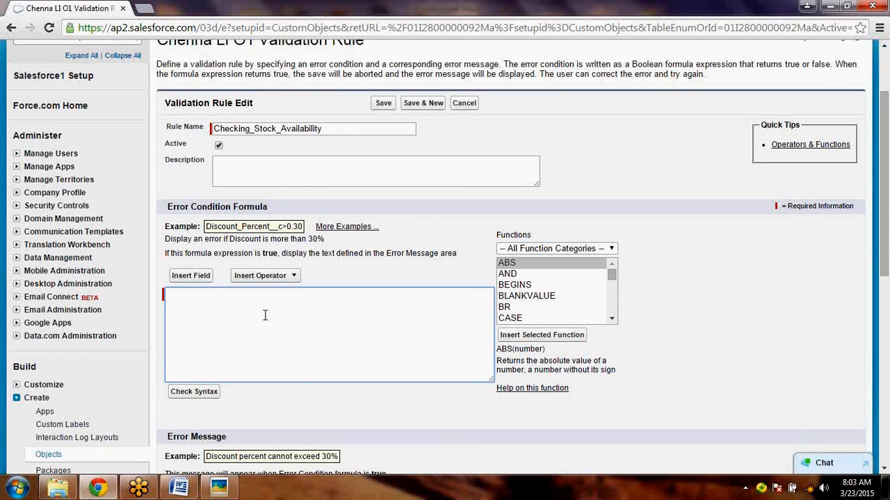
Step: Switch to the Word document and review the TI and Unit Sold columns in the validation rules example
left_click(180, 487)
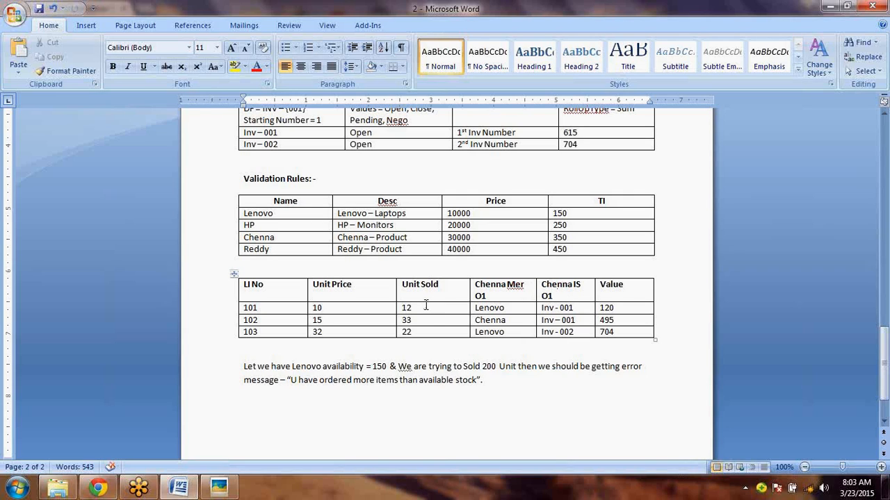
left_click(578, 217)
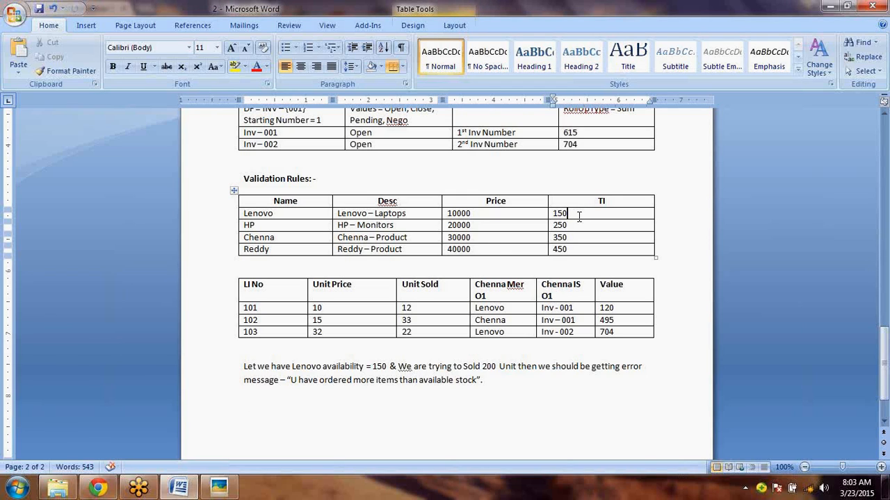
left_click(610, 202)
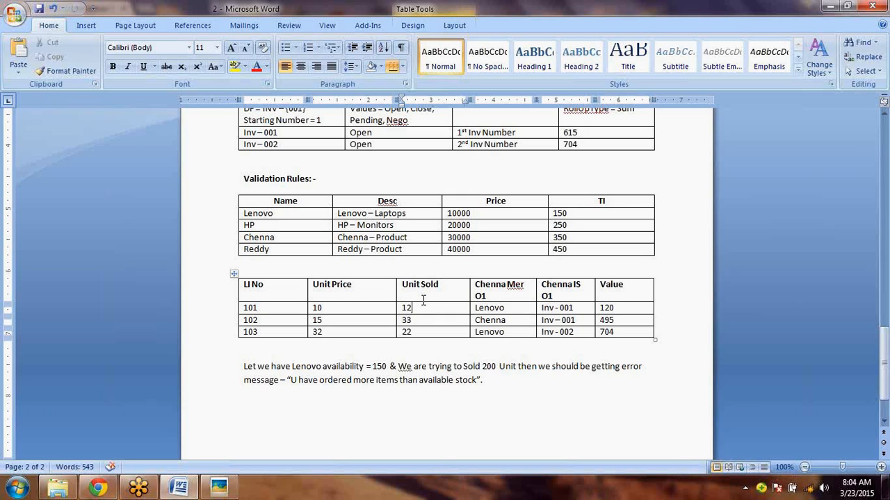
Step: Return to Salesforce in Chrome and begin the error condition formula with the Unit Sold field followed by a greater-than operator
key("alt+Tab")
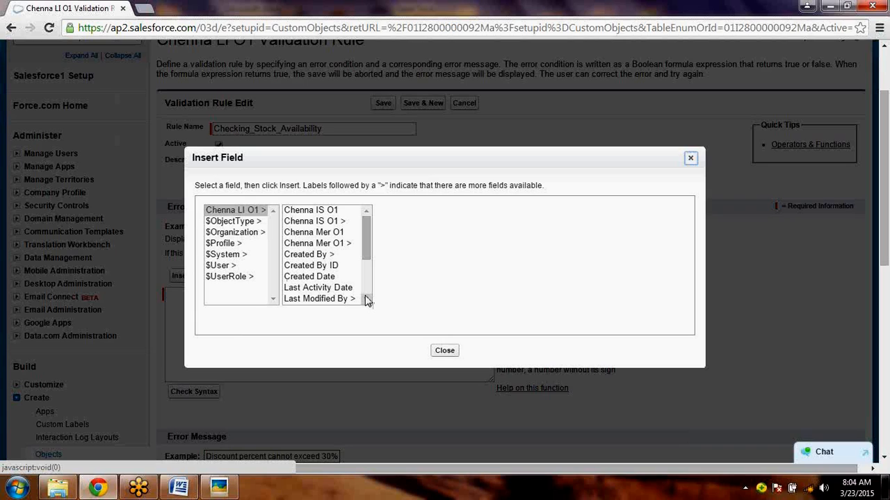
left_click(366, 300)
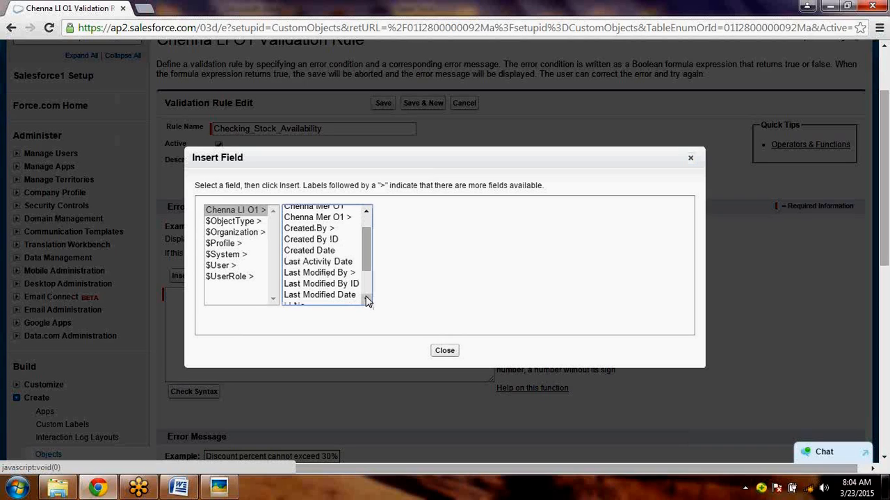
scroll(322, 290, "down", 2)
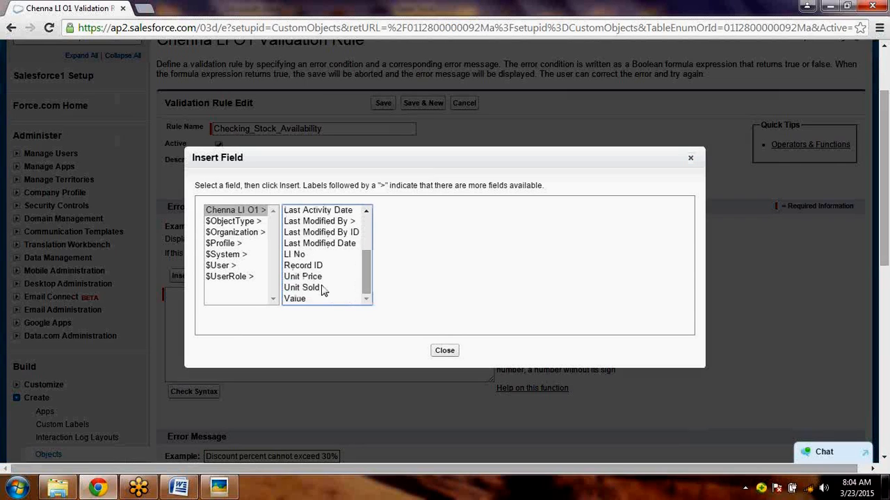
left_click(322, 289)
left_click(420, 281)
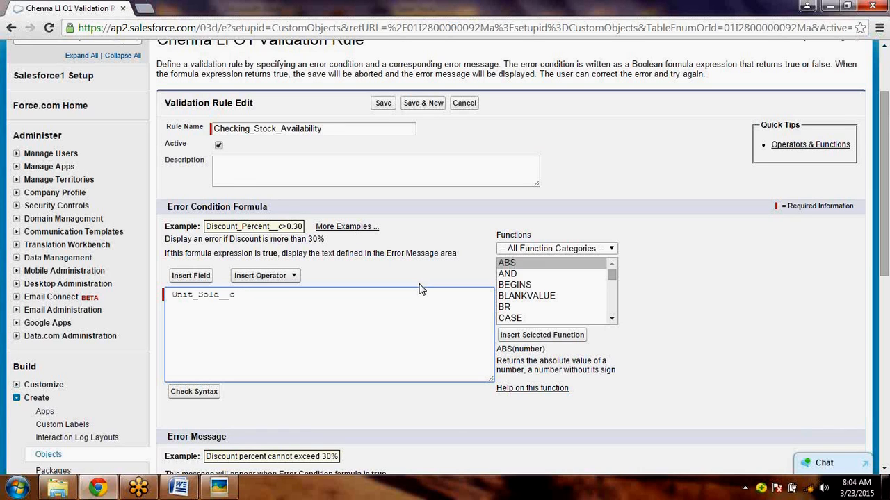
type(">")
Step: Complete the error condition formula by inserting the TI field of the related Chenna Mer O1 object after the greater-than operator
left_click(189, 277)
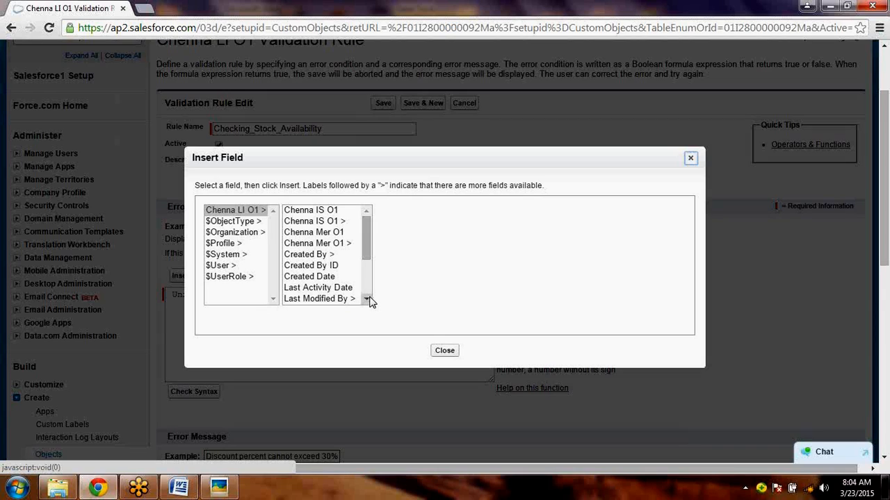
scroll(369, 301, "down", 3)
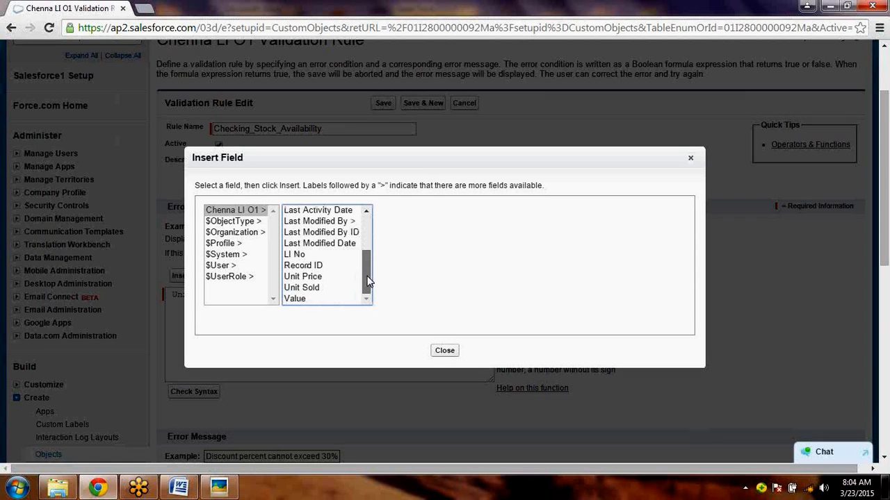
left_click_drag(368, 281, 367, 252)
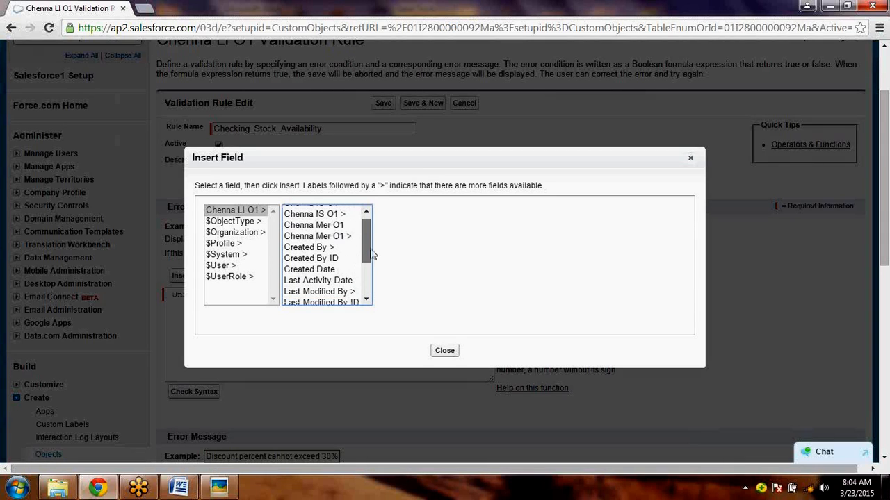
left_click(336, 237)
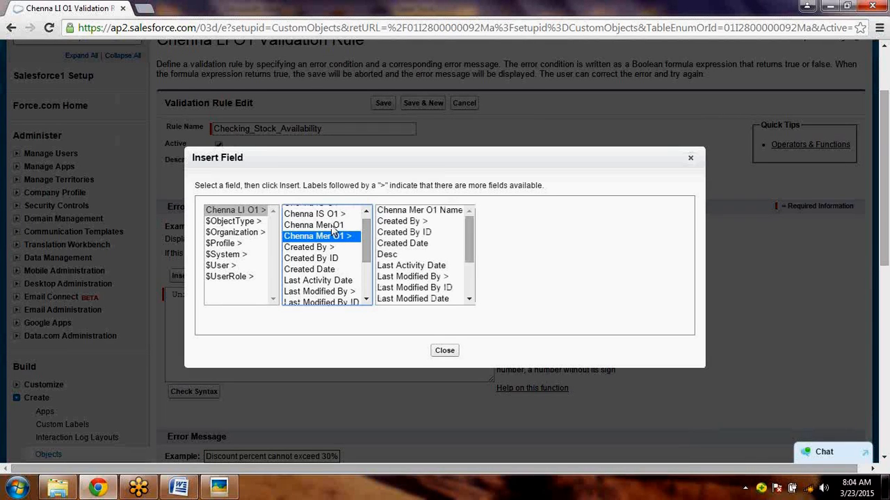
left_click(333, 226)
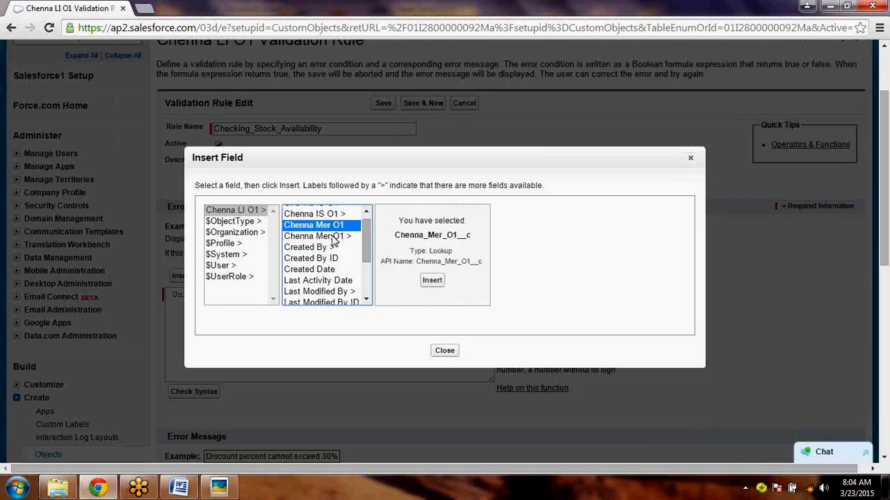
left_click(334, 237)
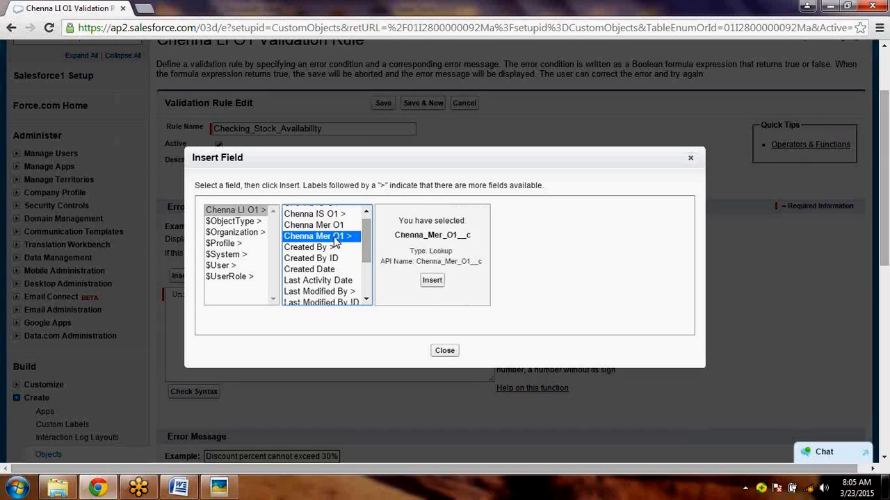
left_click_drag(469, 239, 477, 285)
left_click(383, 299)
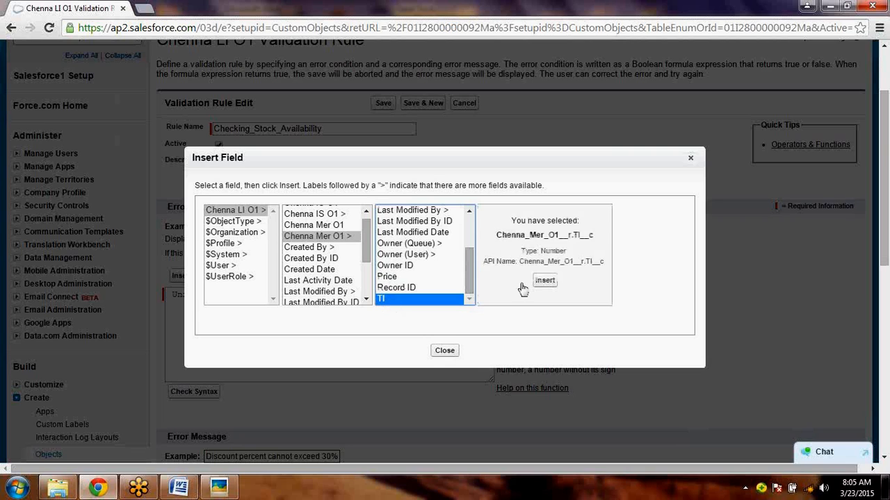
left_click(544, 280)
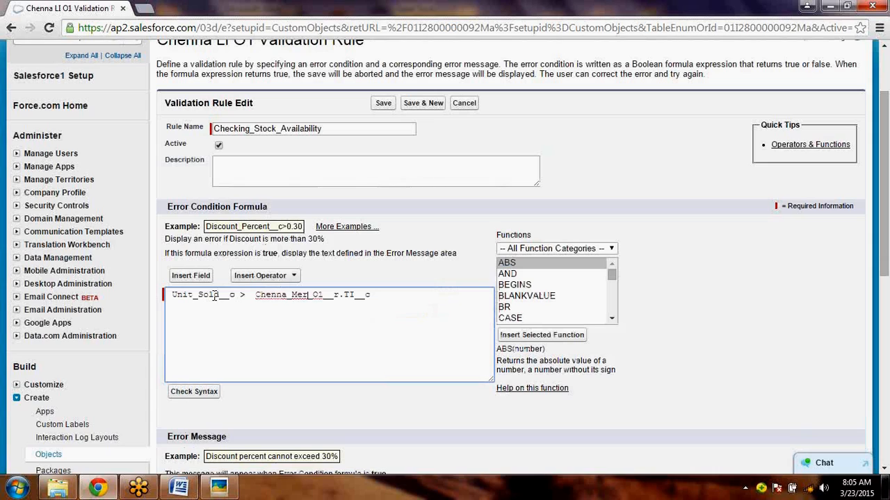
left_click(374, 298)
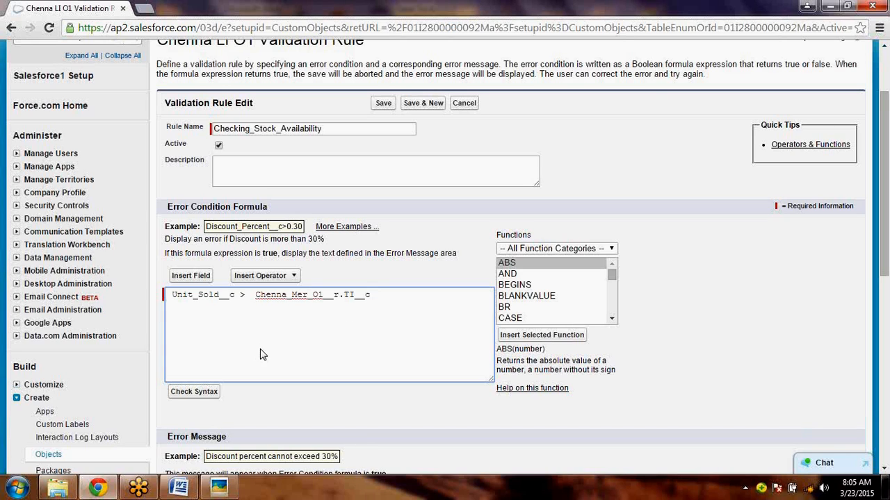
Step: Switch to Word and compare line item 101's Unit Sold with Lenovo's TI stock in the example tables
left_click(180, 490)
left_click_drag(414, 311, 403, 313)
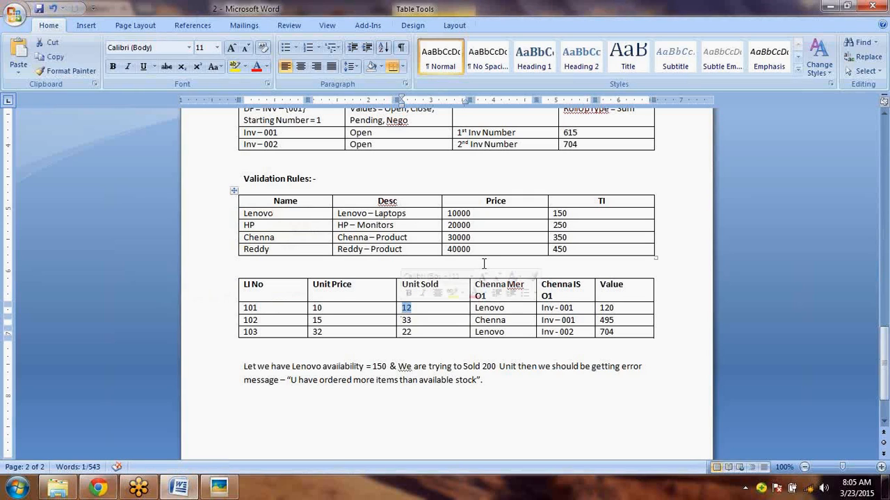
left_click_drag(567, 213, 549, 214)
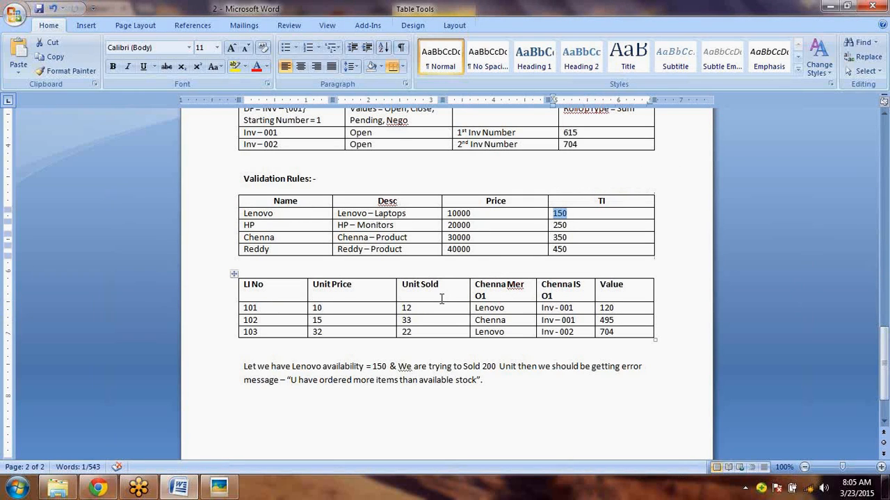
left_click_drag(416, 309, 402, 314)
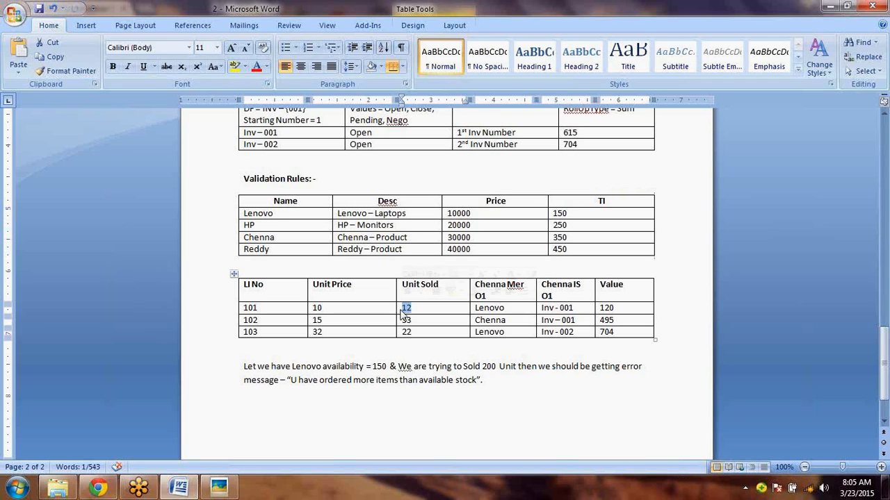
left_click(574, 213)
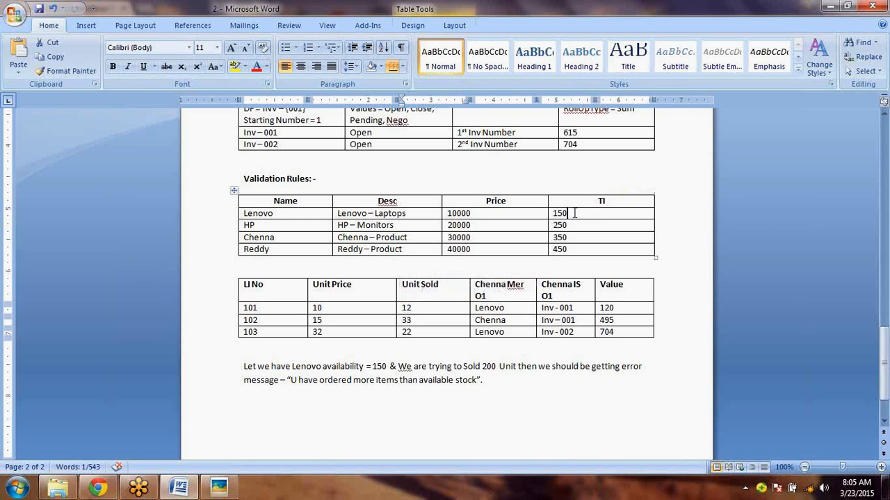
left_click_drag(574, 214, 548, 214)
Step: Return to the validation rule in Chrome and examine the Unit_Sold__c and Chenna_Mer_O1__r parts of the error condition formula
key("alt+Tab")
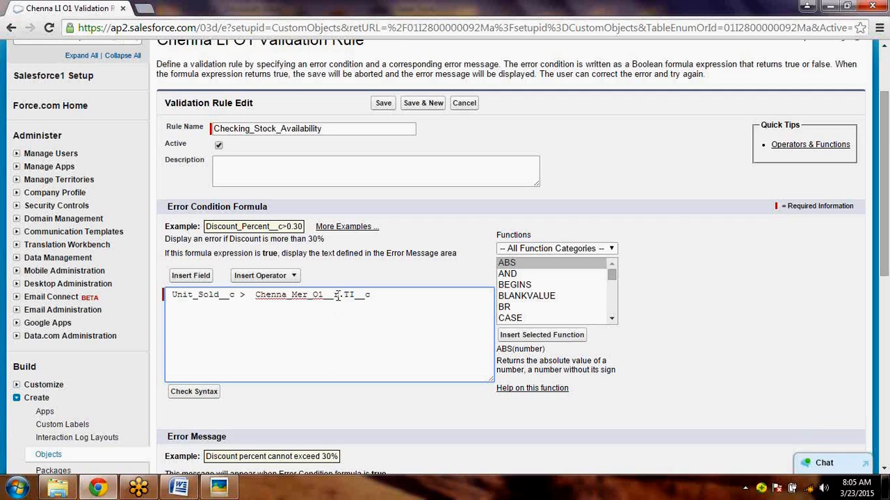
left_click_drag(338, 295, 254, 296)
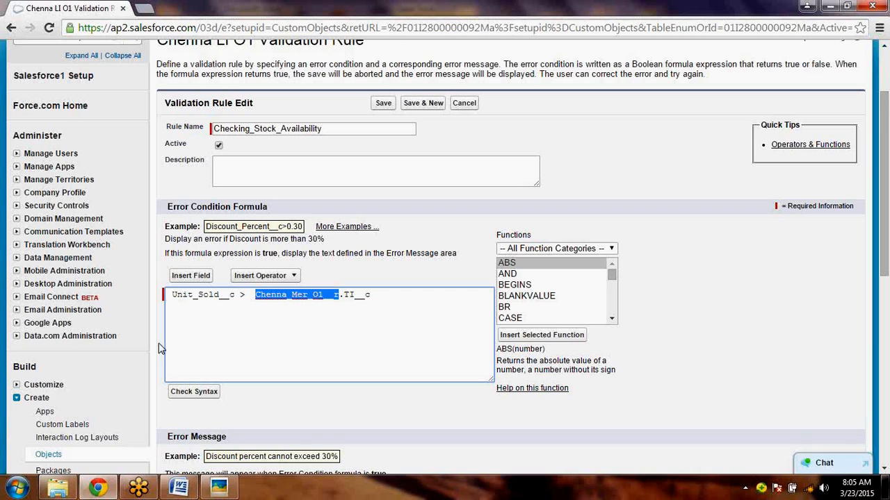
left_click_drag(234, 294, 158, 294)
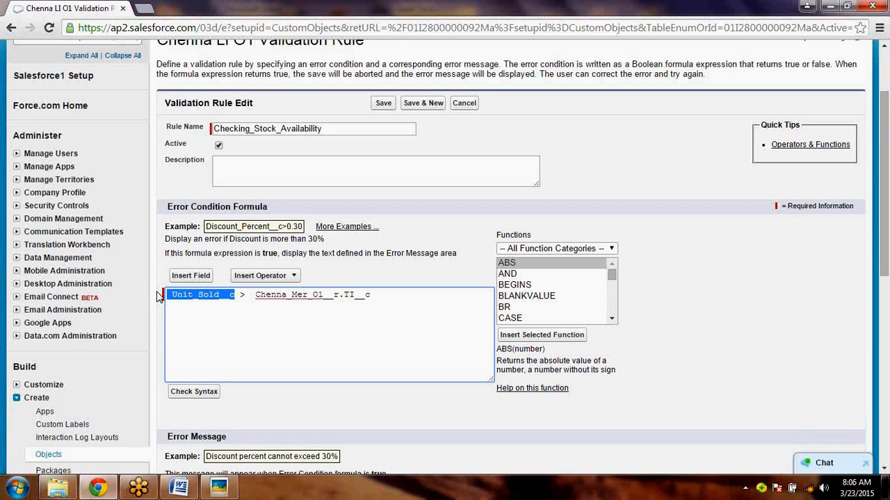
left_click(300, 323)
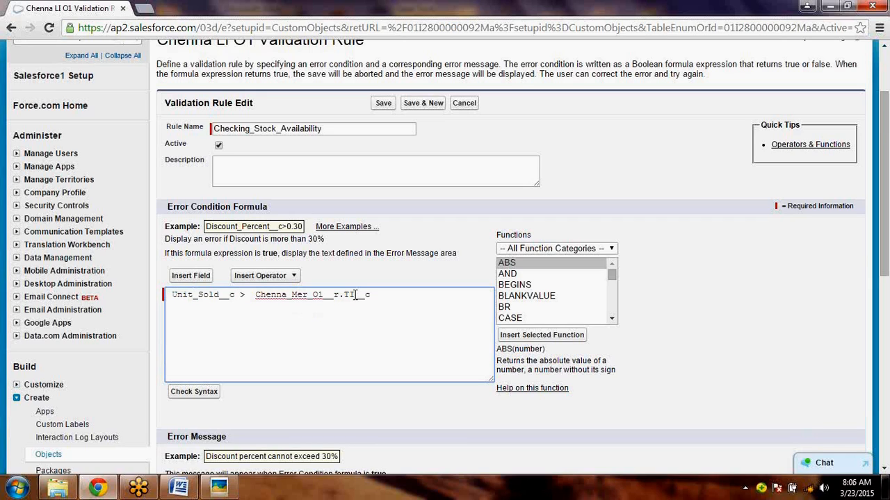
left_click_drag(339, 295, 258, 297)
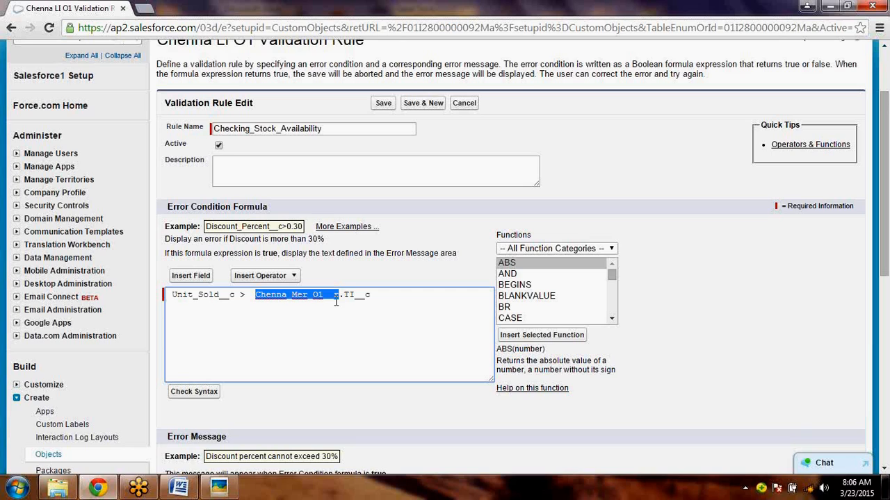
Step: Copy the message "U have ordered more items than available stock" from the Word notes and paste it as the rule's Error Message in Chrome
left_click(378, 318)
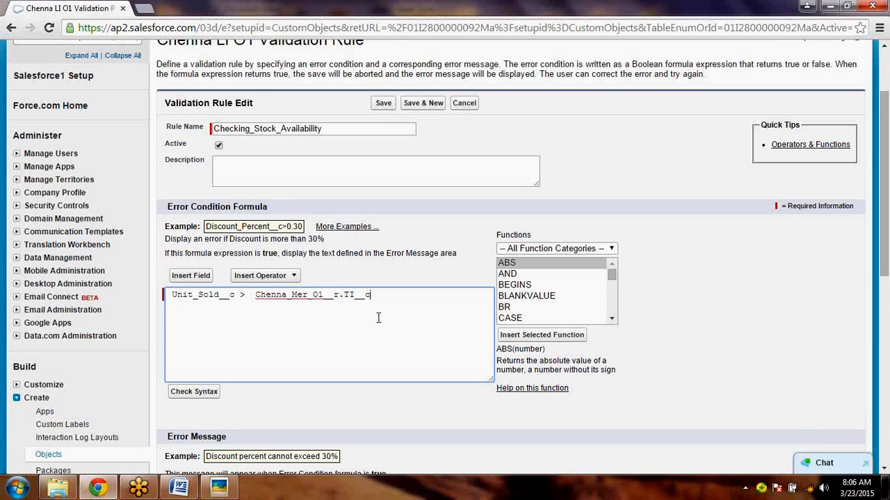
left_click_drag(888, 240, 888, 240)
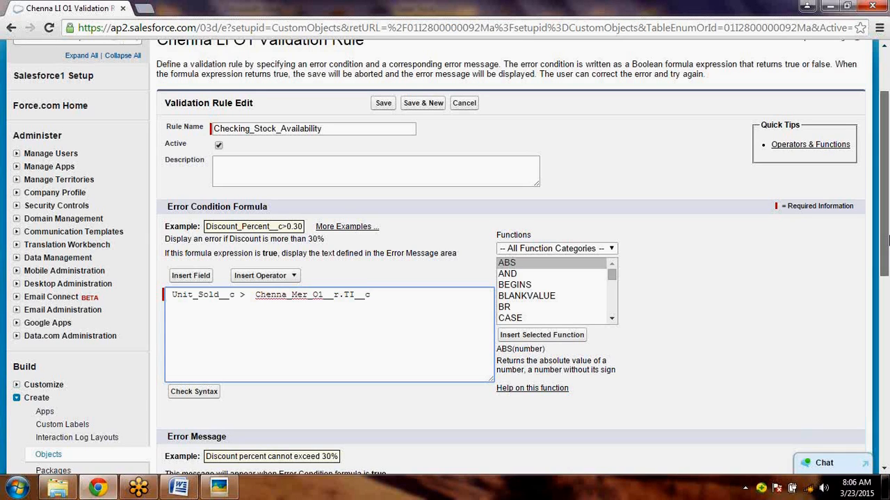
left_click_drag(888, 240, 888, 244)
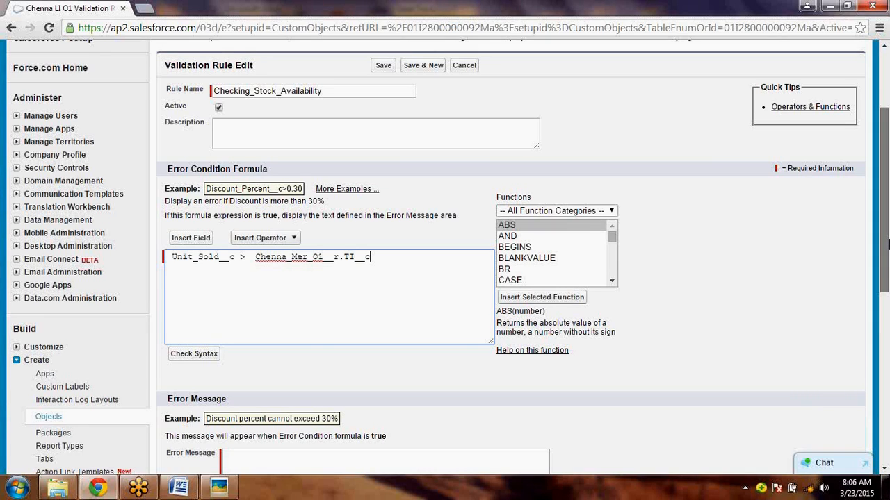
left_click_drag(889, 241, 888, 241)
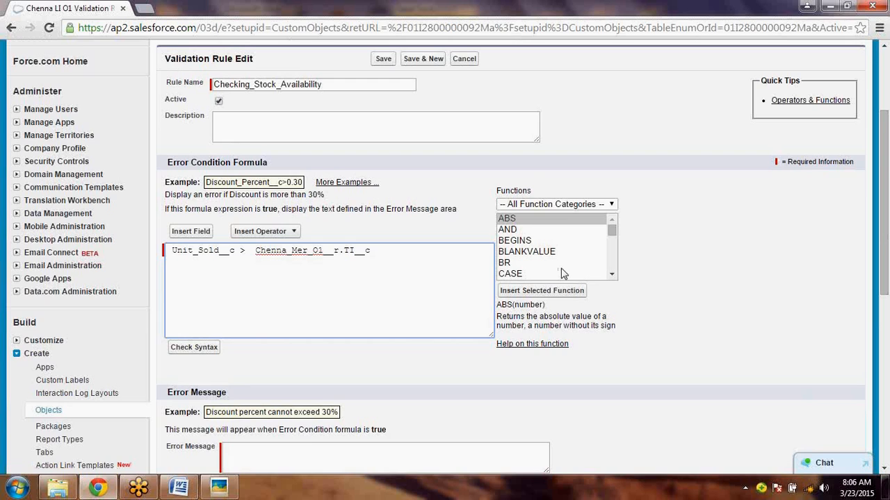
scroll(285, 290, "down", 2)
left_click(179, 488)
left_click_drag(477, 381, 293, 384)
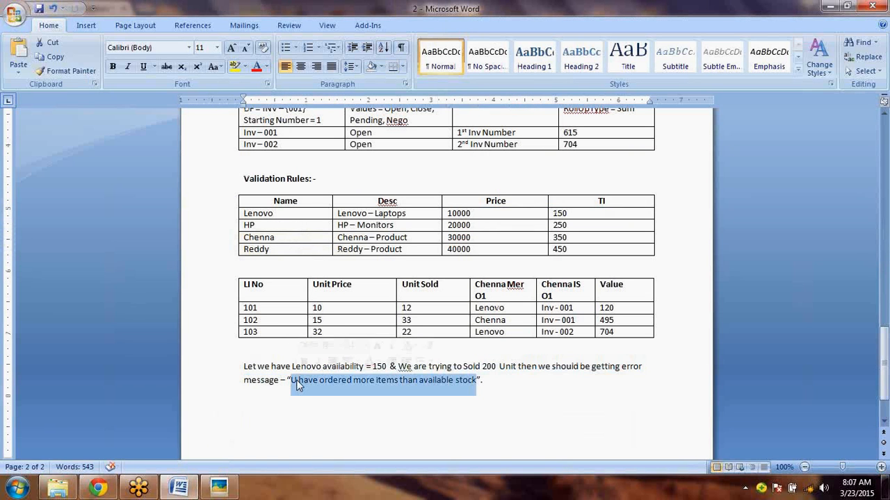
key("ctrl+c")
key("alt+Tab")
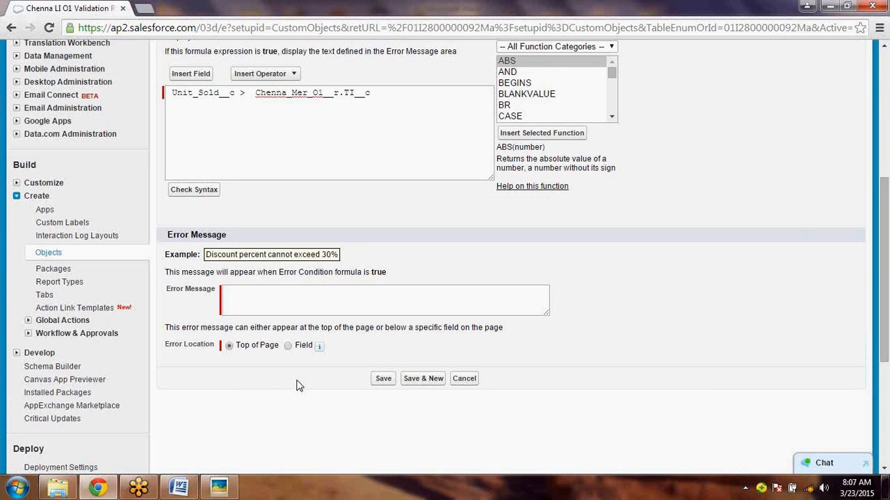
key("ctrl+v")
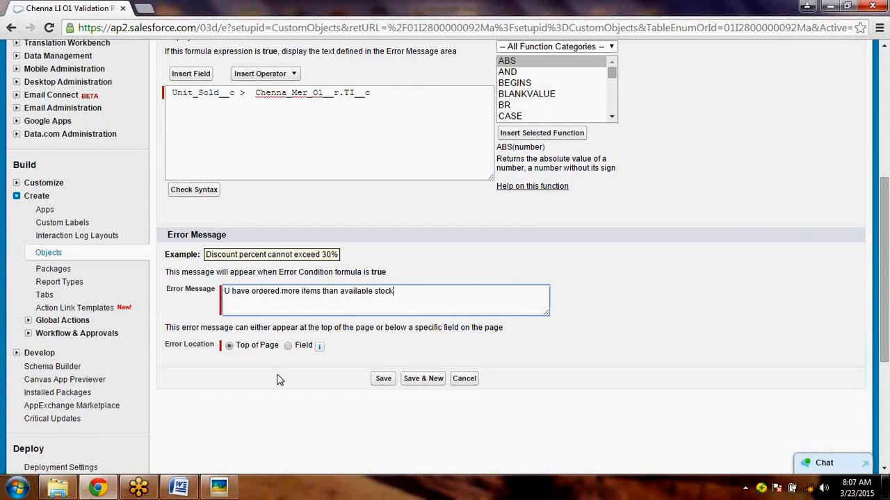
left_click(258, 401)
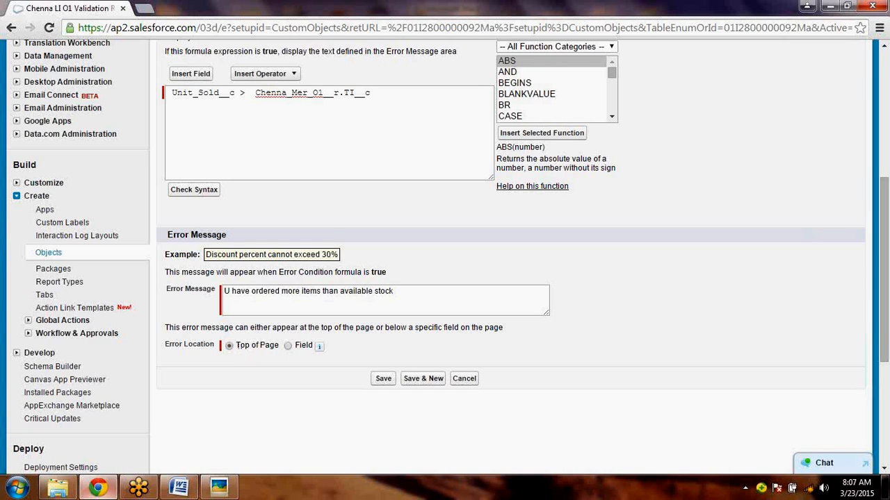
Step: Keep the Error Location at Top of Page after viewing the Field choices, and save the validation rule
left_click(101, 488)
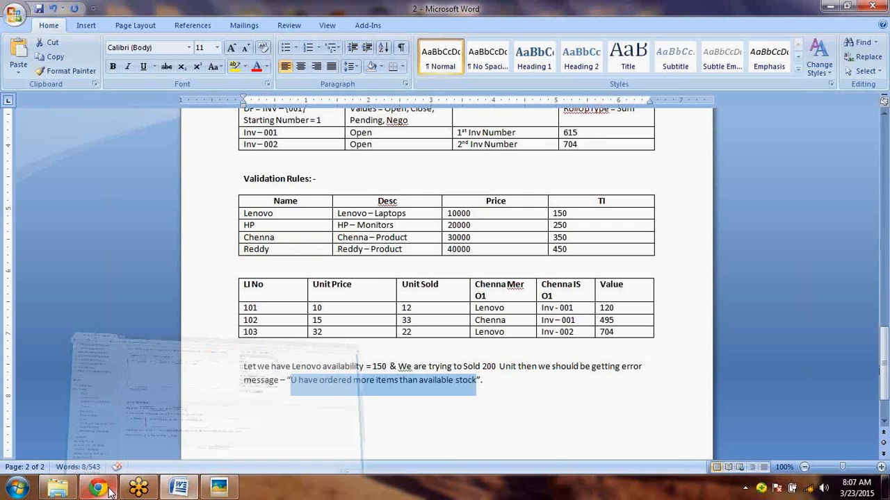
left_click(108, 490)
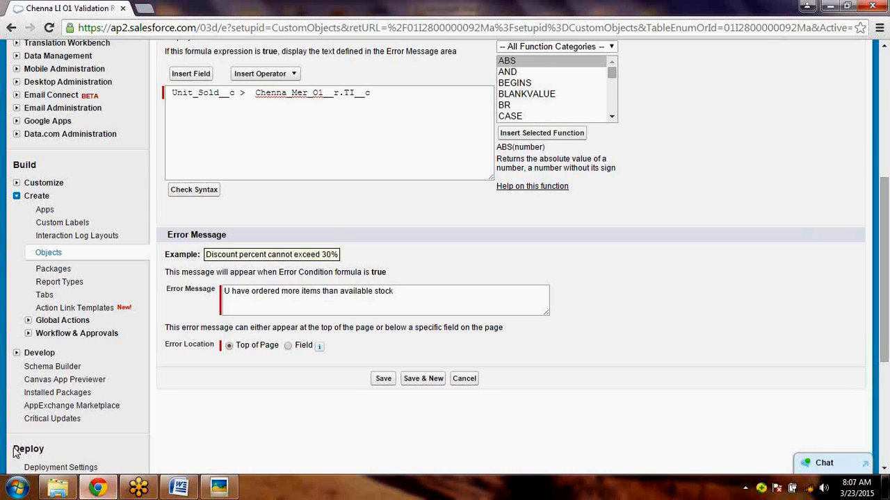
mouse_move(320, 344)
left_click(288, 346)
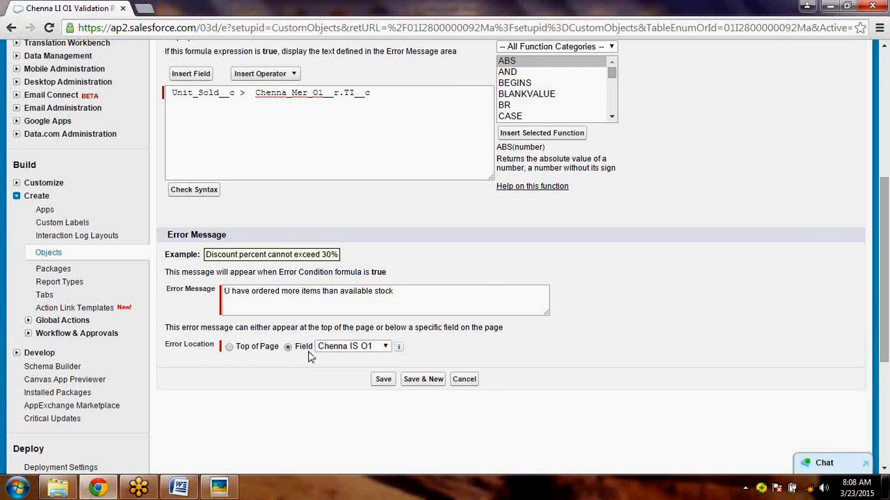
left_click(351, 347)
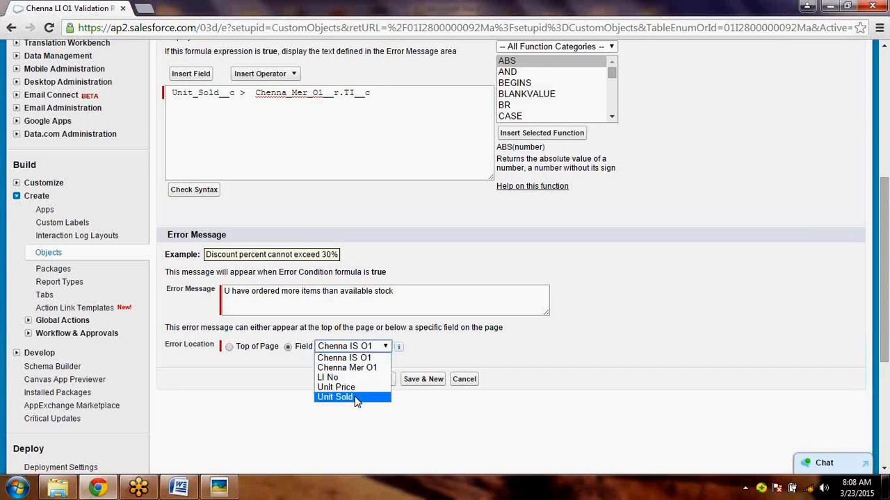
left_click(231, 348)
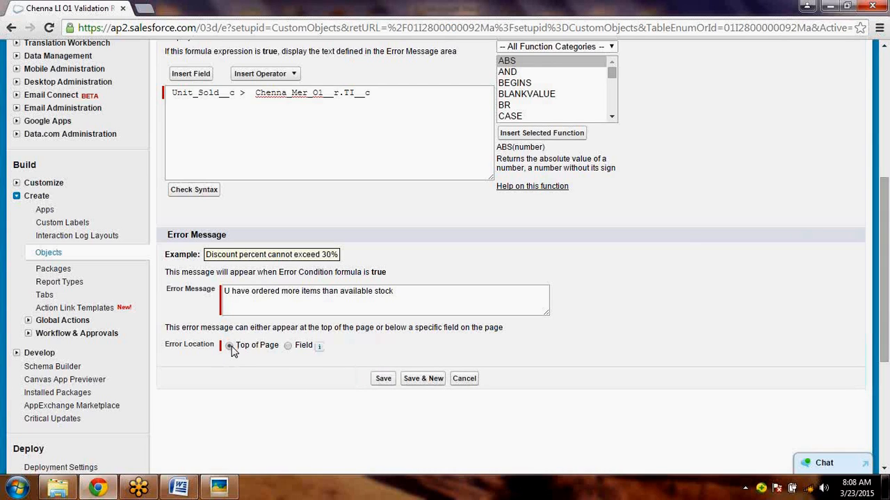
left_click(383, 380)
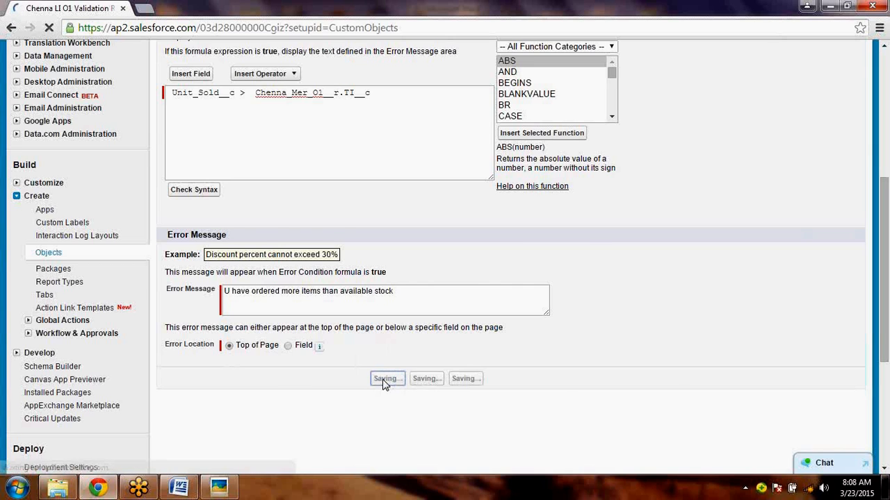
Step: Open the Lenovo record of Chenna Mer O1 to check its TI stock
left_click(349, 108)
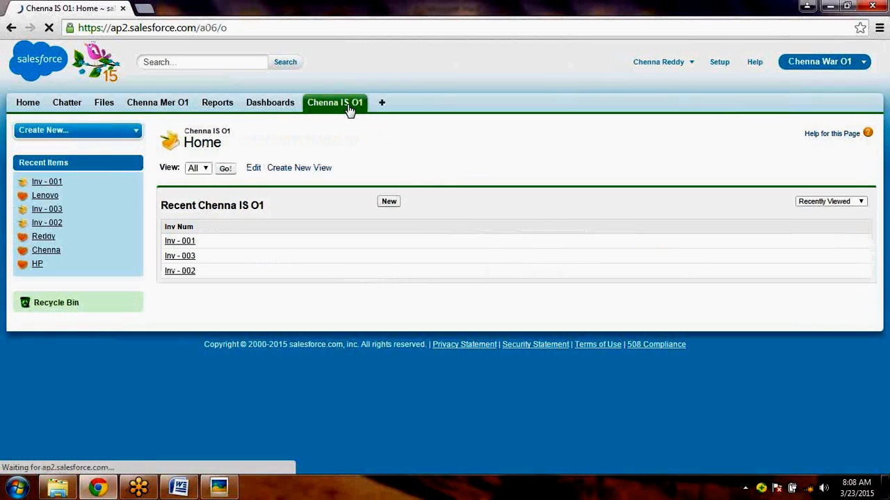
left_click(172, 103)
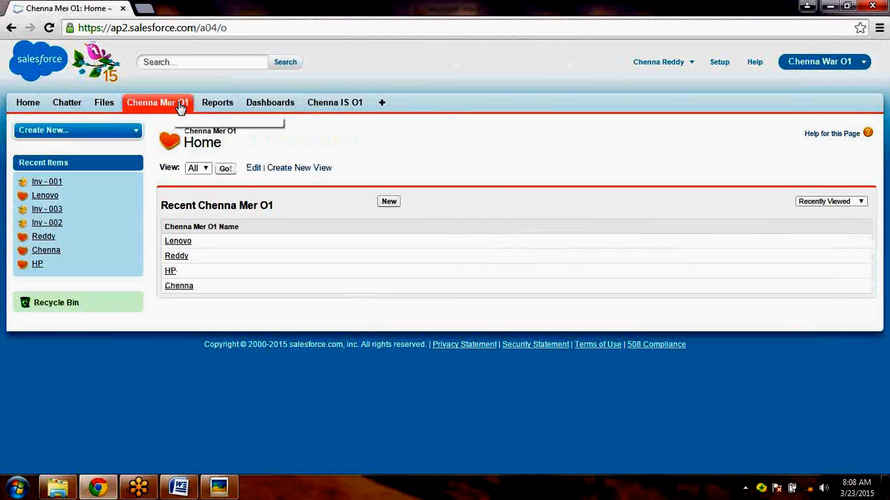
left_click(183, 242)
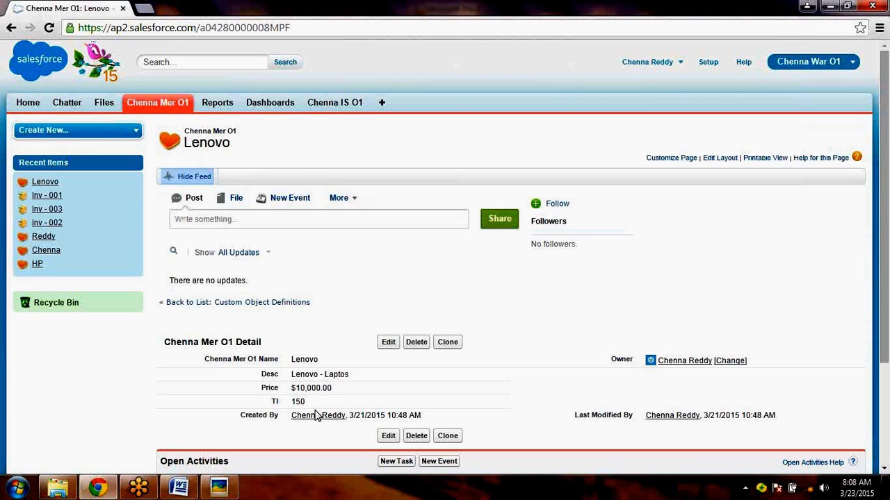
Step: Open invoice Inv - 001 of Chenna IS O1 at its Chenna LI O1 related list
left_click(332, 105)
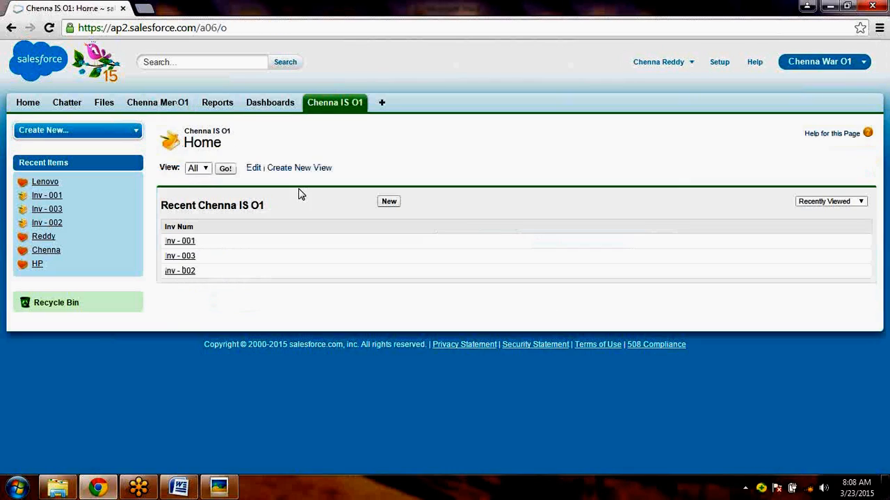
left_click(192, 243)
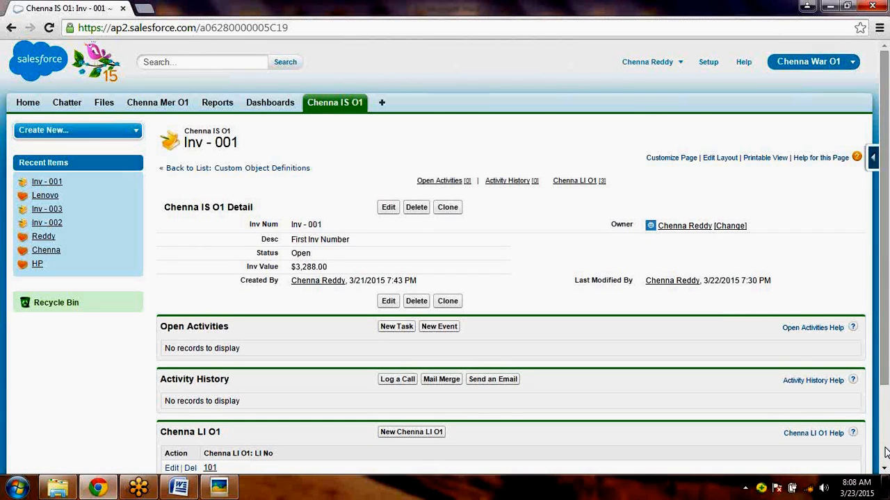
scroll(414, 339, "down", 3)
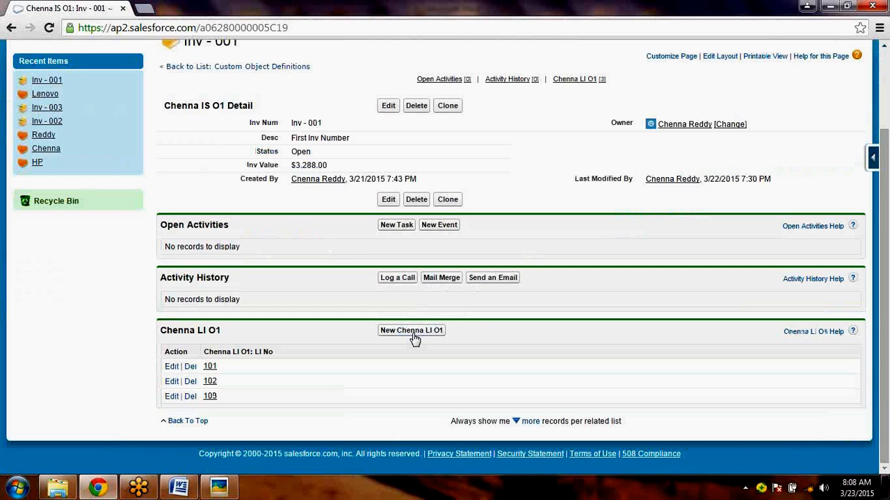
Step: Try to save a new Chenna LI O1 with LI No 110, Unit Price 10000, Unit Sold 180 and Chenna Mer O1 Lenovo
left_click(411, 331)
type("110")
key("Tab")
type("10000")
key("Tab")
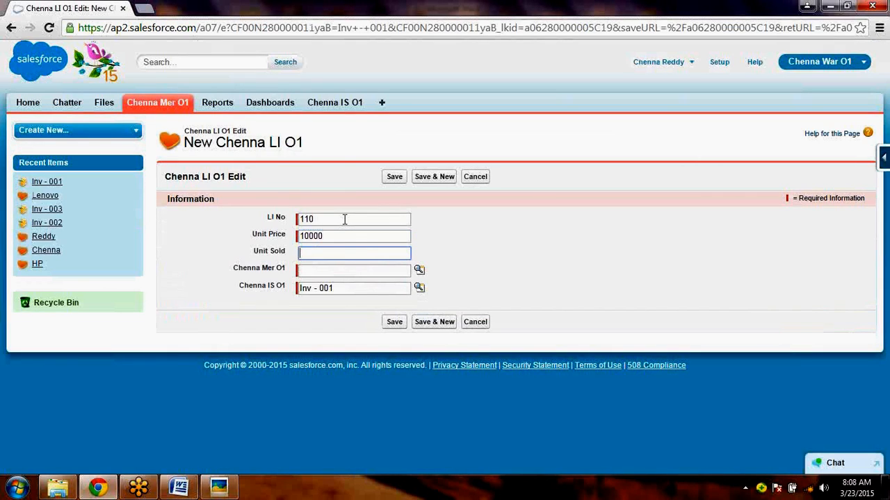
type("180")
key("Tab")
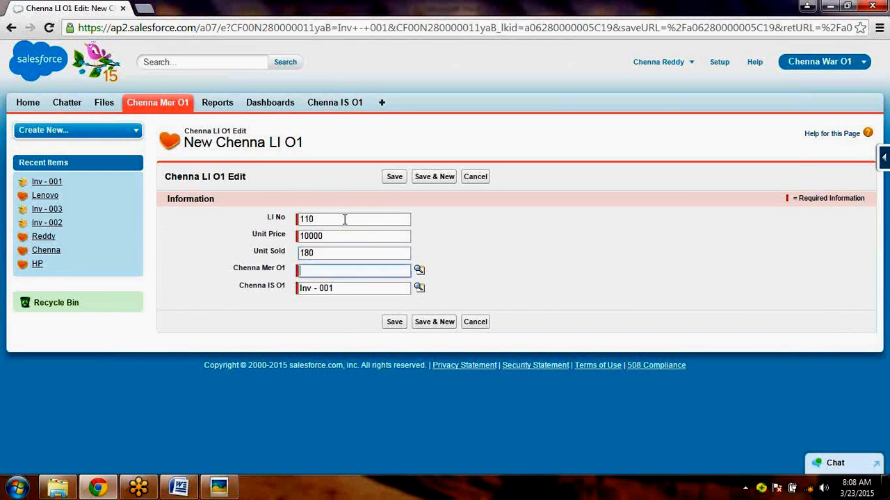
left_click(421, 271)
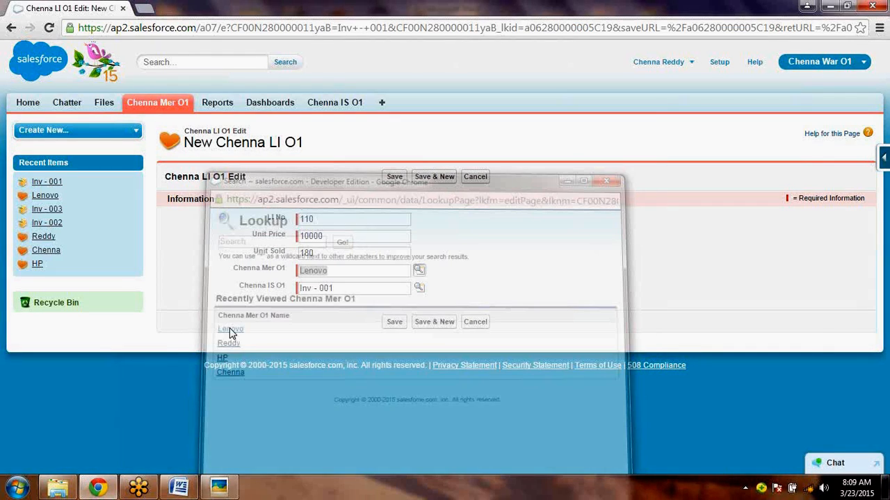
left_click(391, 323)
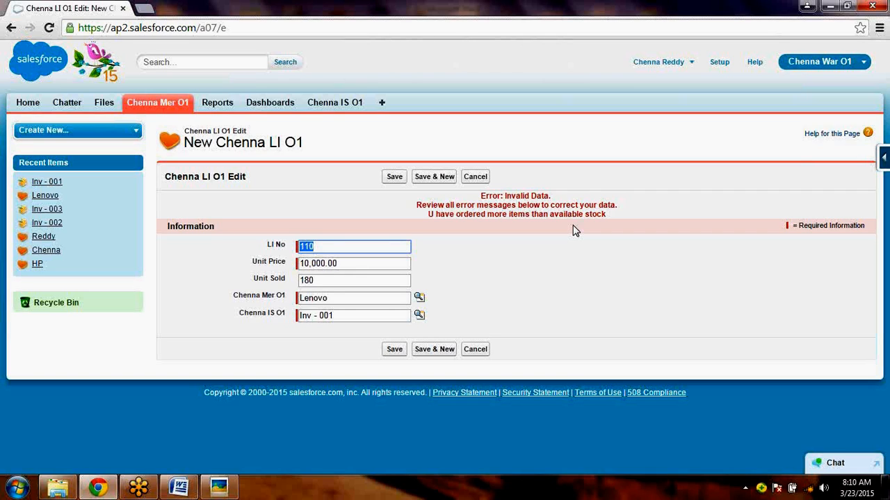
left_click(728, 72)
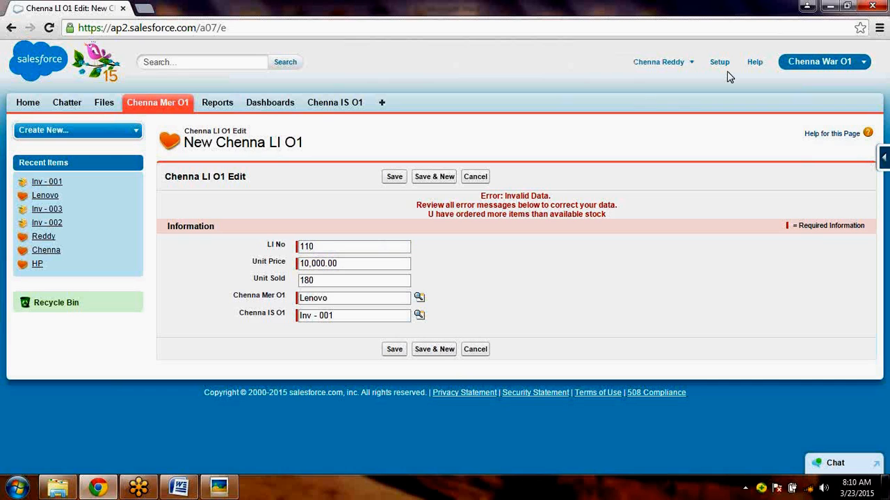
Step: Switch to Word and add the line "Automating Process using WF's?" on a new page after the validation rule notes
left_click(834, 6)
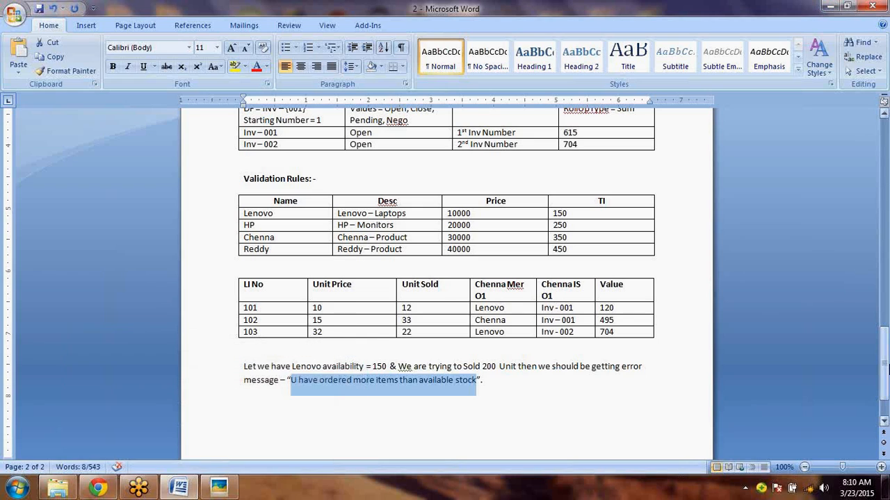
left_click_drag(888, 372, 889, 407)
left_click(592, 340)
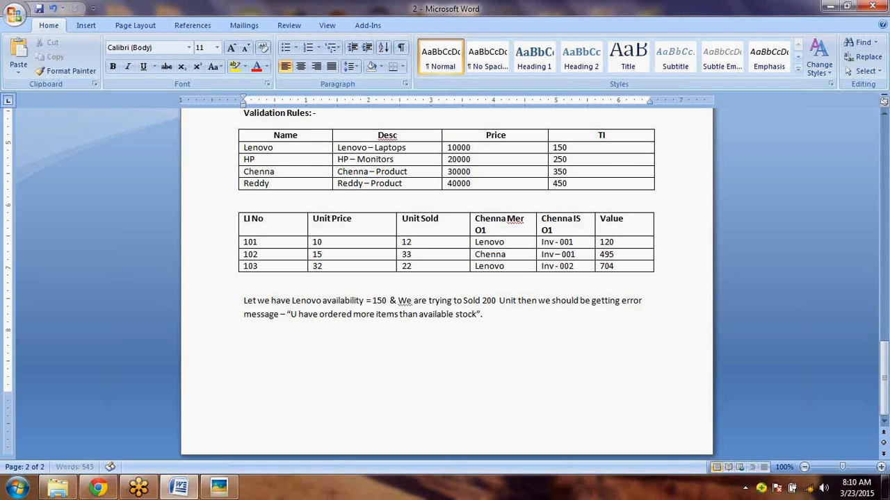
key("ctrl+Return")
type("Automati")
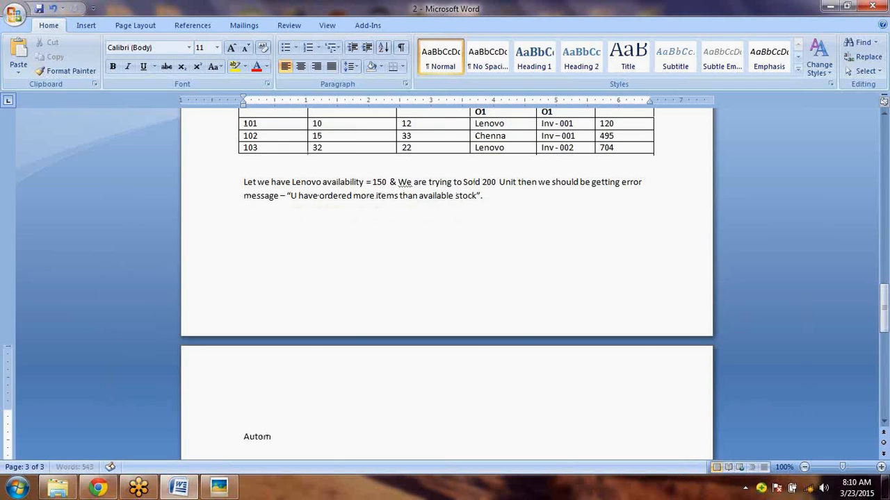
key("BackSpace")
key("BackSpace")
type("ting Process using WF")
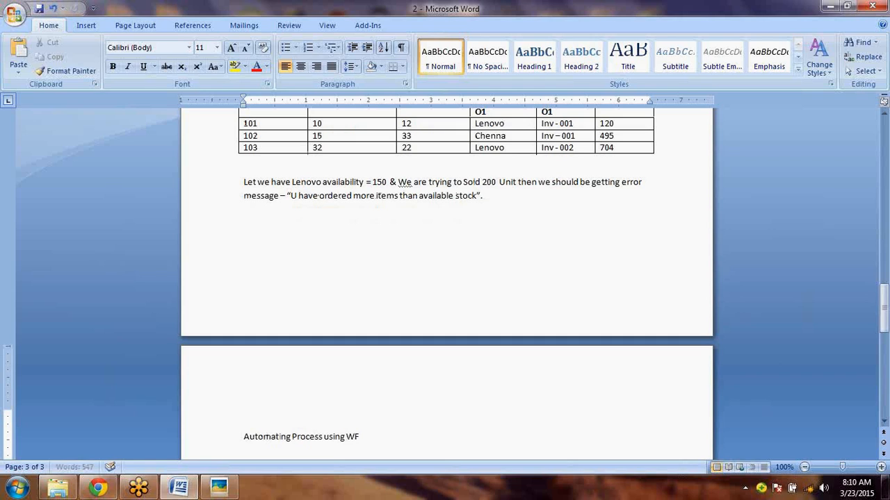
type("'s?")
scroll(446, 278, "down", 1)
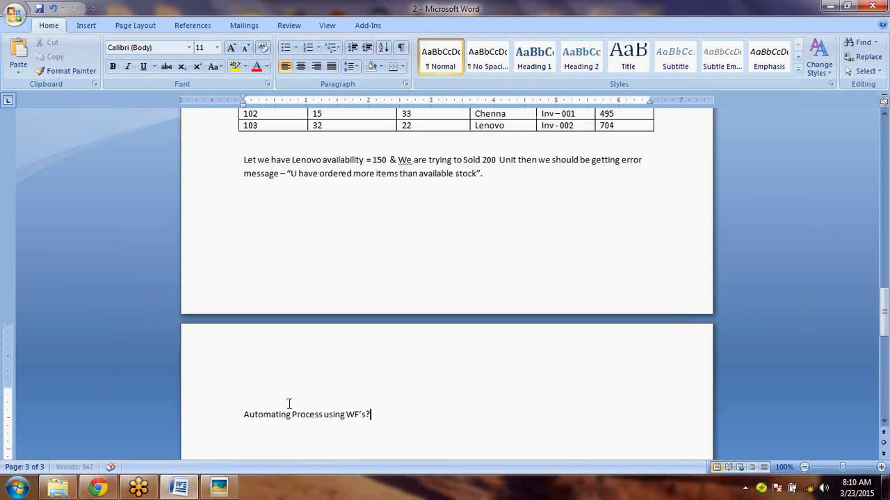
Step: Make the "Automating Process using WF's?" line bold, start an empty line below it and save the document
left_click(238, 416)
key("ctrl+b")
left_click(239, 413)
key("ctrl+s")
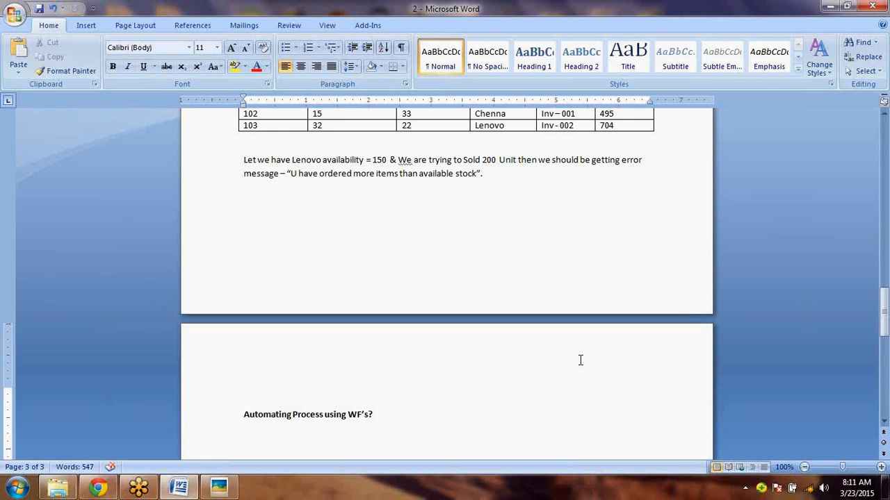
Step: Show 2.png enlarged in Picasa Photo Viewer, switch to Paint and paste the screen capture into an untitled picture
left_click(233, 491)
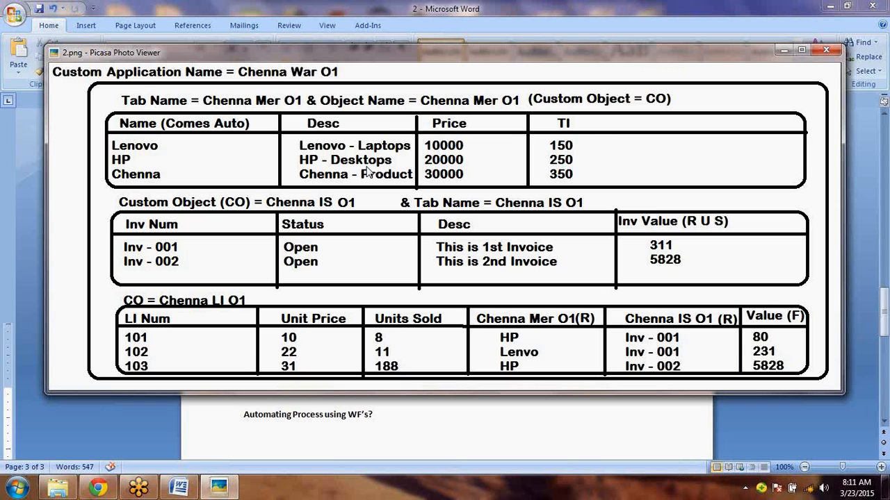
double_click(496, 54)
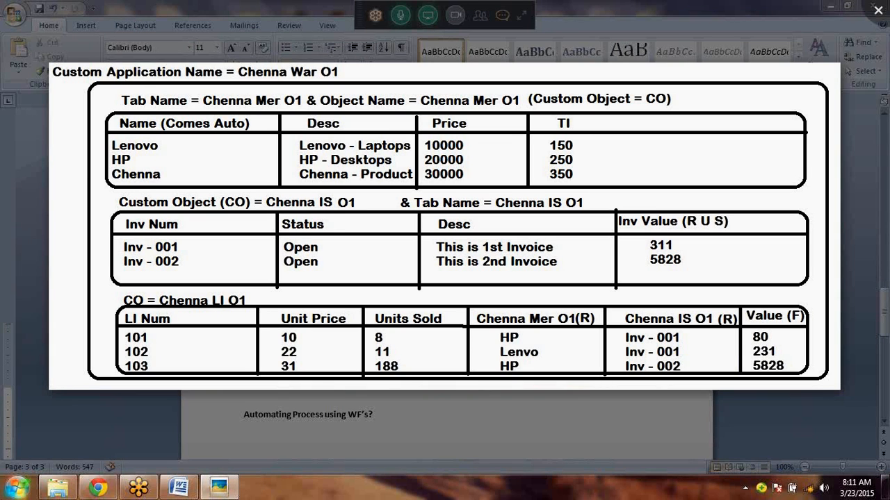
left_click(17, 488)
left_click(63, 363)
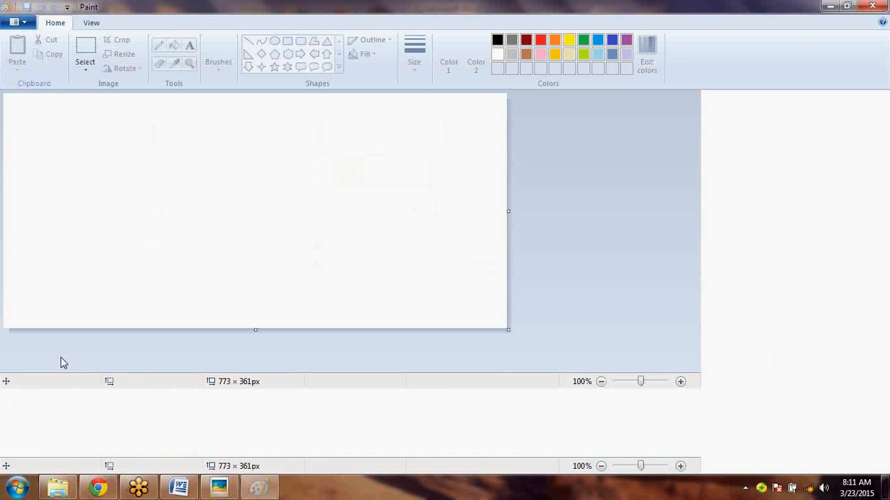
key("ctrl+v")
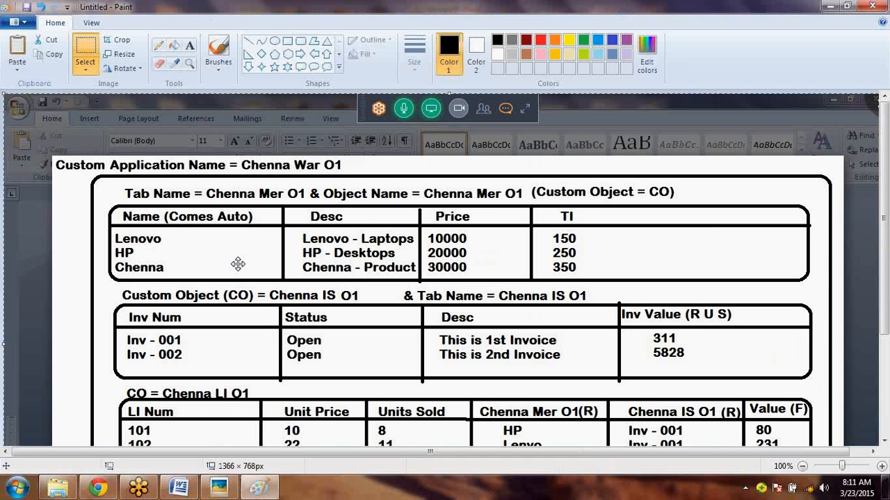
Step: Move the pasted capture up and to the left so the whole Chenna War O1 diagram fits in view
left_click_drag(238, 264, 224, 213)
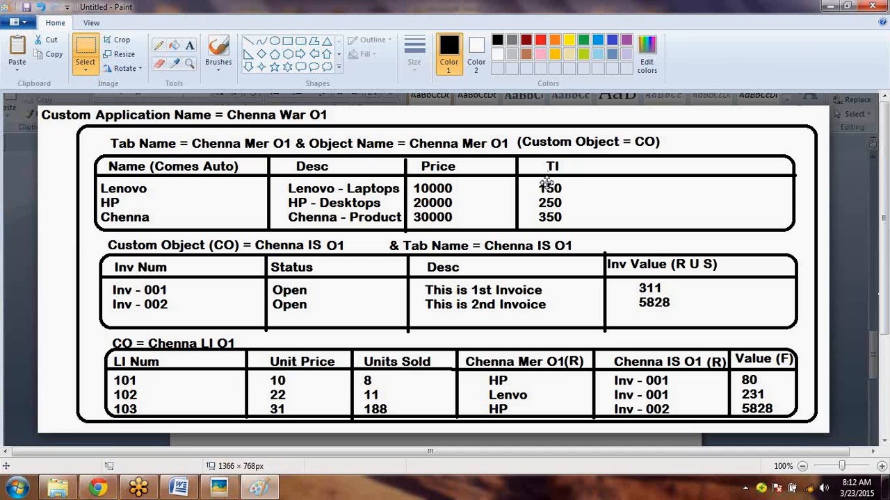
Step: Switch to Chrome and open the Lenovo record of Chenna Mer O1 to check its TI value
left_click(106, 492)
left_click(173, 105)
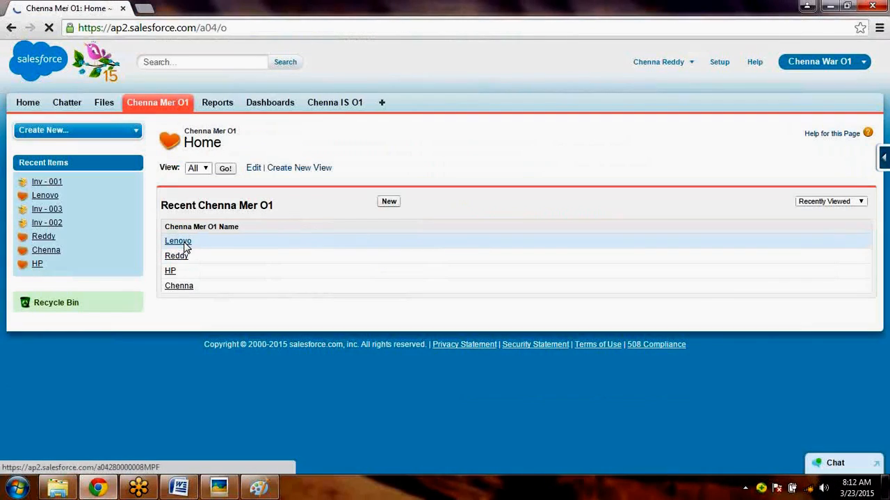
left_click(185, 246)
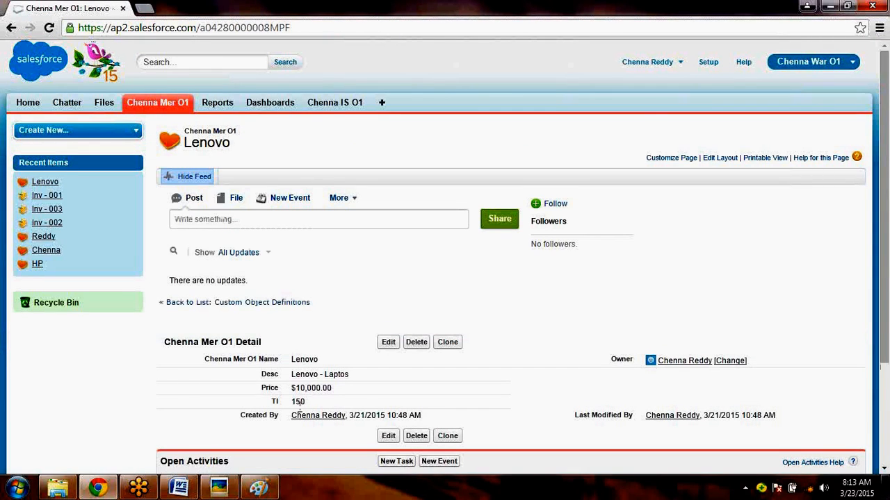
Step: Under Inv - 001 of Chenna IS O1, save a new Chenna LI O1 with LI No 110, Unit Price 15, Unit Sold 15 and Chenna Mer O1 Lenovo
left_click(326, 107)
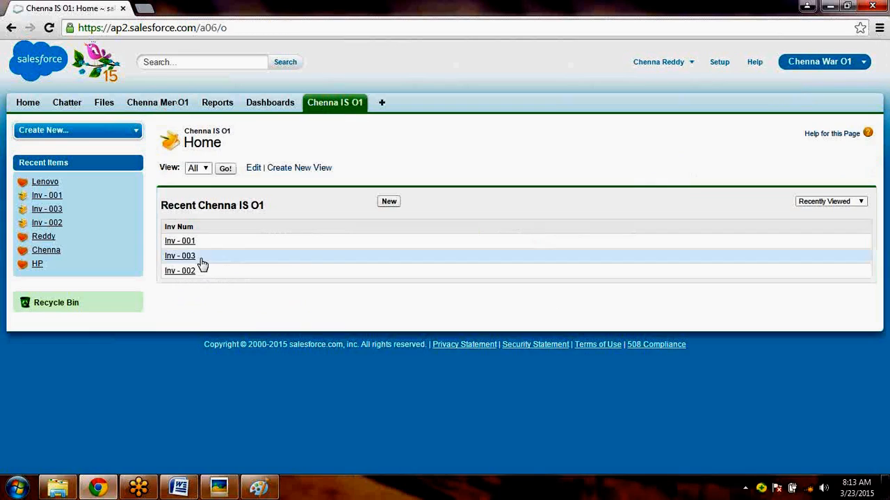
left_click(186, 241)
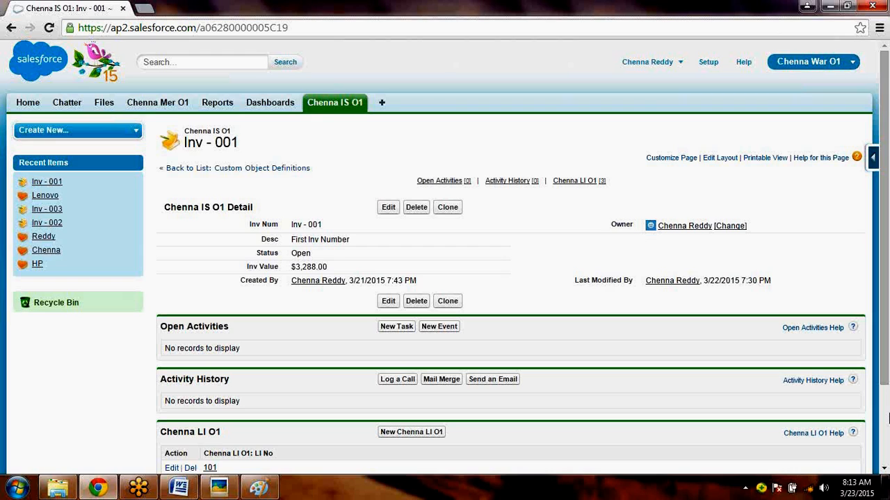
scroll(410, 325, "down", 3)
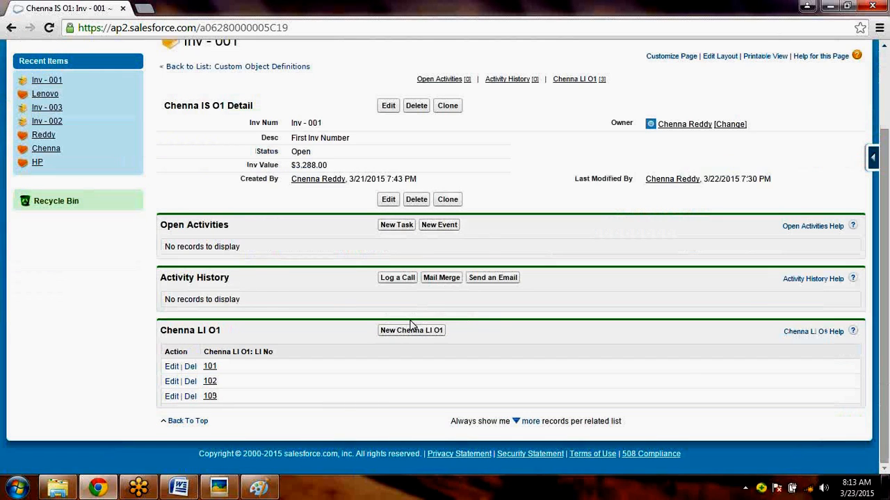
left_click(411, 331)
left_click(348, 220)
type("110")
key("Tab")
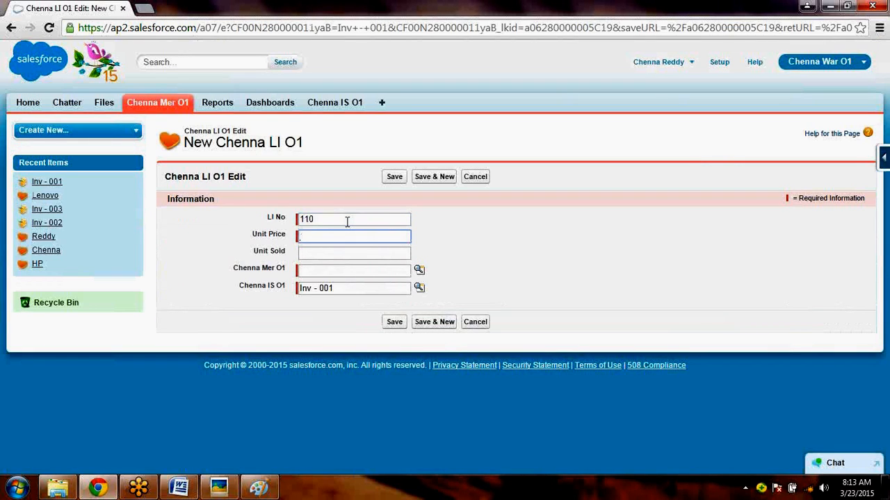
type("15")
key("Tab")
type("15")
key("Tab")
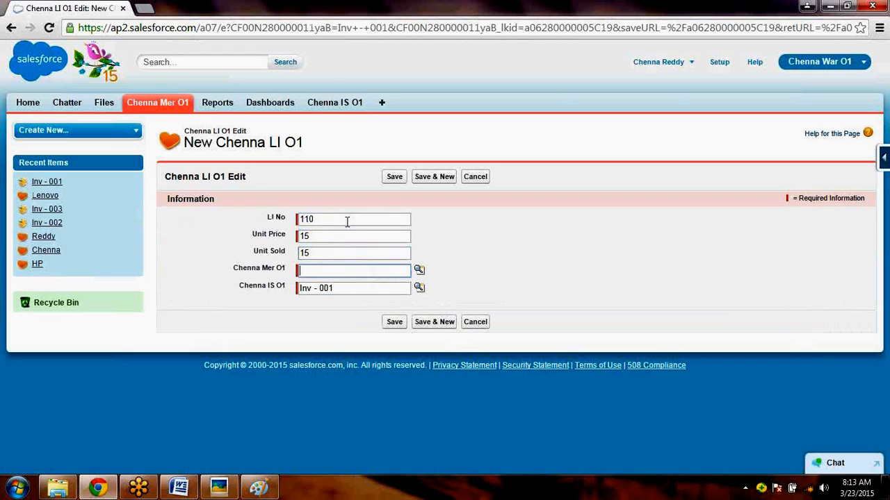
left_click(420, 271)
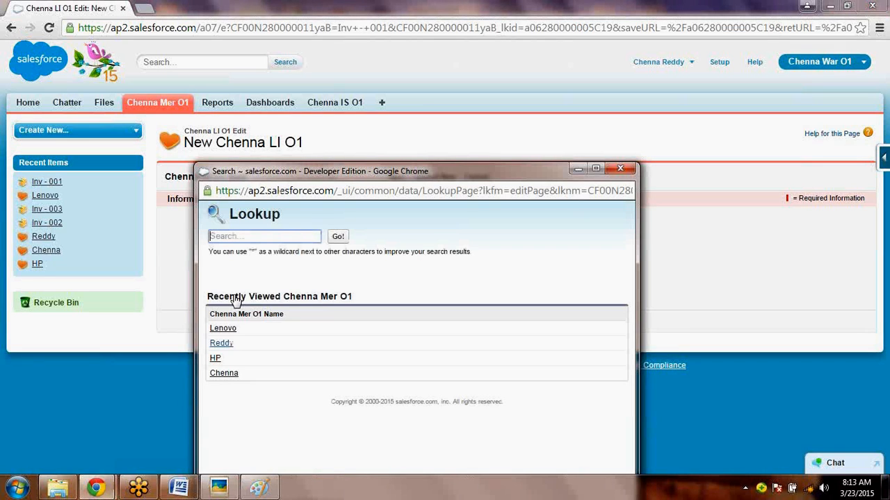
left_click(223, 328)
left_click(398, 322)
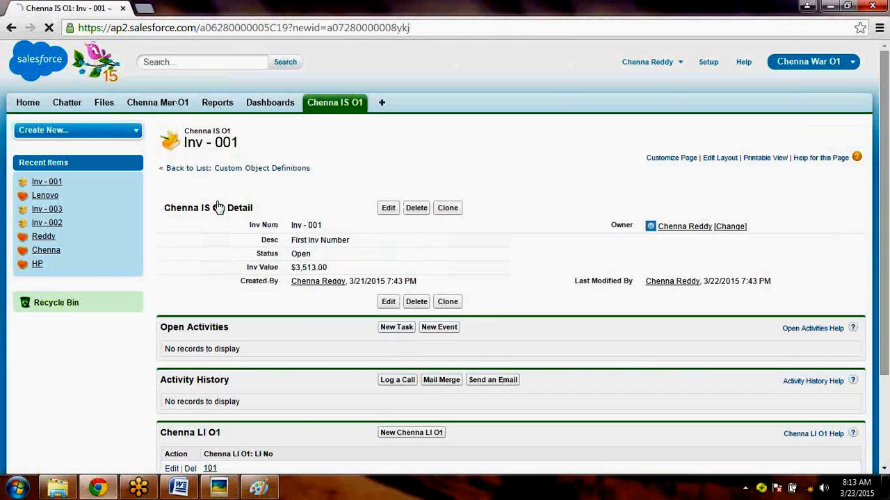
Step: Reopen the Lenovo record of Chenna Mer O1 to see whether its TI reflects the saved line item
left_click(158, 104)
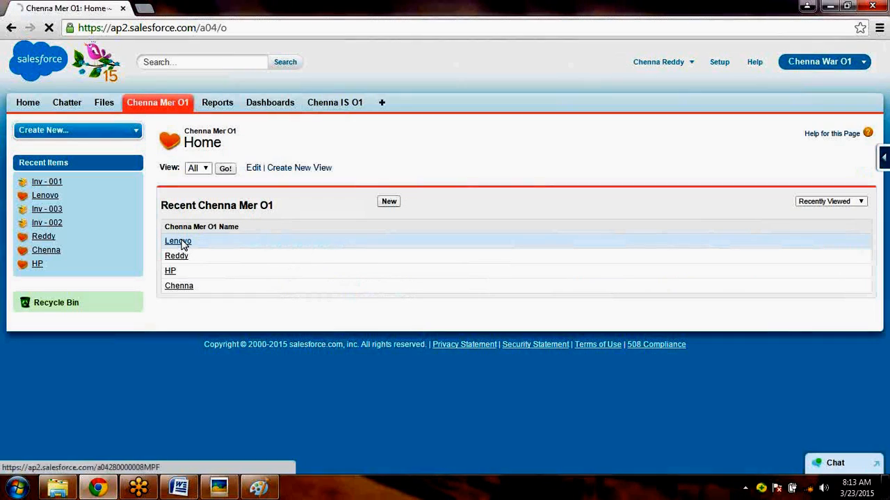
left_click(184, 243)
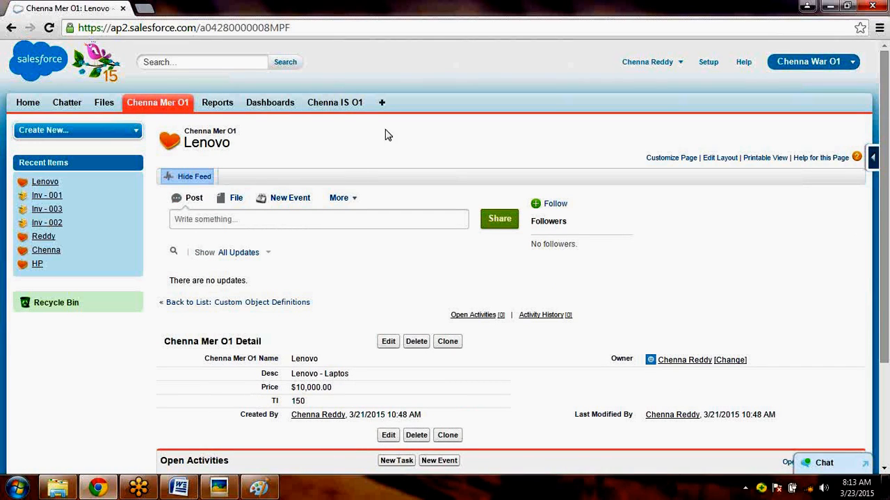
Step: Delete Chenna LI O1 record 110 from the Inv - 001 invoice
left_click(354, 111)
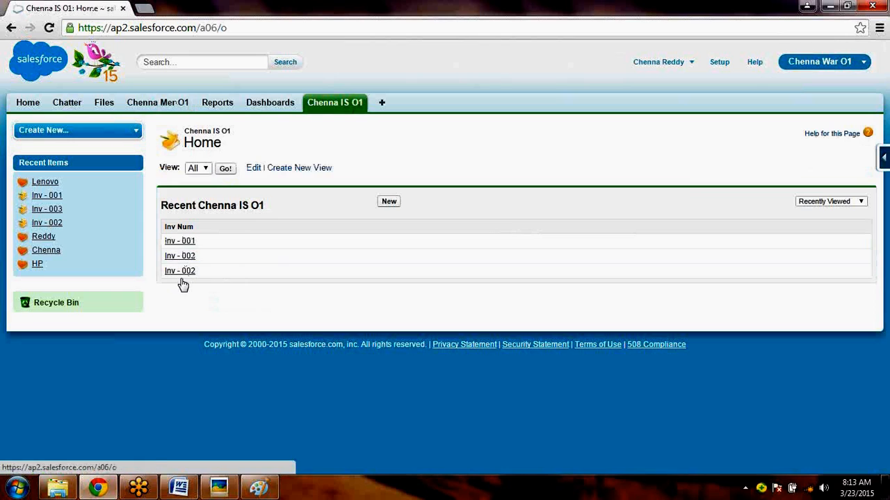
left_click(183, 242)
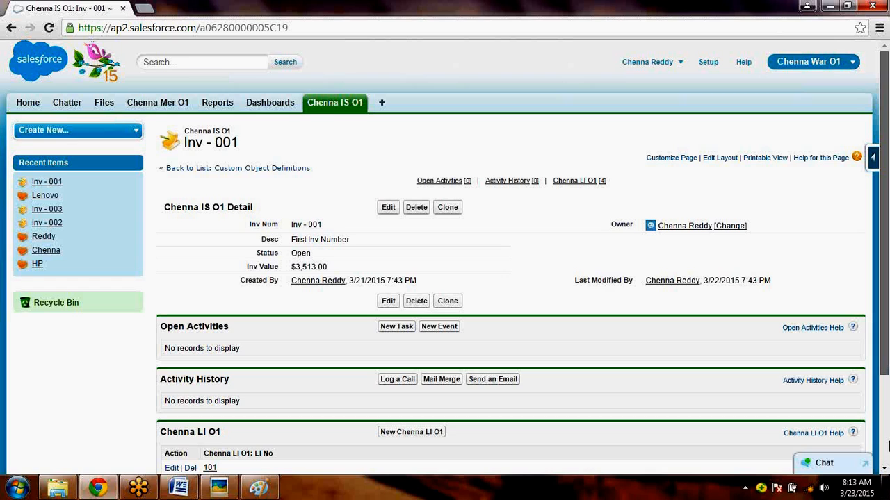
left_click(885, 467)
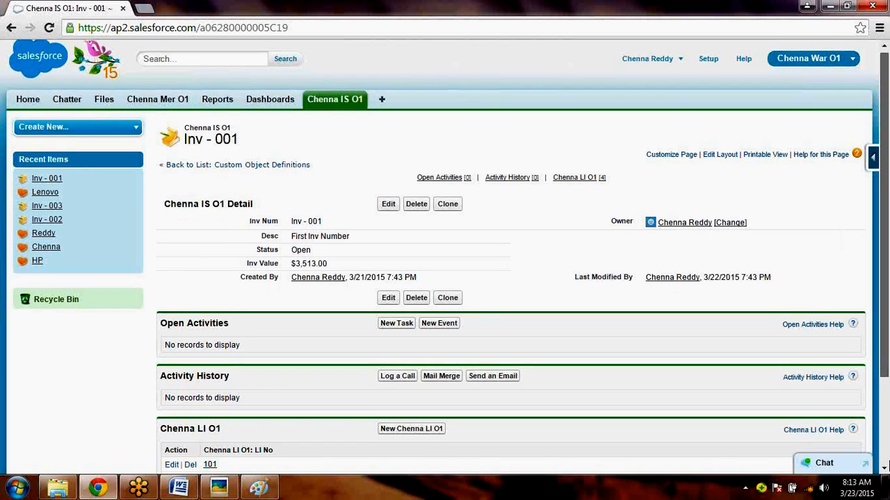
scroll(191, 401, "down", 3)
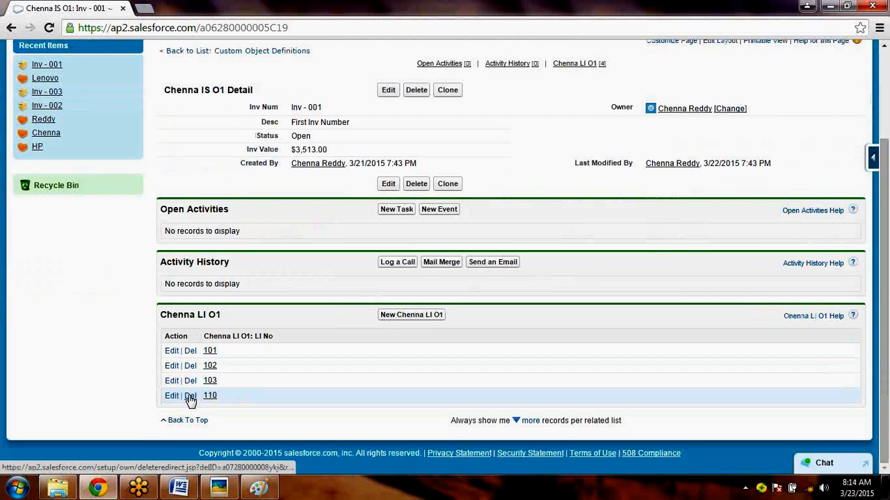
left_click(190, 396)
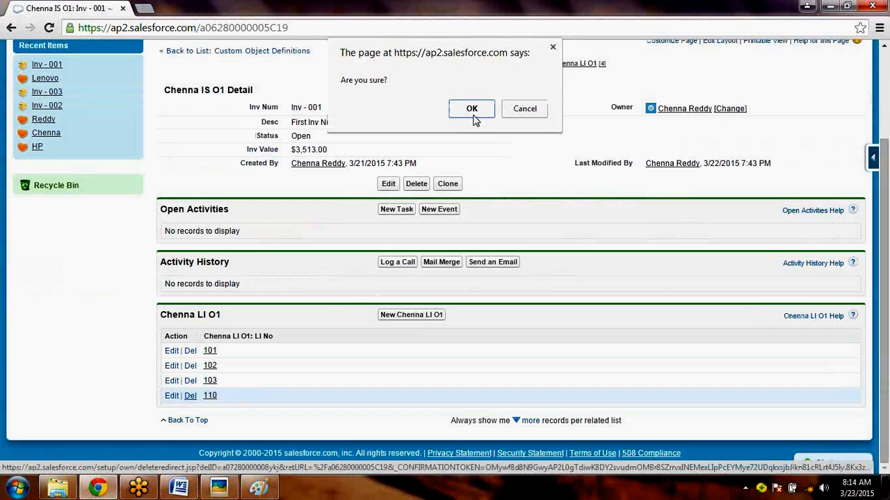
left_click(472, 117)
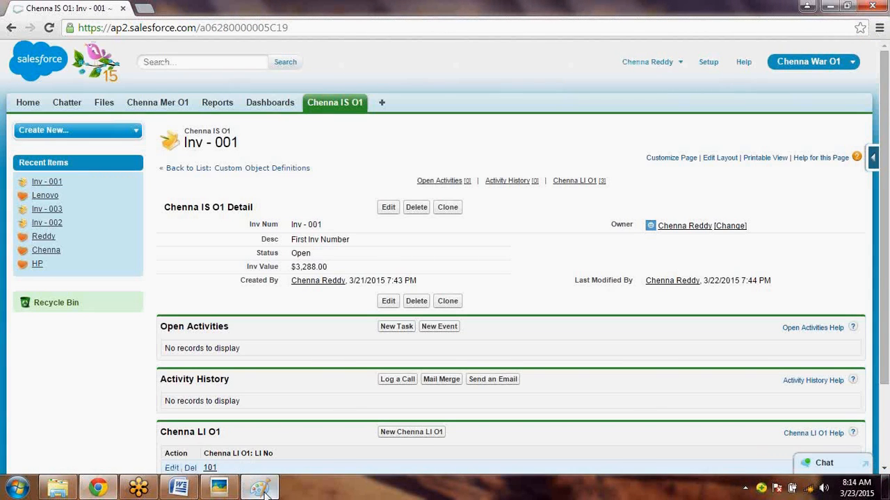
Step: Switch to Paint, cut the Chenna War O1 diagram out of the capture and close the picture without saving
left_click(259, 489)
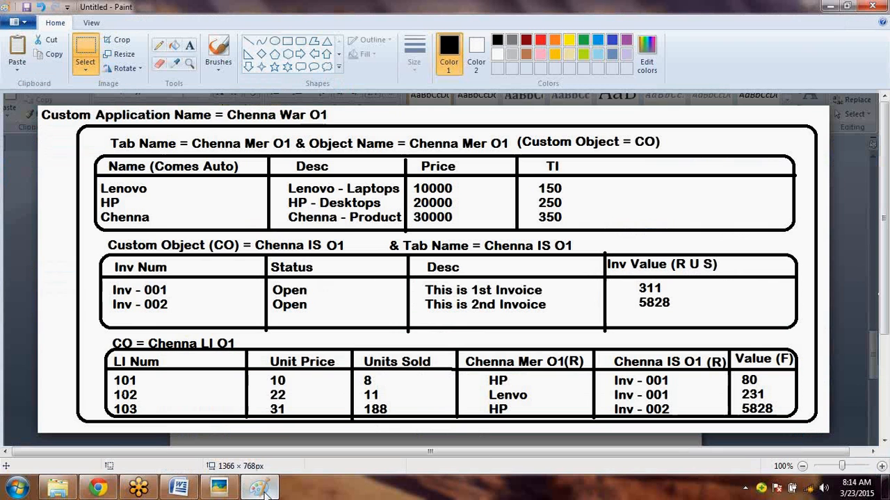
left_click_drag(39, 108, 240, 206)
left_click_drag(438, 345, 827, 426)
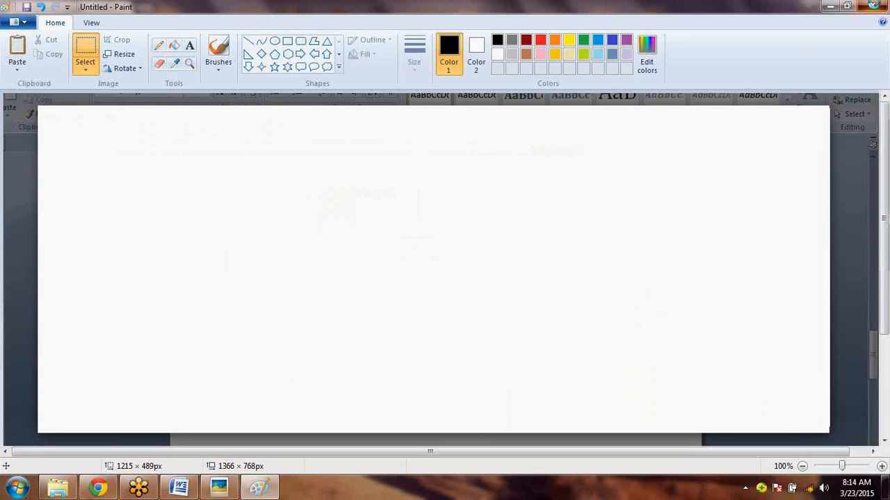
left_click(873, 6)
left_click(470, 245)
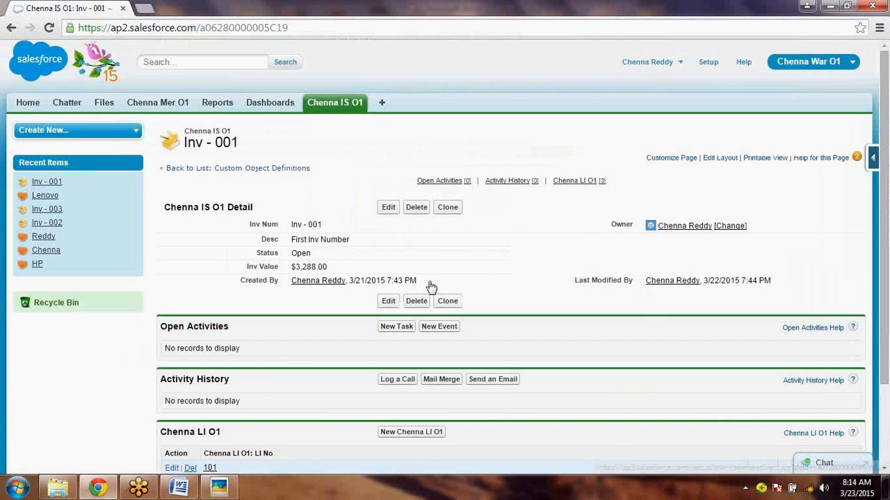
Step: Switch to Word and paste the diagram below the "Automating Process using WF's?" line
left_click(189, 488)
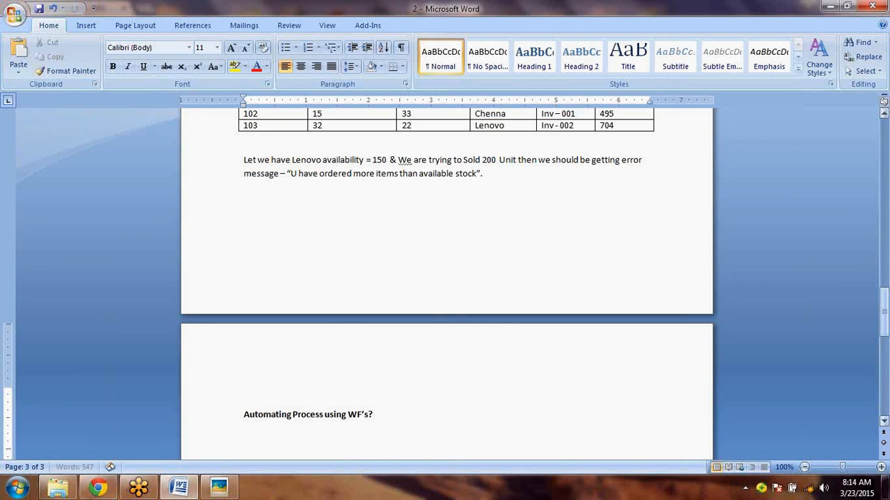
scroll(446, 278, "down", 4)
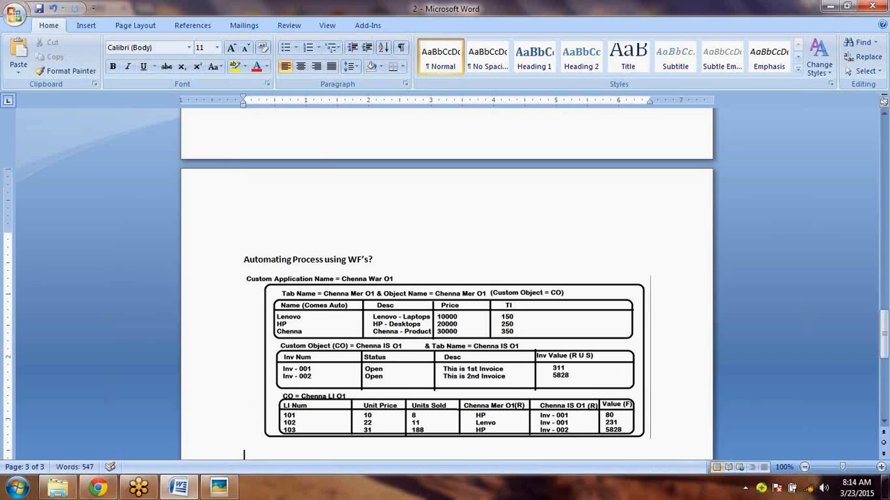
Step: Start a line below the diagram with the text "Let Lenovo TI (Availability"
type("Let")
scroll(446, 313, "down", 1)
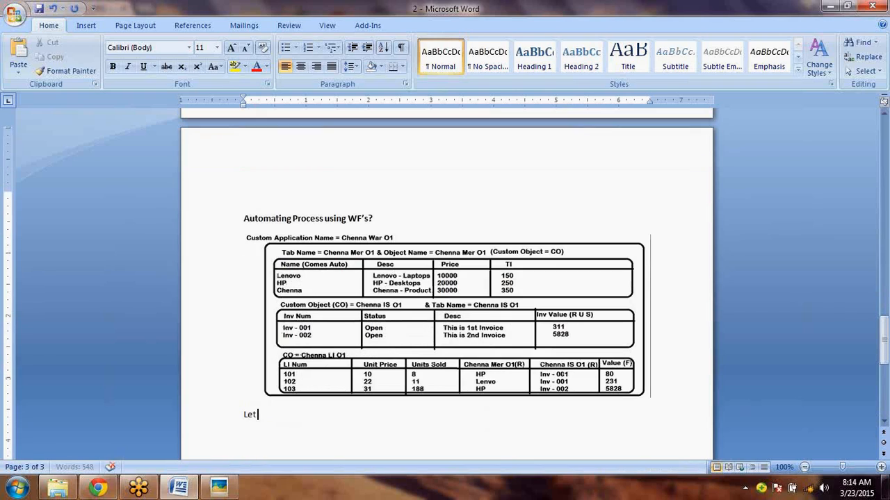
type("we crea")
key("BackSpace")
key("BackSpace")
key("BackSpace")
key("BackSpace")
key("BackSpace")
key("BackSpace")
key("BackSpace")
key("BackSpace")
key("BackSpace")
type("Lenvo")
key("BackSpace")
key("BackSpace")
type("ovo TI (Availa")
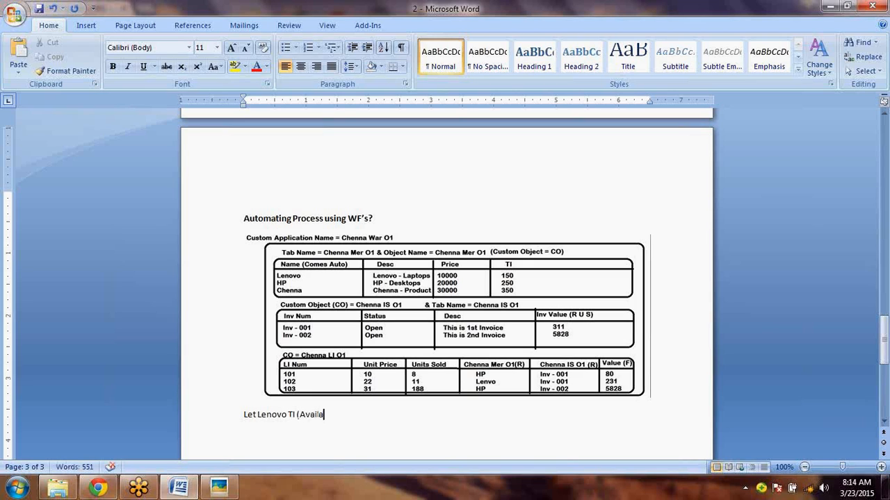
key("BackSpace")
type("lability")
Step: Correct the spelling of "Availability", complete the sentence with ") = 150." and save the document
left_click(322, 407)
left_click(322, 415)
right_click(324, 416)
left_click(405, 266)
type("= 1")
key("BackSpace")
key("BackSpace")
key("BackSpace")
key("BackSpace")
type(") = 150.")
key("ctrl+s")
Step: Continue the paragraph with "Let we are trying to enter one more LI"
type("Let we are trying t")
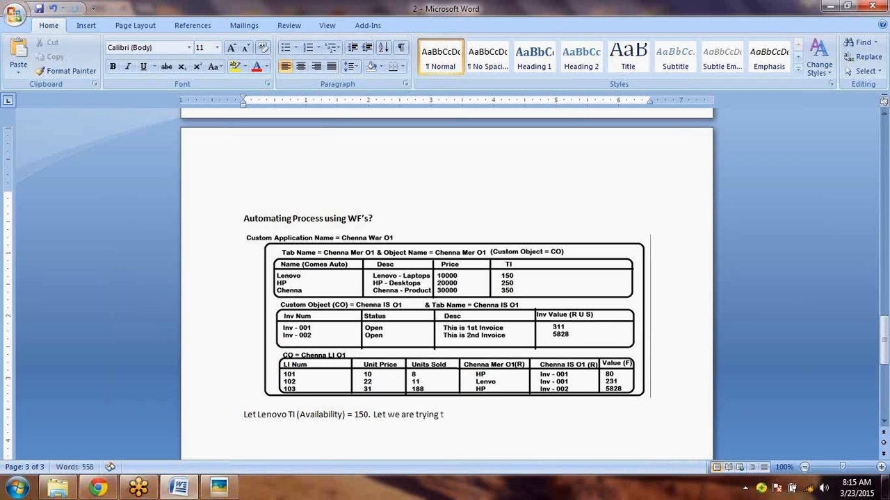
type("o enter one more LI ")
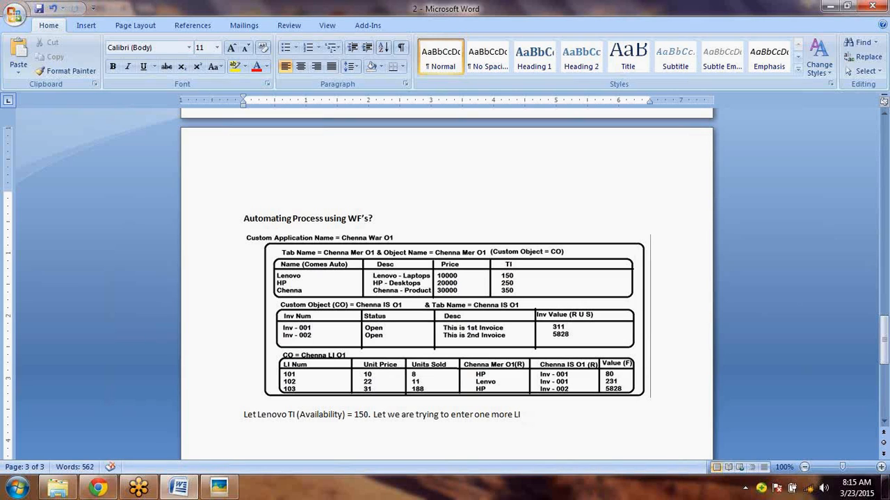
type("(104   150   25 Lenovo")
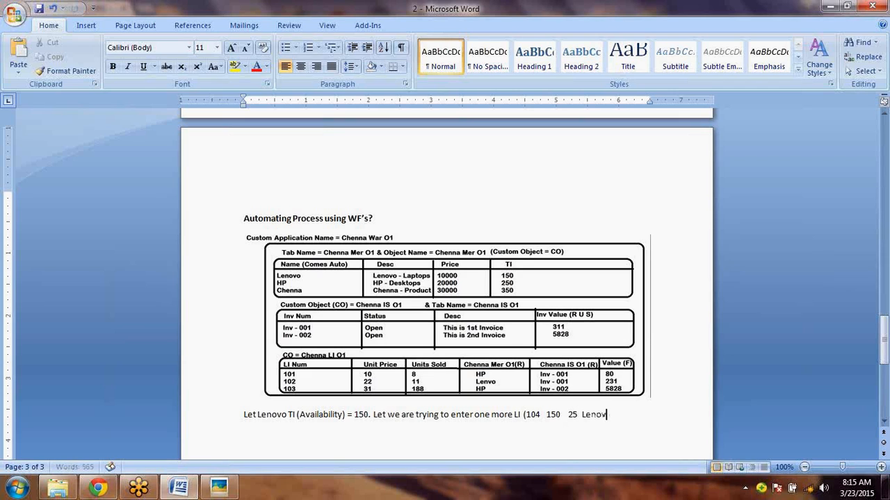
Step: Open a parenthesis after "LI" and list the line item values 104, 150, 25 and Lenovo, separated by spaces
key("Left")
key("Left")
key("Left")
key("Left")
key("Right")
key("Right")
key("Right")
key("Right")
key("Right")
key("Right")
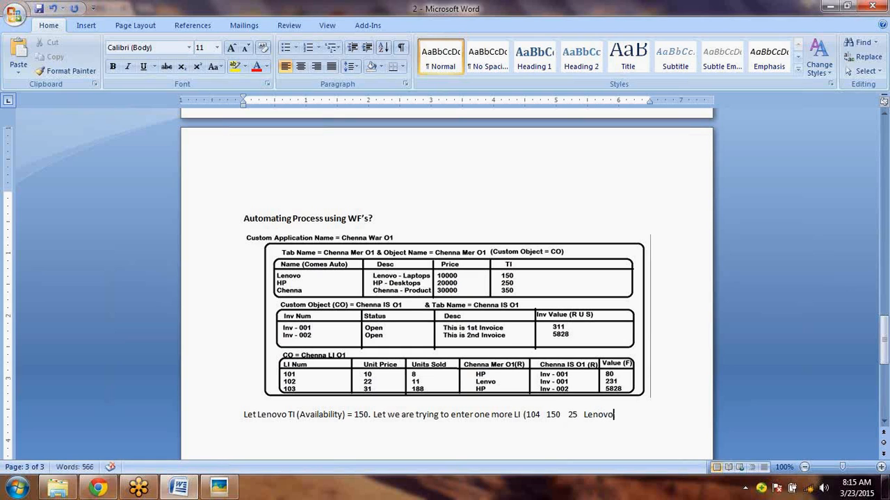
Step: Complete the line item values with "Inv – 001" and 45, and close the parenthesis
type("INv")
key("BackSpace")
key("BackSpace")
type("nv - 001")
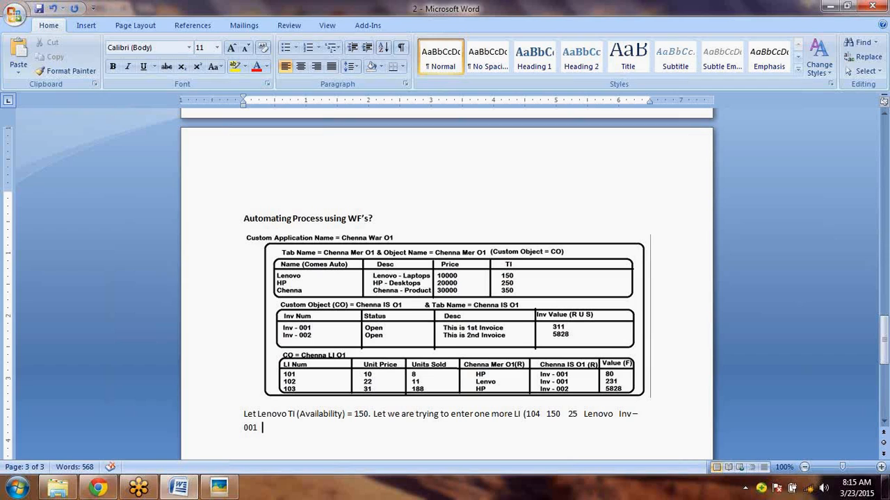
type("45))")
key("BackSpace")
Step: End the sentence with a full stop, add "Here Unit Sold = 25." and save the document
left_click(577, 414)
double_click(598, 414)
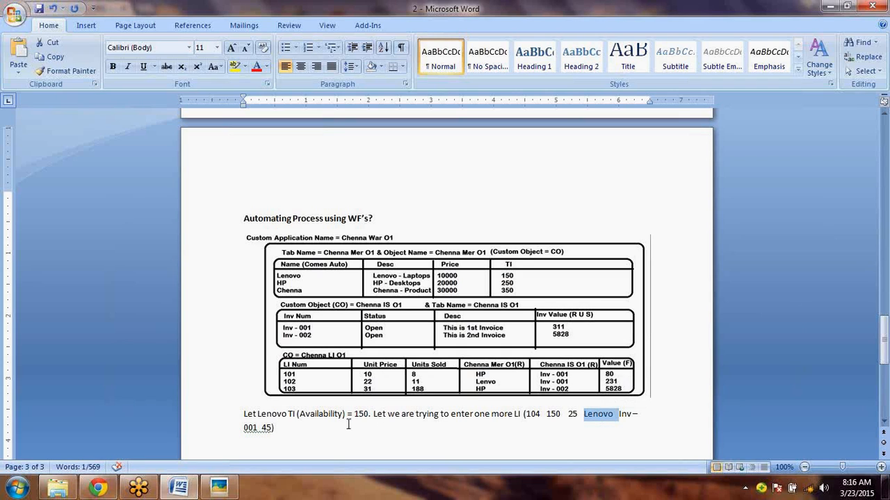
left_click(295, 430)
type(". h")
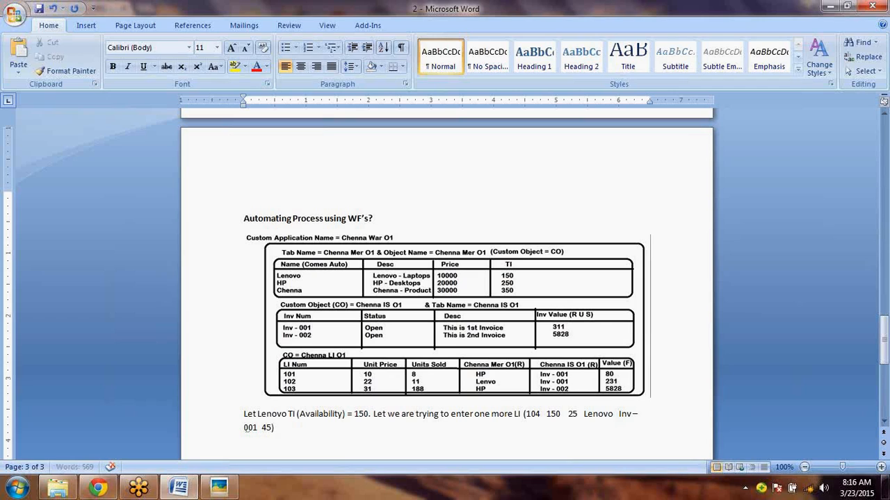
type("ere Unit Sold")
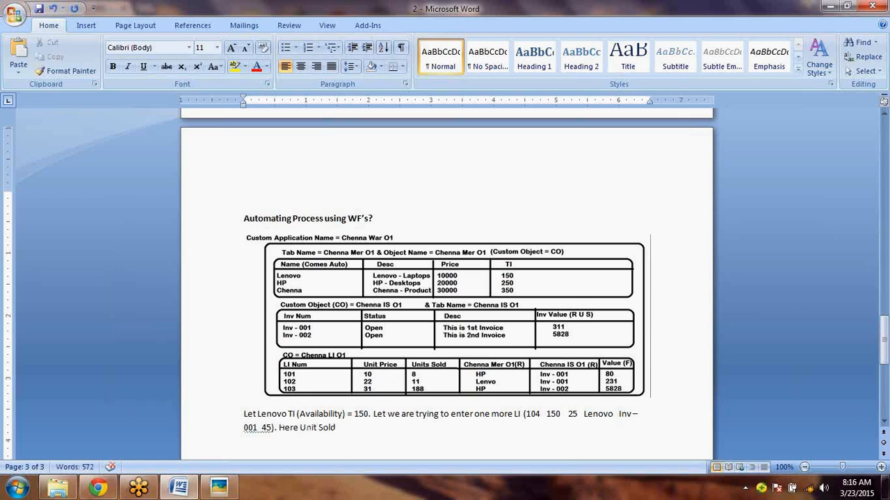
type(" = 25.")
key("ctrl+s")
left_click_drag(373, 414, 383, 428)
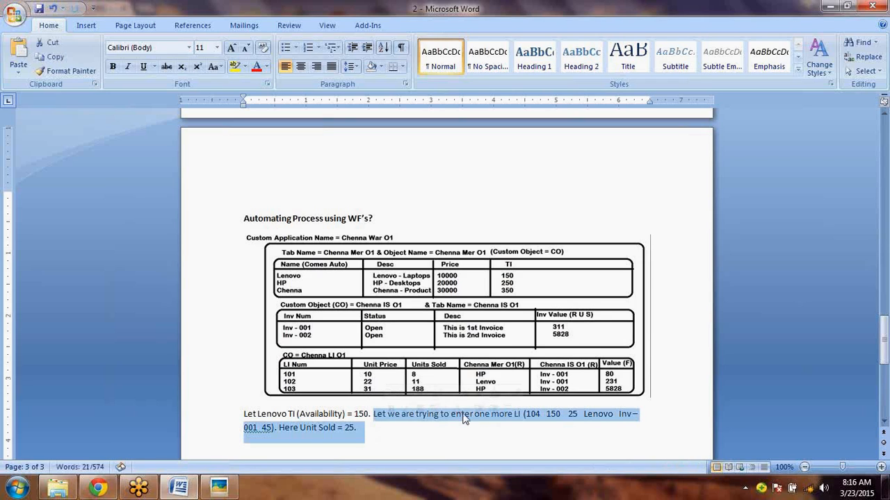
left_click(546, 443)
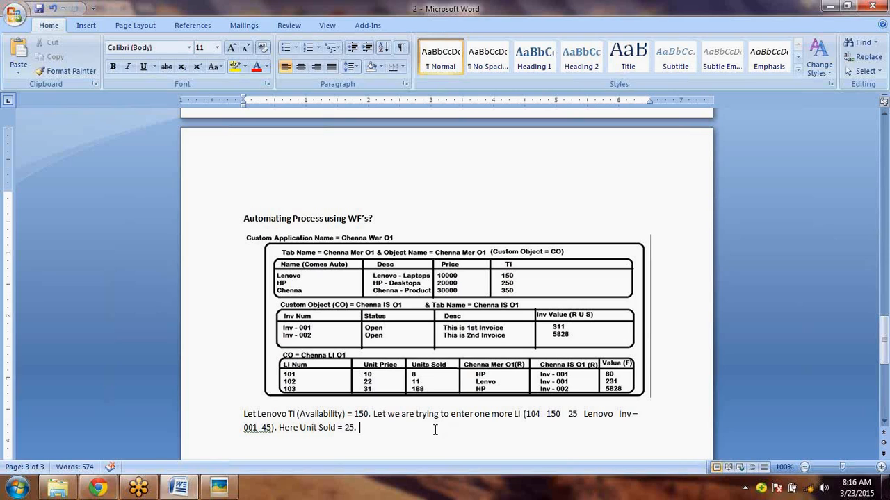
Step: Continue the paragraph with "Now after 25 sold out, we should be having"
type("Now after 25 solt")
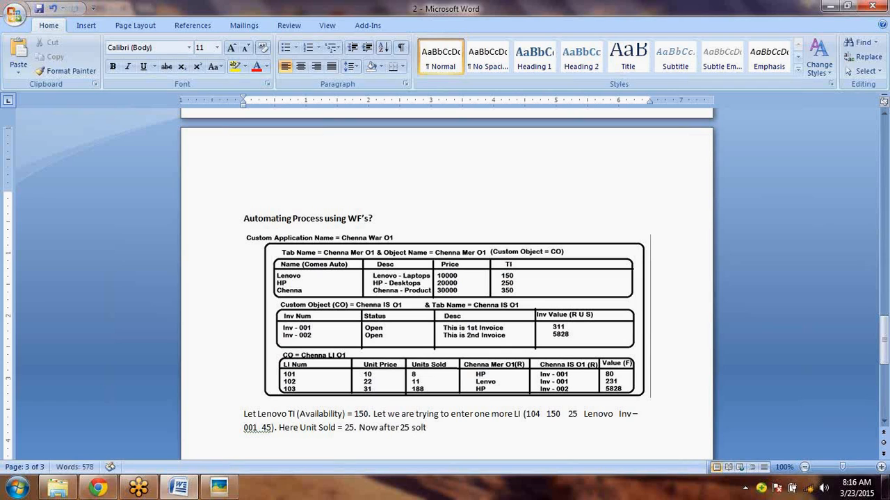
key("BackSpace")
type("d out, we should be h")
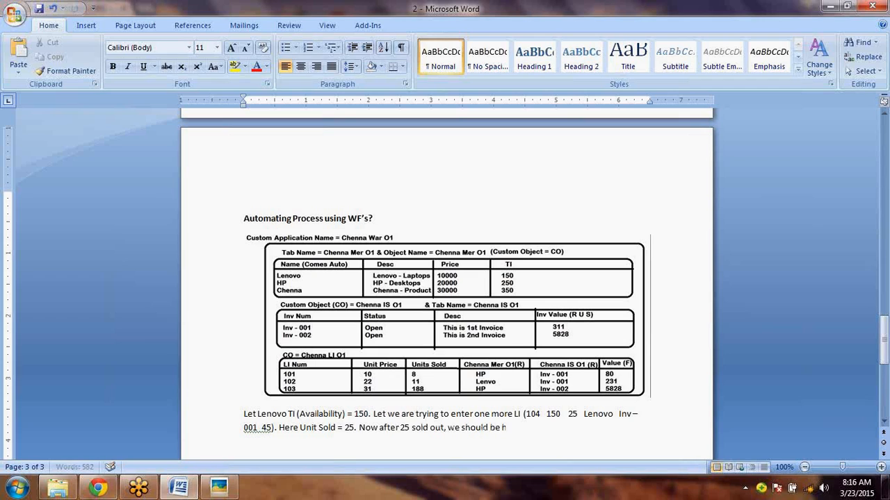
type("aving Merchantise")
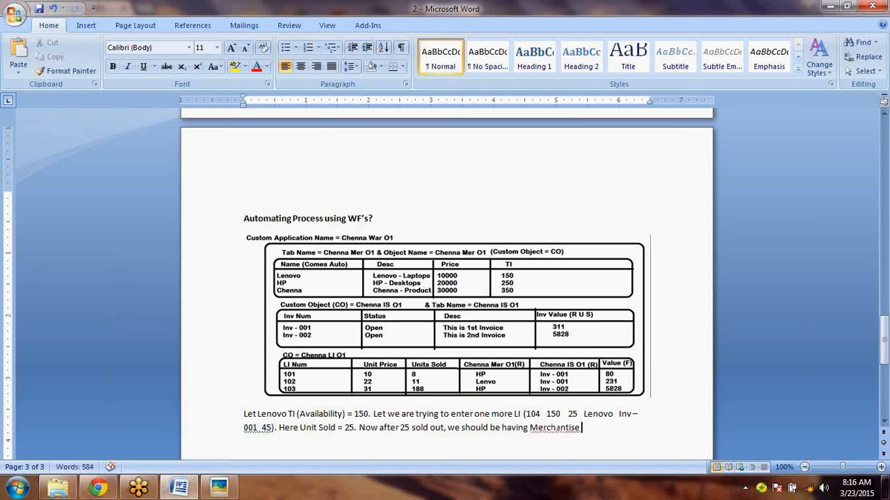
Step: Add the word "Merchandise", correcting its spelling with the suggested form, followed by "TI ="
right_click(552, 428)
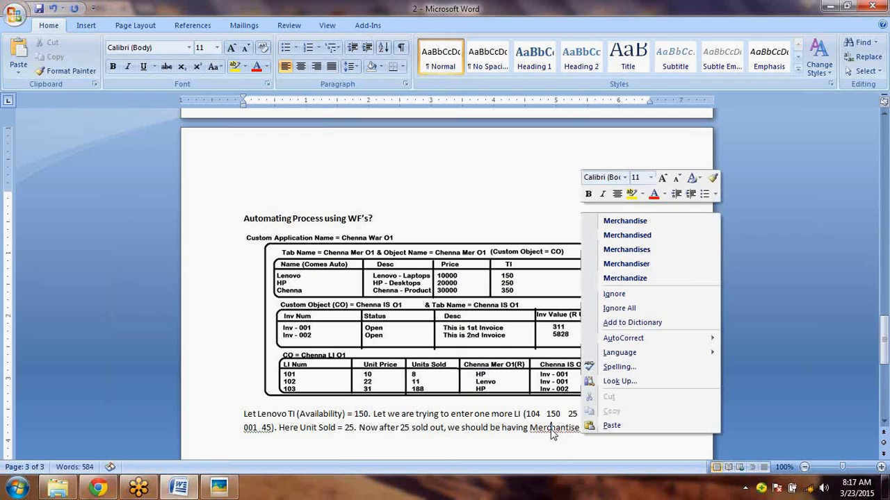
left_click(673, 221)
type("TI =")
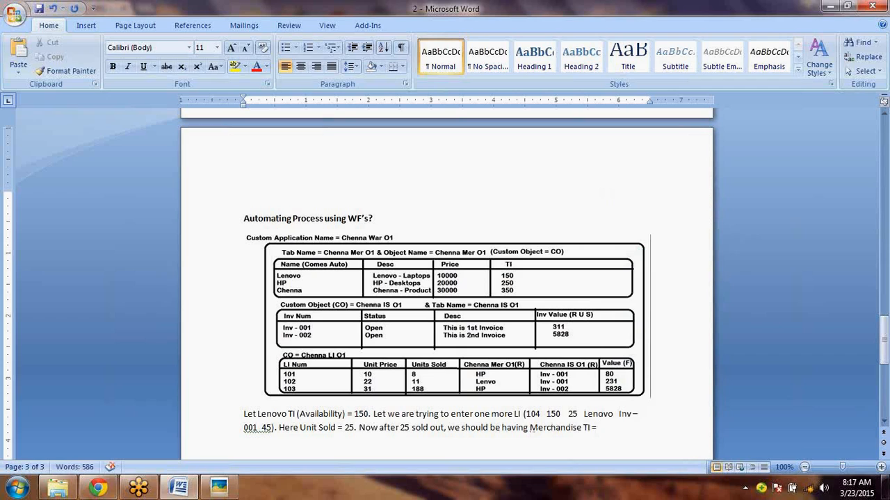
type(" 150 - 25")
Step: Complete the sentence with "125 (150 – 25)." and start a new paragraph below it
left_click(599, 428)
type("13")
key("BackSpace")
type("25 ")
type("(")
type(").")
key("Return")
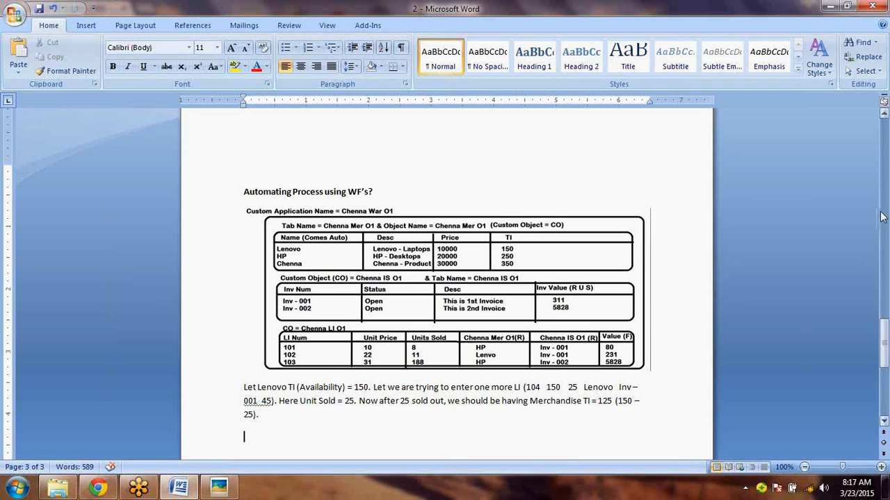
Step: Switch to Salesforce in Chrome, open Setup and expand the Create section under Build
left_click_drag(886, 336, 887, 351)
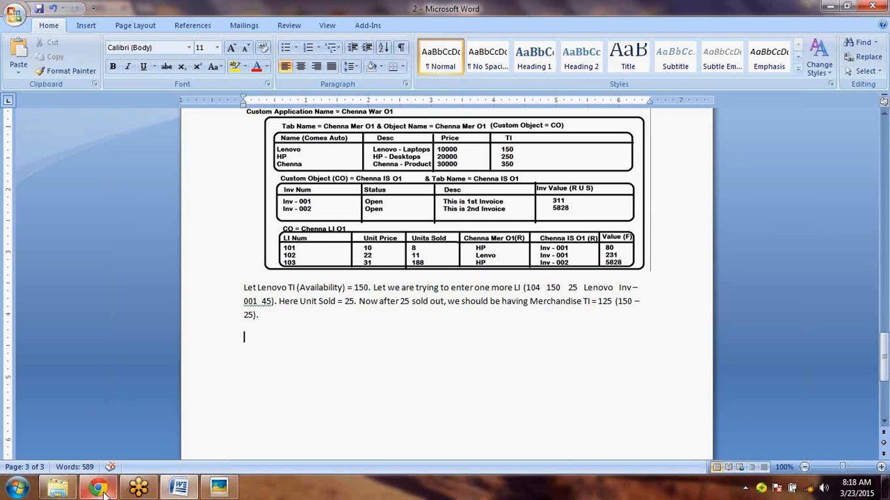
mouse_move(103, 490)
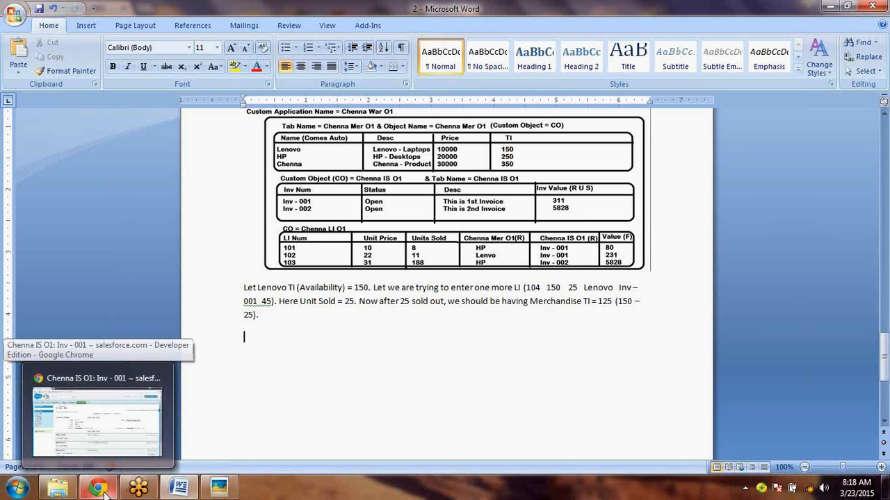
left_click(103, 490)
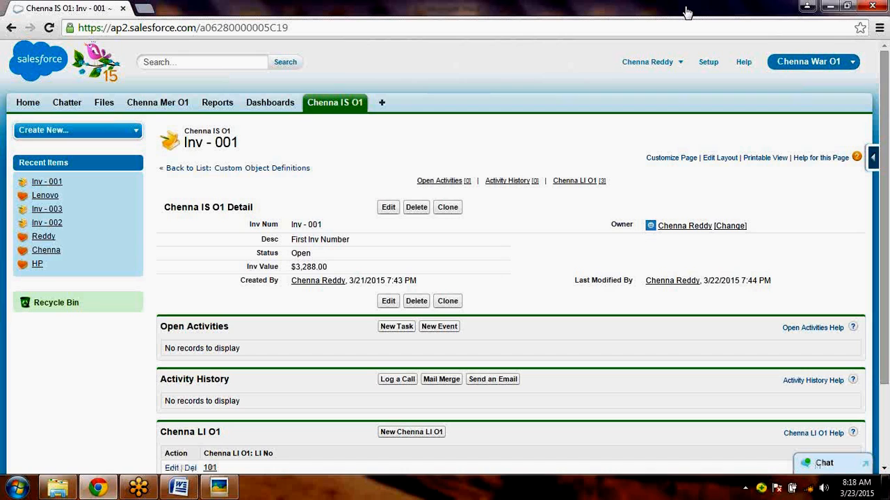
left_click(709, 63)
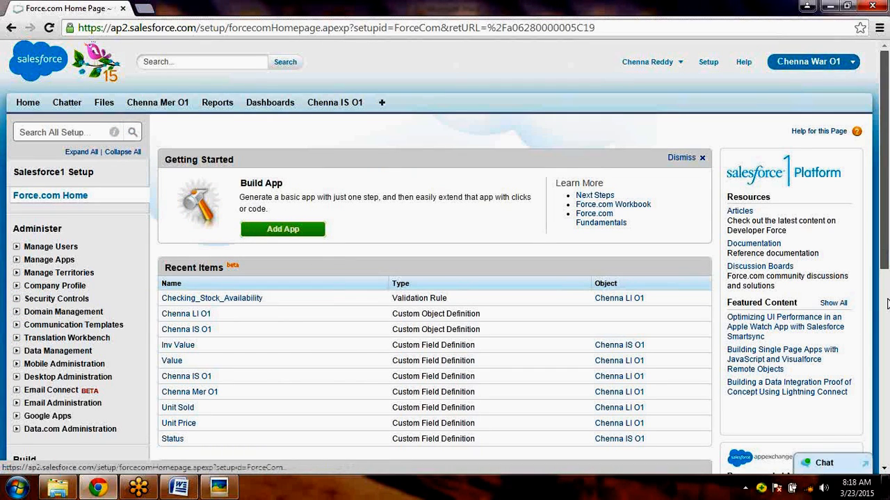
scroll(887, 303, "down", 1)
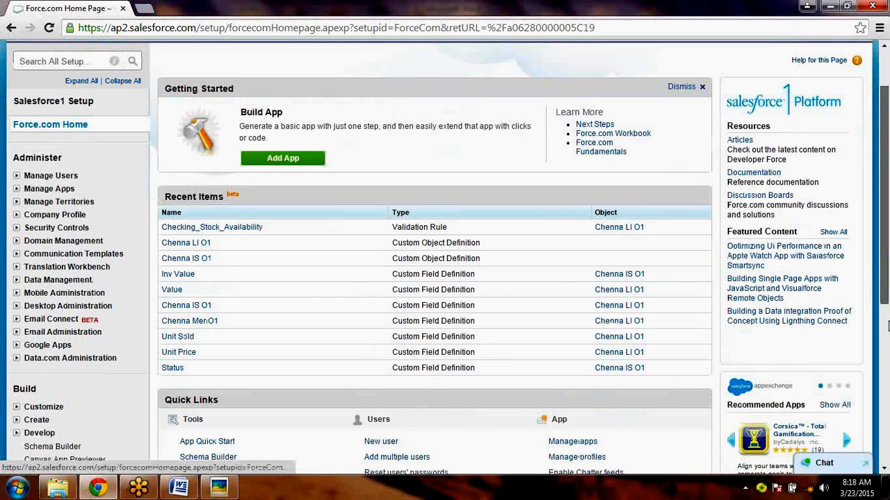
scroll(887, 326, "down", 1)
left_click(17, 351)
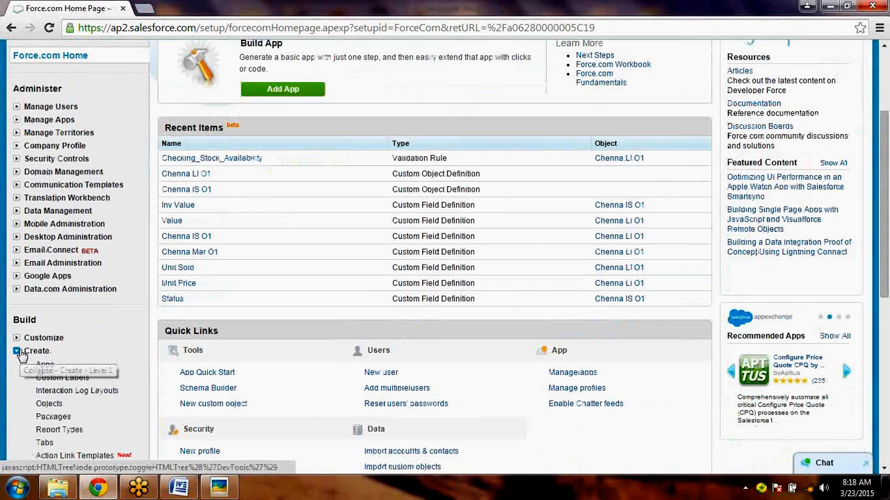
Step: View the 2.png data model image and close it, and open Workflow Rules under Workflow & Approvals
mouse_move(232, 491)
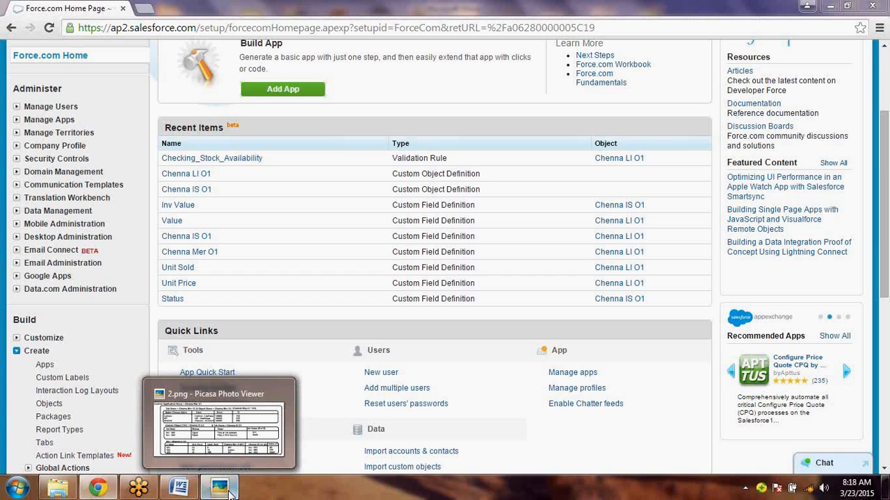
left_click(219, 488)
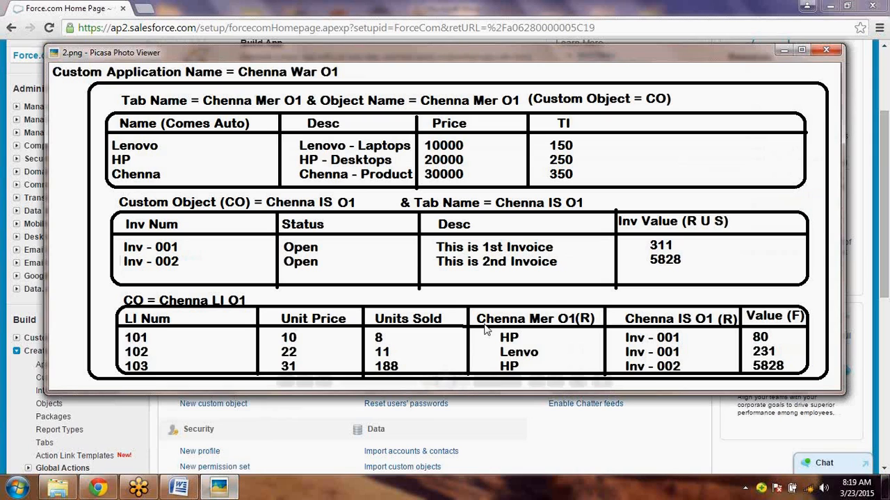
left_click(827, 52)
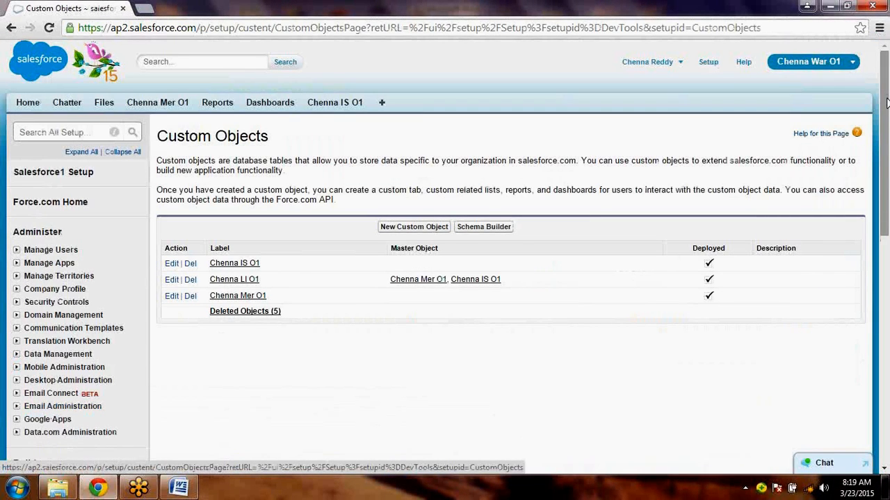
left_click_drag(887, 103, 887, 196)
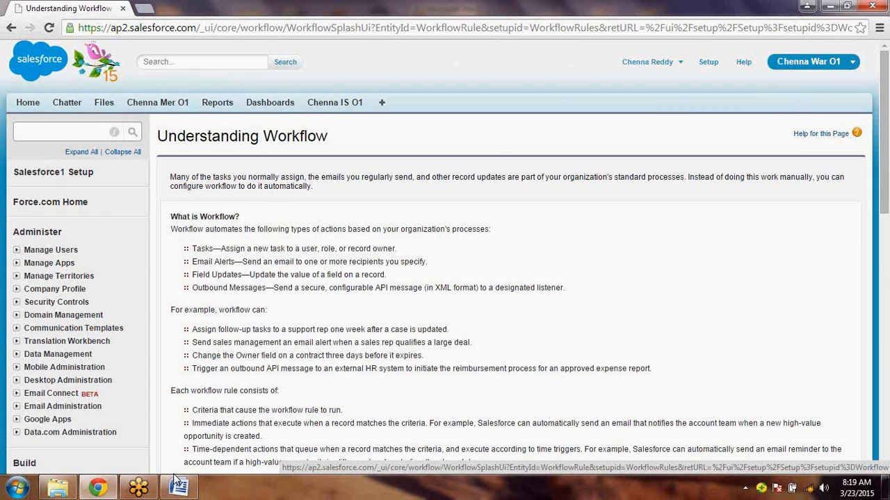
Step: Review the stock scenario and its object tables in the Word document and return to Salesforce
left_click(178, 486)
left_click_drag(884, 351, 884, 330)
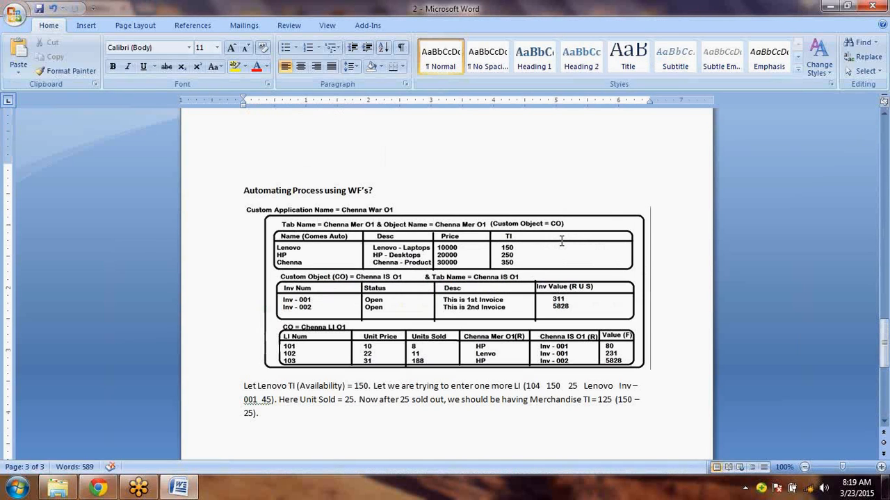
key("alt+Tab")
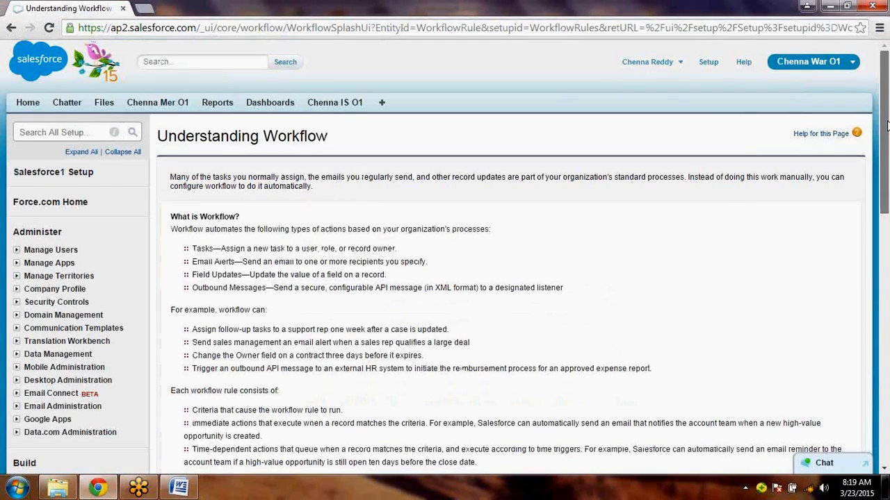
Step: Open Workflow Rules and continue past the Understanding Workflow introduction to the list of all workflow rules
left_click_drag(888, 156, 889, 168)
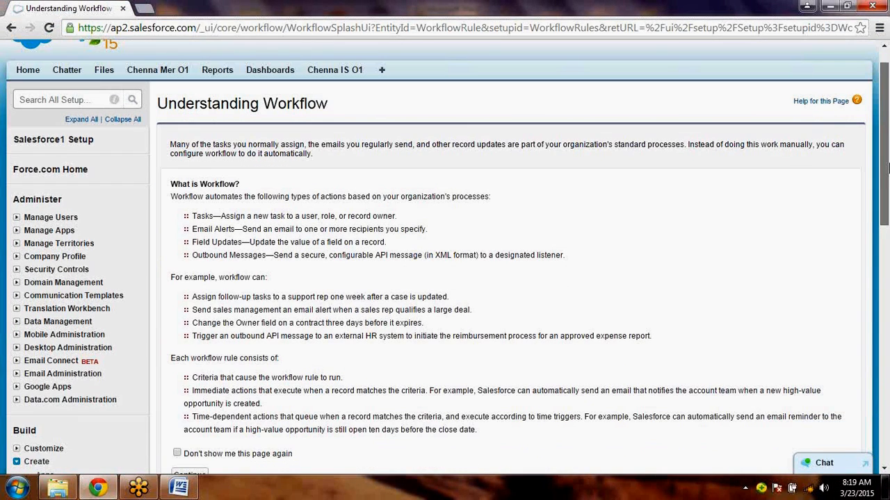
scroll(887, 168, "down", 3)
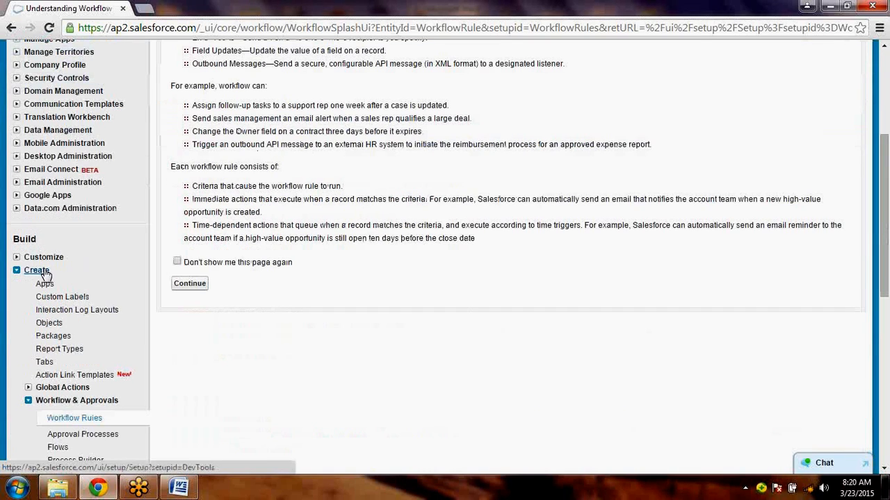
left_click(80, 419)
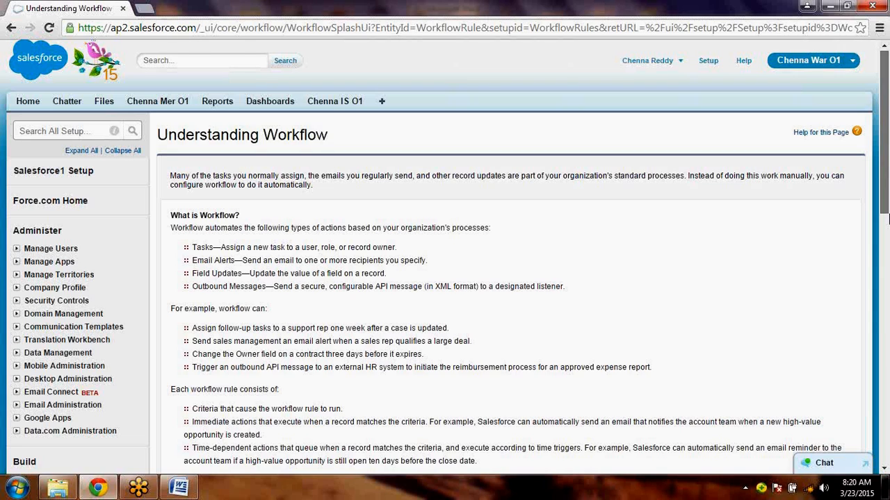
scroll(887, 219, "down", 3)
left_click(197, 295)
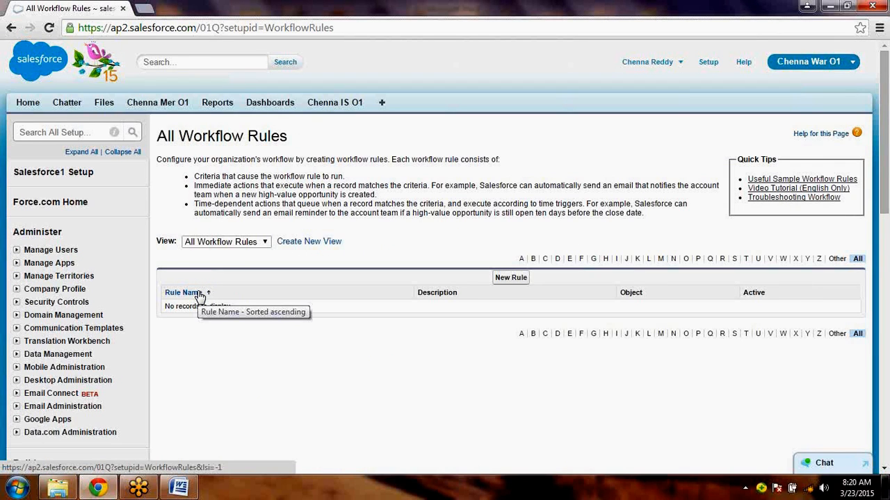
Step: Create a new workflow rule for the Chenna LI O1 object and proceed to its configuration
left_click(523, 278)
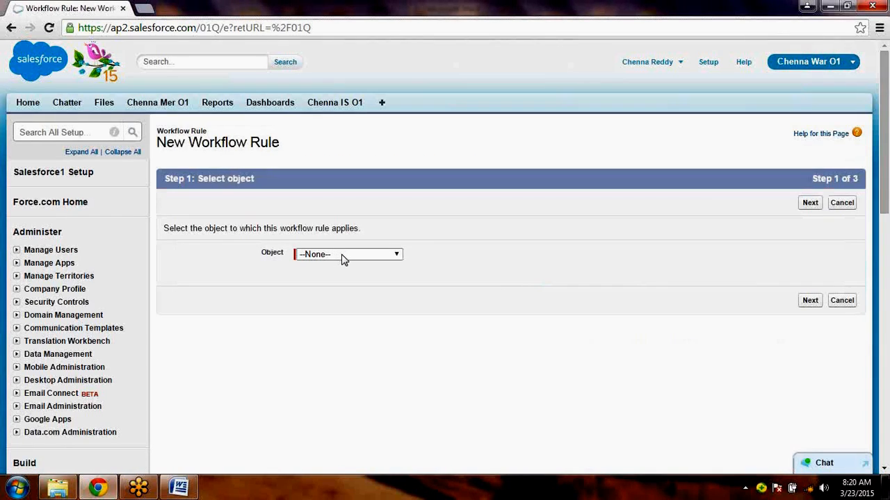
left_click(341, 256)
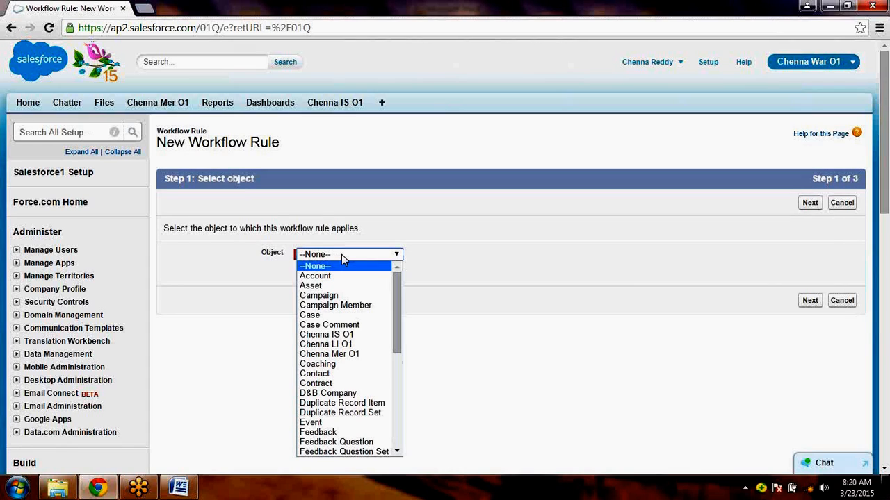
left_click(356, 346)
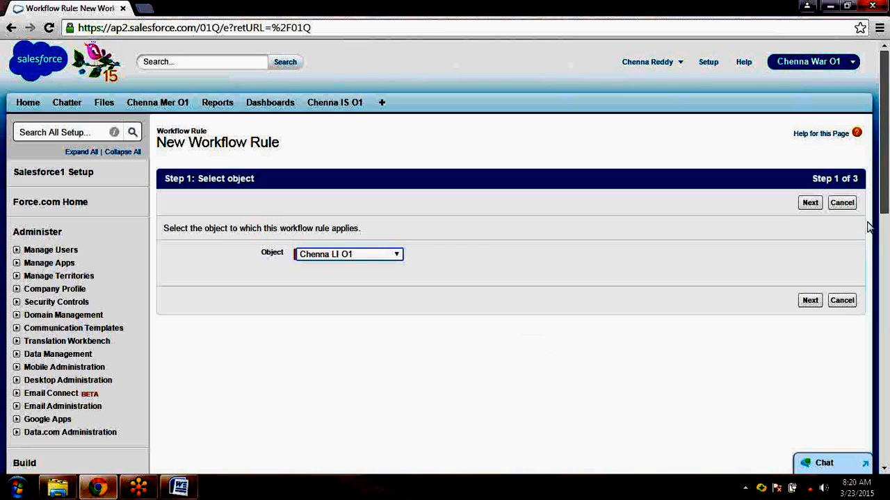
left_click(812, 207)
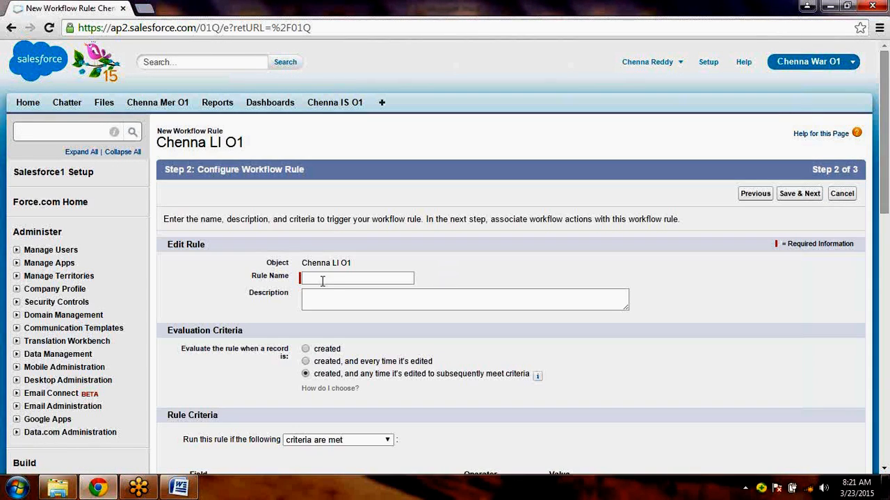
Step: Name the workflow rule "Chenna LI O1 Update TI"
left_click(323, 279)
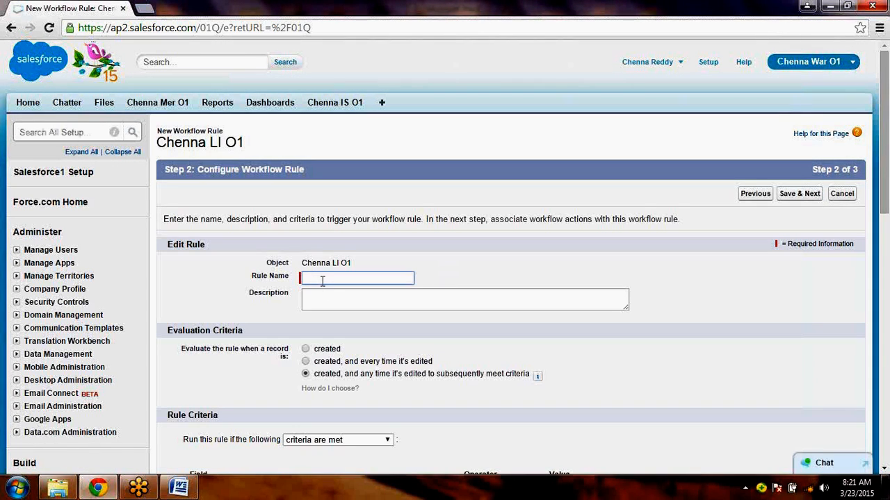
type("Ch")
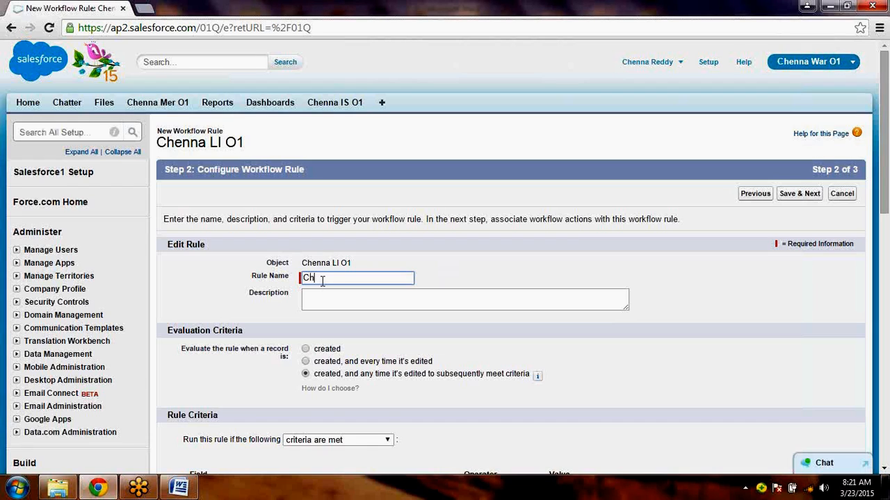
type("enna LI O1 ")
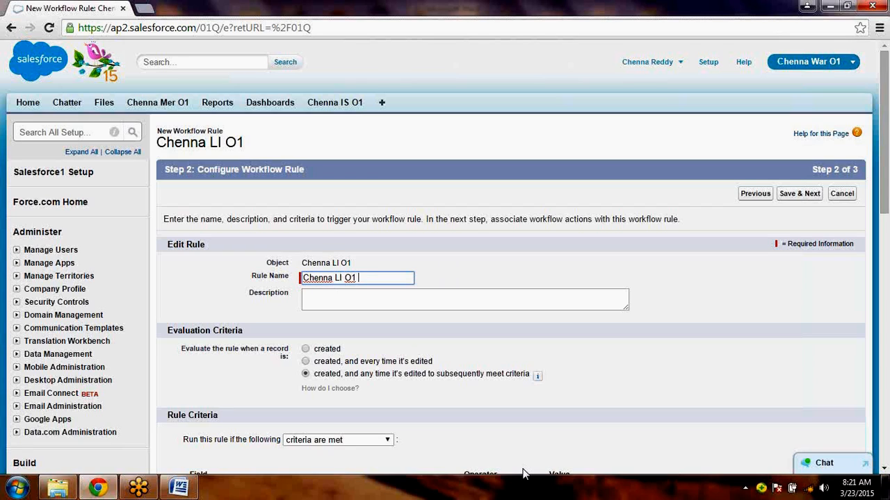
type("Update TI")
key("Tab")
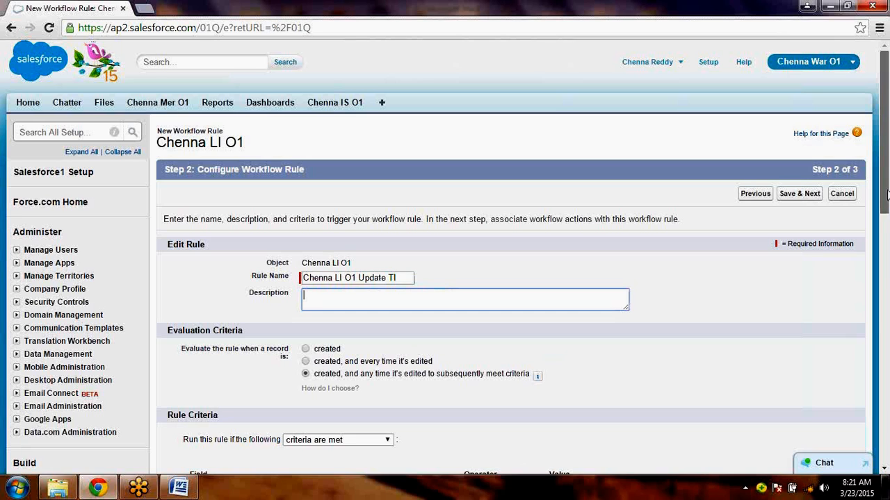
Step: Check the Chenna LI O1 table in the Word scenario and return to the workflow rule in Chrome
left_click_drag(888, 207, 888, 236)
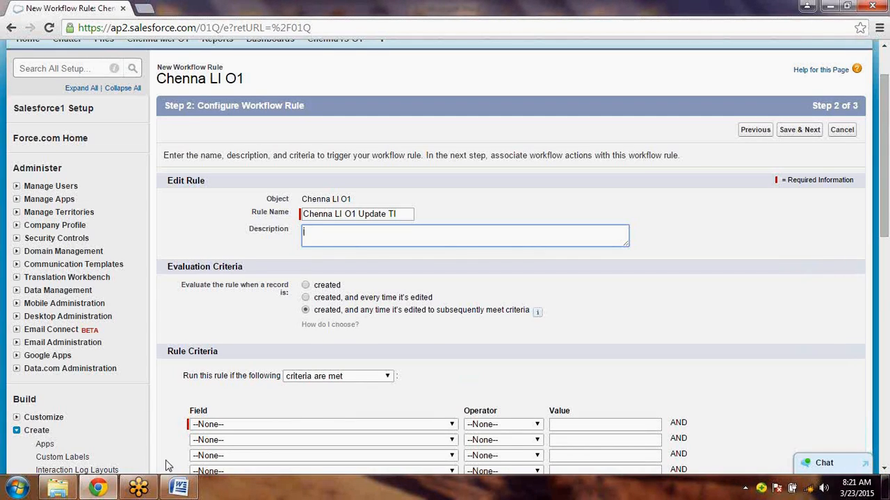
left_click(178, 489)
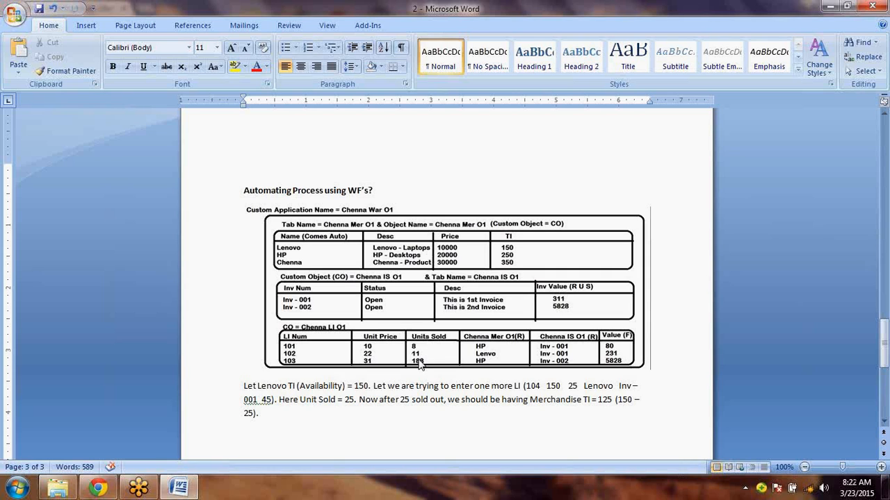
left_click(98, 489)
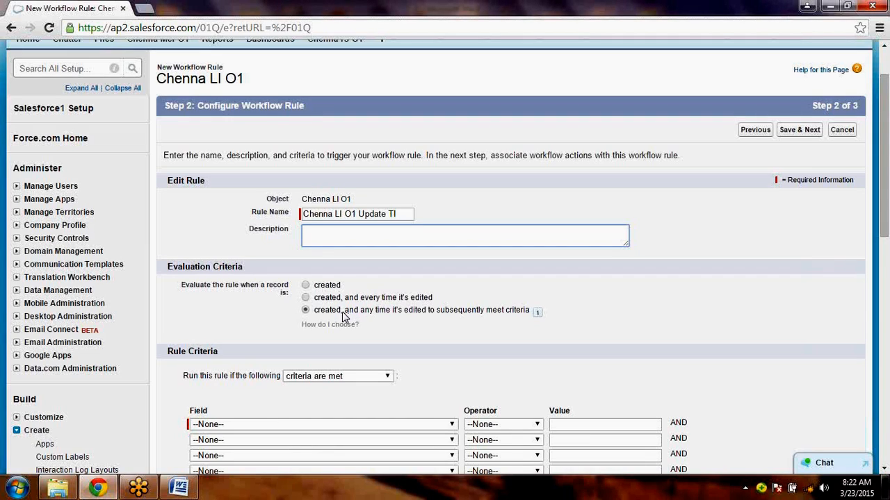
Step: Try the evaluation option "created, and every time it's edited", and switch back to "created, and any time it's edited to subsequently meet criteria"
left_click(306, 299)
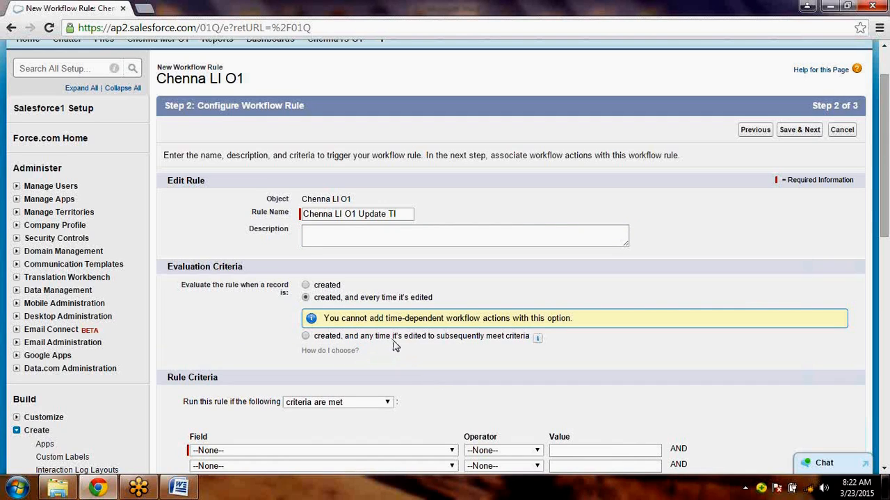
left_click(305, 336)
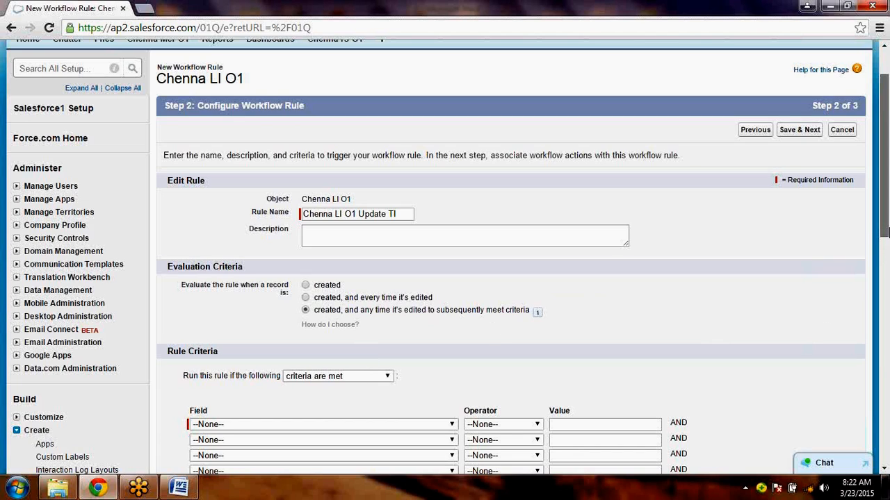
Step: Try the evaluation options "created" and "created, and every time it's edited", and return to "created, and any time it's edited to subsequently meet criteria"
left_click_drag(886, 232, 886, 258)
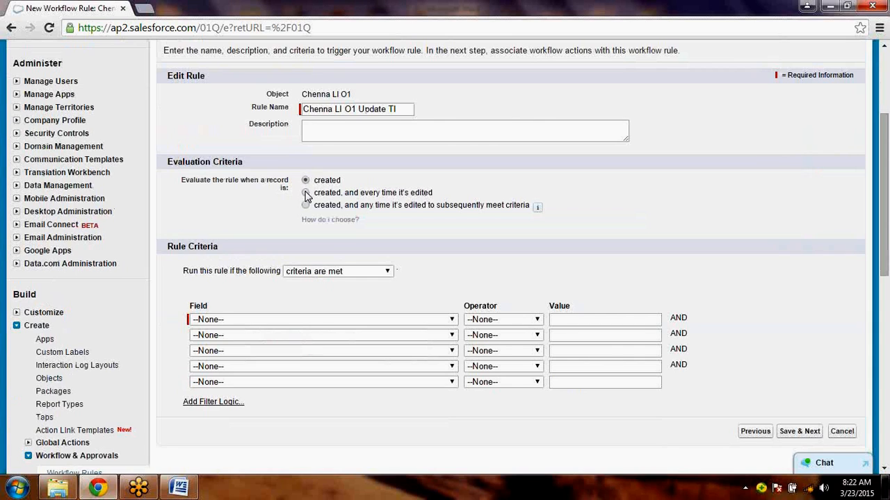
left_click(306, 193)
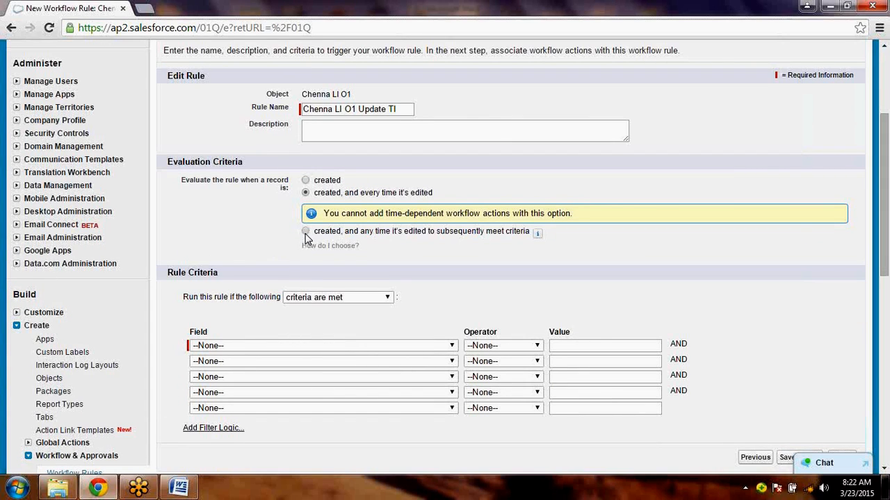
left_click(306, 233)
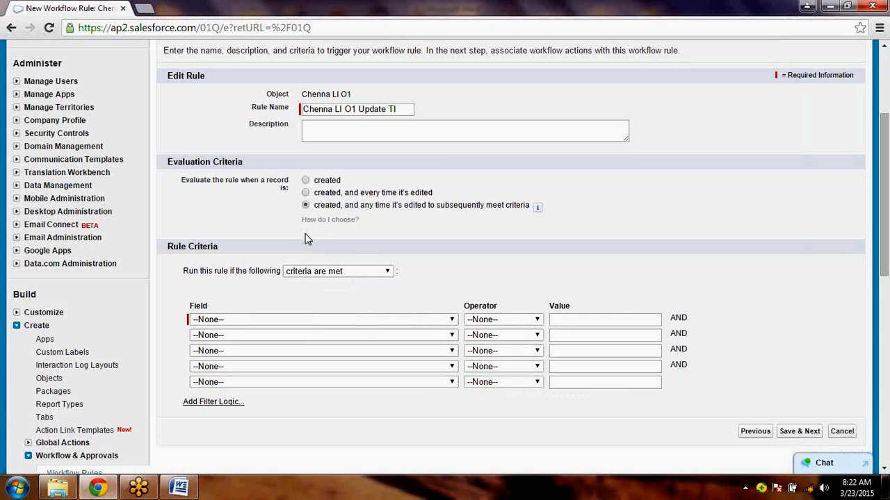
Step: Switch to the Word scenario and review the sentences on the units sold and the expected merchandise TI
left_click(182, 489)
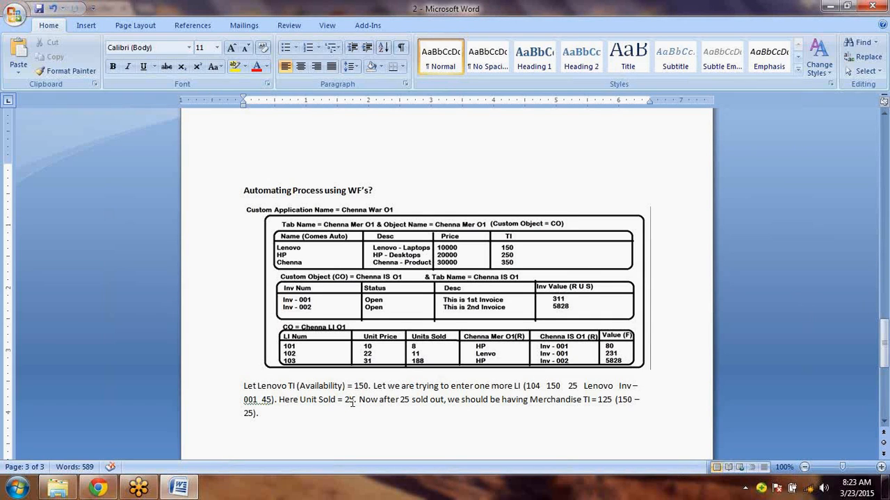
left_click_drag(353, 400, 301, 399)
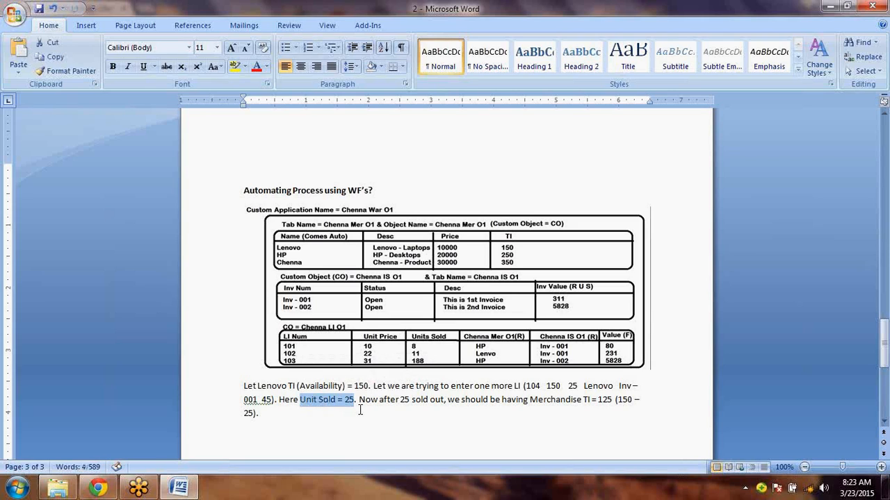
left_click_drag(372, 399, 437, 394)
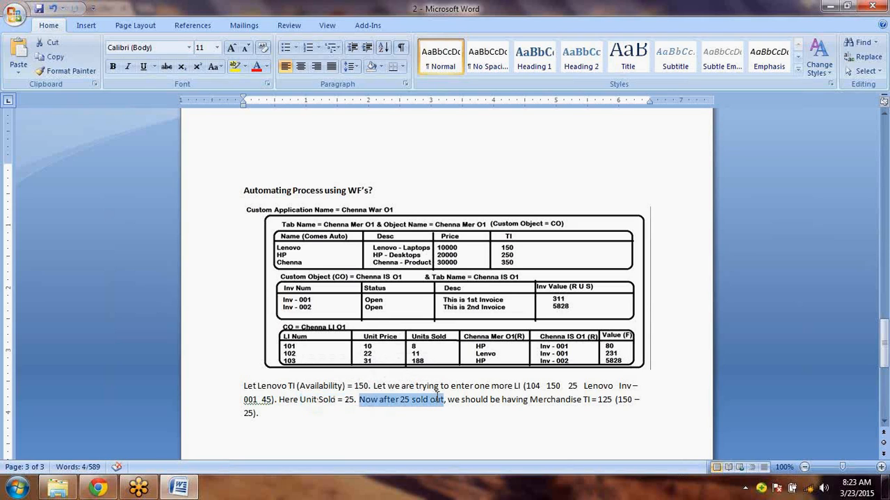
left_click(503, 401)
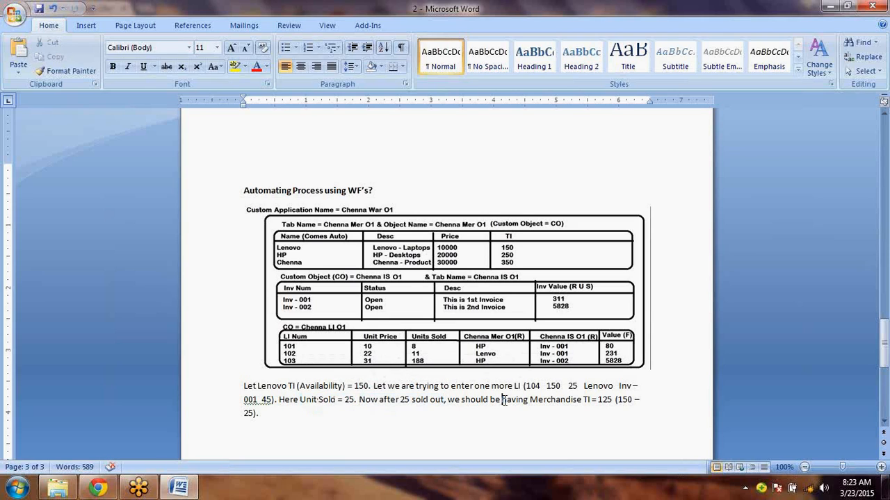
Step: Append "when Chenna IS O1 Status = Open." to the end of the scenario paragraph and save the document
left_click(603, 402)
key("ctrl+End")
key("BackSpace")
type("when Chenna I")
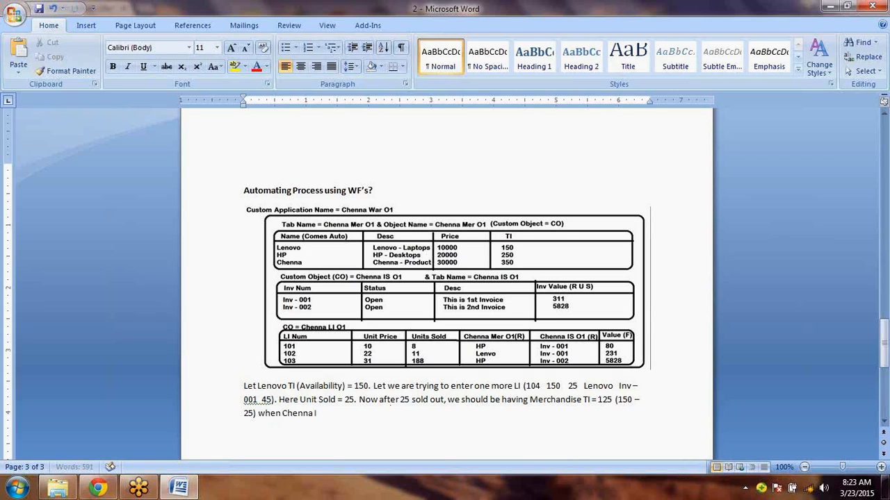
type("S O1 Status = Open")
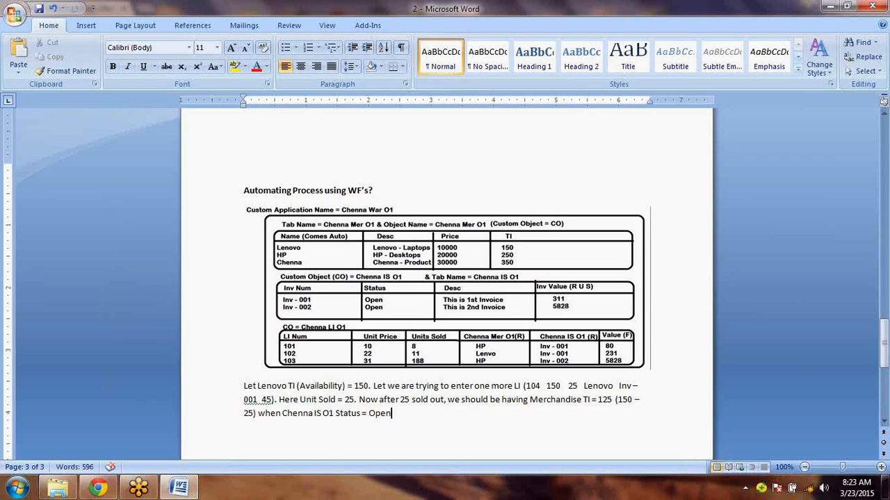
type(".")
key("Return")
key("ctrl+s")
Step: Return to the workflow rule in Chrome and go through all three evaluation options, ending on the subsequently-meet-criteria one
left_click_drag(395, 416, 302, 414)
key("alt+Tab")
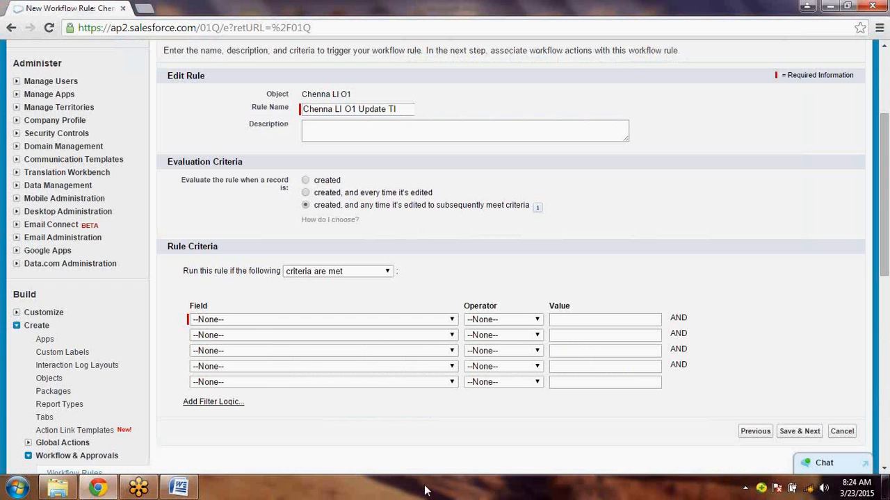
left_click(305, 180)
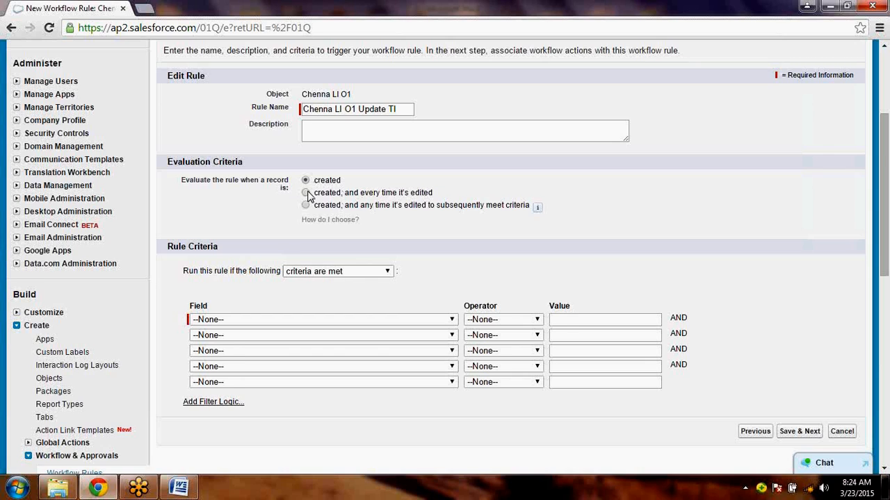
left_click(306, 193)
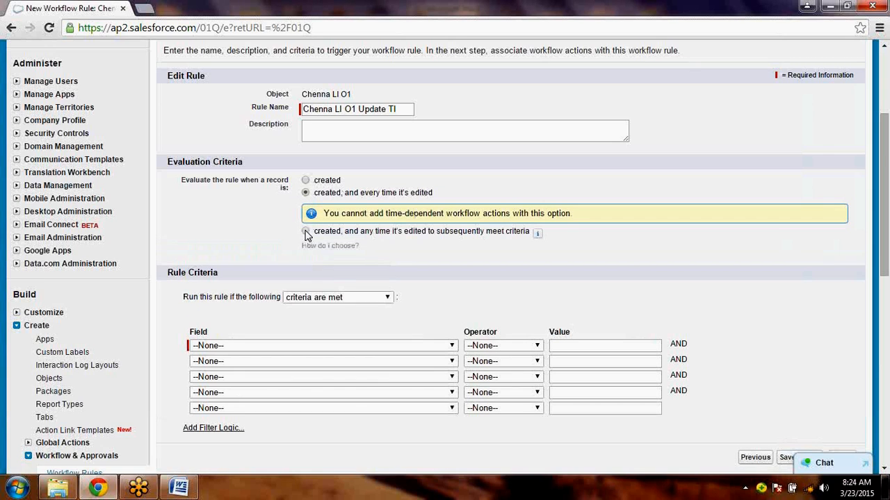
left_click(306, 231)
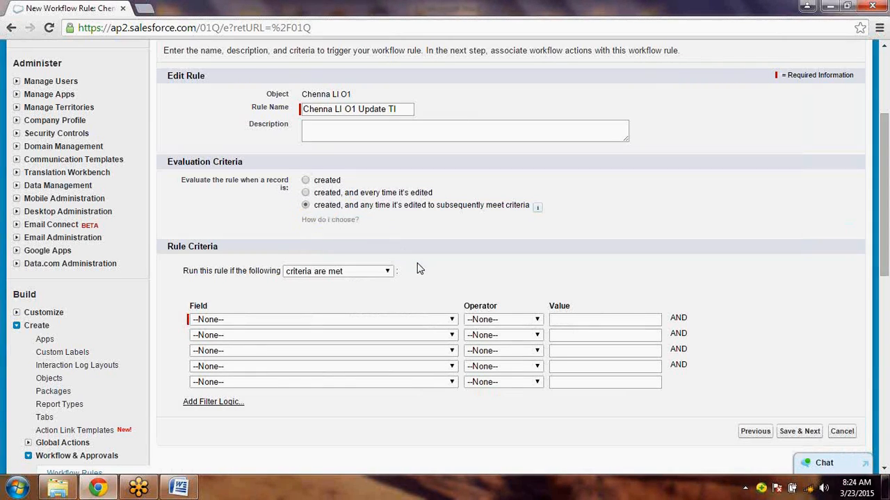
key("space")
Step: Recheck the Unit Sold figure and the after-sale statement in the Word scenario
key("alt+Tab")
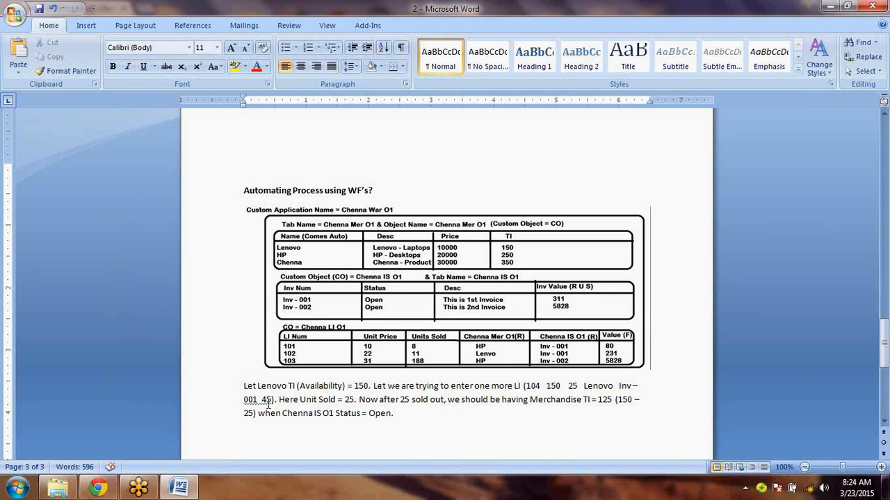
double_click(353, 402)
left_click(392, 401)
double_click(406, 401)
left_click(502, 403)
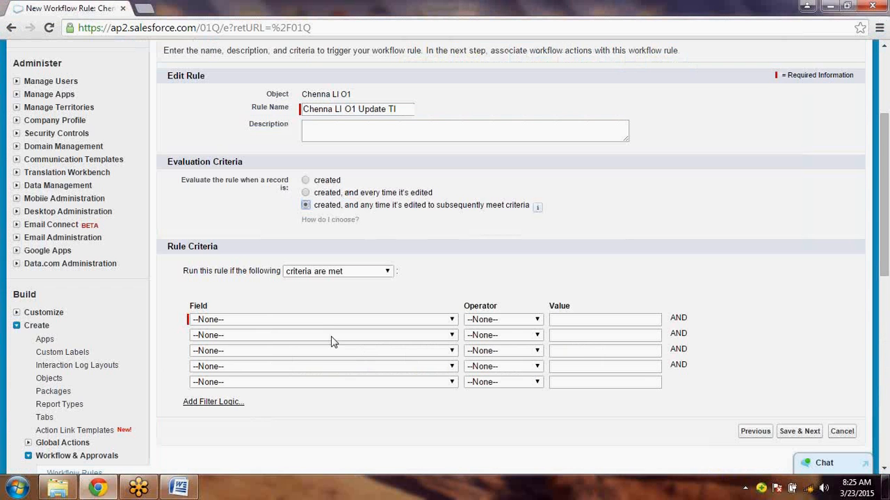
Step: Switch back to Chrome, set the rule criterion to Chenna IS O1: Status equals Open, and save to proceed to the workflow actions
key("alt+Tab")
left_click(321, 320)
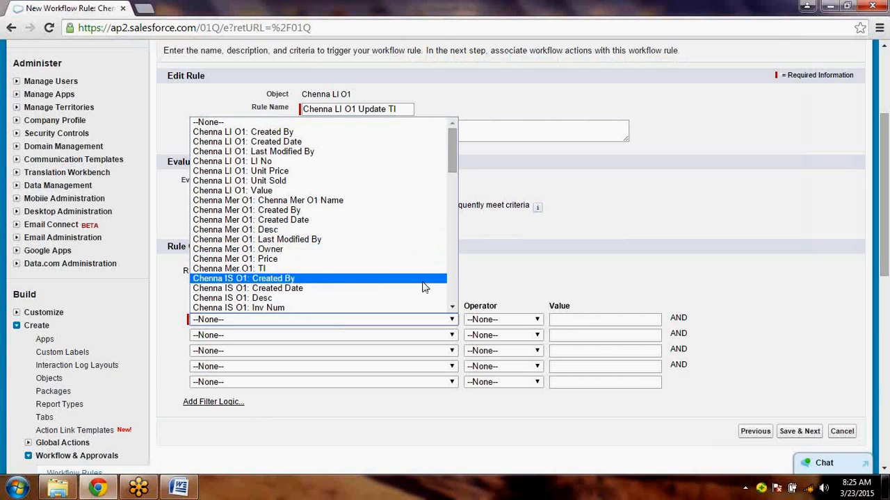
scroll(451, 297, "down", 3)
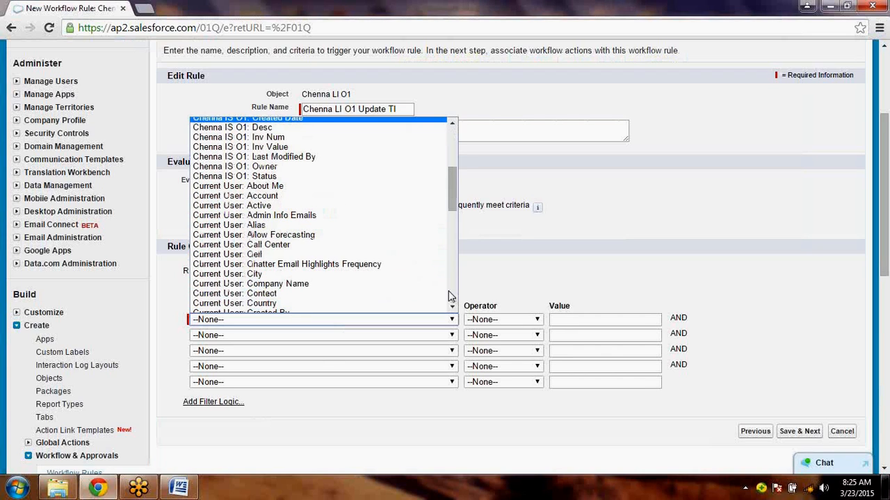
left_click(279, 178)
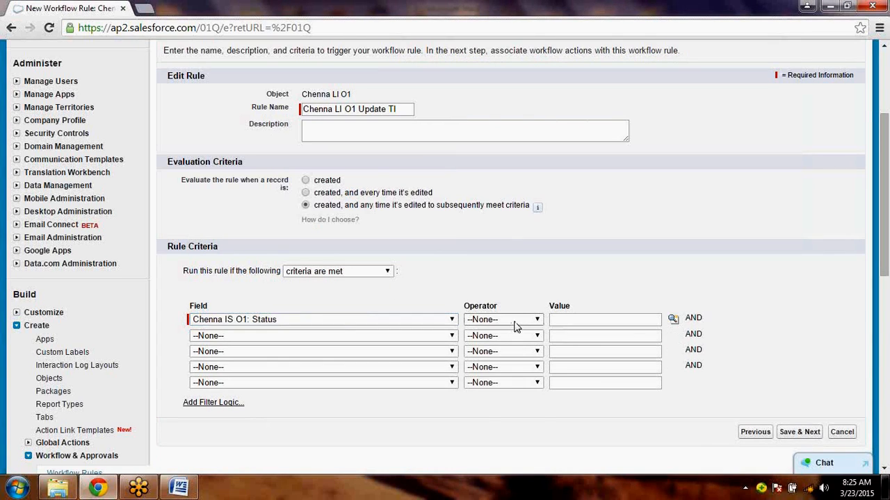
left_click(513, 324)
left_click(487, 341)
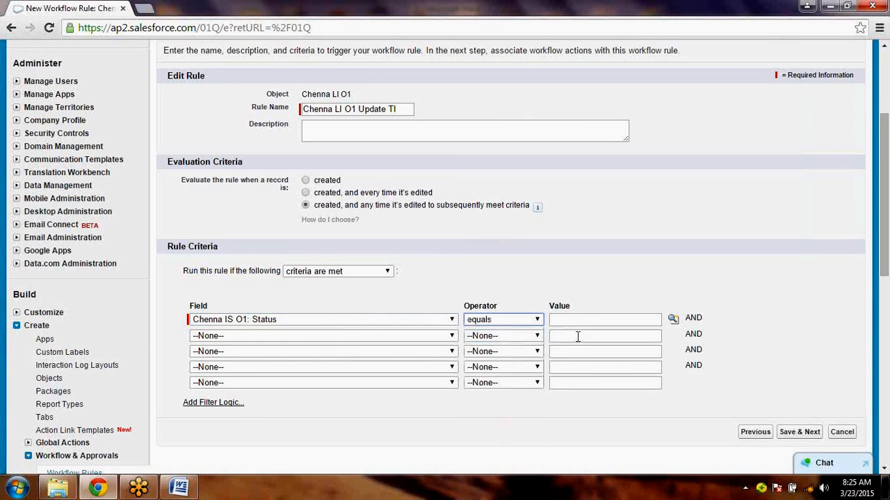
left_click(590, 320)
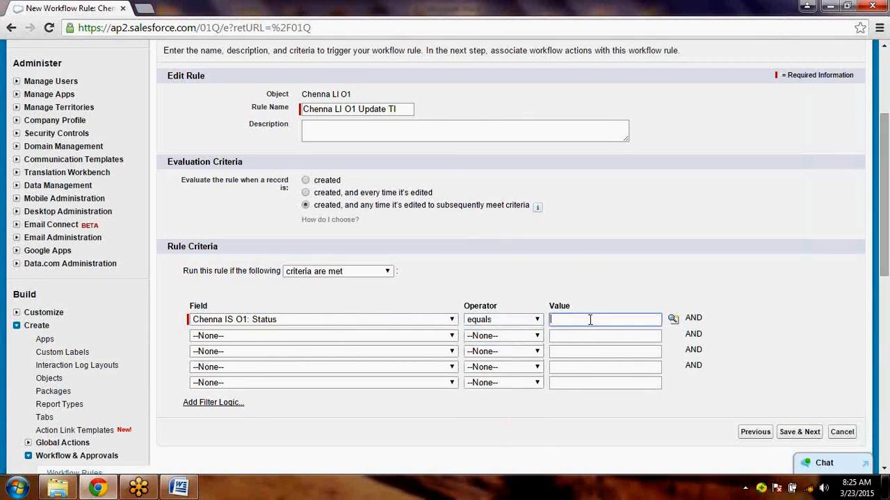
left_click(673, 320)
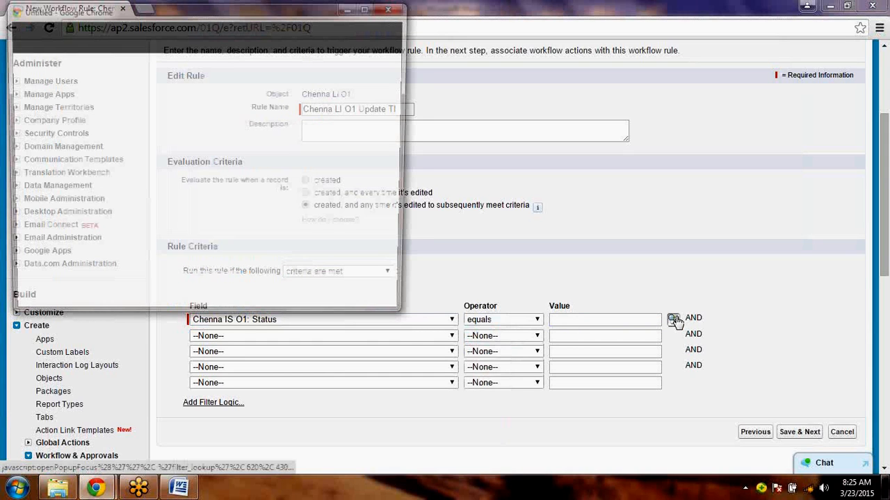
left_click(22, 125)
left_click(189, 196)
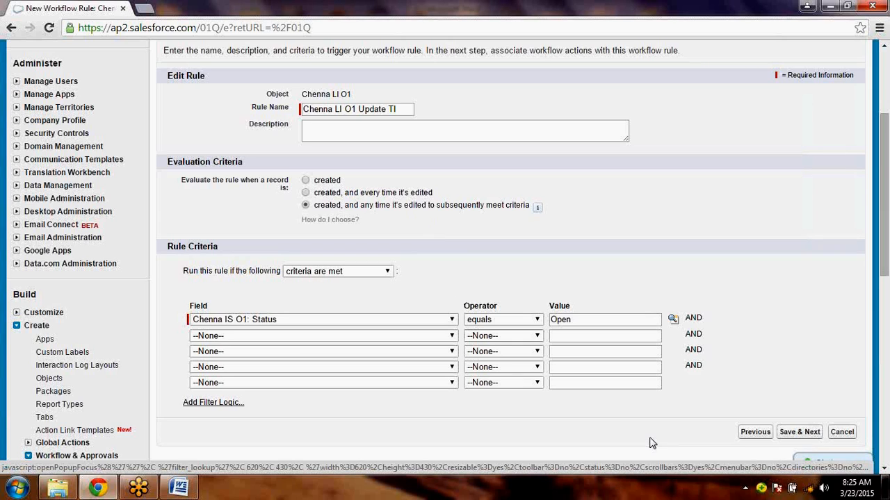
left_click(809, 433)
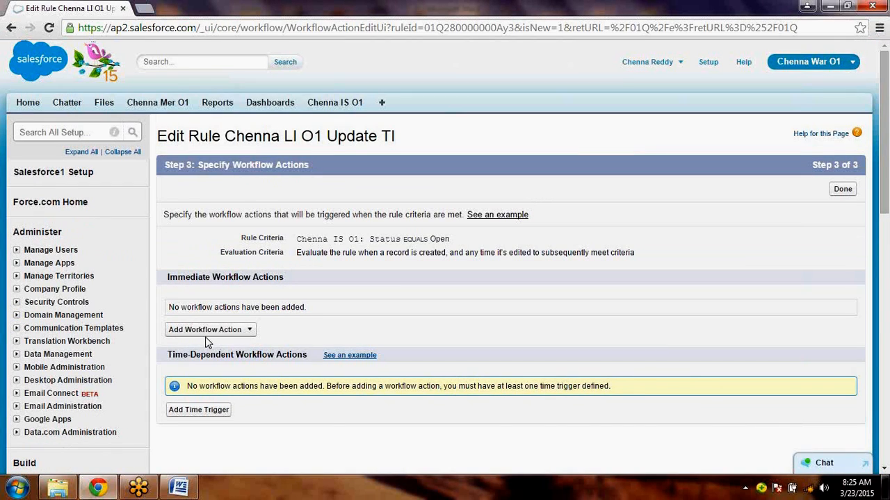
Step: Add a new immediate field update action named "Update Mer TI" with the unique name "Update_Mer_TI"
left_click(251, 332)
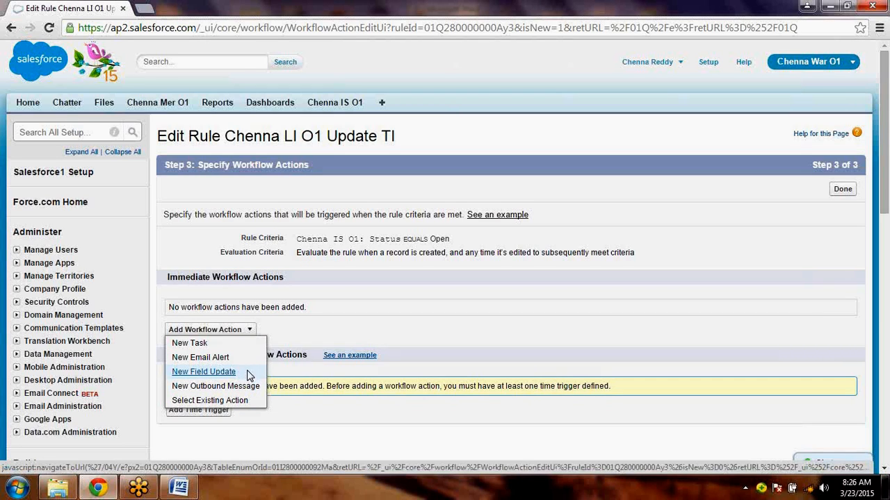
left_click(248, 373)
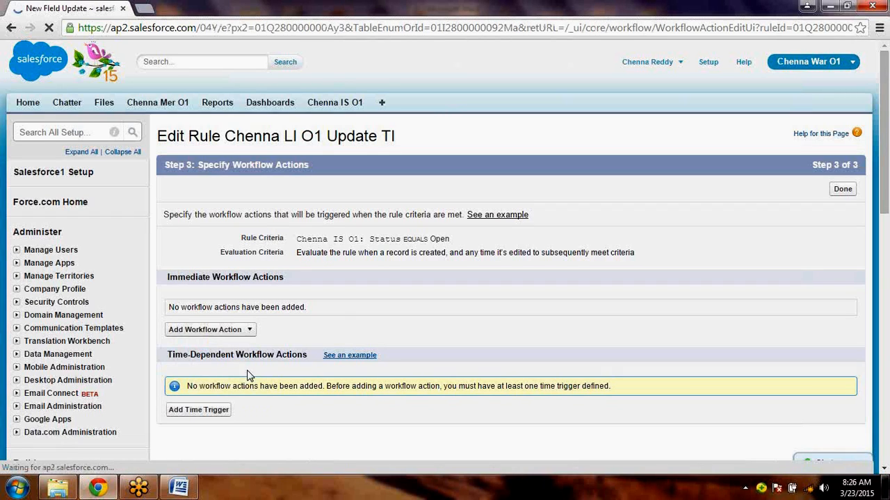
left_click(311, 238)
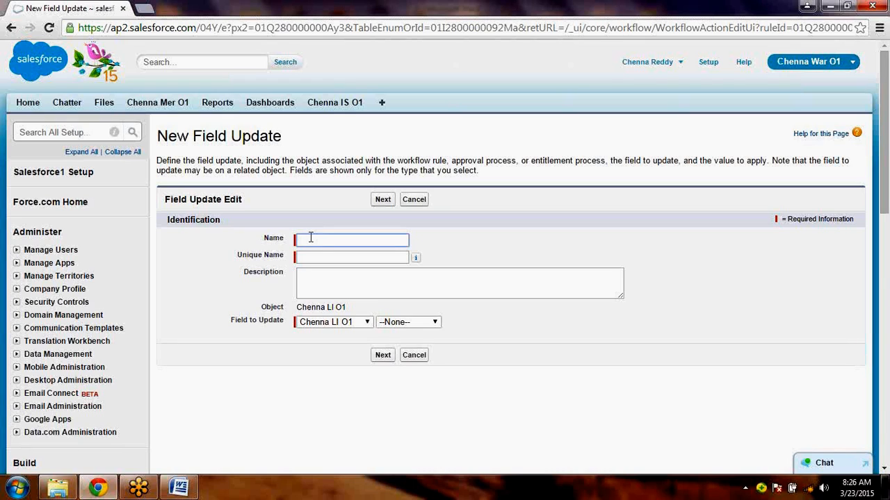
type("Update Mer TI")
key("Tab")
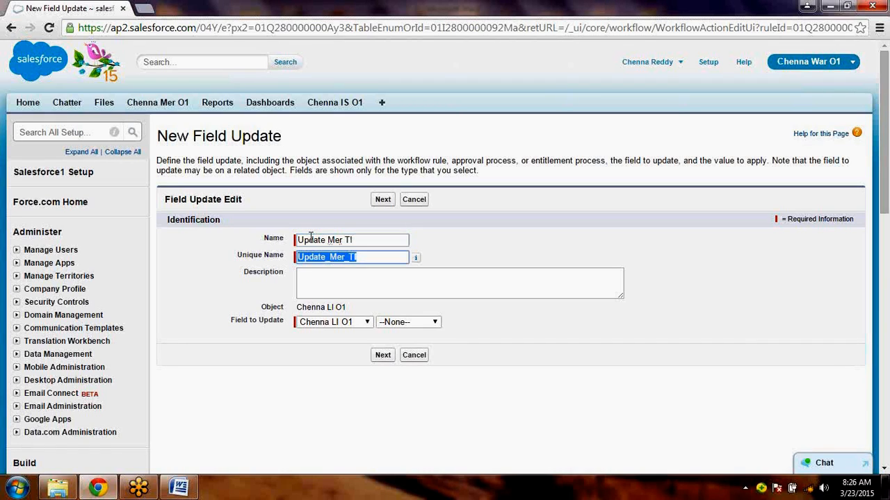
key("Tab")
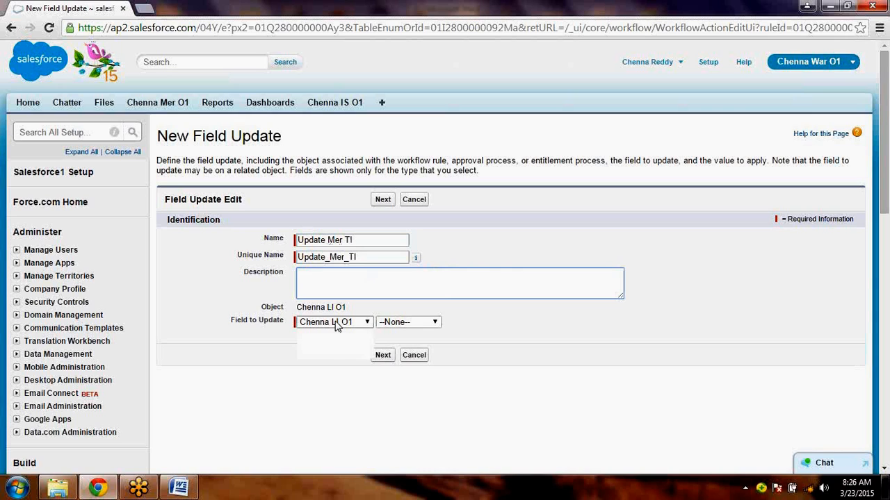
Step: Set the field to update to TI on the Chenna Mer O1 object
left_click(336, 323)
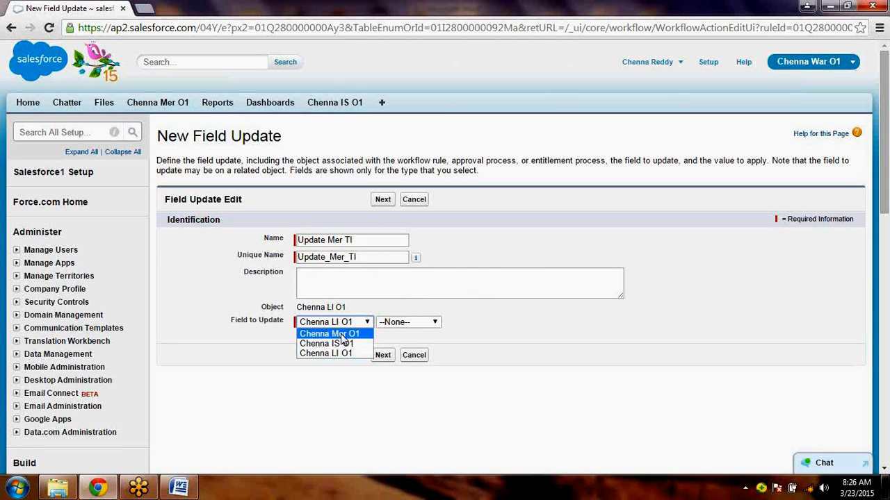
left_click(340, 333)
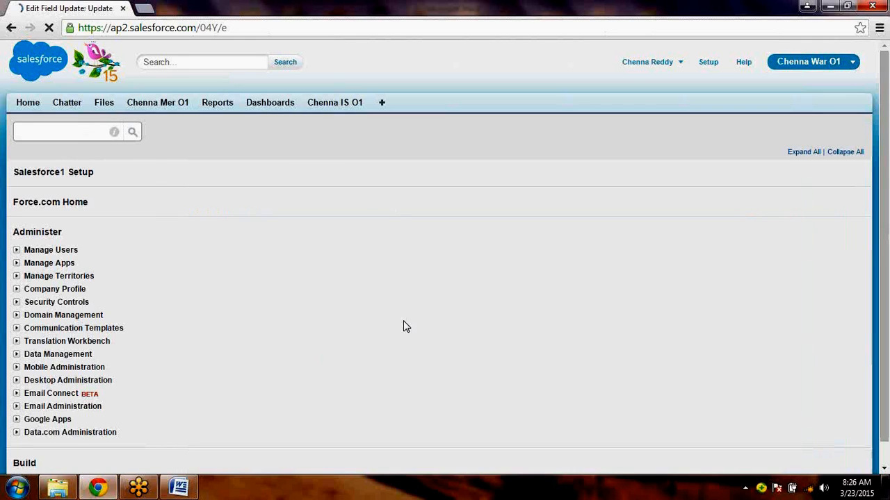
left_click(407, 326)
left_click(414, 417)
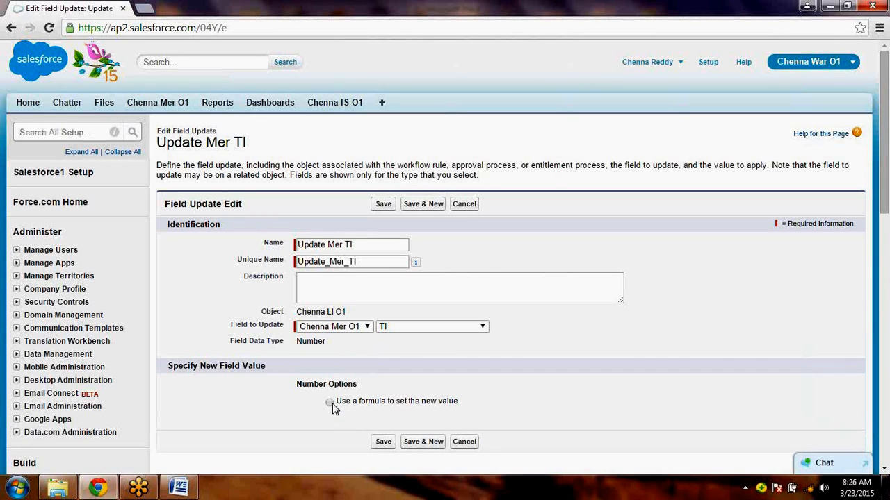
Step: Choose to set the new TI value with a formula and show the full formula editor
left_click(330, 402)
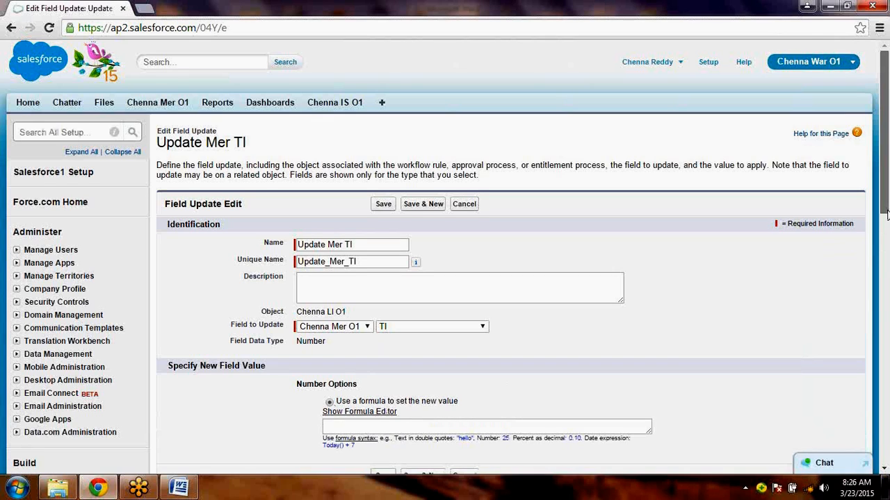
left_click_drag(886, 215, 887, 233)
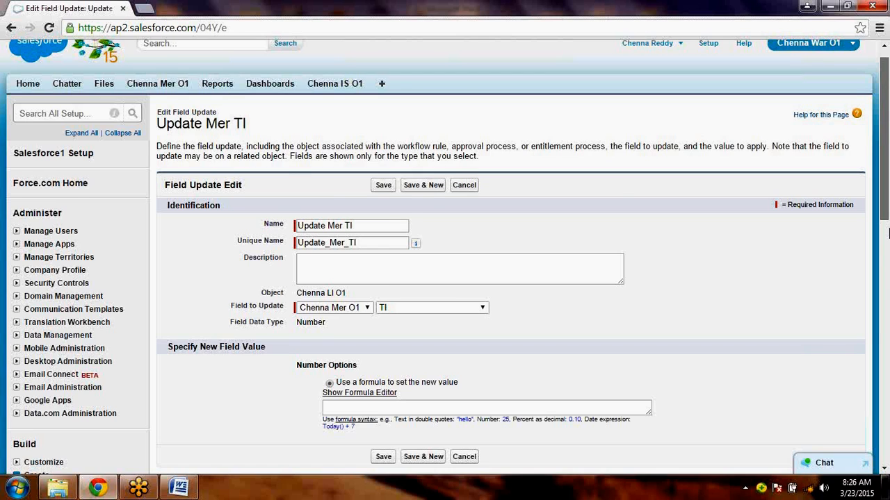
scroll(385, 308, "down", 3)
left_click(382, 304)
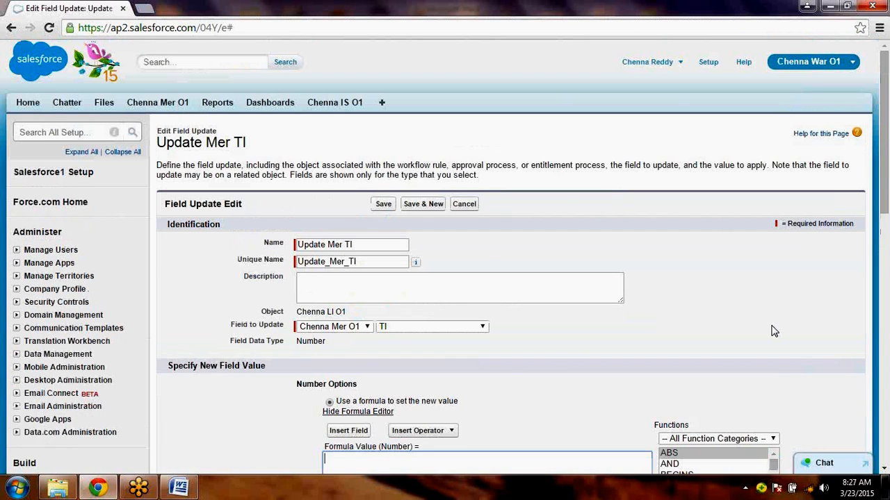
left_click_drag(885, 209, 888, 254)
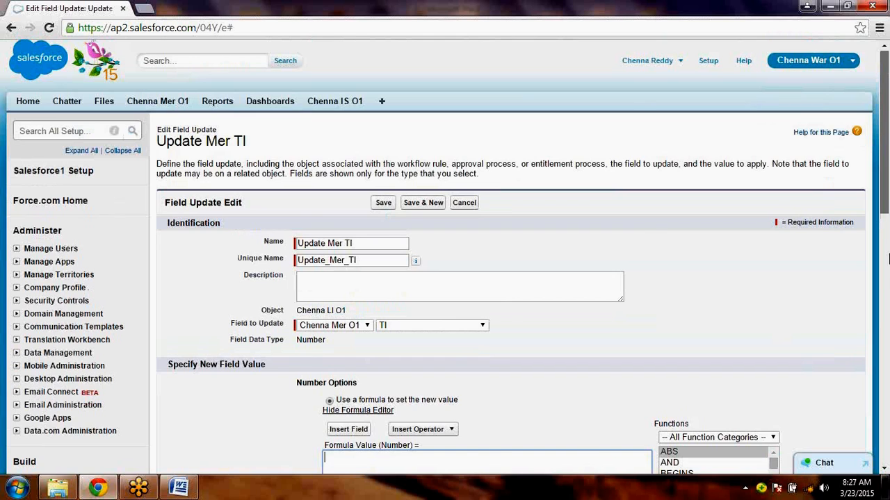
scroll(368, 210, "down", 3)
left_click(369, 211)
left_click_drag(888, 170, 889, 224)
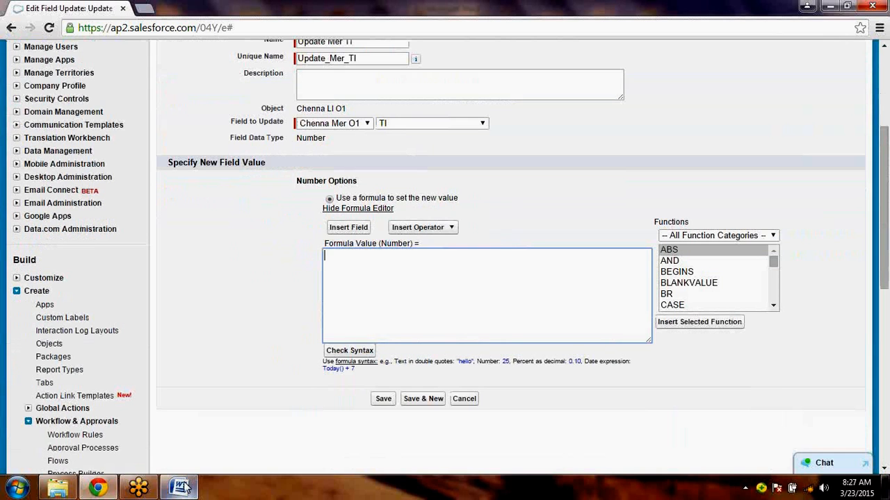
Step: Review the Lenovo stock scenario in the Word document, and return to the field update form in Chrome
mouse_move(183, 489)
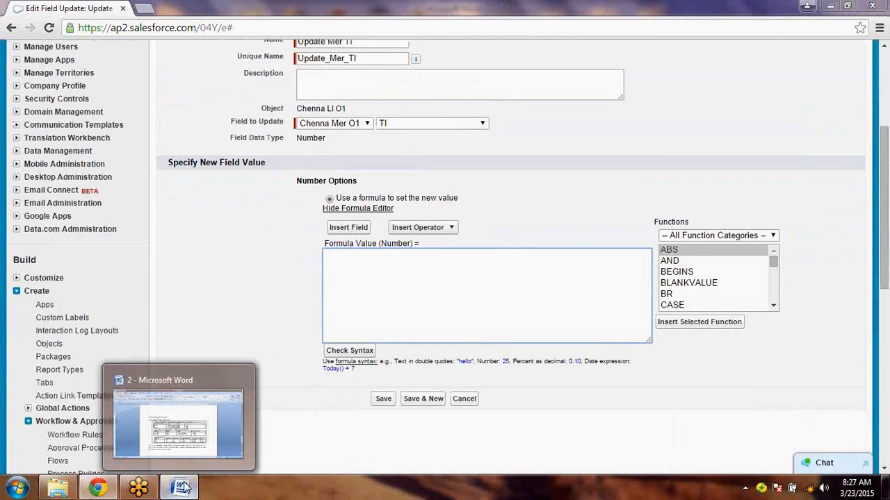
left_click(183, 488)
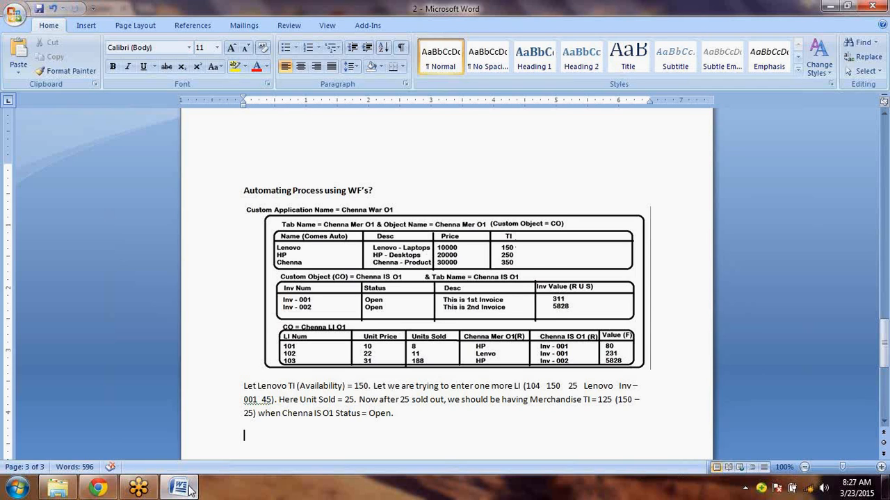
mouse_move(190, 491)
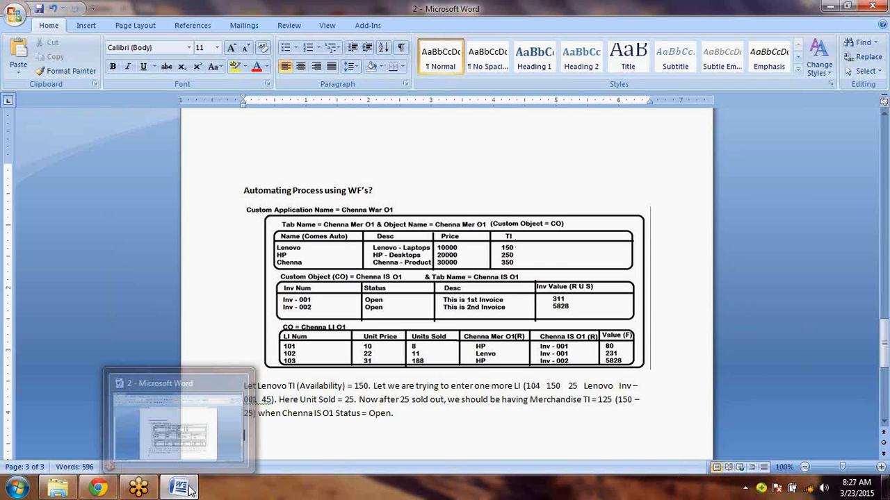
left_click(190, 491)
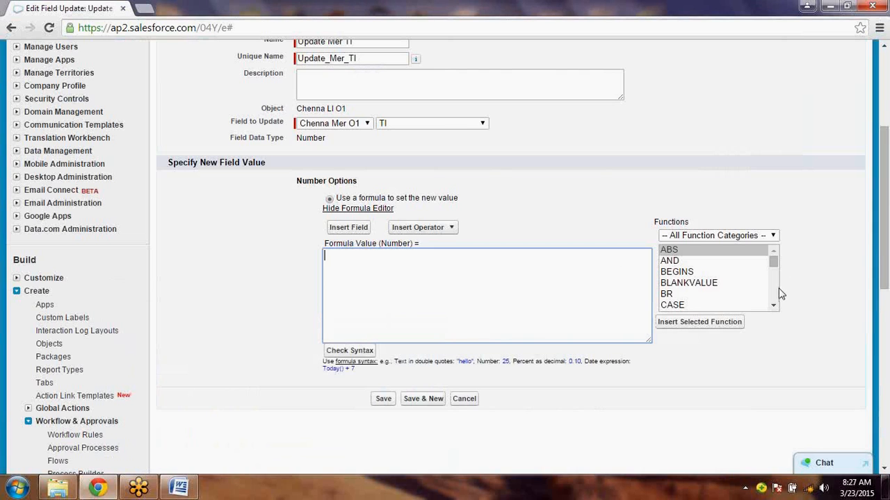
Step: Insert the IF function into the empty formula for the new TI value
scroll(778, 294, "down", 1)
scroll(778, 294, "down", 2)
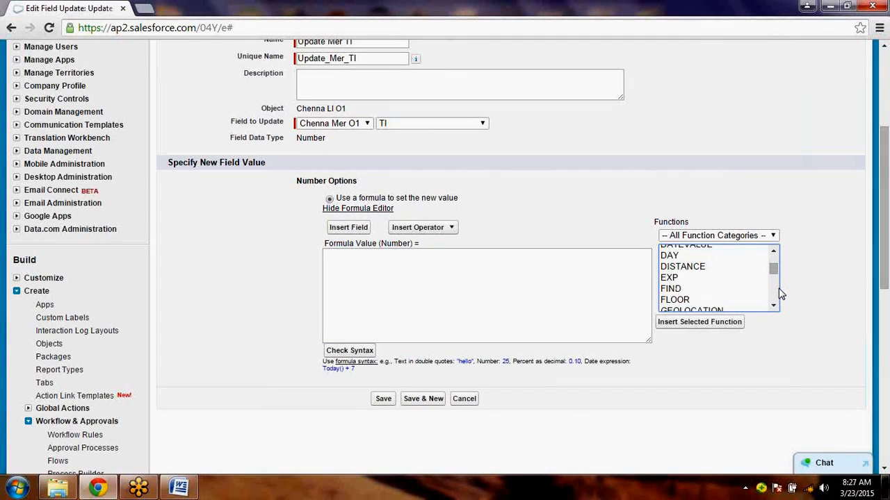
left_click(694, 277)
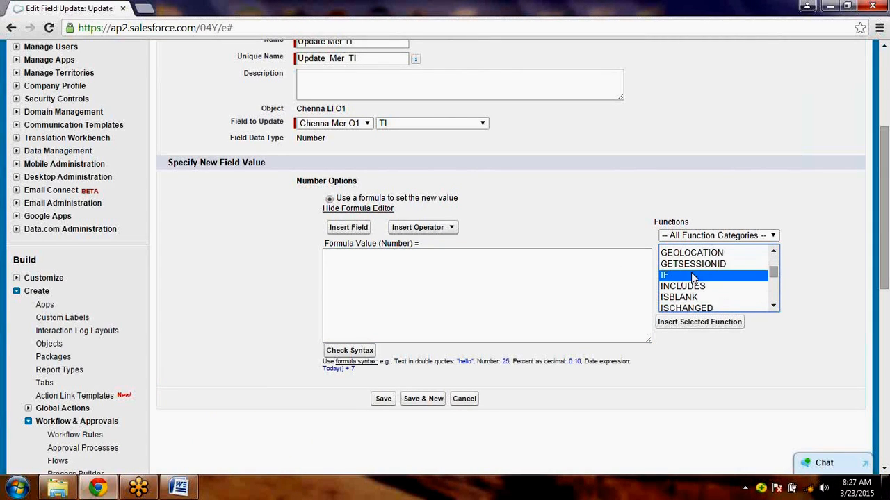
left_click(714, 324)
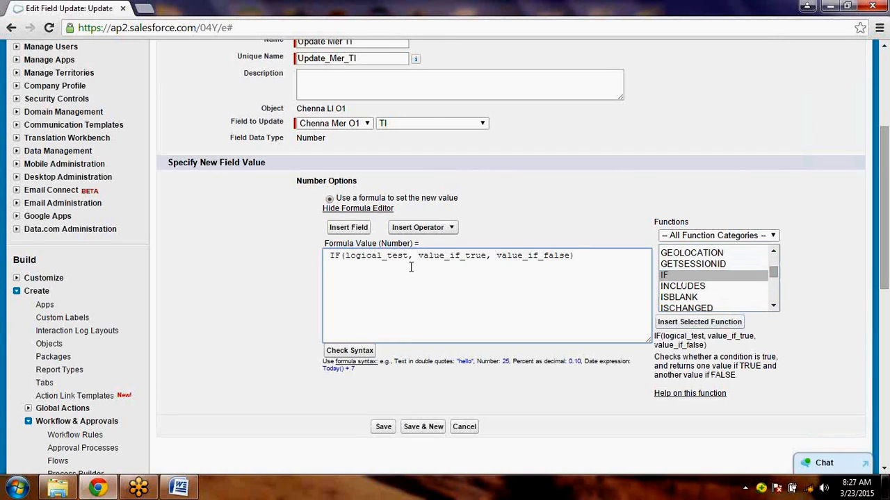
Step: Replace the logical_test placeholder in the IF formula with the ISNEW() function, leaving no space before the comma
left_click_drag(409, 256, 346, 256)
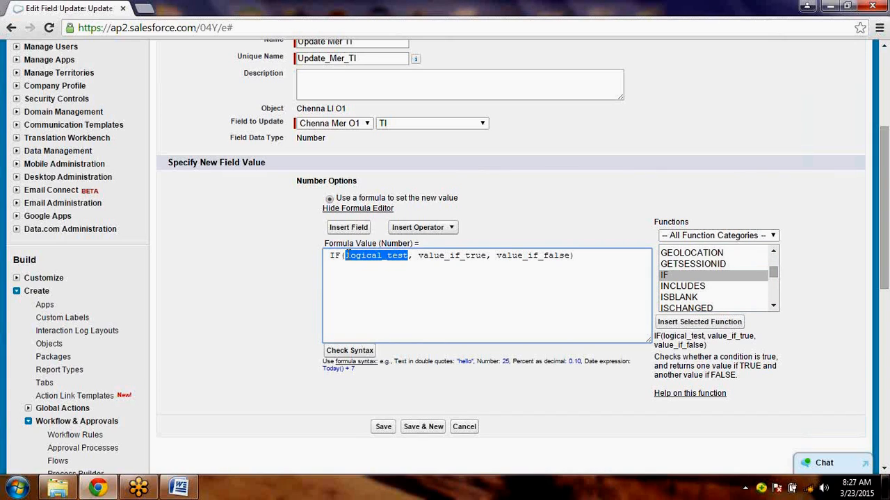
key("BackSpace")
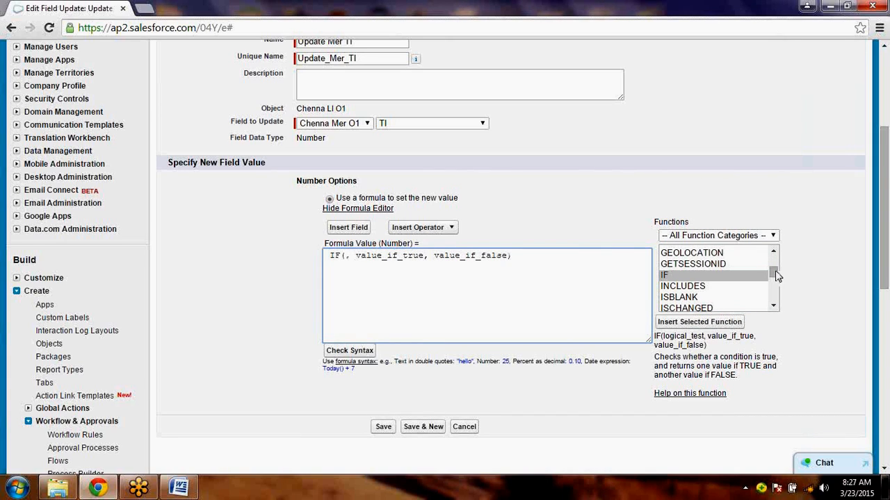
left_click_drag(776, 276, 775, 254)
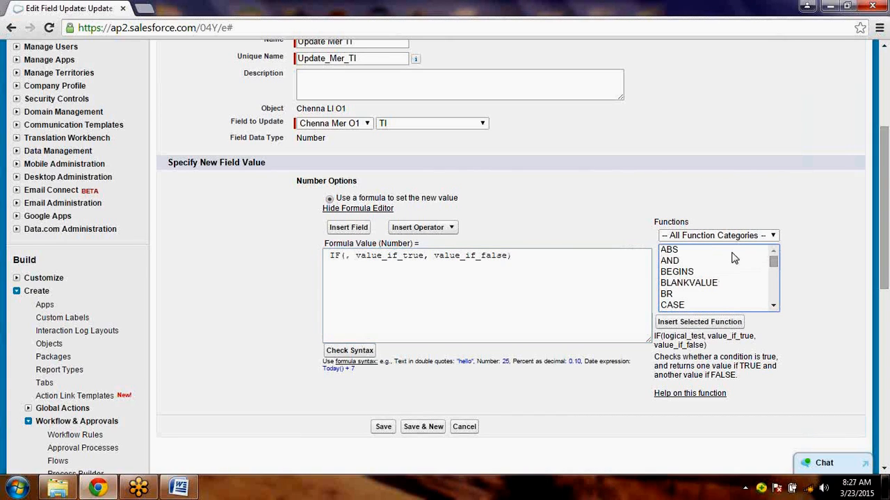
left_click(677, 261)
key("i")
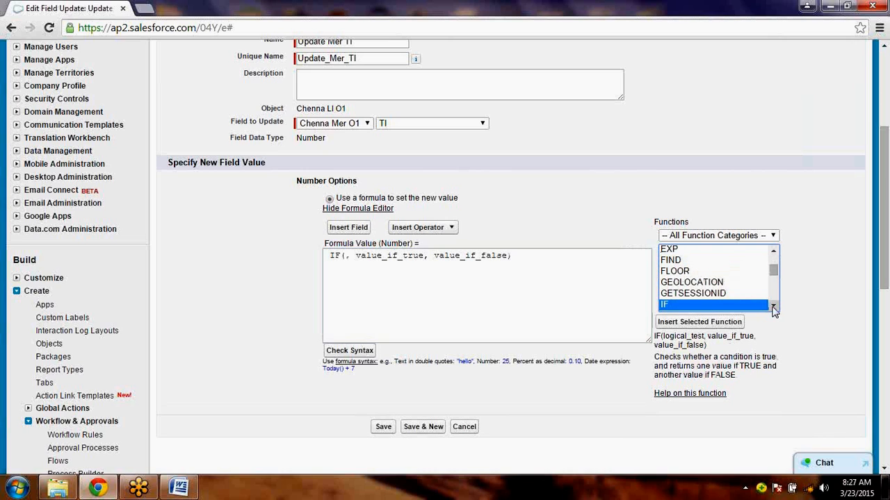
scroll(773, 309, "down", 4)
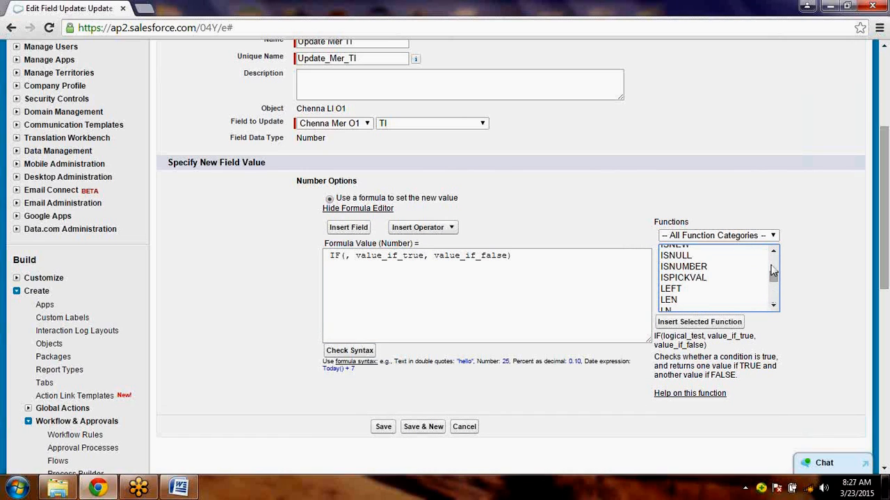
scroll(773, 259, "up", 2)
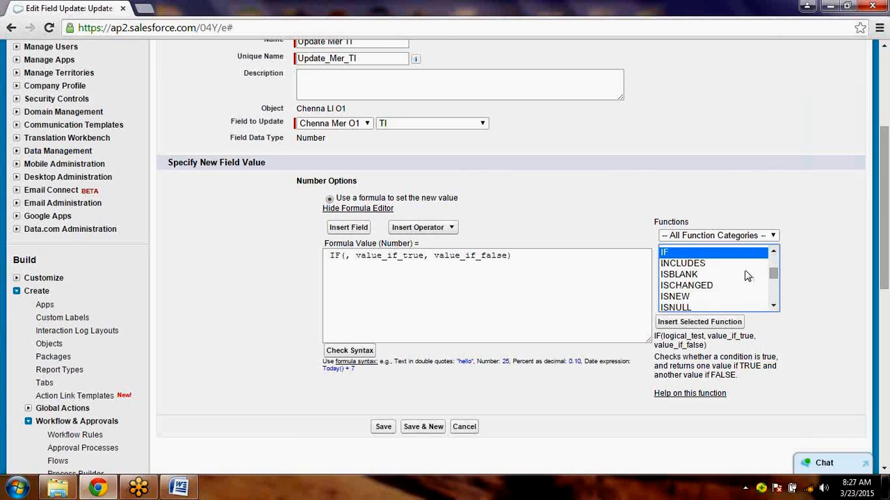
left_click(697, 297)
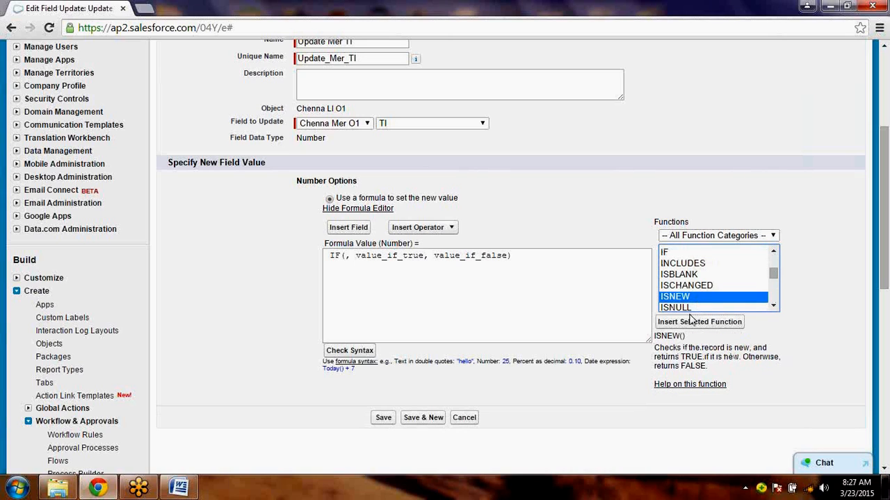
left_click(687, 324)
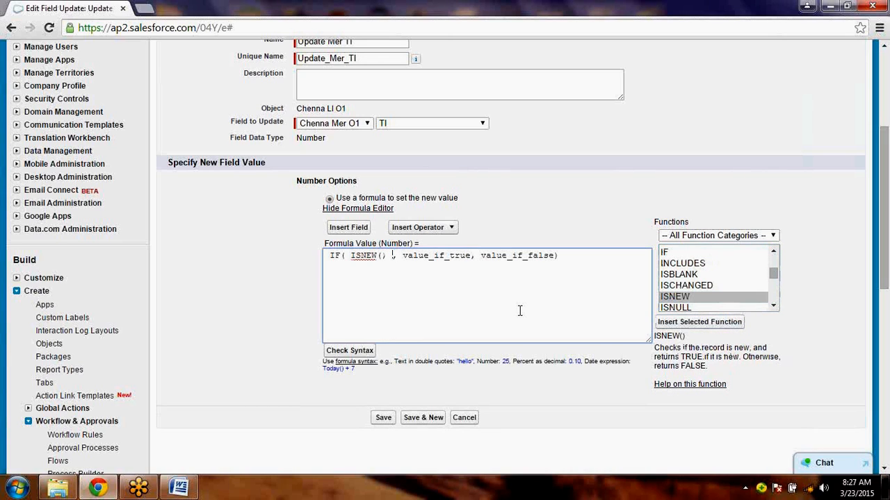
key("BackSpace")
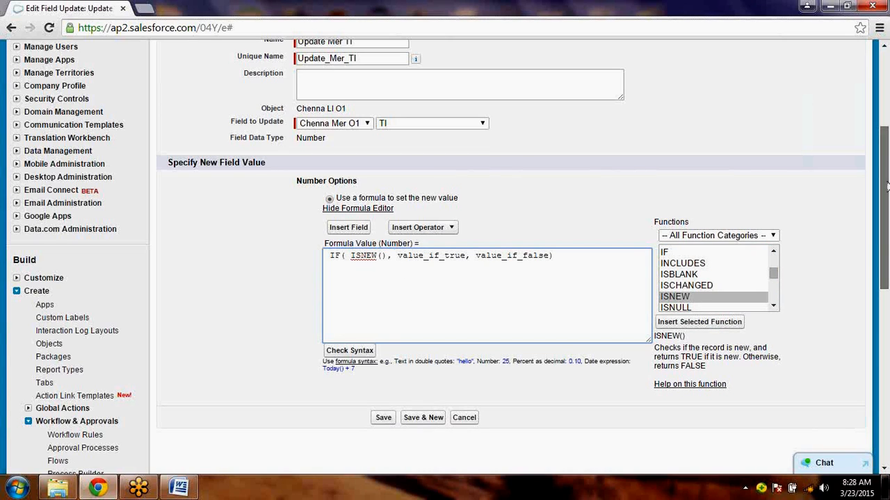
left_click_drag(888, 186, 886, 118)
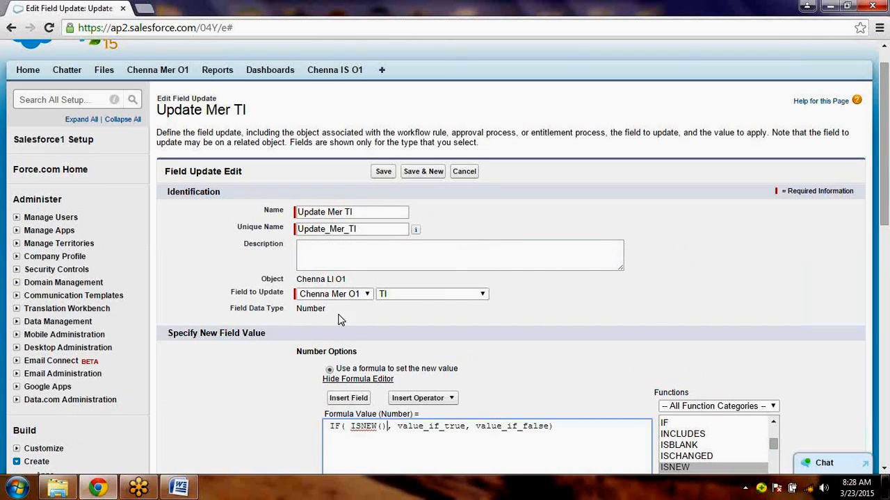
left_click(365, 217)
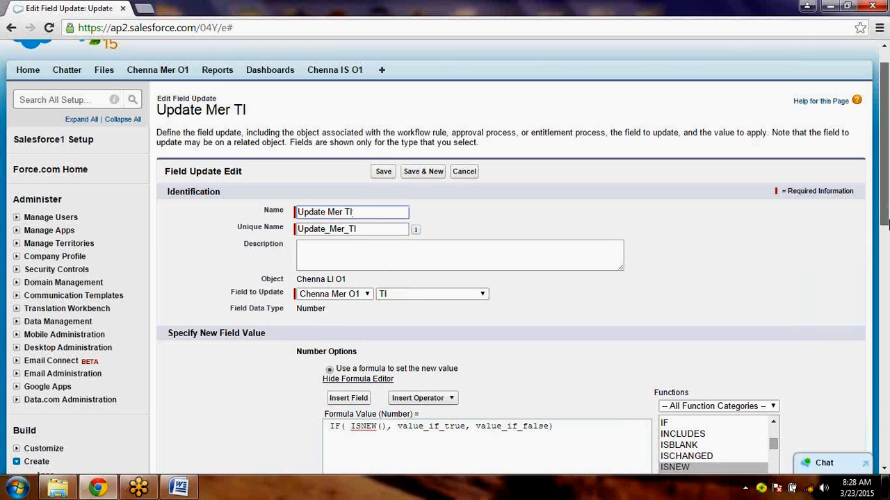
left_click_drag(886, 224, 888, 276)
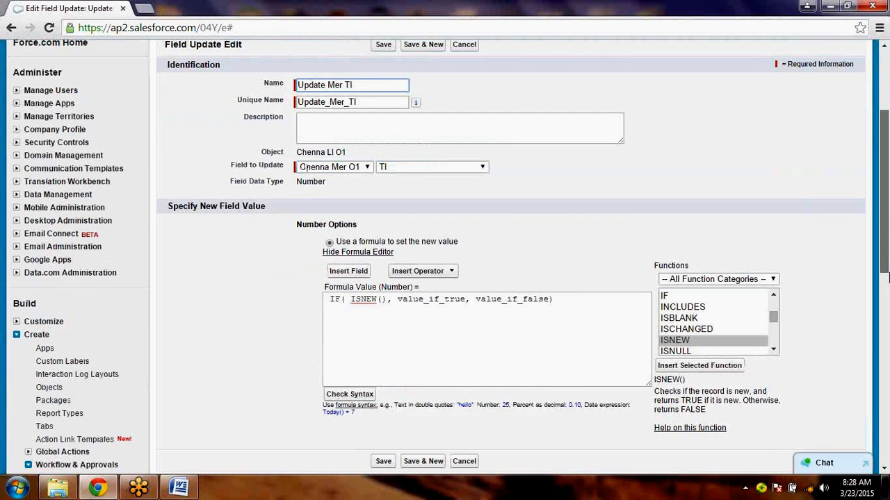
Step: Replace the value_if_true placeholder with the TI field of Chenna Mer O1, followed by a minus sign
double_click(399, 298)
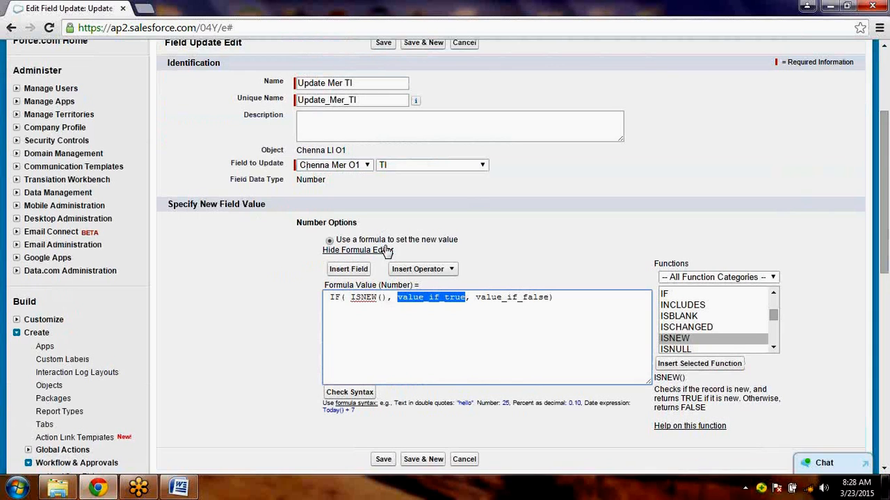
left_click(365, 272)
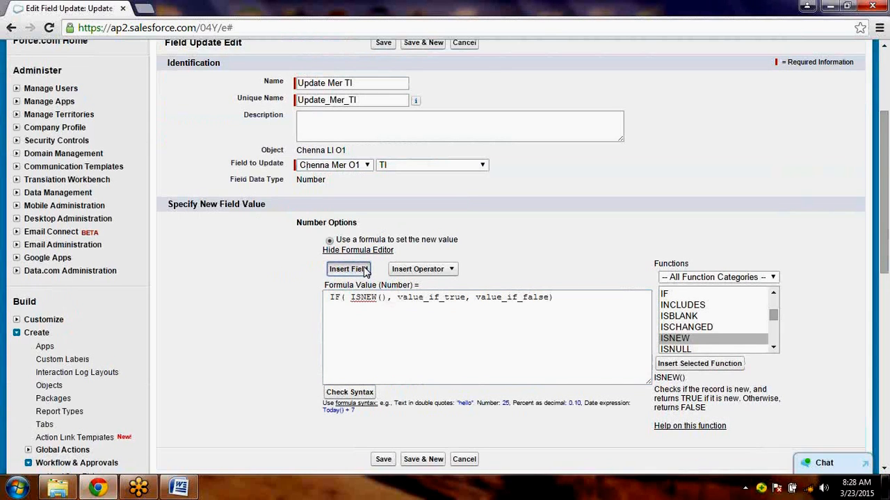
scroll(364, 272, "down", 3)
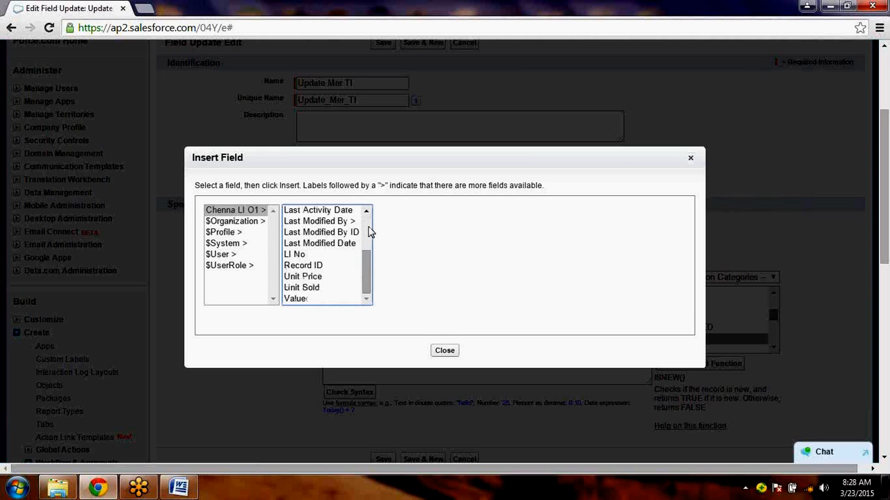
scroll(367, 231, "up", 3)
left_click(343, 244)
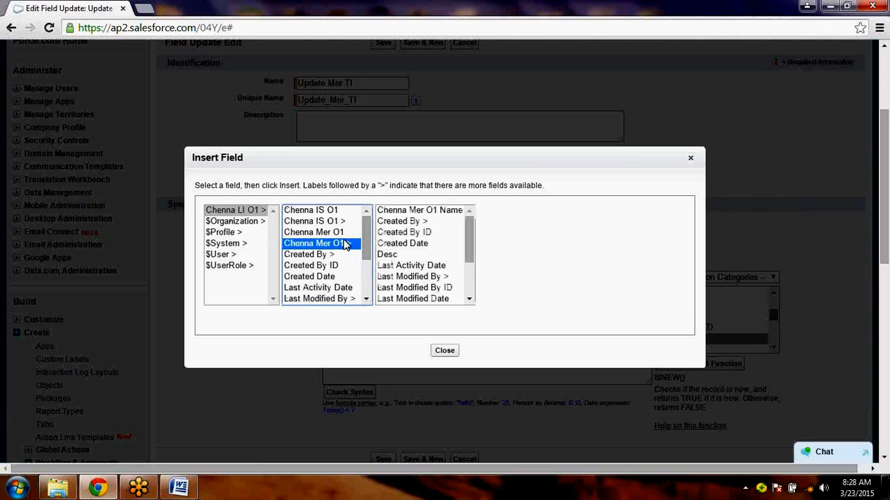
left_click(471, 285)
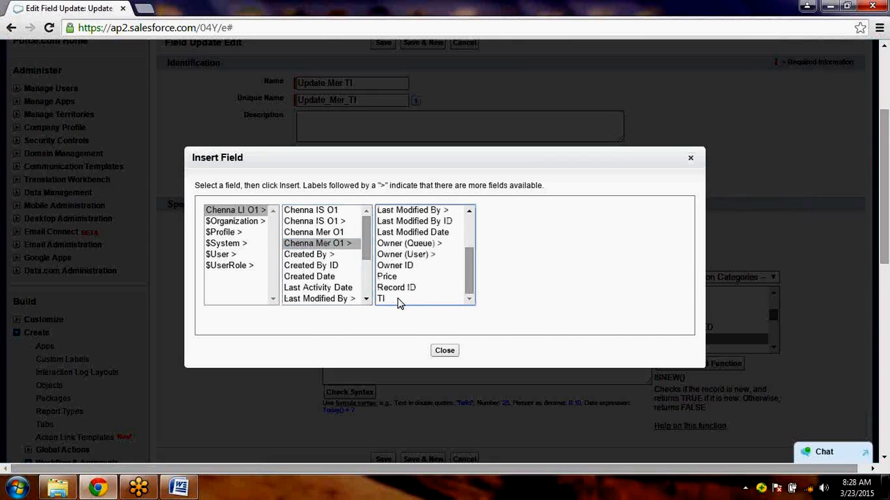
left_click(389, 299)
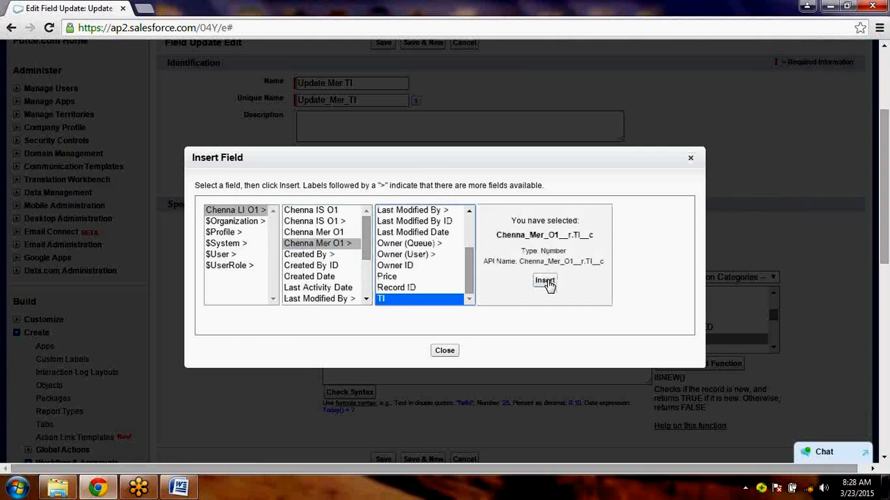
left_click(544, 281)
type("- , value_if_false)")
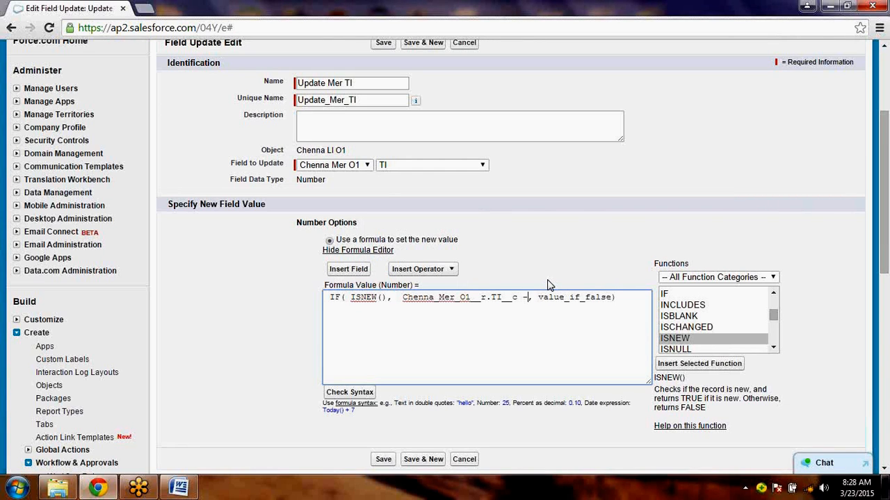
Step: Insert the Unit Sold field of Chenna LI O1 after the minus sign in the formula
left_click(348, 269)
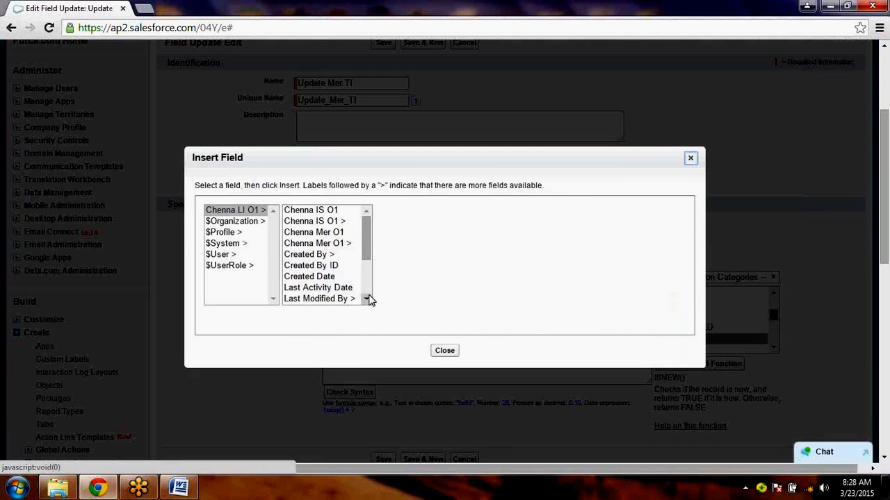
left_click(368, 298)
left_click(368, 298)
left_click(322, 288)
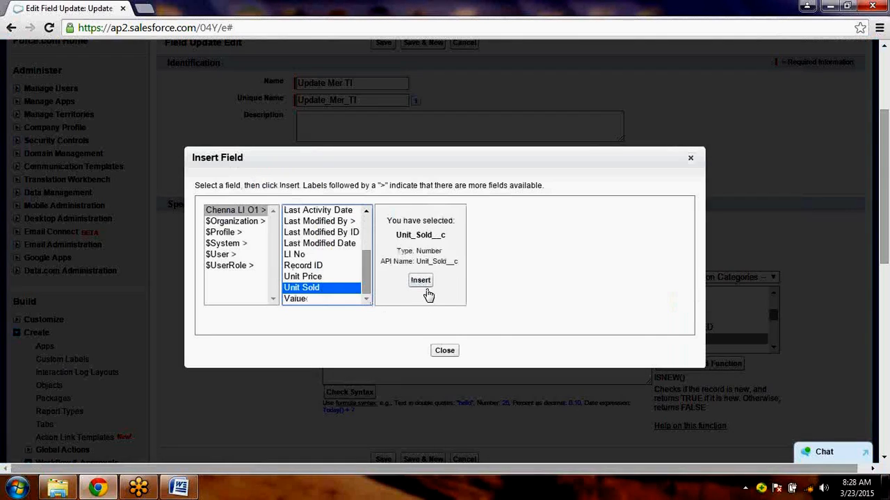
left_click(420, 281)
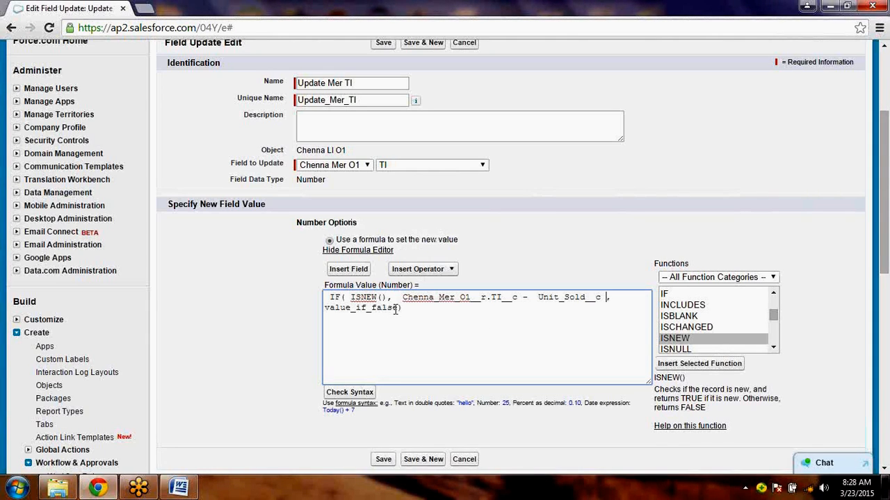
Step: Replace the value_if_false placeholder with a pair of parentheses containing the Unit Sold field of Chenna LI O1
left_click_drag(398, 309, 332, 315)
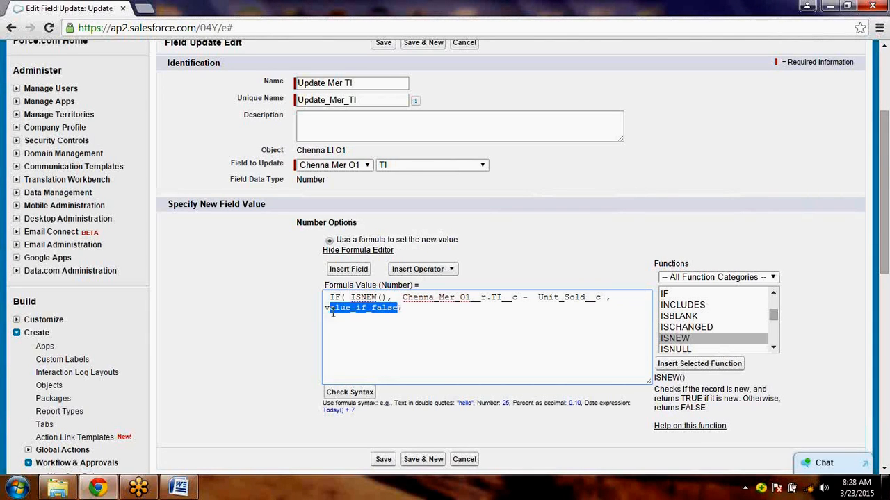
key("BackSpace")
key("BackSpace")
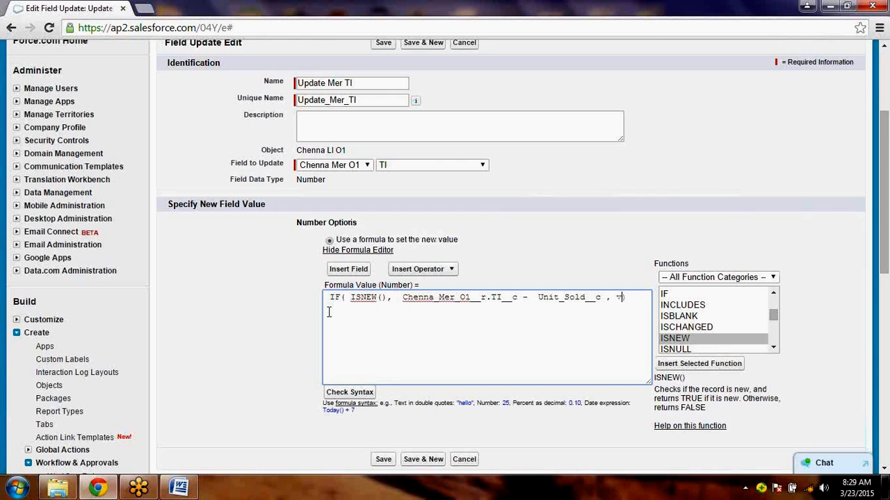
type("()")
left_click(356, 269)
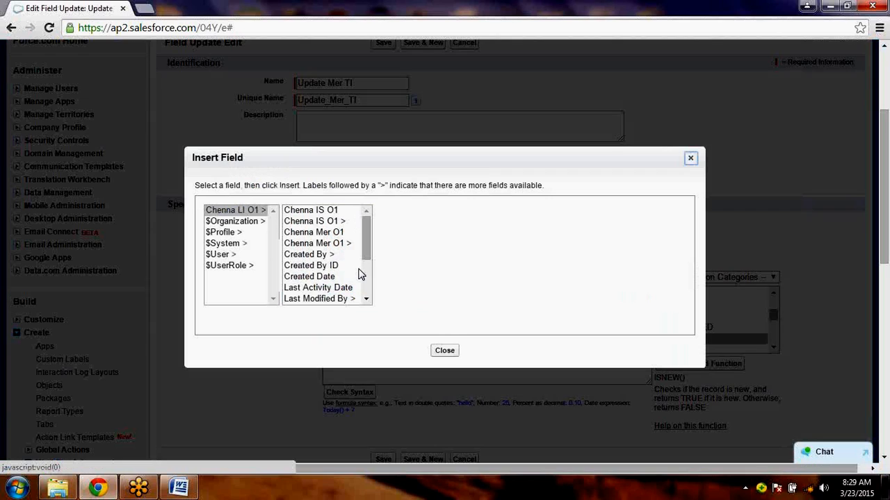
scroll(368, 294, "down", 3)
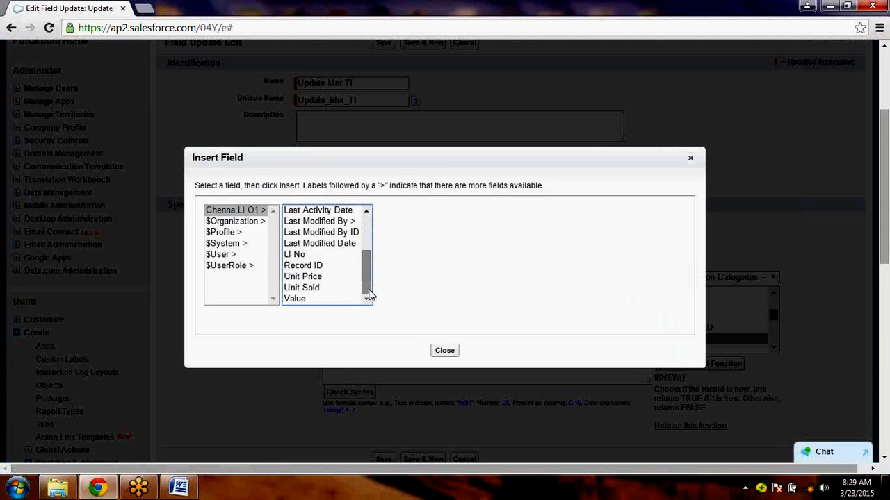
left_click(331, 288)
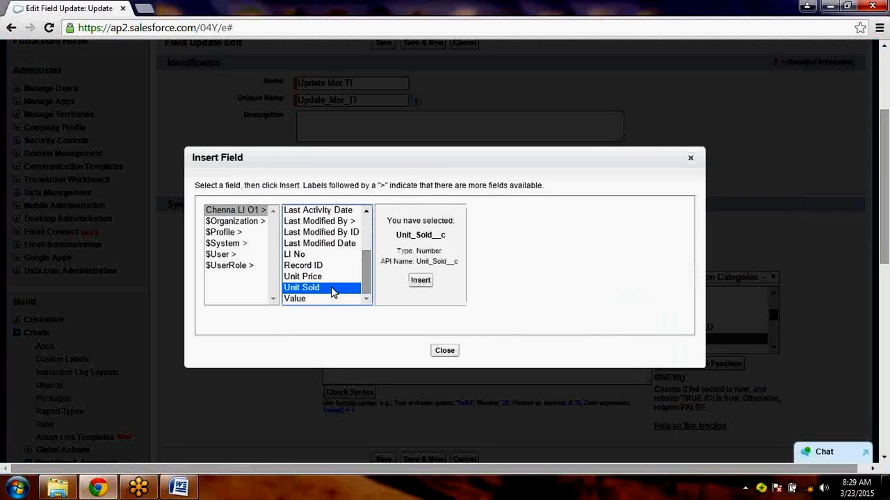
left_click(421, 281)
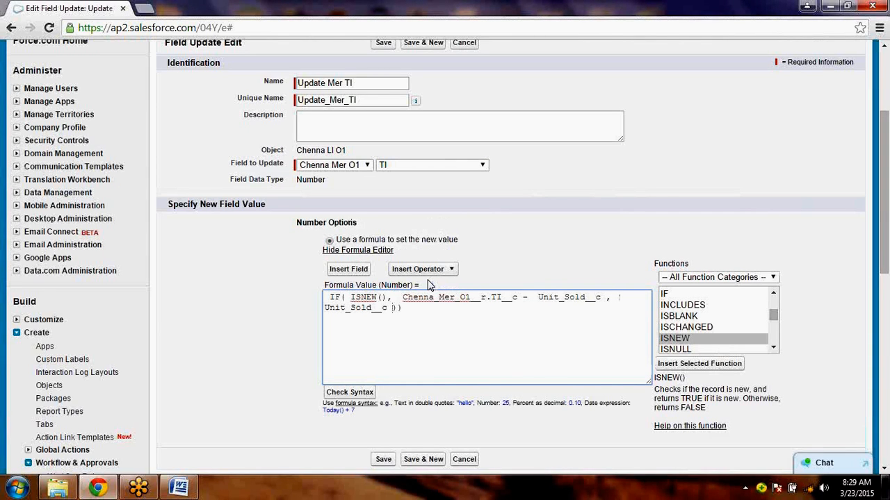
Step: Delete the Unit Sold field from the parentheses in the IF formula's false branch
key("BackSpace")
key("BackSpace")
key("BackSpace")
key("BackSpace")
key("BackSpace")
key("BackSpace")
key("BackSpace")
key("BackSpace")
key("BackSpace")
key("BackSpace")
key("BackSpace")
key("BackSpace")
key("BackSpace")
Step: Insert the TI field of Chenna Mer O1, followed by a minus sign, inside the false branch's empty parentheses
left_click(354, 275)
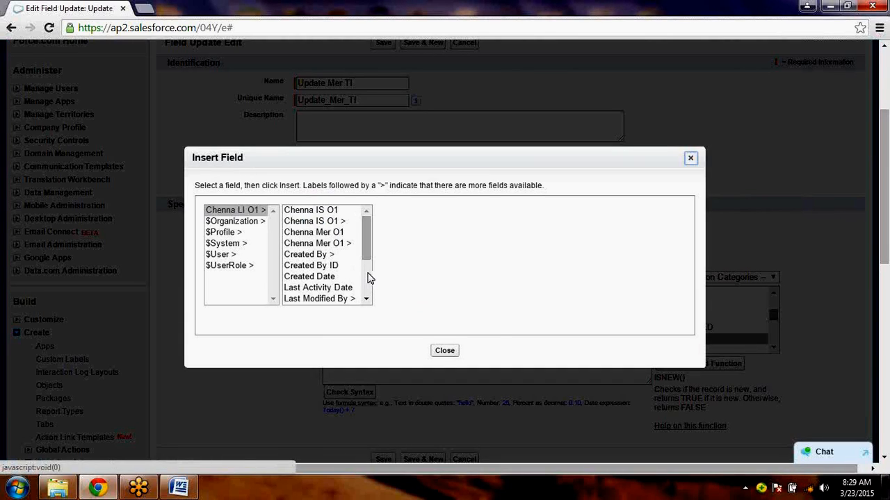
left_click(368, 277)
left_click(363, 232)
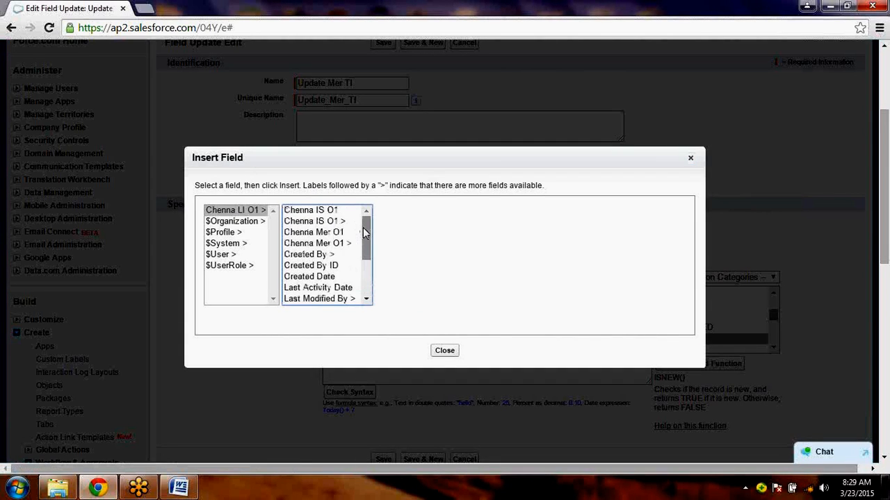
left_click(366, 299)
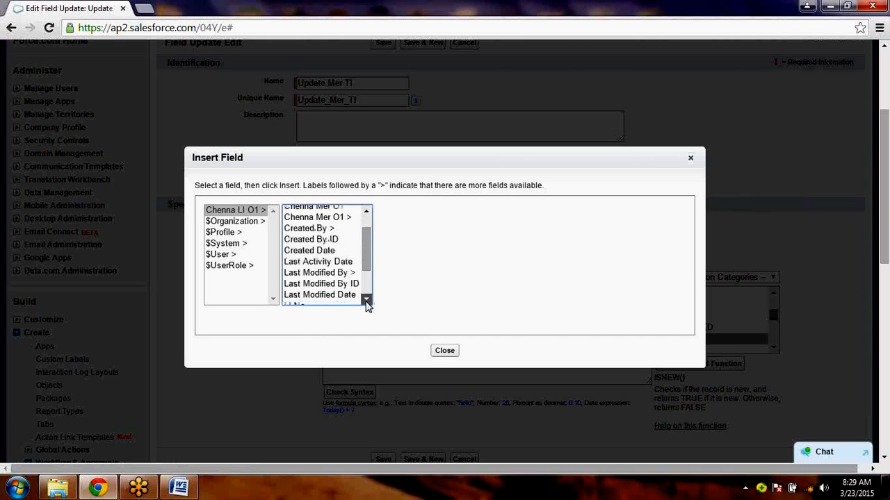
left_click(331, 219)
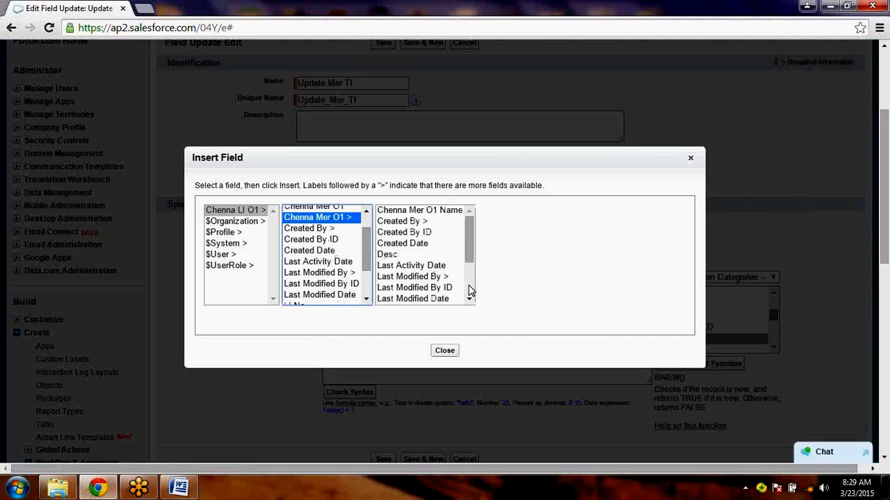
left_click(470, 291)
left_click(396, 298)
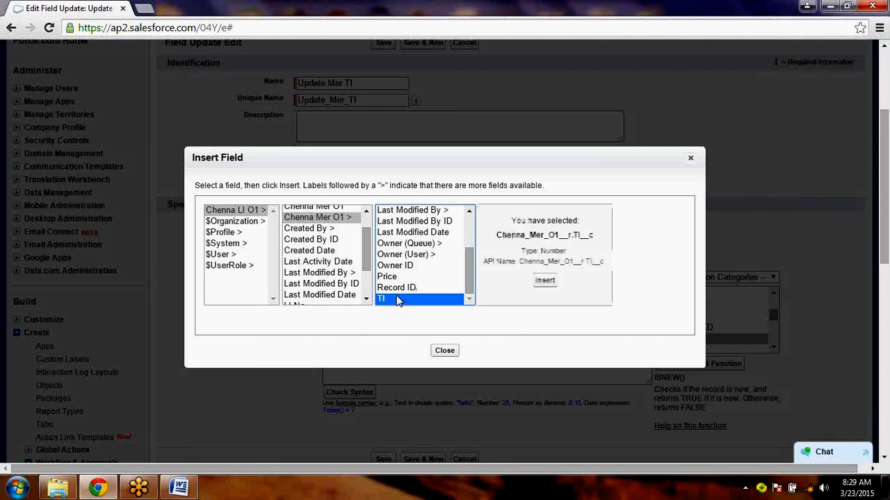
left_click(543, 288)
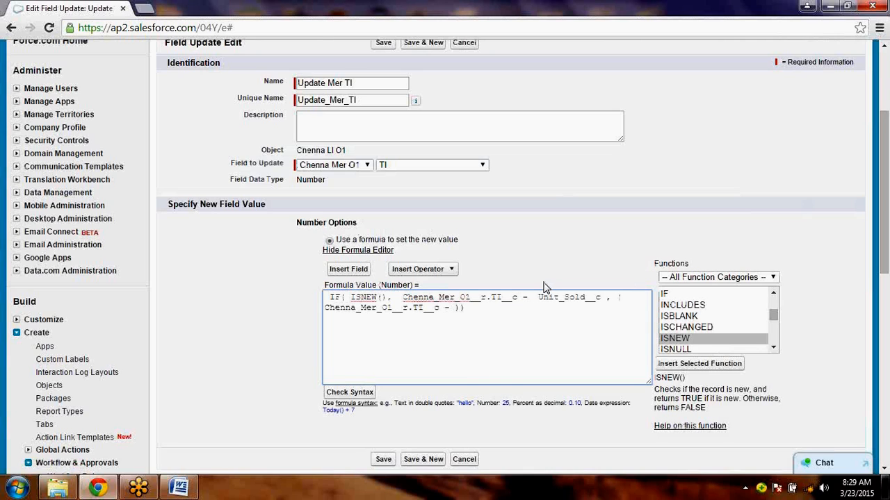
Step: Add a nested pair of parentheses after the minus sign and insert the Unit Sold field of Chenna LI O1 inside it
type("()")
left_click(356, 271)
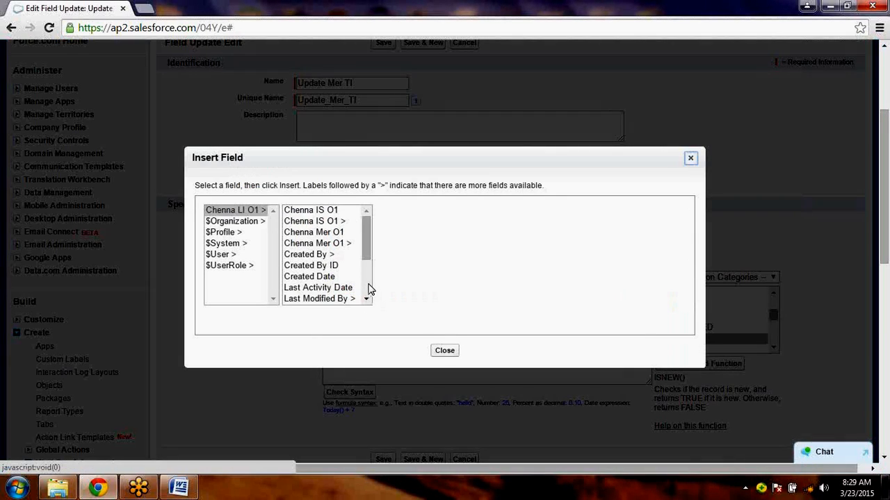
left_click(369, 292)
left_click(340, 289)
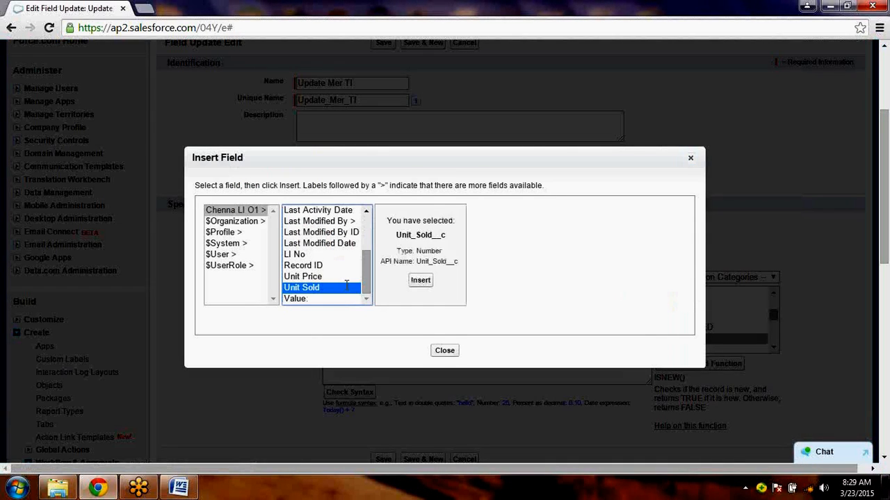
left_click(429, 282)
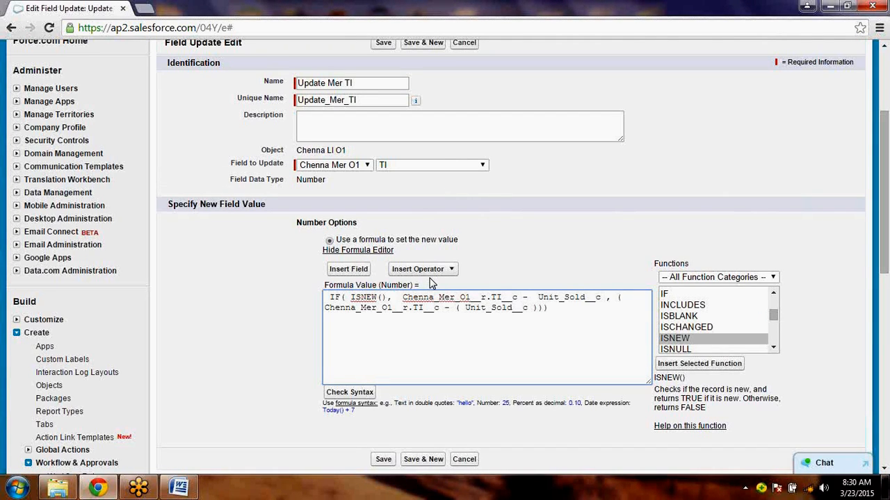
Step: Add a minus sign after the nested Unit Sold field and insert the PRIORVALUE function behind it
type("-")
left_click(776, 333)
left_click(692, 314)
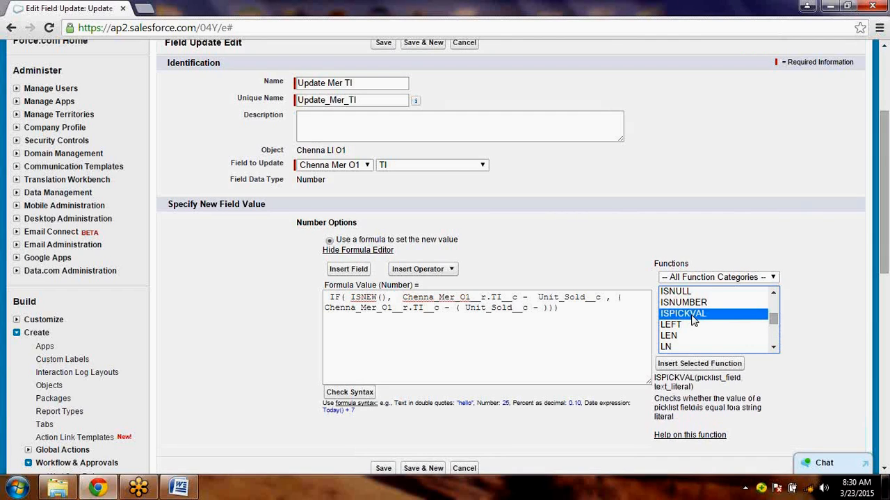
key("p")
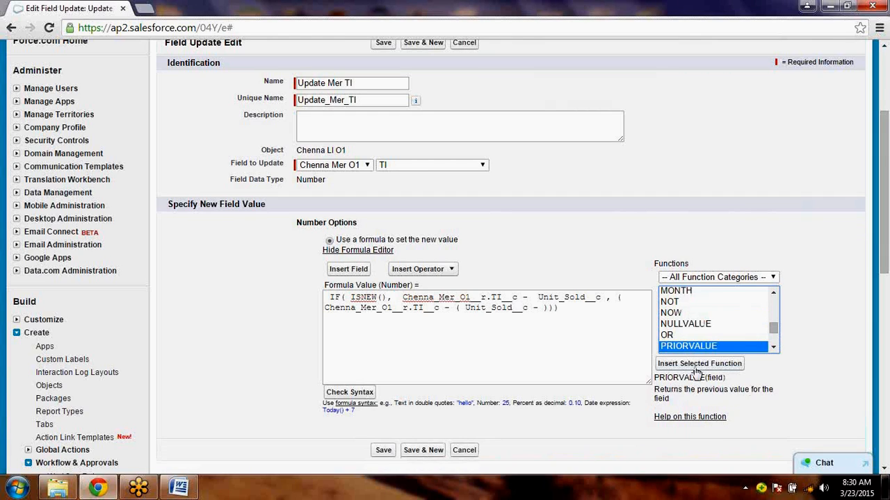
left_click(697, 364)
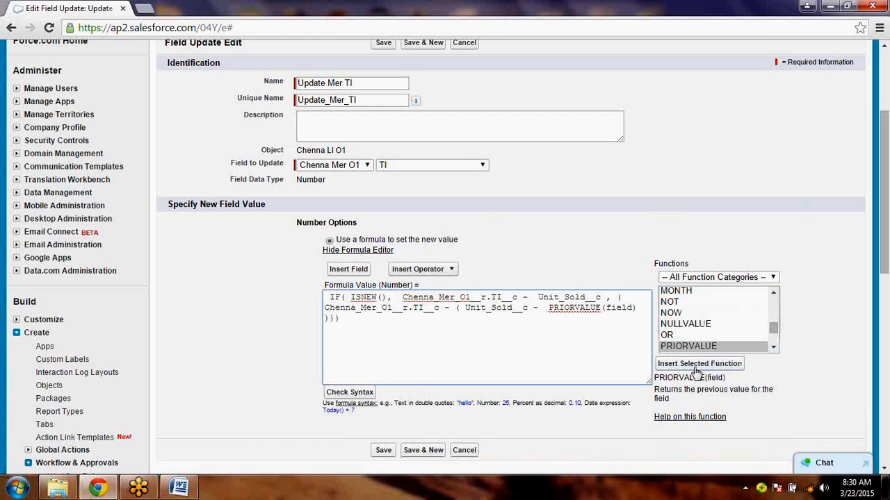
Step: Add parentheses containing the Unit Sold field after PRIORVALUE(field) and check the formula's syntax
type("()")
left_click(366, 273)
scroll(366, 274, "down", 3)
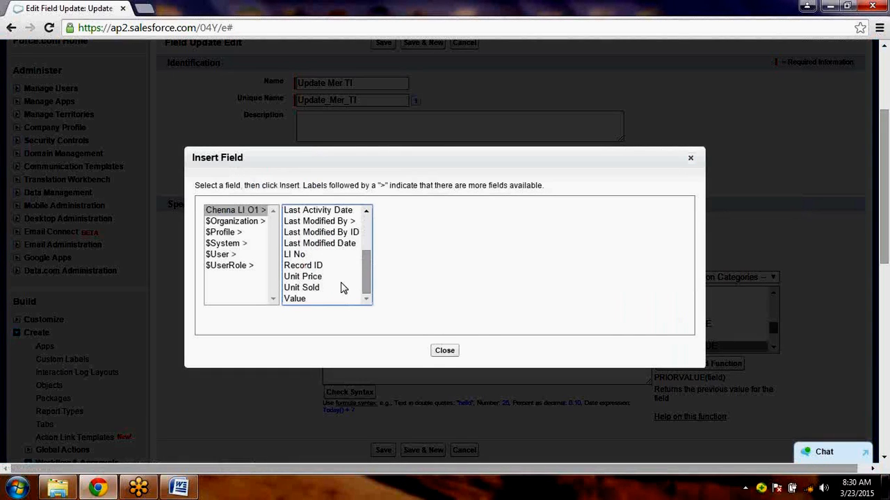
left_click(340, 288)
left_click(411, 281)
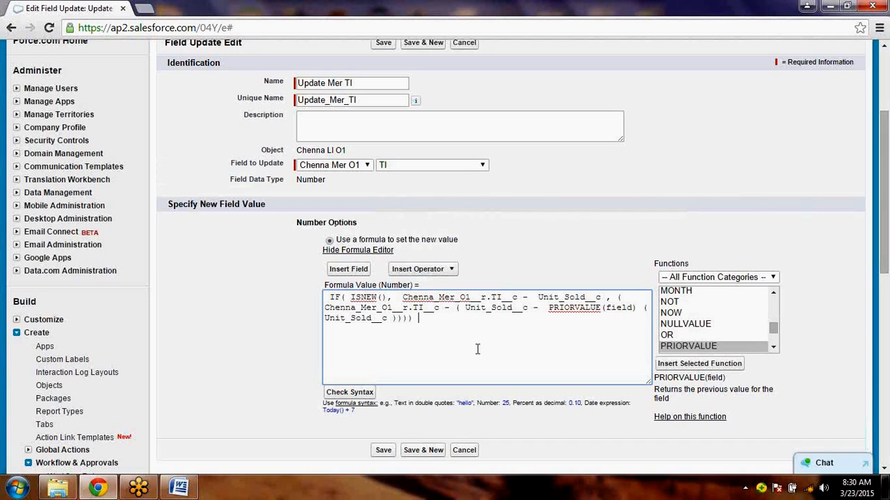
left_click(364, 393)
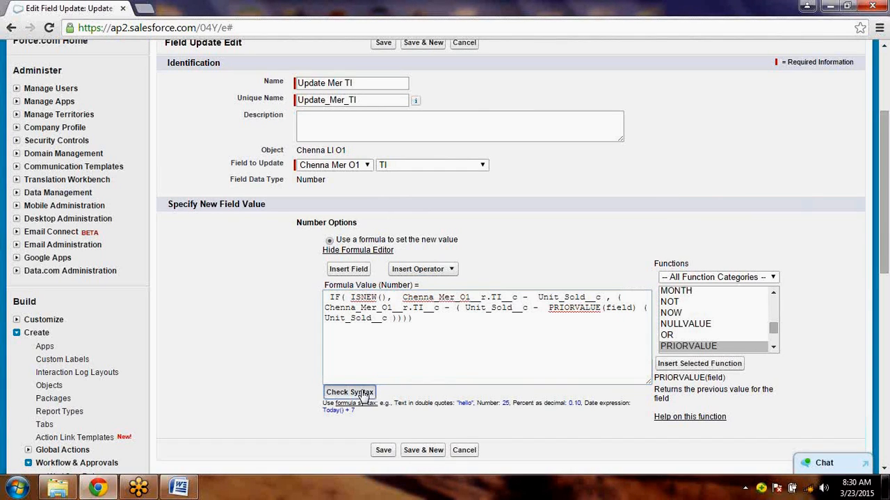
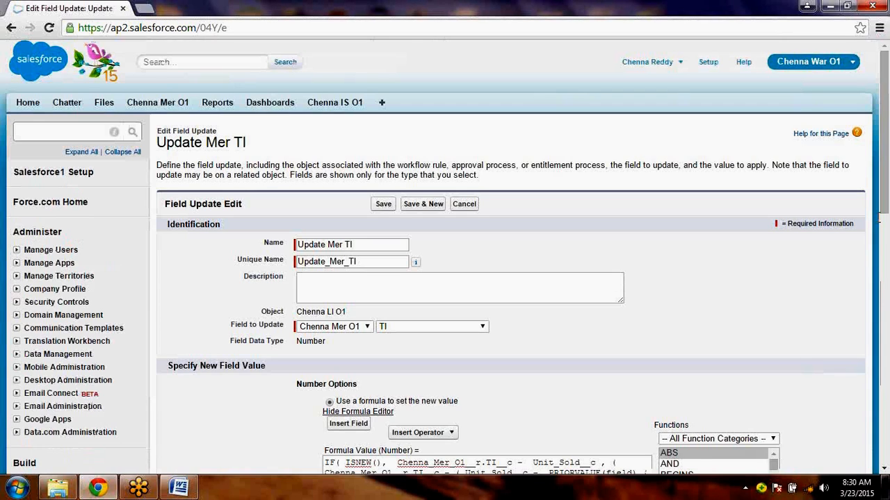
Step: Copy the complete field update formula into a new Notepad document
scroll(887, 260, "down", 1)
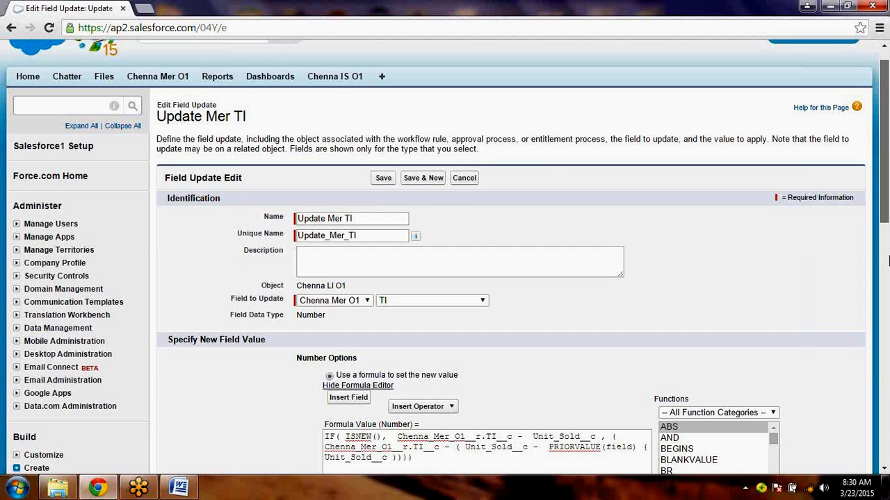
scroll(887, 260, "down", 3)
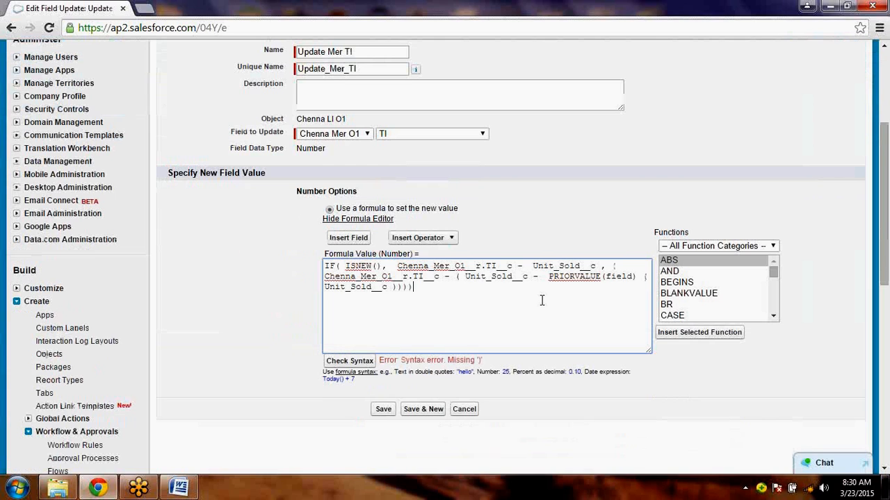
key("ctrl+a")
key("ctrl+c")
key("super")
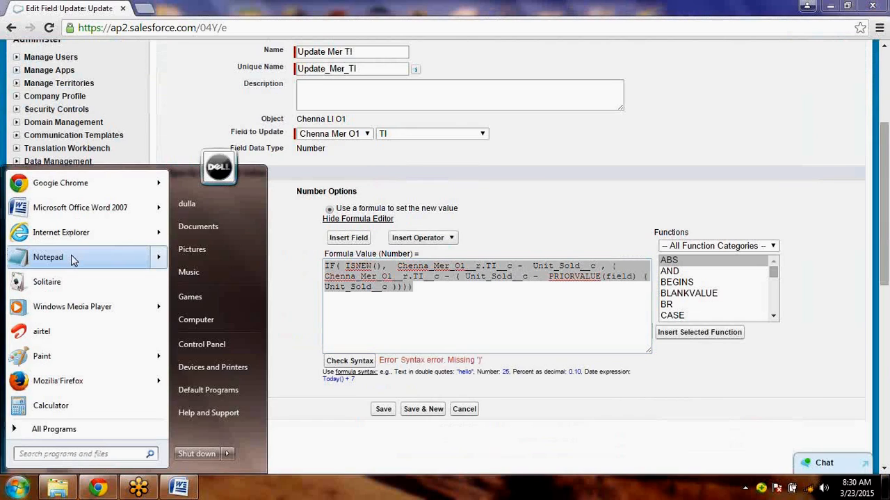
left_click(73, 259)
key("ctrl+v")
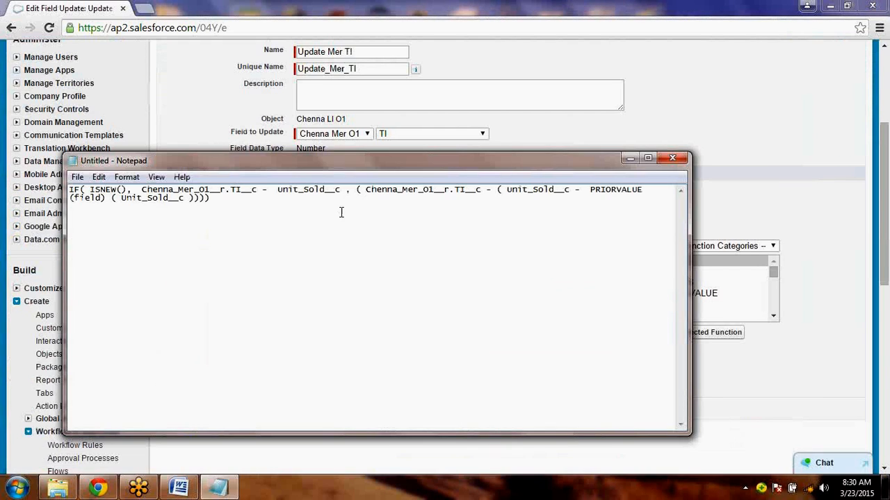
key("BackSpace")
Step: Return to the field update in the browser, add another closing parenthesis at the formula's end and recheck its syntax
key("alt+Tab")
left_click(394, 289)
type(")")
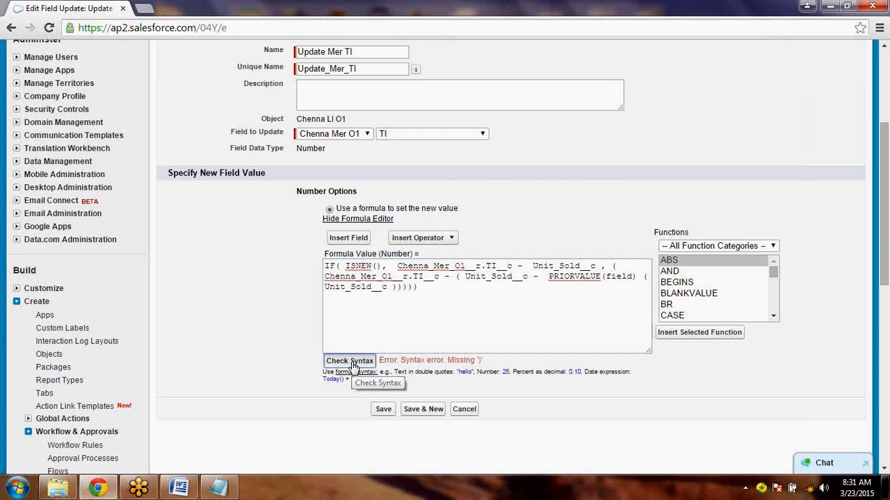
left_click(350, 361)
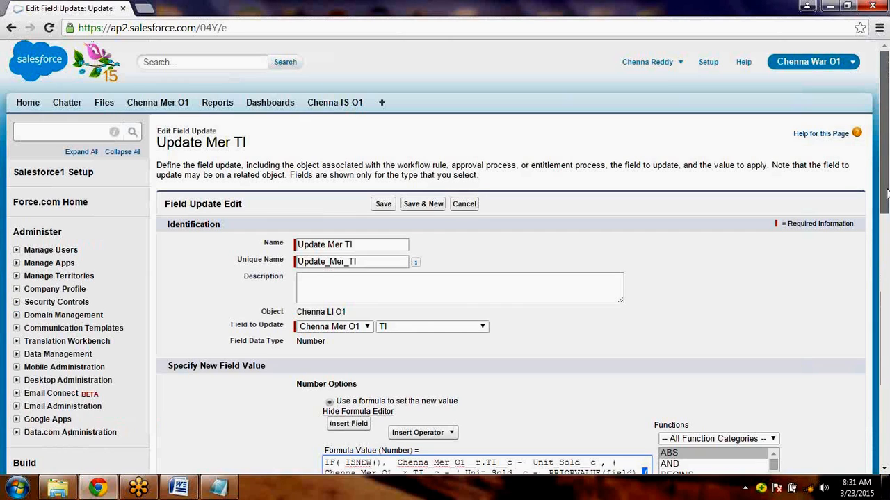
Step: Remove the "field" placeholder and the extra parentheses after PRIORVALUE so that it takes Unit_Sold__c directly
left_click_drag(885, 192, 886, 276)
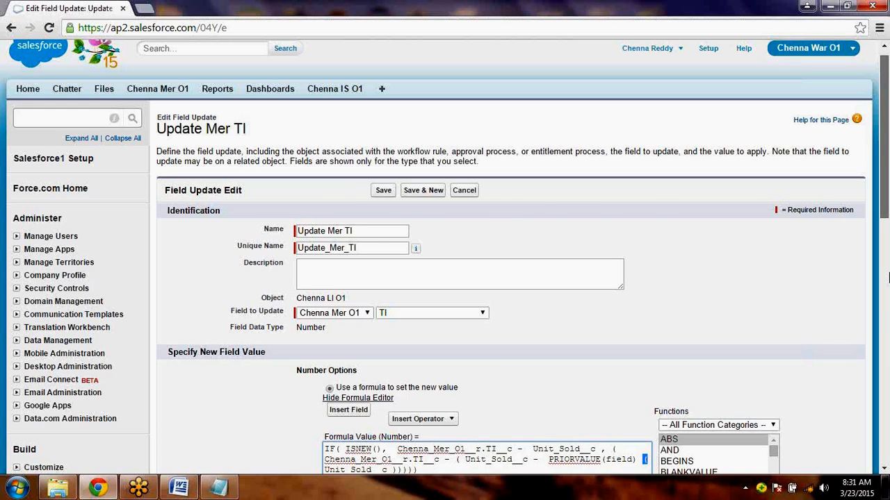
left_click_drag(889, 278, 888, 289)
double_click(618, 213)
key("Delete")
key("Delete")
key("BackSpace")
key("BackSpace")
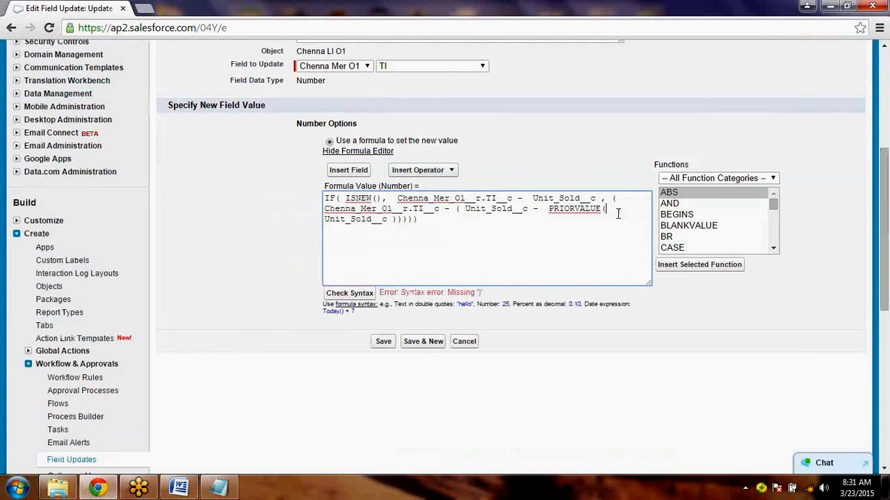
Step: Reduce the closing parentheses at the end of the formula to four and check the syntax
left_click(404, 219)
type(")")
left_click(356, 294)
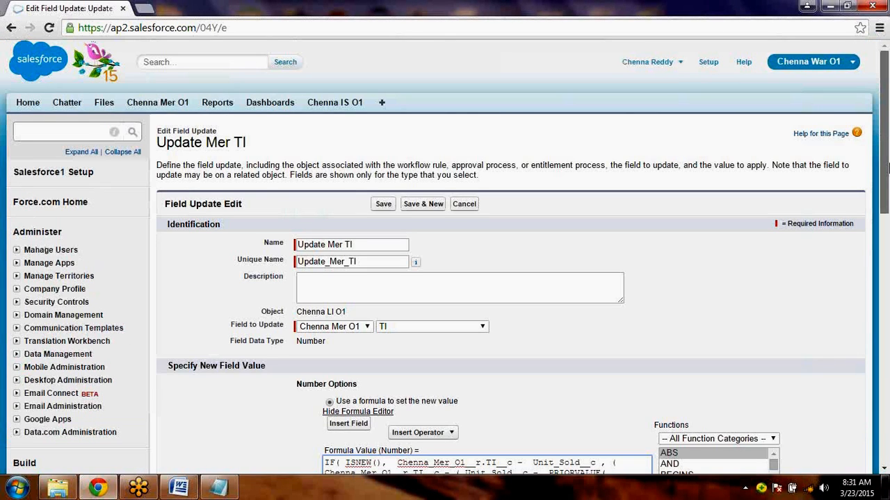
left_click_drag(888, 167, 887, 216)
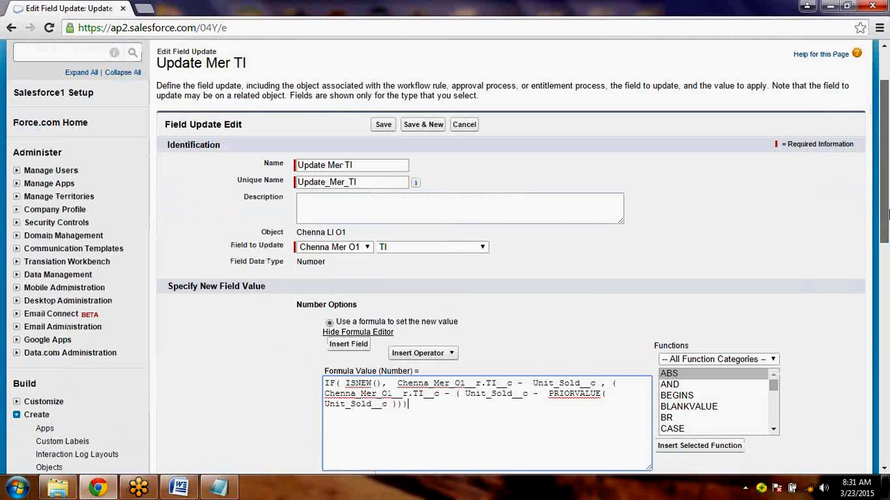
left_click_drag(888, 215, 888, 278)
type(")")
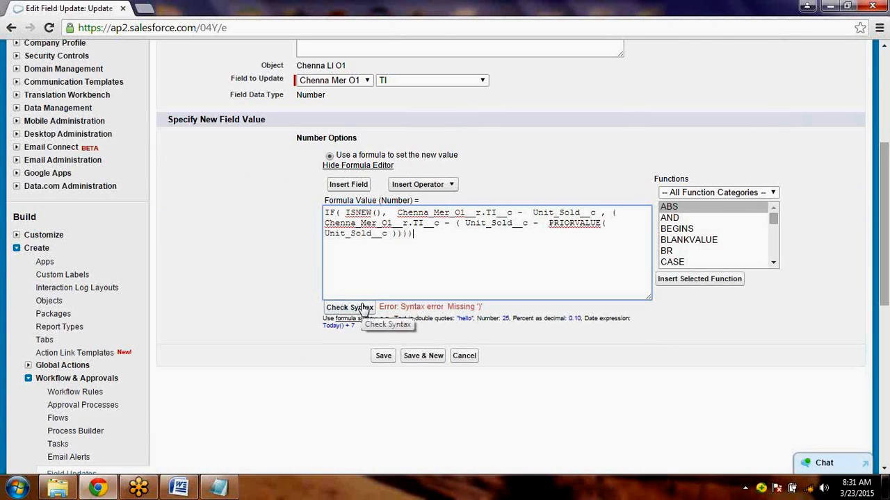
left_click(364, 308)
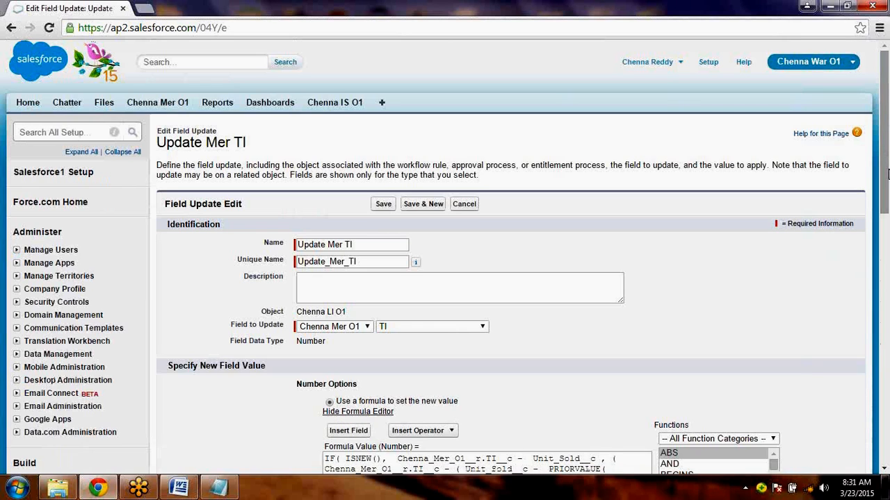
Step: Copy the corrected formula and paste it into the Notepad document in place of the old version
left_click_drag(889, 175, 889, 282)
left_click_drag(415, 192, 311, 171)
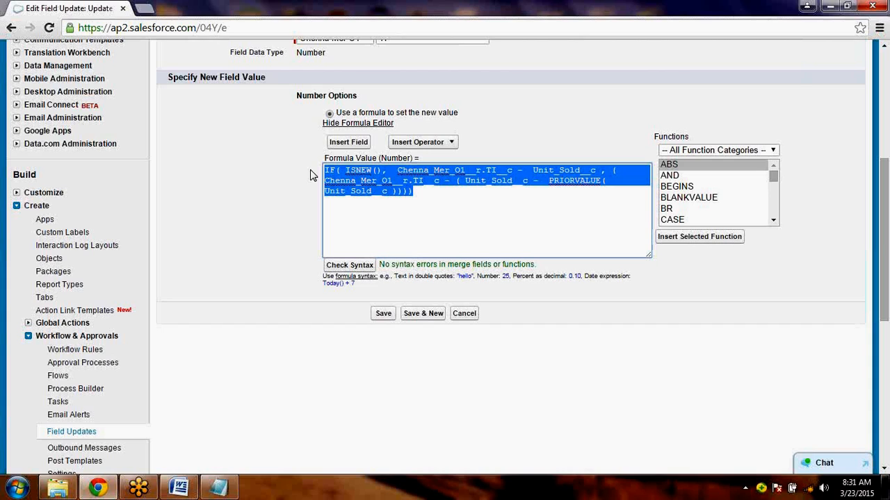
left_click(227, 493)
type("IF( ISNEW(),  Chenna_Mer_O1__r.TI__c -  Unit_Sold__c , ( Chenna_Mer_O1__r.TI__c - ( Unit_Sold__c -  PRIORVALUE( Unit_Sold__c ))))")
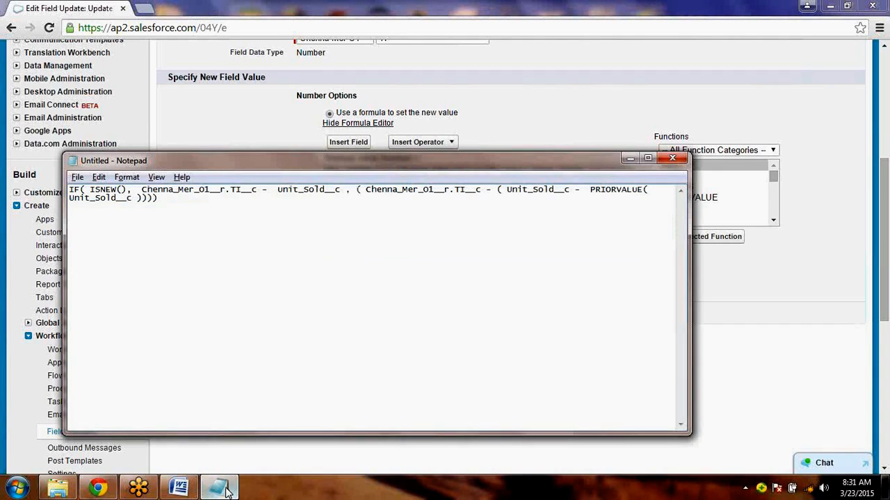
Step: Return to the browser, save the Update Mer TI field update and finish specifying the rule's workflow actions
left_click(749, 381)
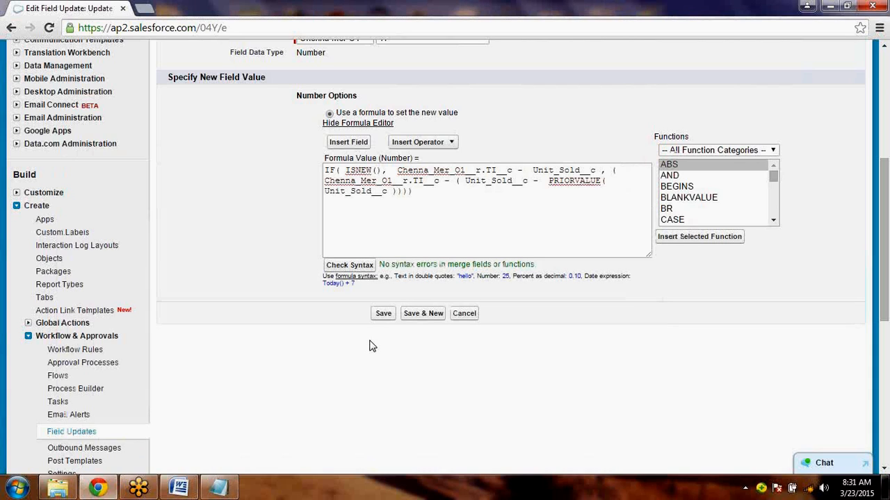
left_click(383, 313)
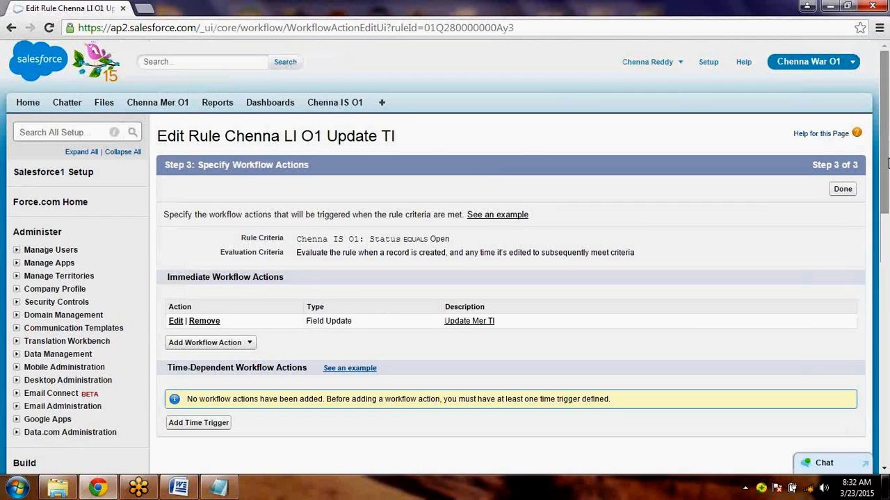
left_click_drag(888, 163, 888, 209)
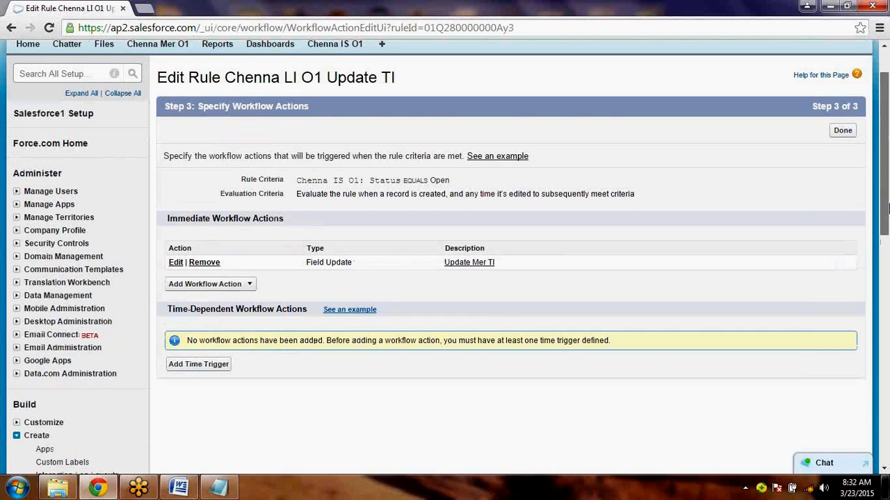
scroll(887, 183, "down", 3)
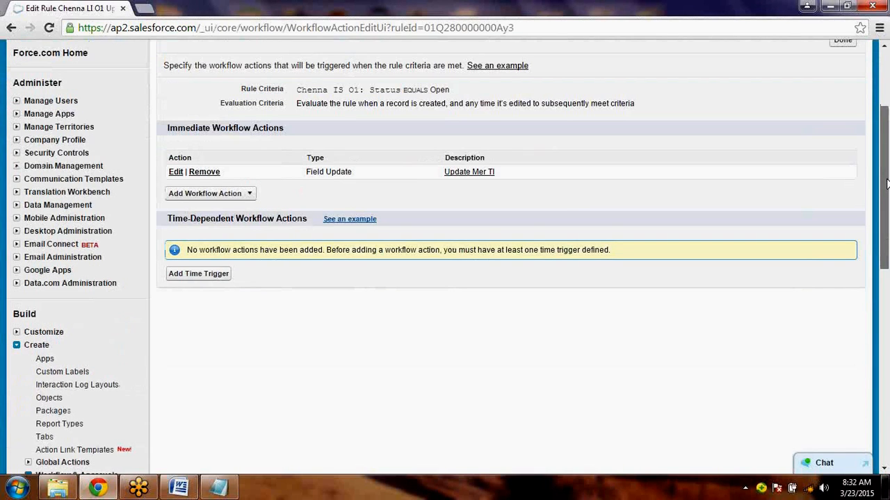
scroll(869, 160, "up", 3)
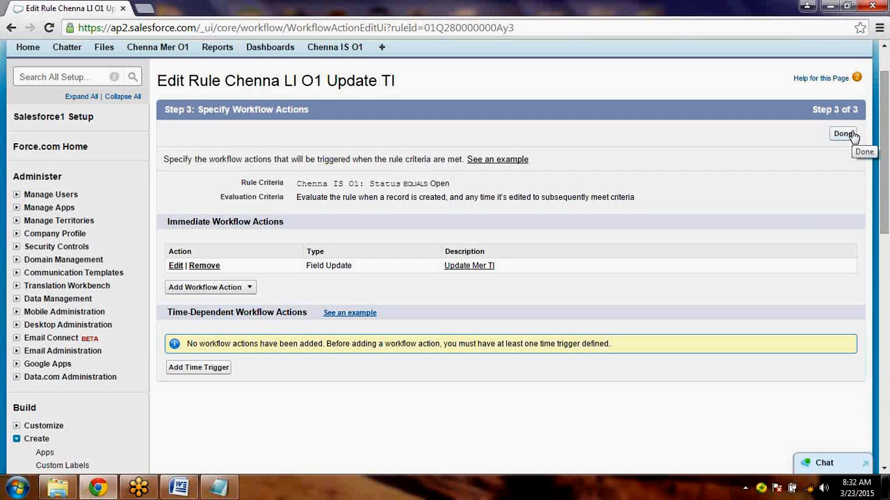
left_click(844, 134)
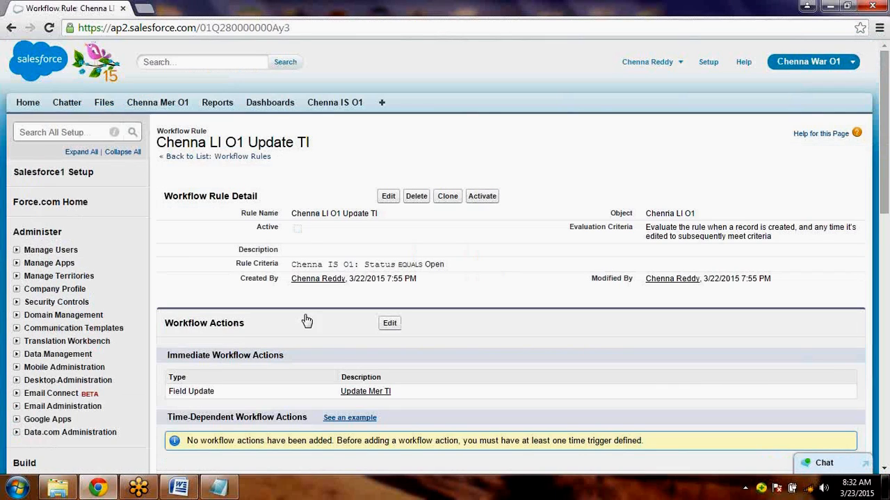
Step: Reopen the Chenna LI O1 Update TI rule to review and save its criteria, and activate the rule
left_click(389, 198)
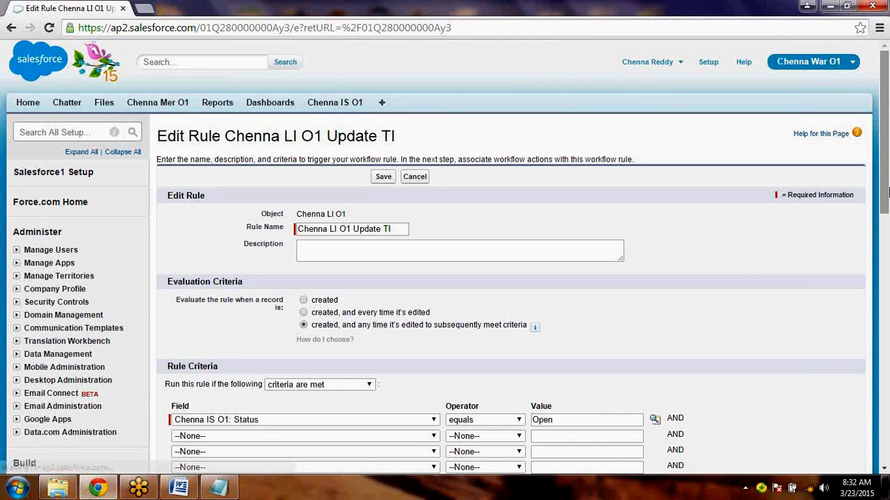
mouse_move(884, 182)
left_mouse_down()
mouse_move(888, 260)
mouse_move(881, 181)
left_mouse_up()
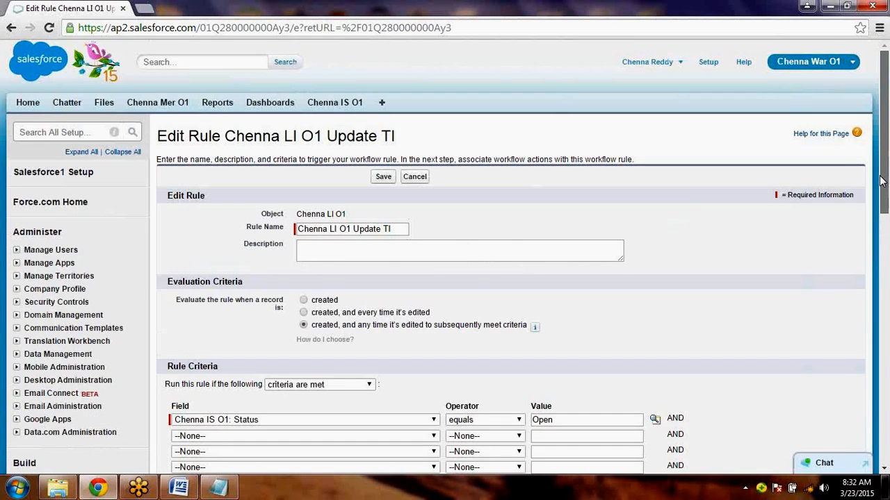
left_click_drag(881, 181, 887, 203)
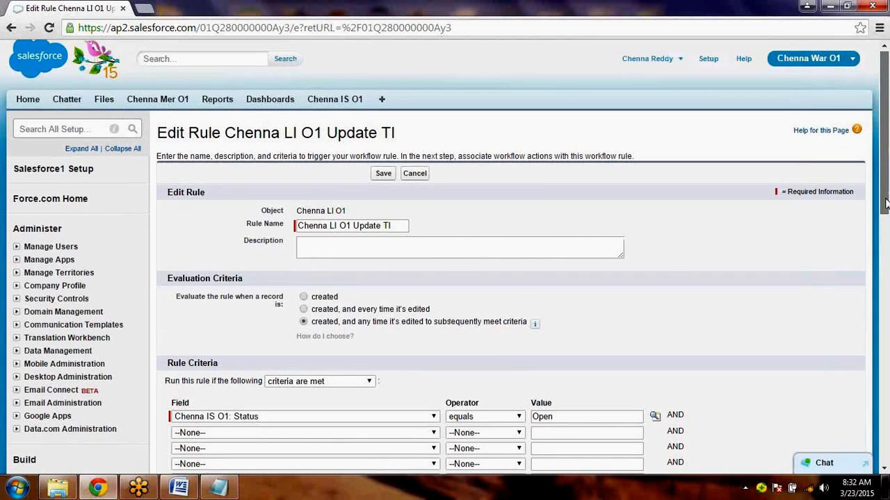
left_click_drag(886, 203, 886, 431)
left_click(388, 378)
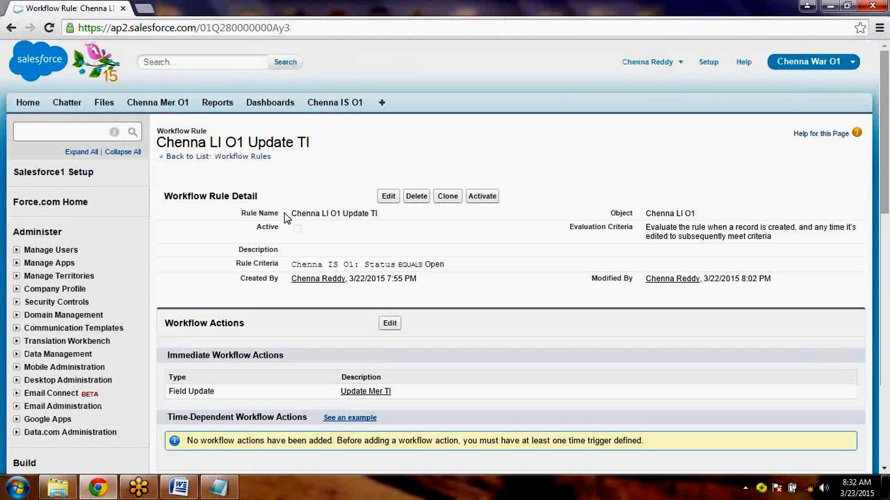
left_click(482, 198)
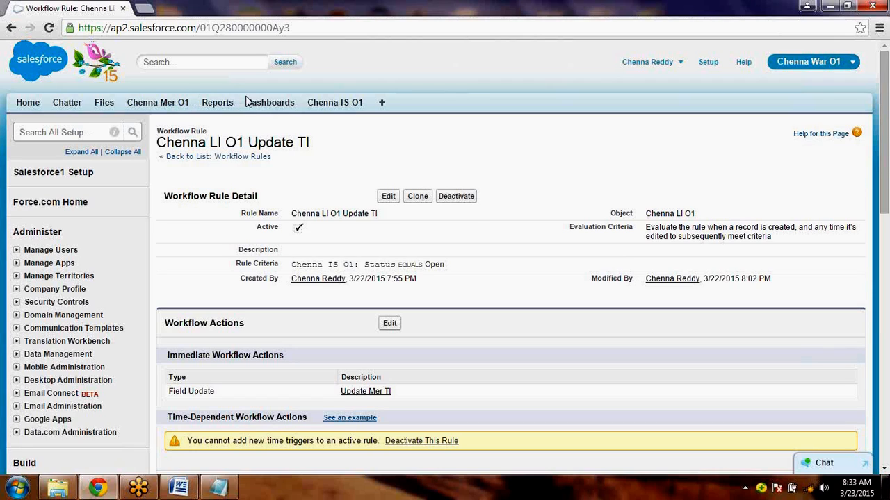
Step: Open the Lenovo record of Chenna Mer O1 and paste a screenshot of it into a new, maximized Paint window
left_click(167, 107)
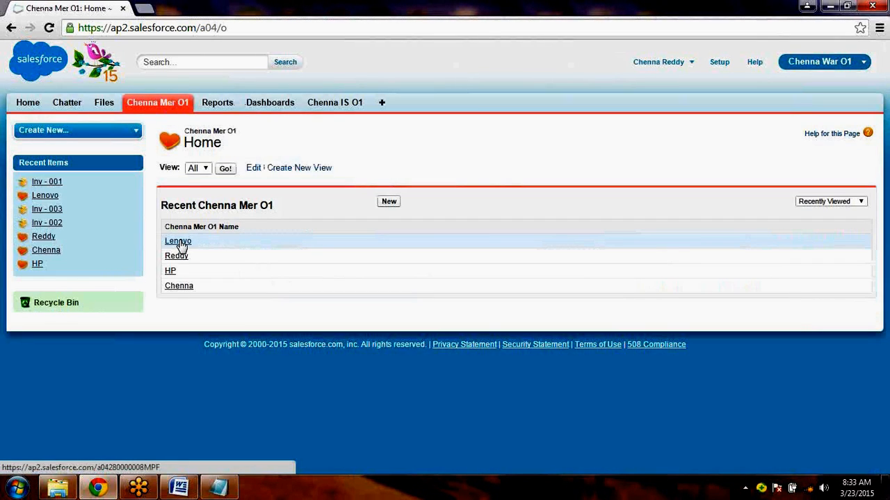
left_click(178, 242)
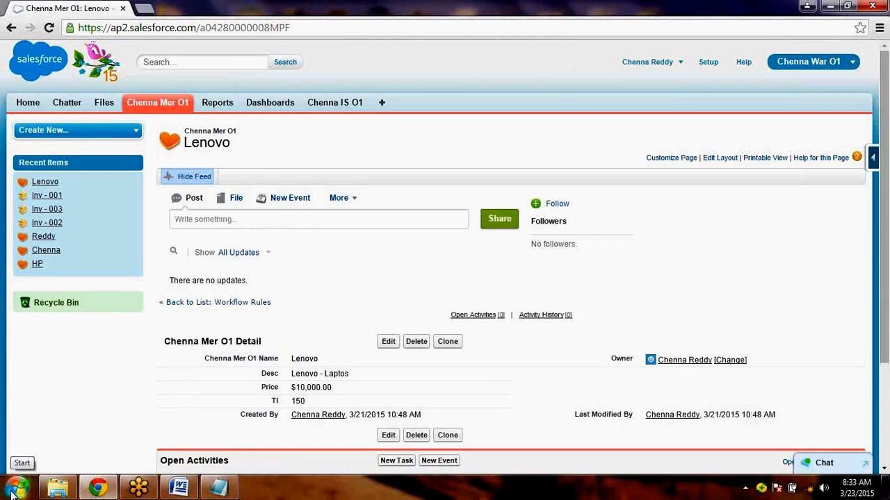
left_click(12, 492)
left_click(43, 363)
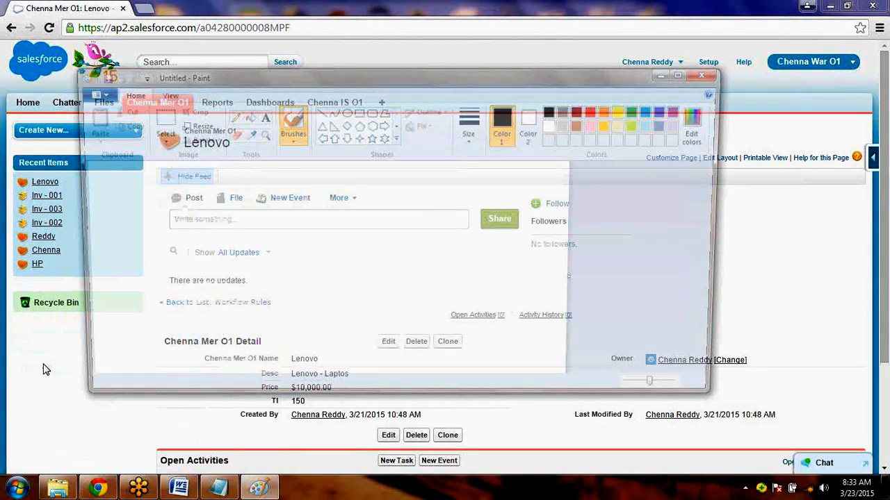
key("ctrl+v")
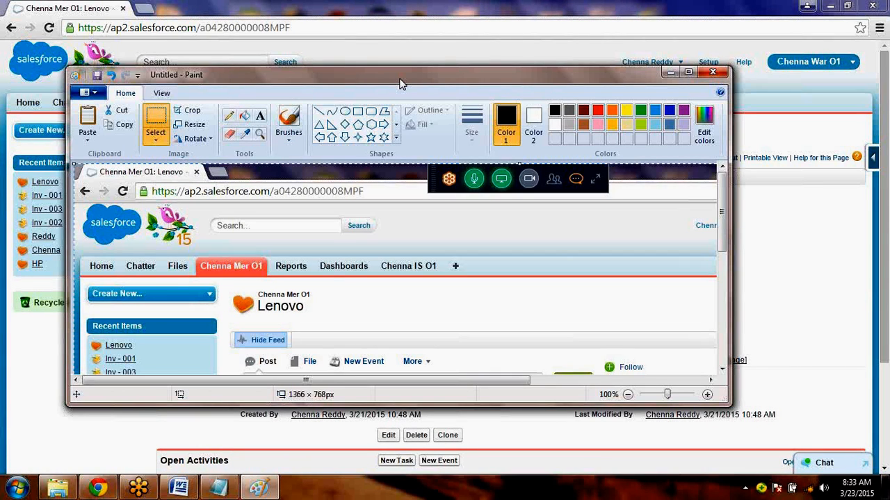
double_click(400, 83)
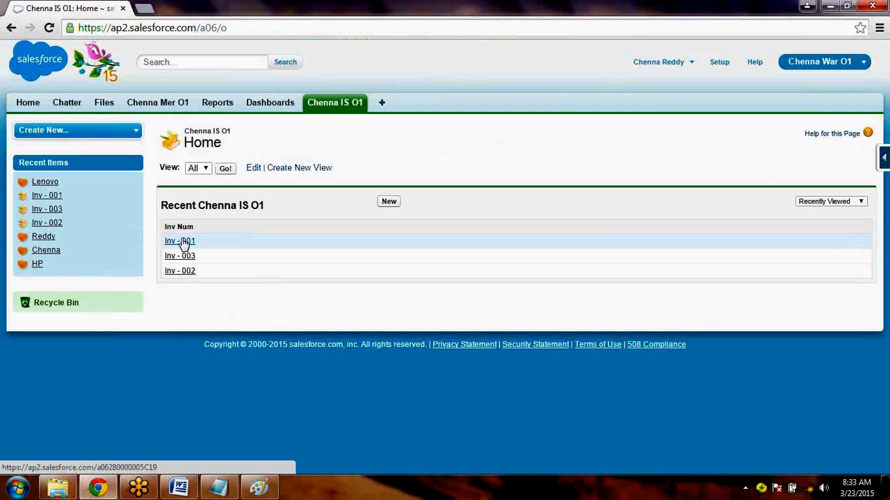
Step: Return to the browser, open the Inv - 001 record and start a new Chenna LI O1 line item for it
left_click(180, 240)
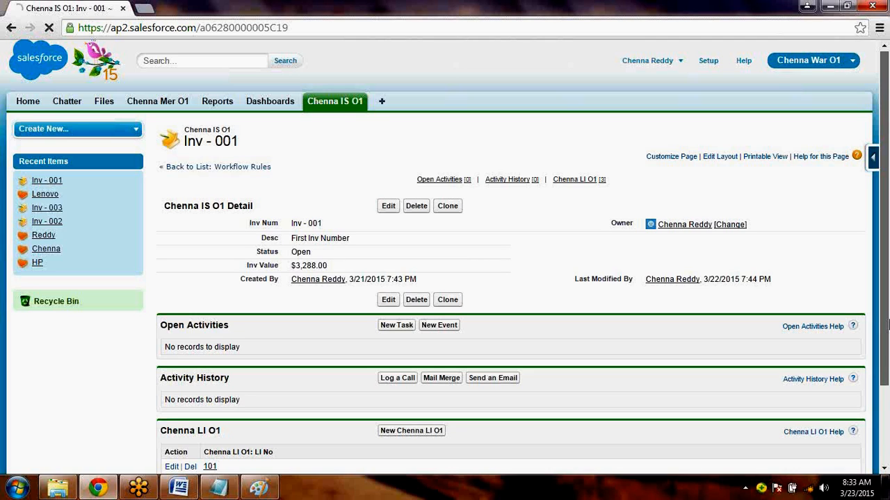
scroll(431, 328, "down", 3)
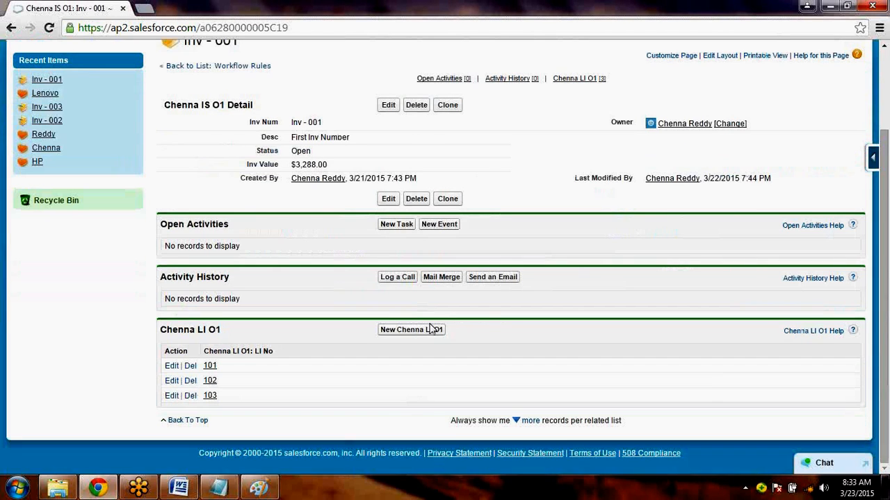
left_click(411, 330)
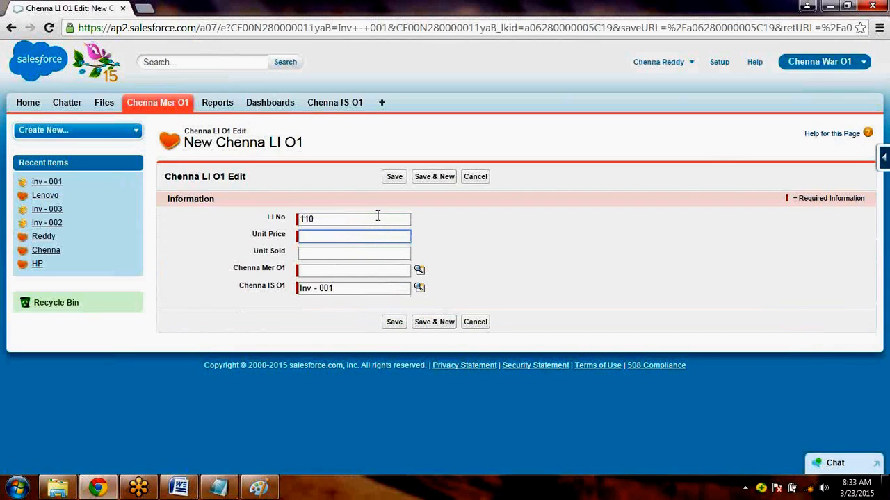
Step: Complete line item 110 for Inv - 001 with unit price 26, 25 units sold and Lenovo as the merchandise, and save it
type("26")
key("Tab")
type("25")
key("Tab")
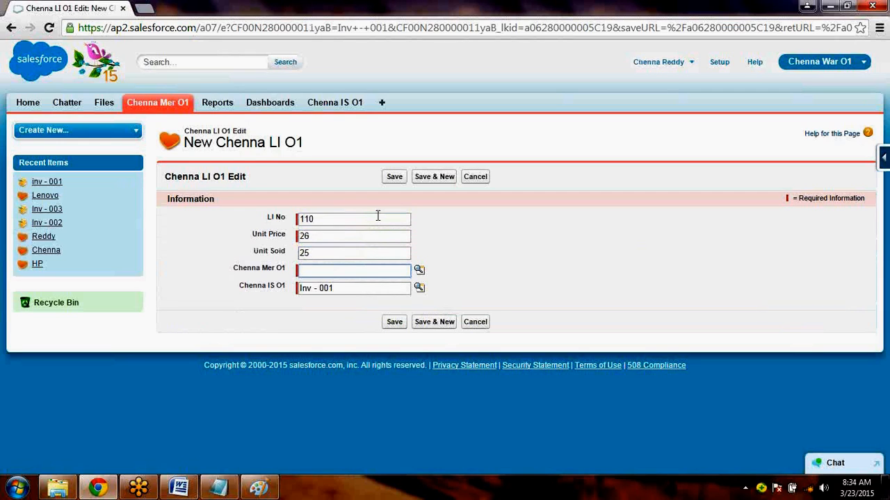
left_click(419, 272)
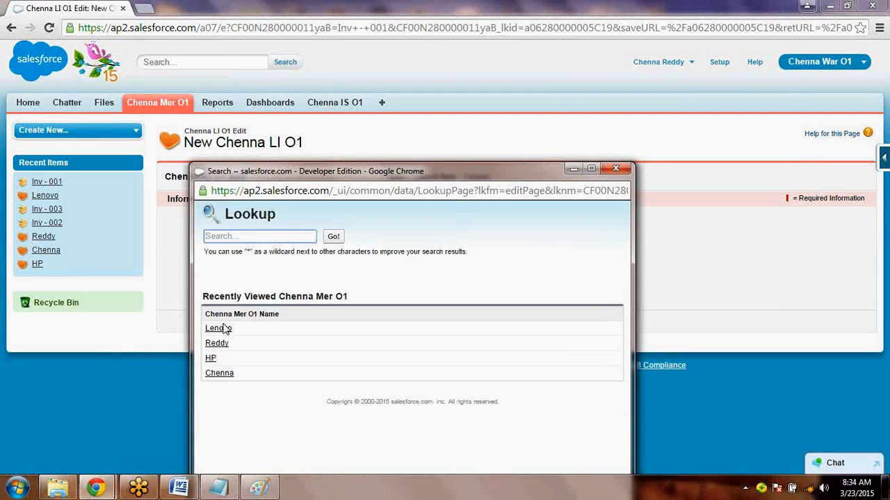
left_click(220, 329)
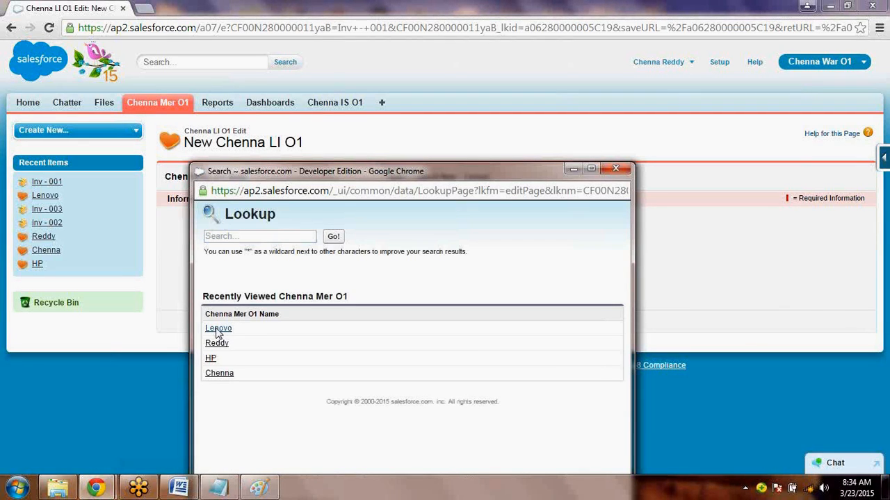
left_click(217, 330)
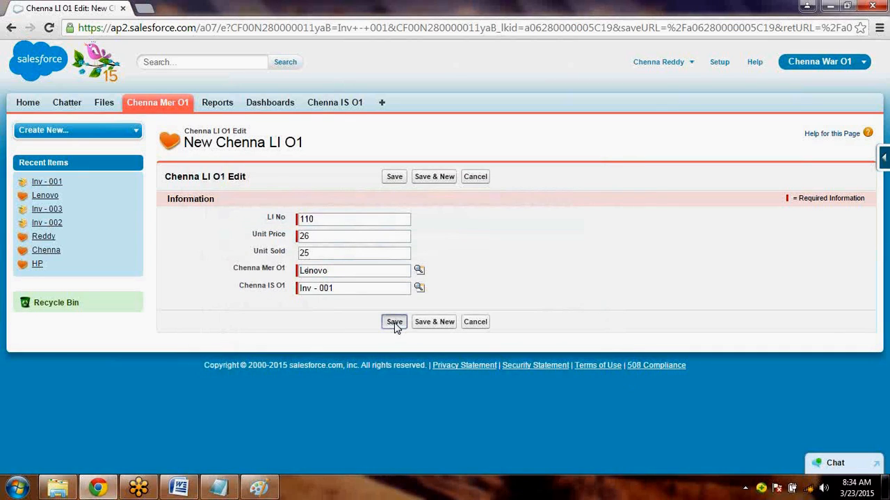
left_click(394, 323)
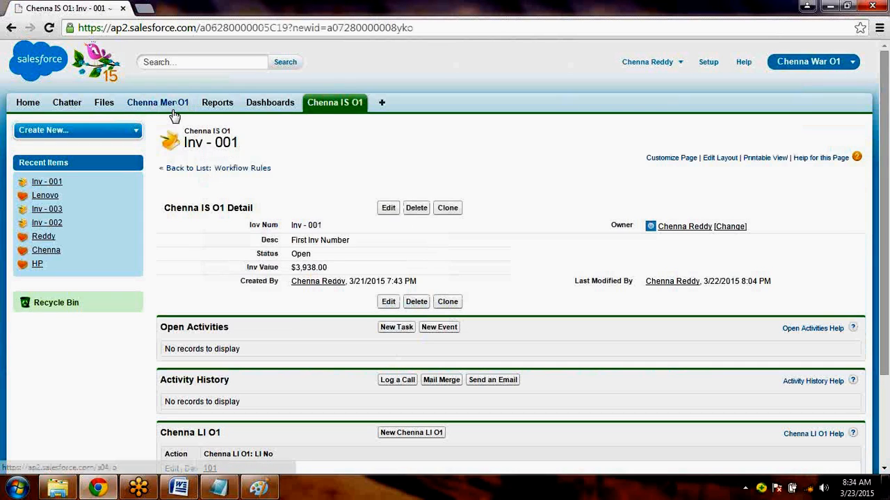
Step: Open the Lenovo record of Chenna Mer O1 to check its TI, and switch to Notepad to review the update formula
left_click(174, 112)
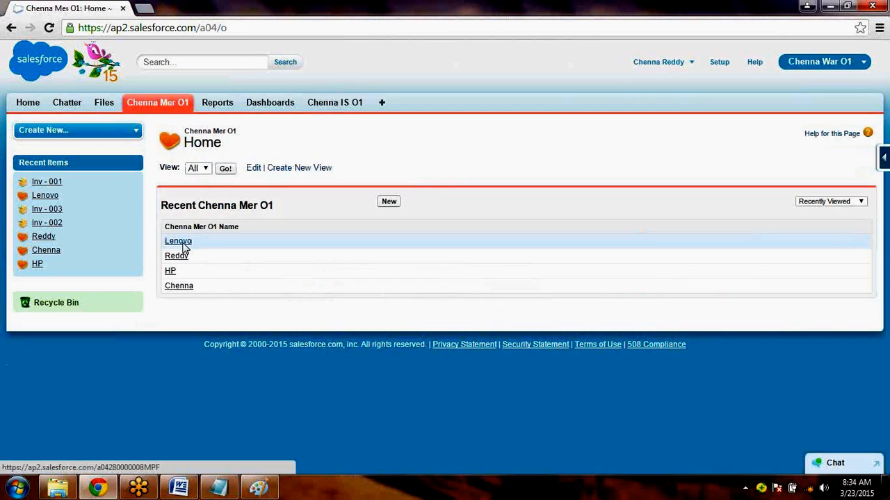
left_click(182, 244)
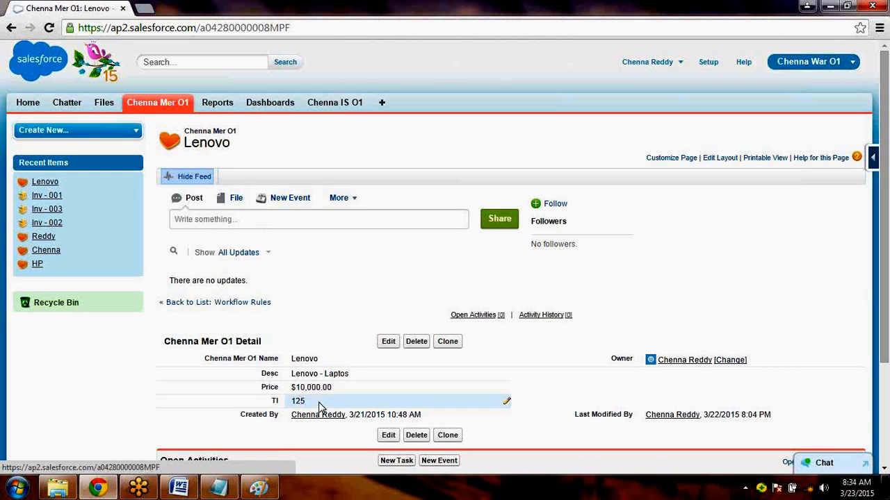
left_click(221, 488)
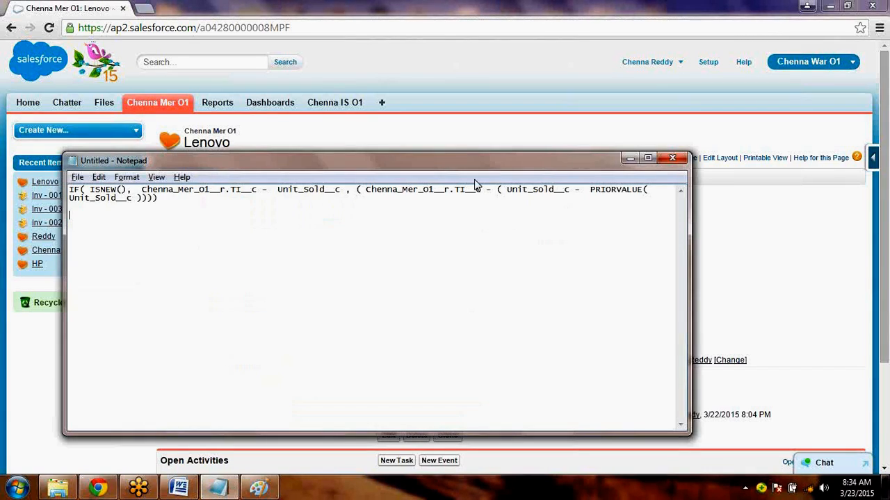
left_click_drag(252, 282, 160, 273)
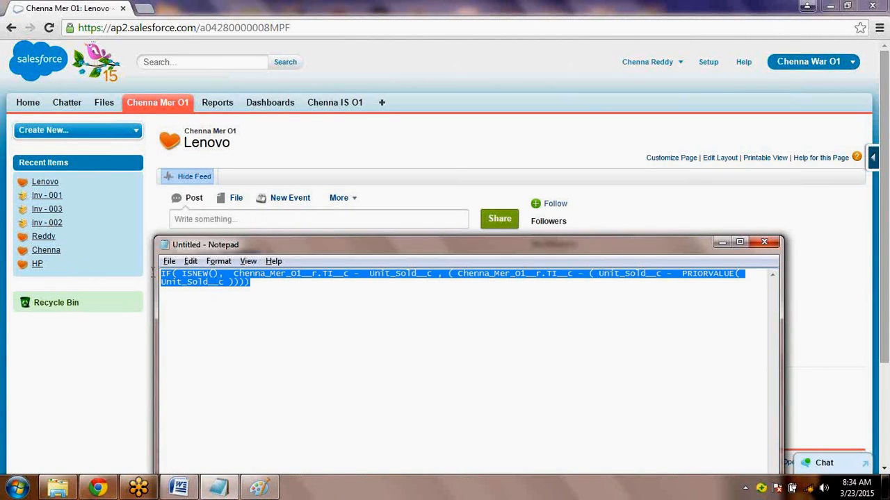
left_click(260, 312)
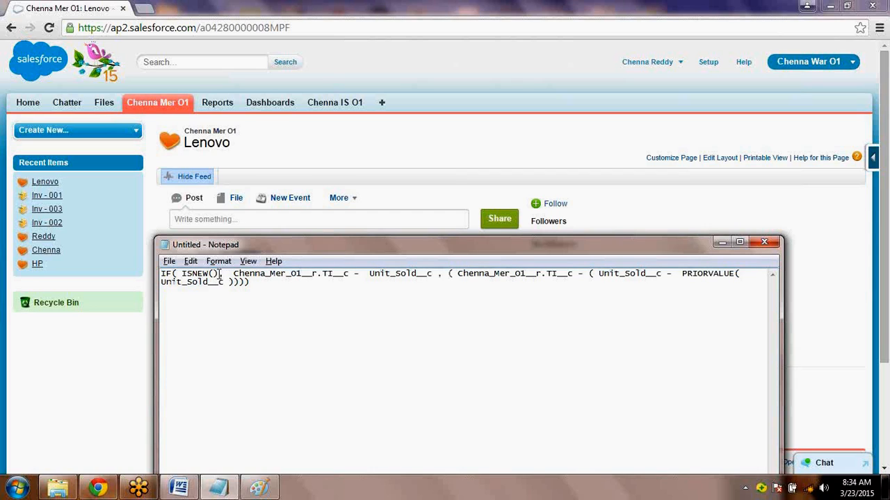
Step: Break the IF formula in Notepad after ISNEW() and after the first result, indenting both result expressions on separate lines
left_click(234, 273)
key("Return")
key("Tab")
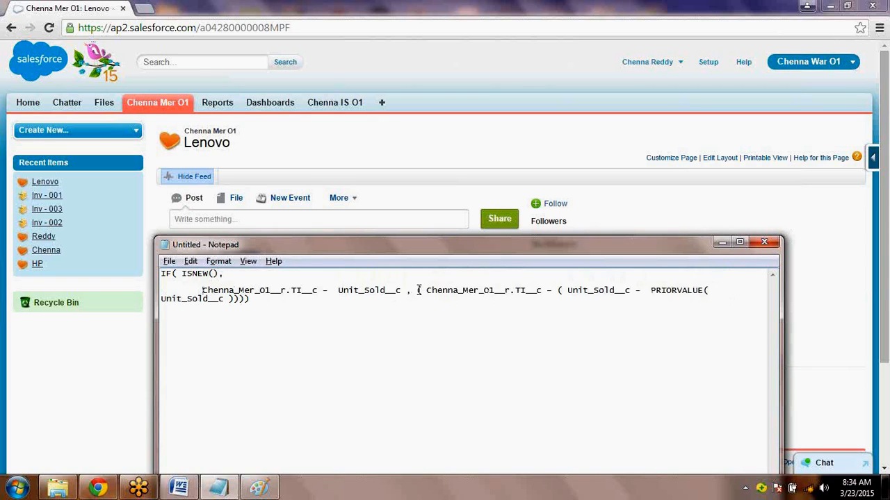
key("Return")
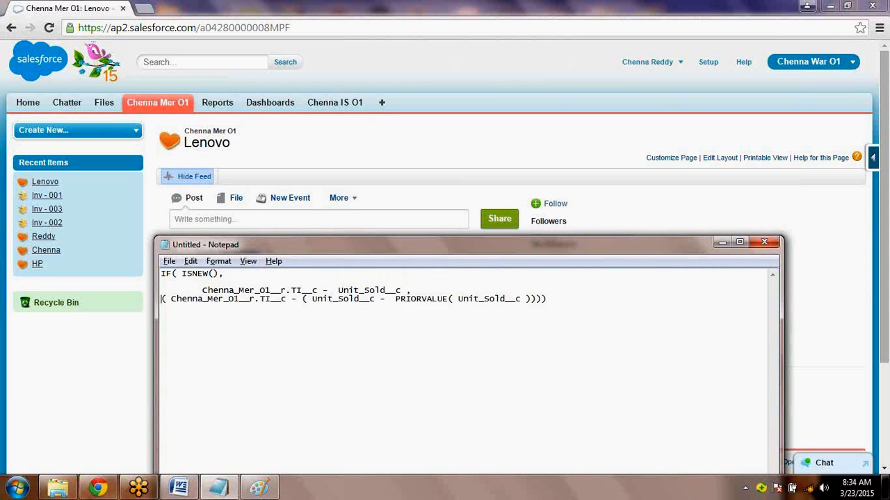
key("Tab")
key("Return")
key("Tab")
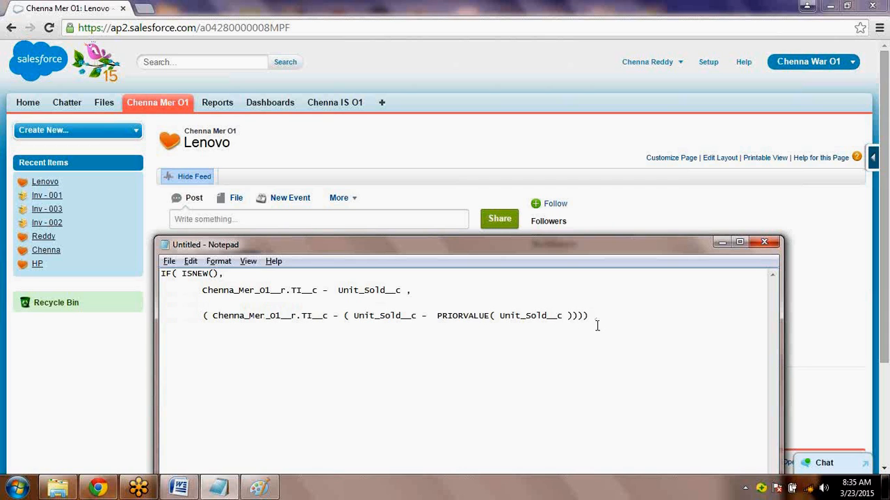
Step: Return to the browser to recheck Lenovo's TI, and open Inv - 001 to view its Chenna LI O1 line items
left_click(446, 159)
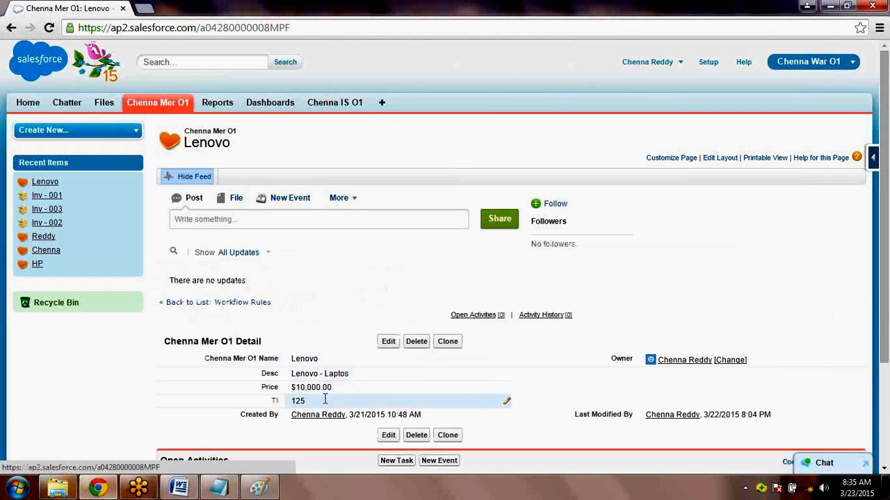
left_click(340, 103)
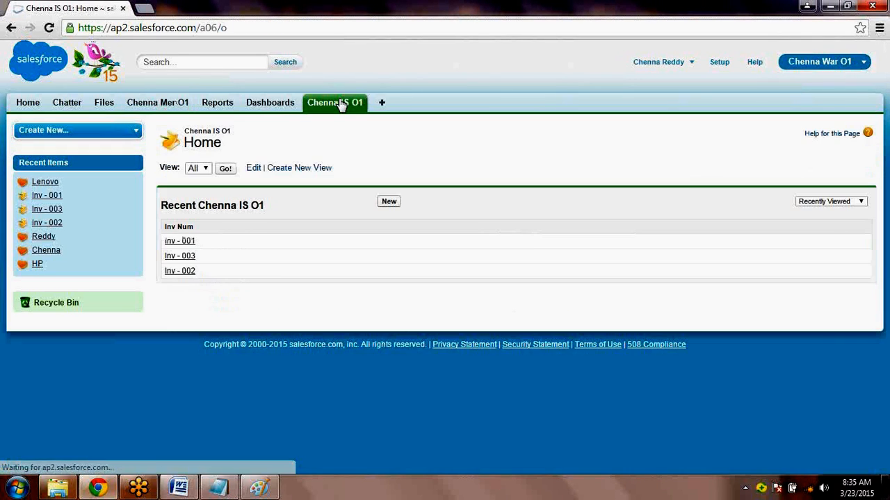
left_click(186, 243)
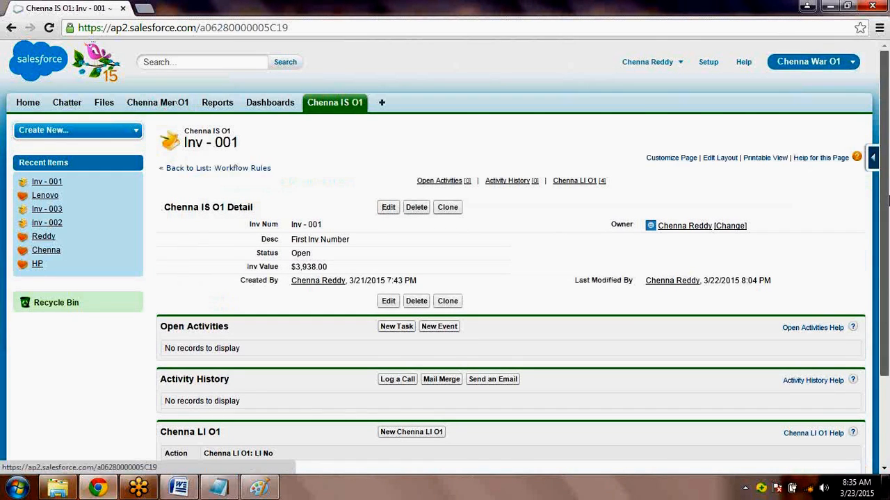
scroll(889, 201, "down", 2)
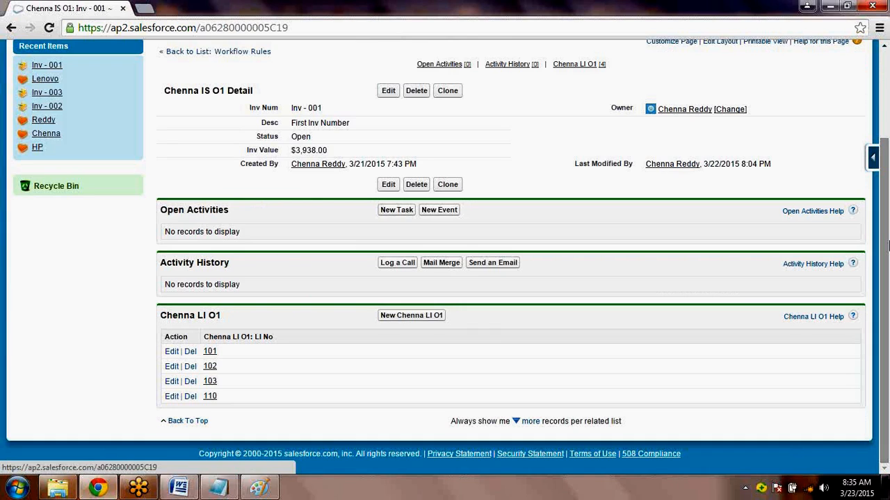
Step: Switch to Notepad and annotate the ISNEW() condition of the formula with "--- True"
left_click(220, 489)
type("True")
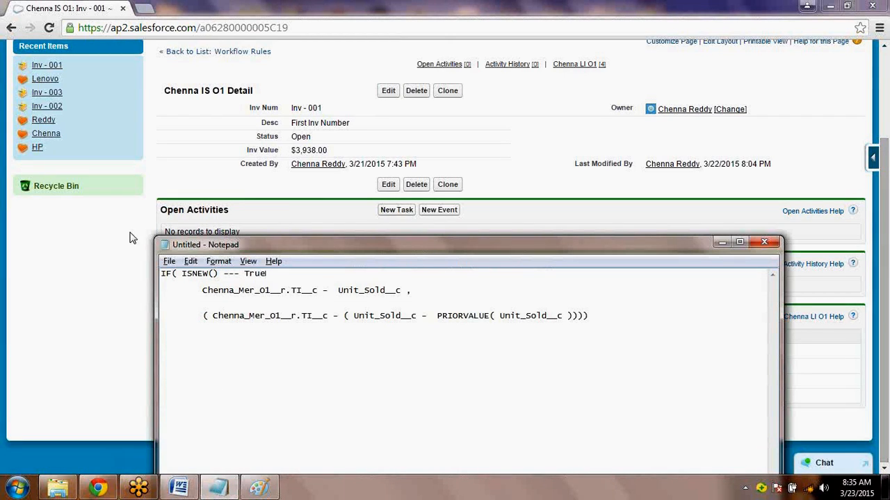
left_click_drag(215, 274, 181, 274)
Step: Return to the browser and start a new Chenna LI O1 under Inv - 001 with LI No 111 and unit price 11
left_click(77, 290)
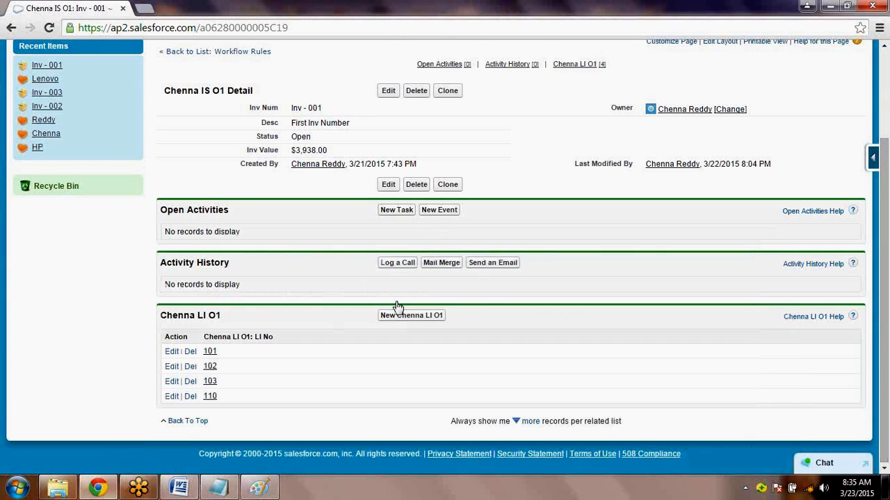
left_click(401, 317)
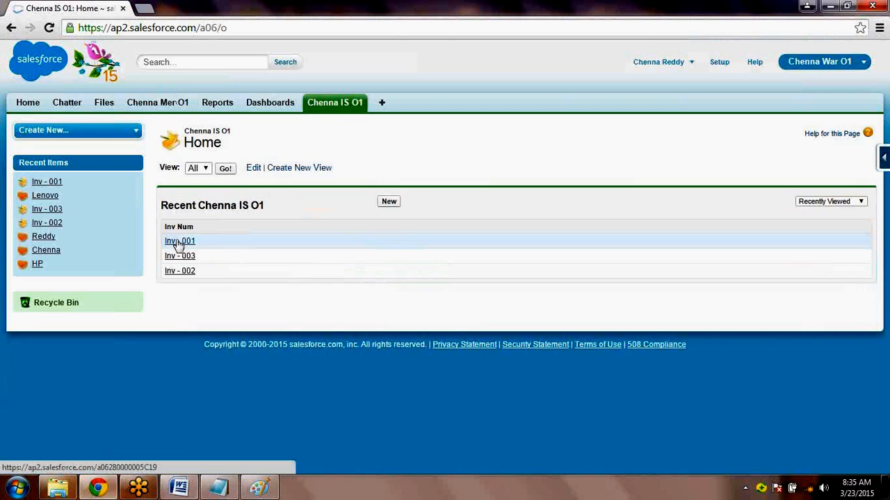
left_click(177, 240)
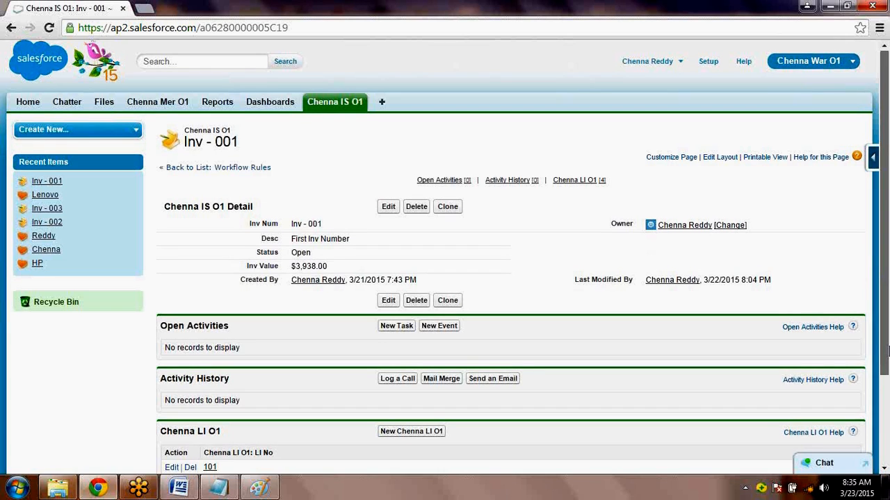
scroll(453, 340, "down", 3)
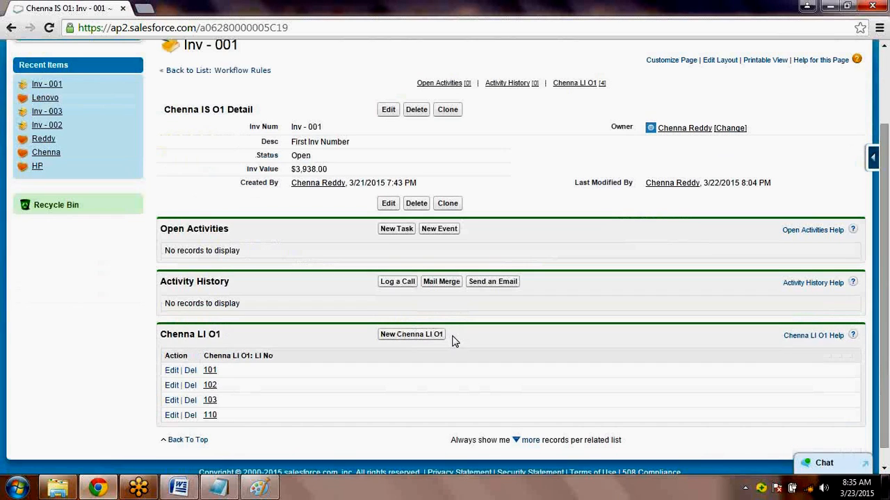
left_click(442, 337)
type("111")
key("Tab")
type("11")
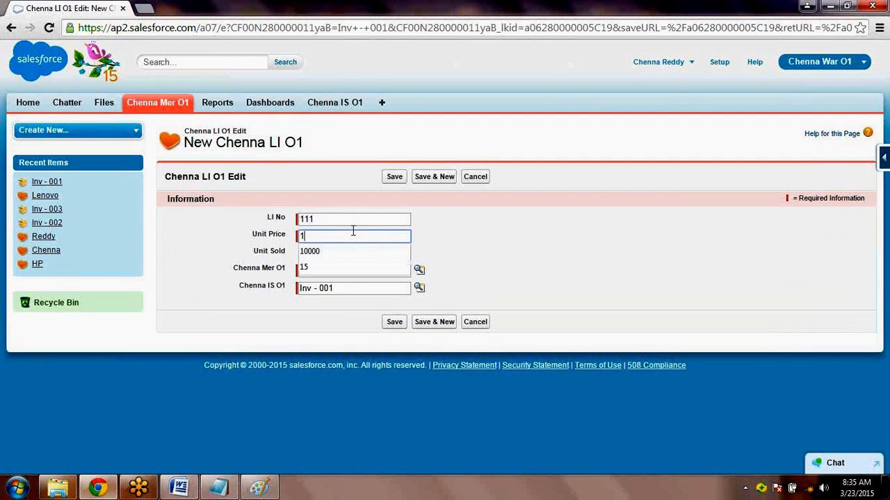
key("Tab")
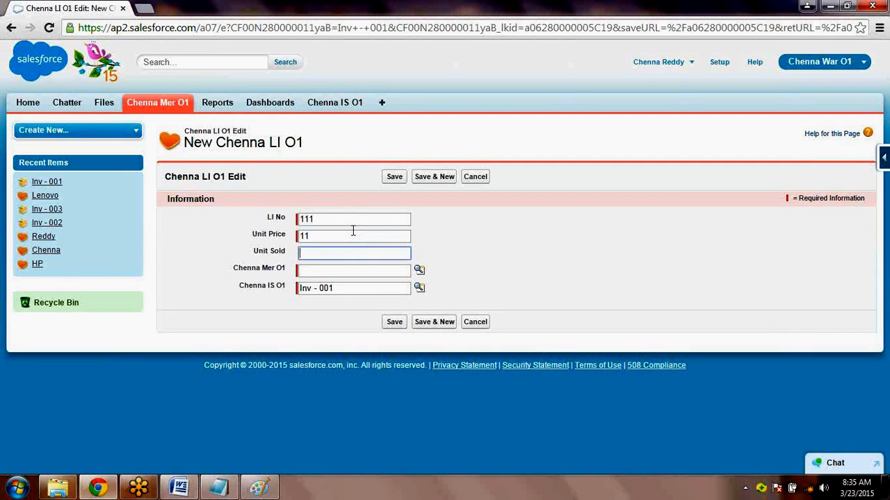
Step: Set the new line item's units sold to 5 and look up Lenovo as its Chenna Mer O1
type("5")
key("BackSpace")
type("5")
key("Tab")
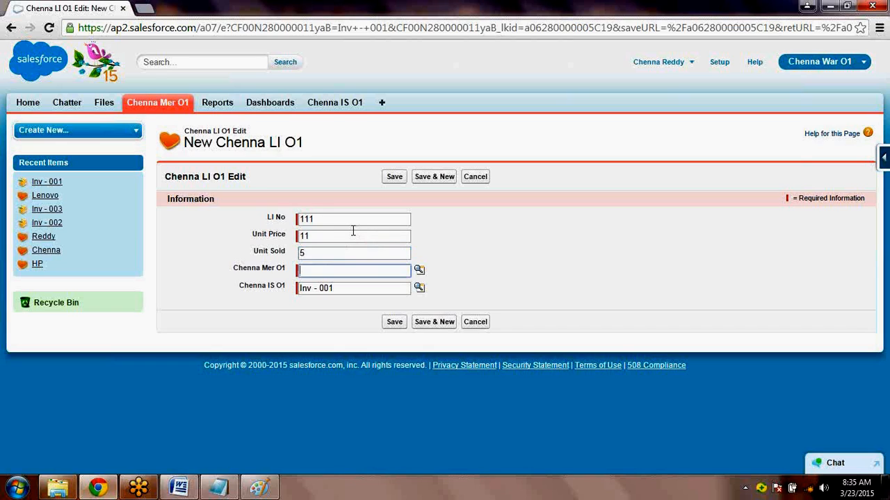
left_click(419, 271)
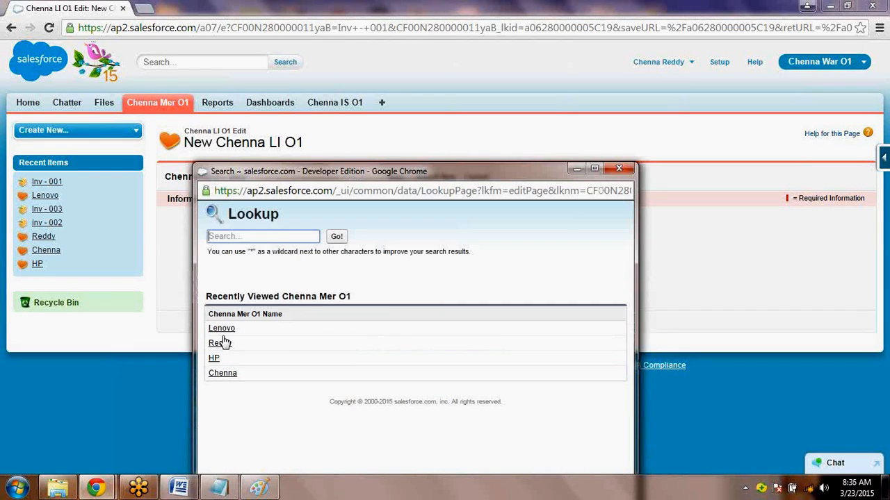
left_click(222, 328)
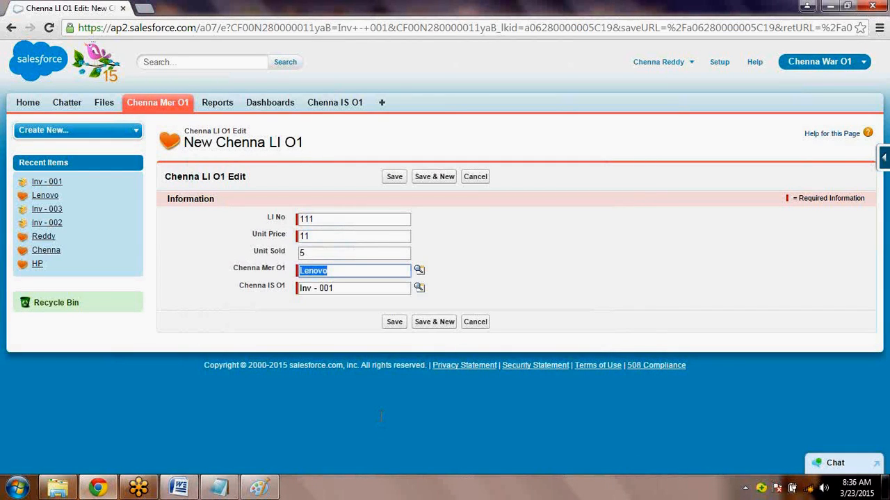
Step: Switch to Notepad and add the note "(This will be executed)" after the formula's first result, TI minus Unit_Sold__c
left_click(219, 488)
left_click(217, 273)
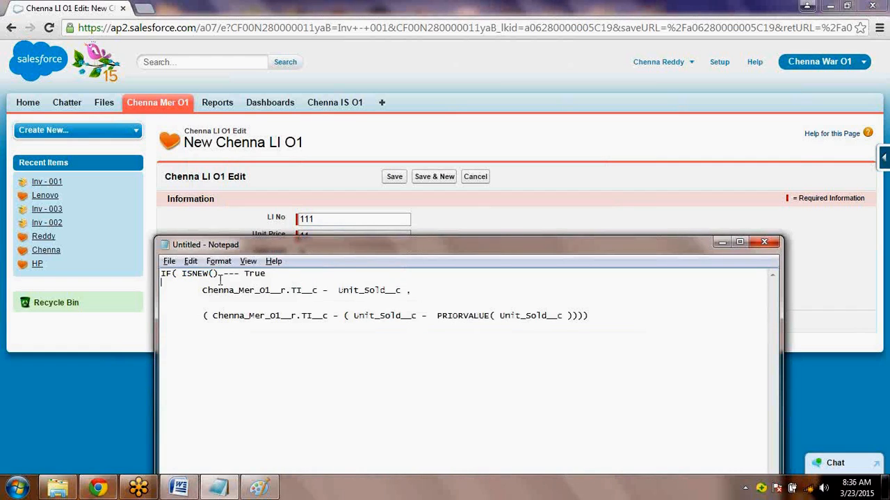
left_click_drag(217, 274, 181, 274)
left_click(321, 281)
left_click_drag(272, 273, 223, 273)
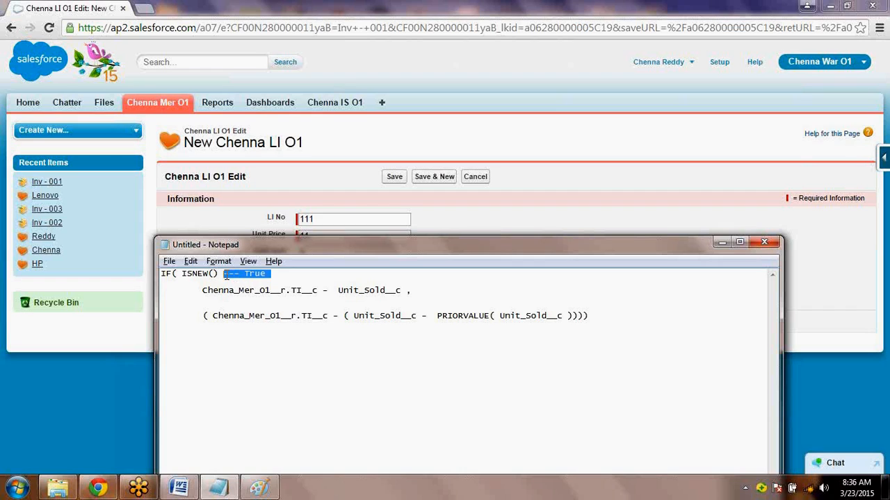
left_click(425, 292)
type("(T")
type("his will be exce")
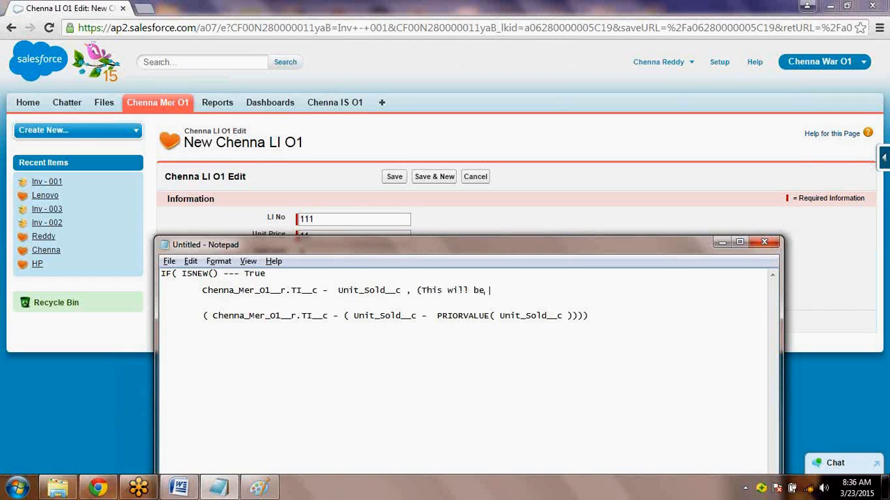
key("BackSpace")
key("BackSpace")
type("ecu")
key("BackSpace")
type("uted)")
Step: Extend the ISNEW() annotation in Notepad to read "True (Insert) / False(Update)"
left_click_drag(218, 274, 185, 268)
left_click_drag(271, 274, 402, 291)
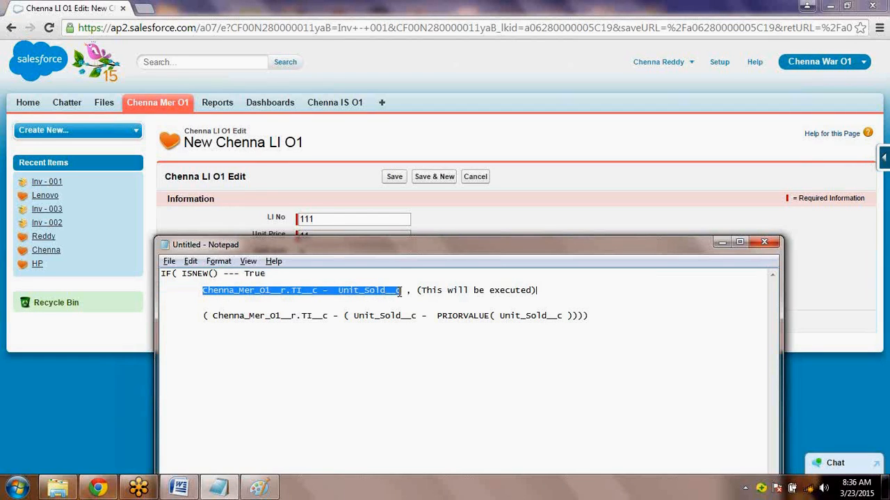
left_click_drag(223, 273, 182, 273)
left_click(270, 274)
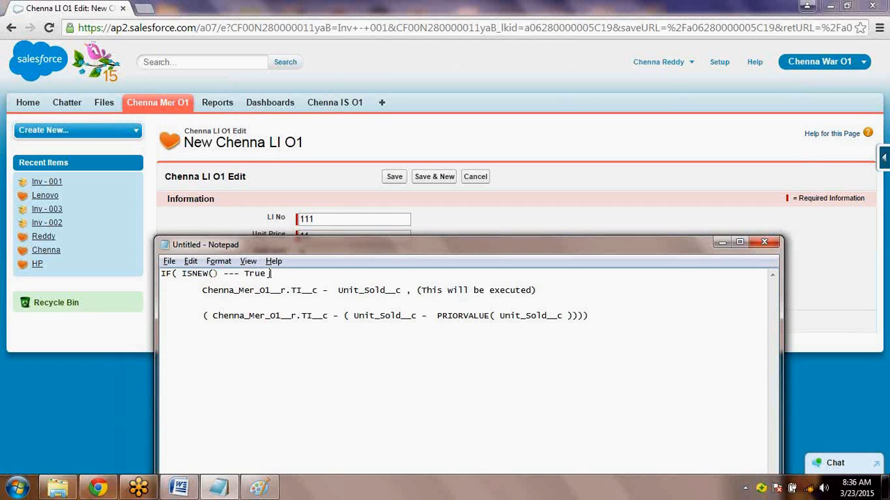
type("/ Fals")
key("BackSpace")
type("se(Update)")
left_click(263, 276)
type("(Inser")
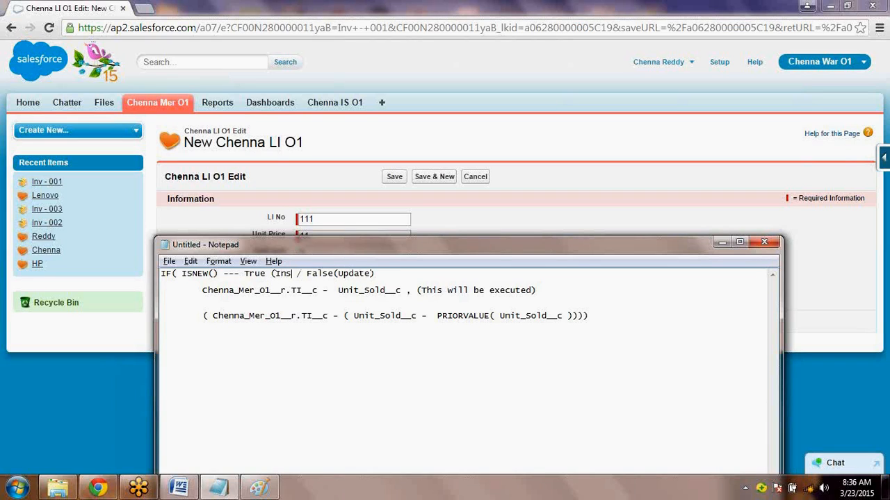
type("t)")
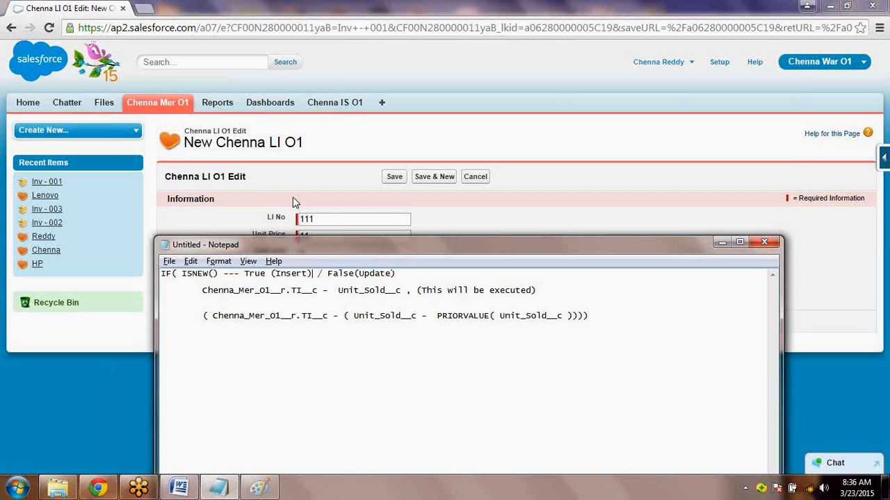
Step: Return to the browser, check Lenovo's TI and start a new Chenna LI O1 under Inv - 001
left_click(161, 113)
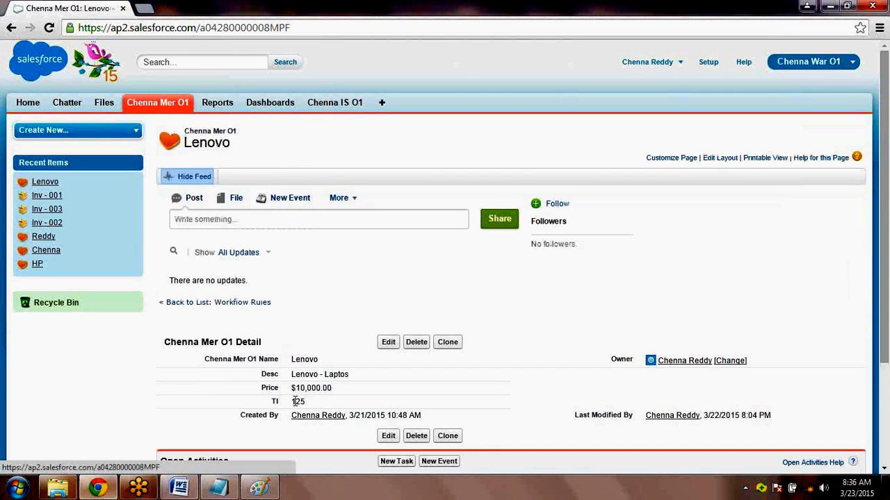
left_click(344, 104)
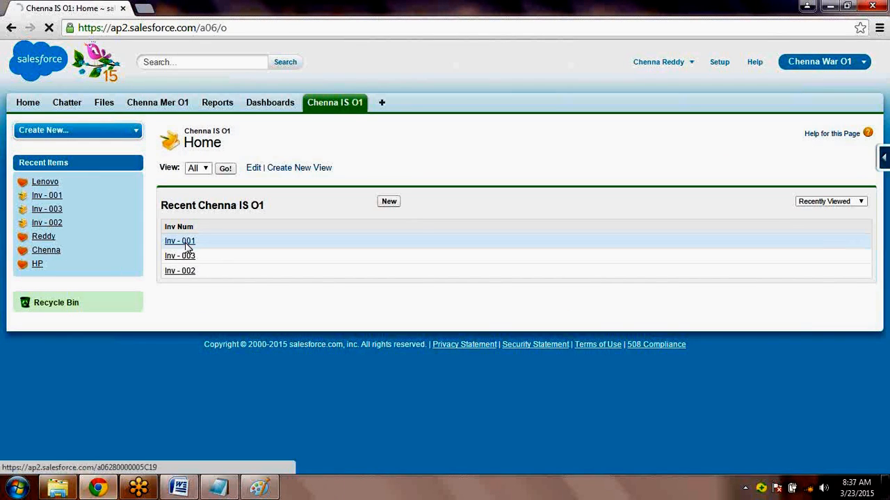
left_click(187, 243)
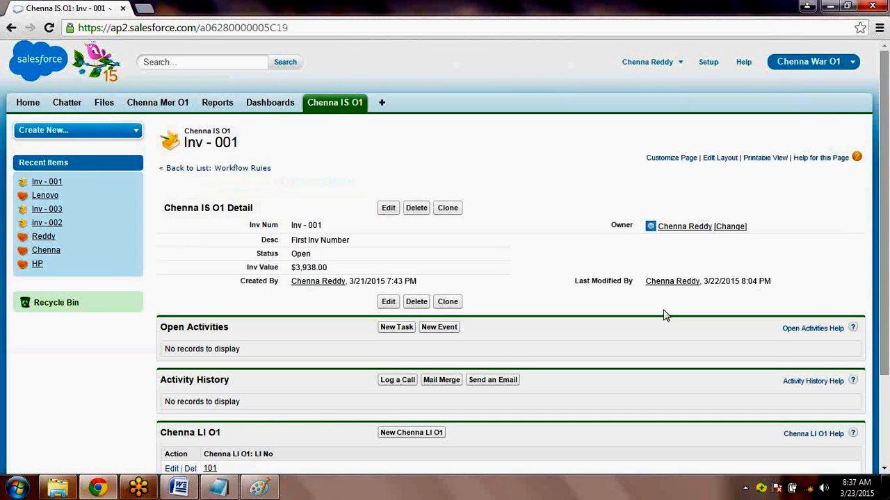
scroll(528, 348, "down", 3)
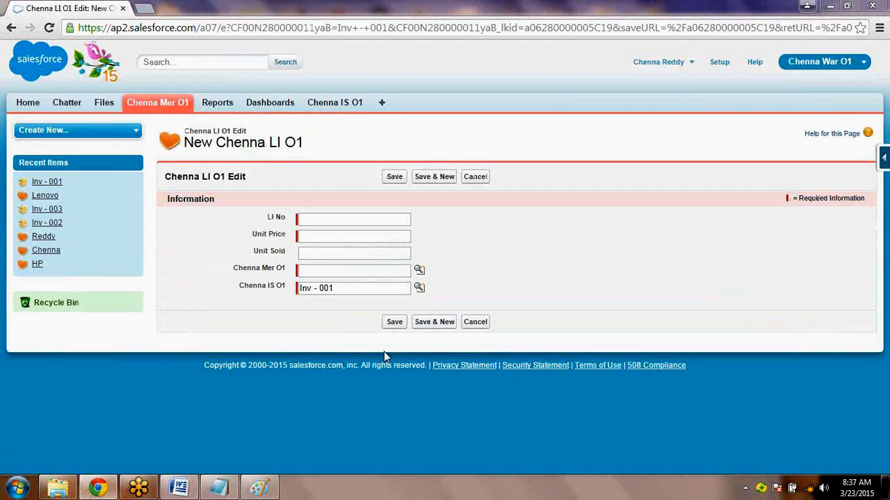
Step: Switch to Notepad and start a worked example with "125 -" beneath the formula's TI minus Unit_Sold__c result
key("alt+Tab")
left_click_drag(243, 274, 310, 271)
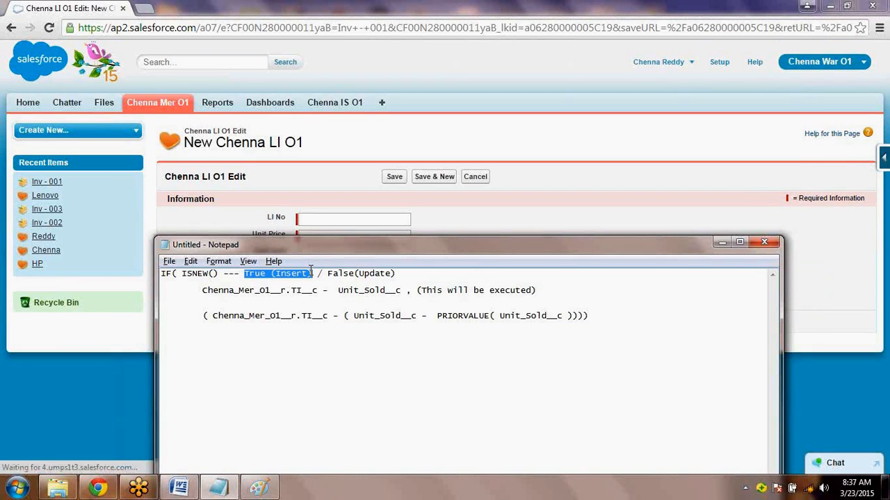
left_click_drag(201, 292, 402, 293)
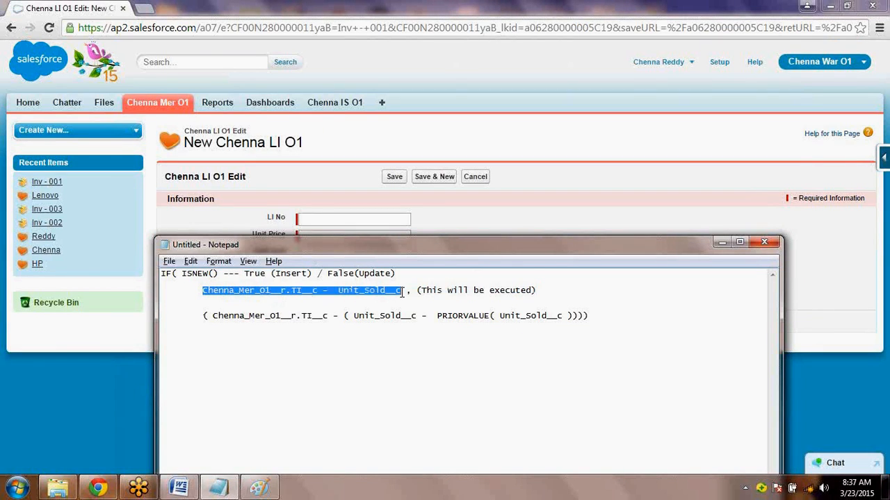
left_click(579, 287)
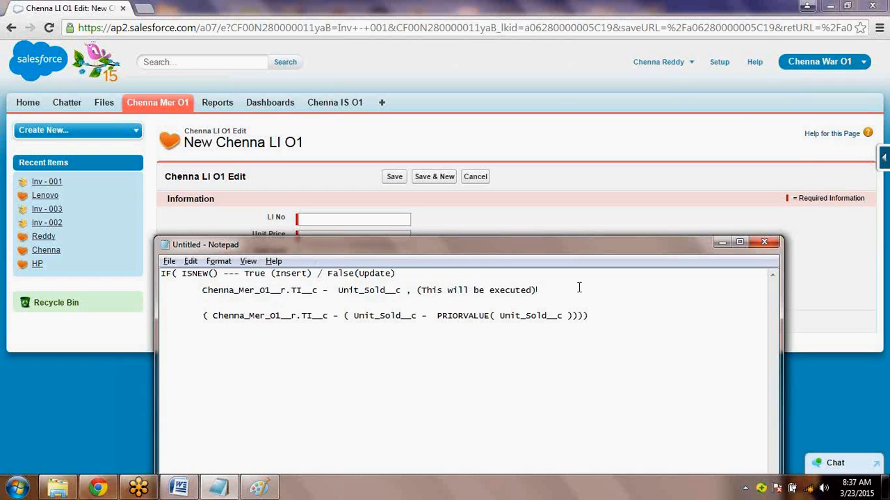
key("Return")
key("Tab")
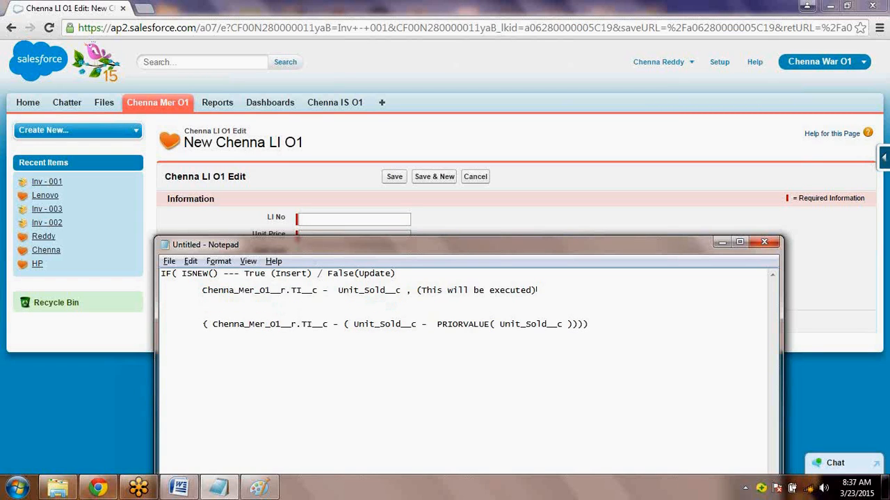
type("125 -")
Step: Return to the browser and save the line item with LI No 111, unit price 6, units sold 5 and Chenna Mer O1 Lenovo
key("alt+Tab")
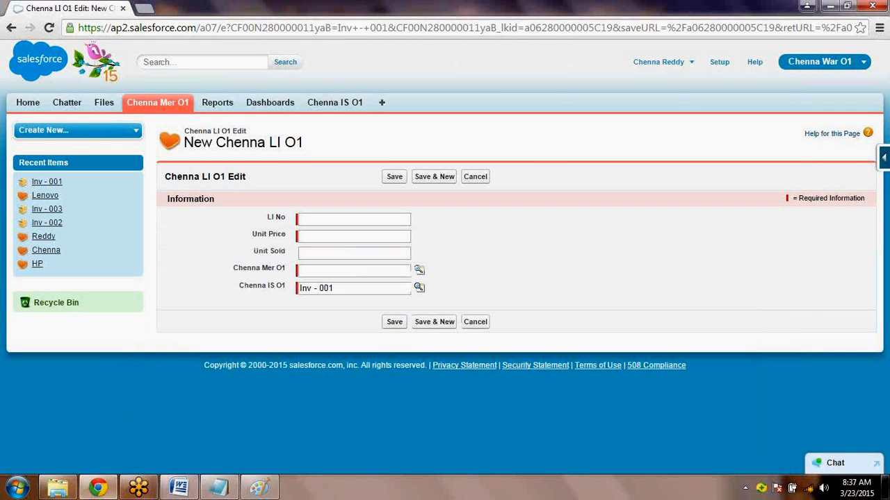
type("11")
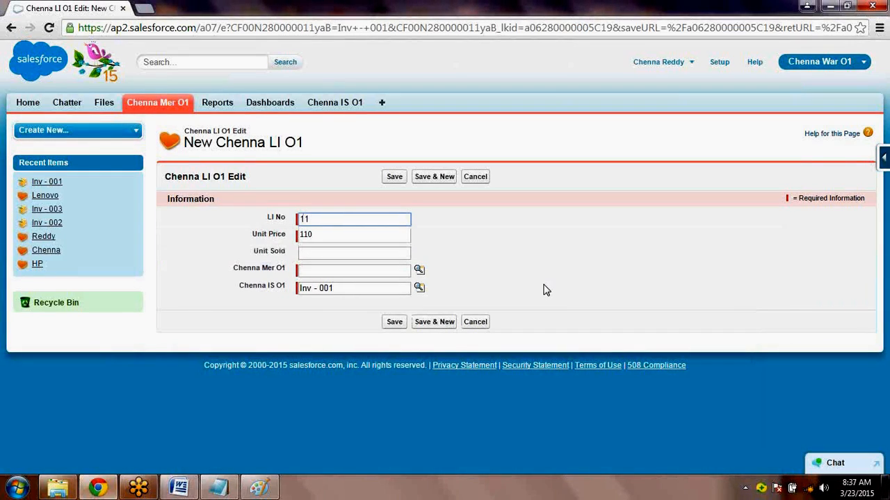
type("1")
key("Tab")
type("6")
key("Tab")
type("5")
key("Tab")
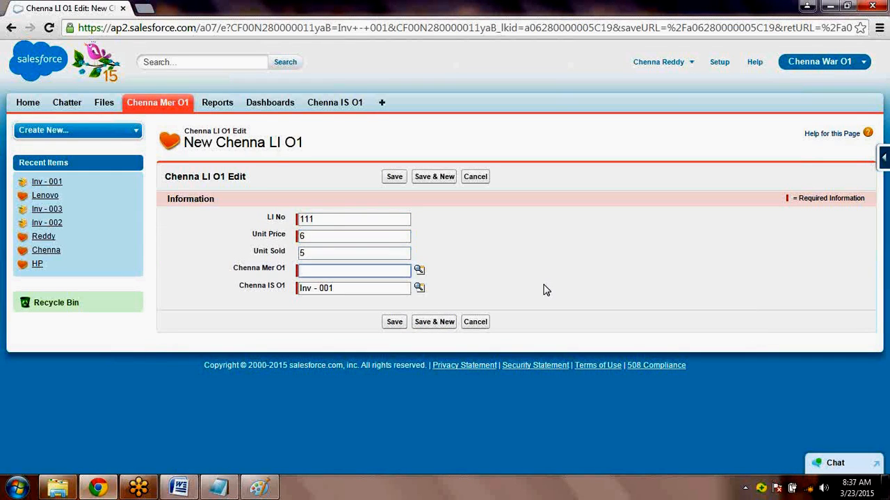
left_click(421, 271)
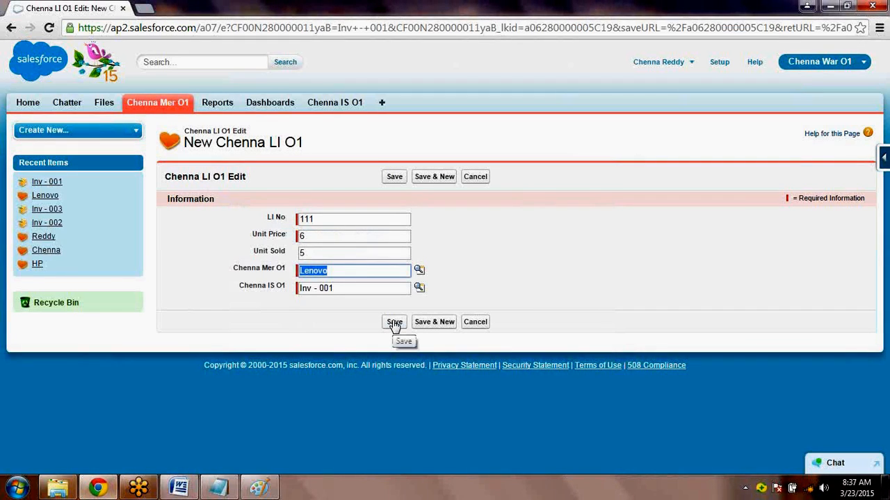
left_click(395, 322)
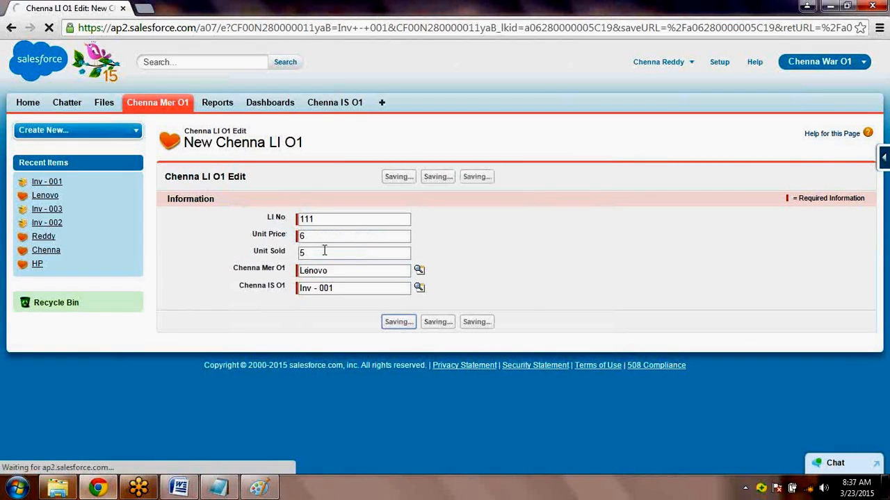
Step: Complete the Notepad example as "125 - 5 = 120" and check Lenovo's TI in the browser
key("alt+Tab")
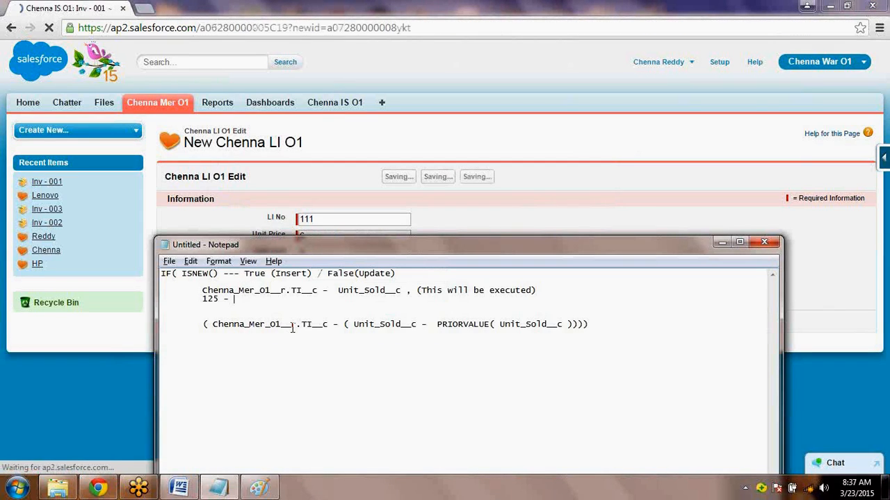
type("5 = 120")
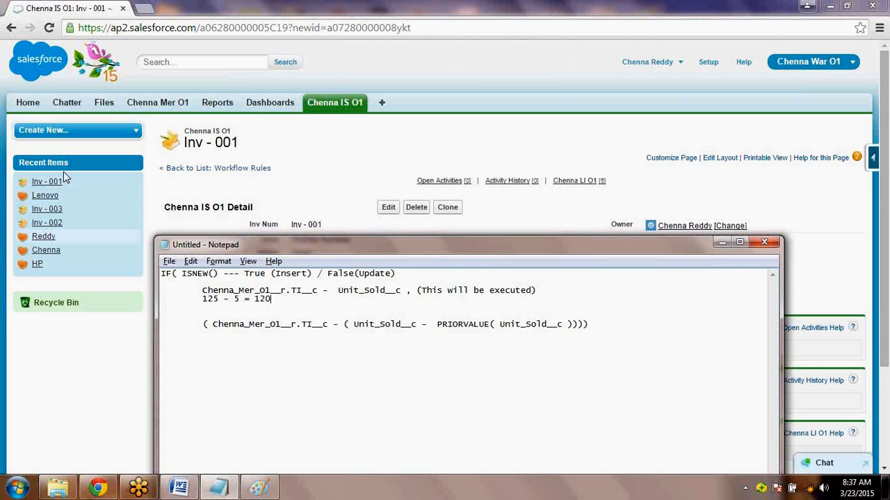
left_click(158, 109)
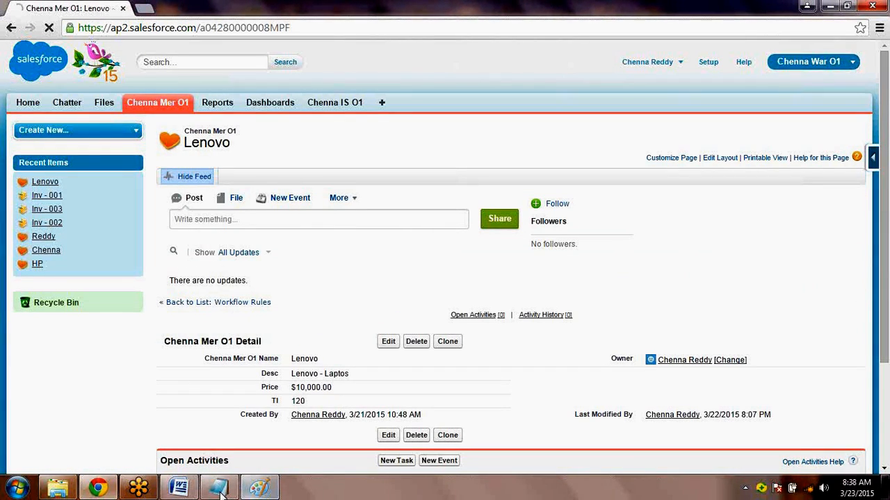
left_click(218, 489)
left_click(336, 139)
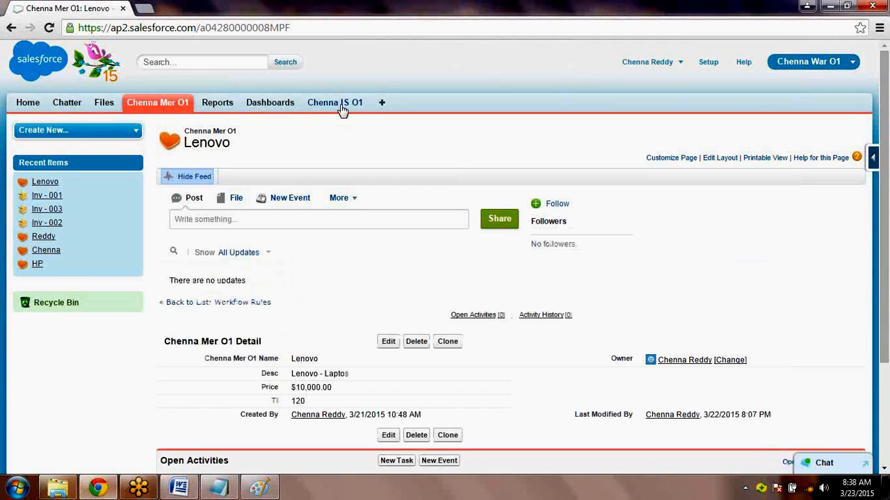
Step: Open line item 110 of Inv - 001 for editing
left_click(341, 105)
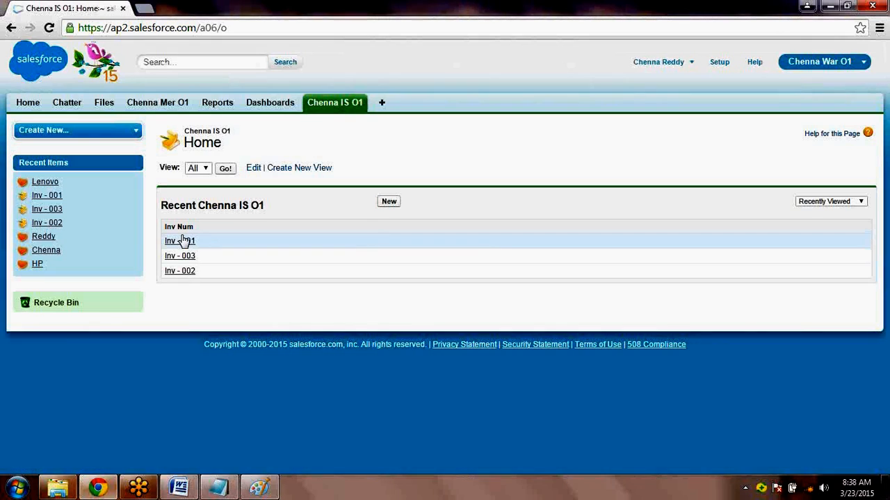
left_click(182, 242)
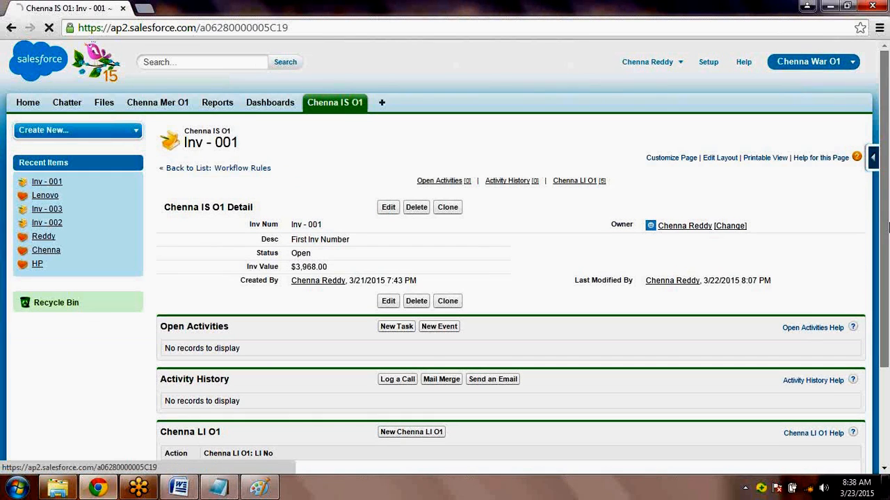
left_click_drag(888, 229, 888, 284)
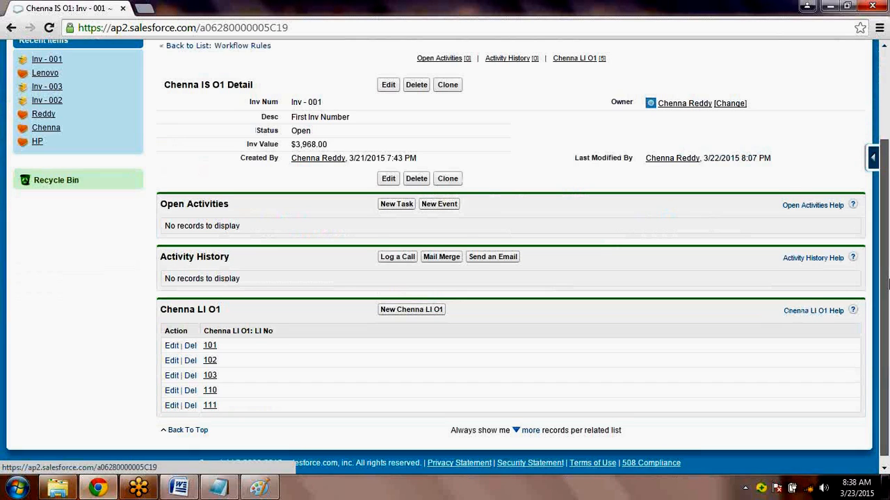
left_click(171, 382)
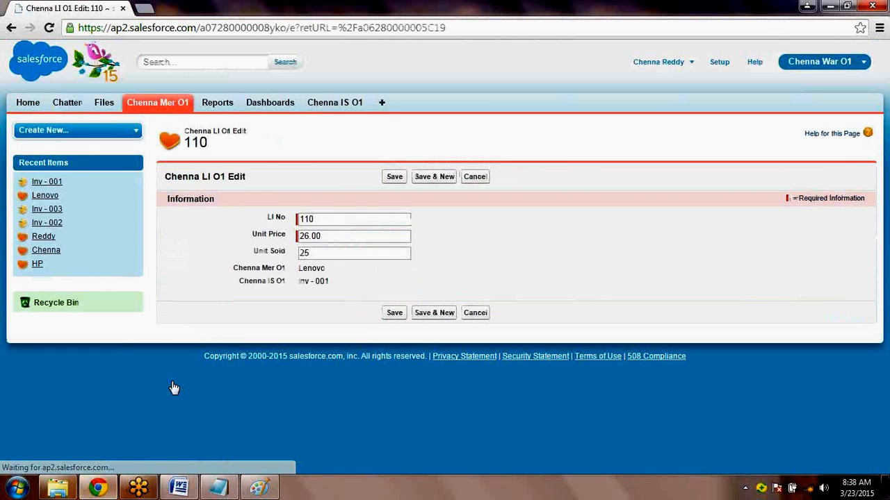
Step: Switch to Notepad and insert "True -- " at the start of the "This will be executed" note
key("alt+Tab")
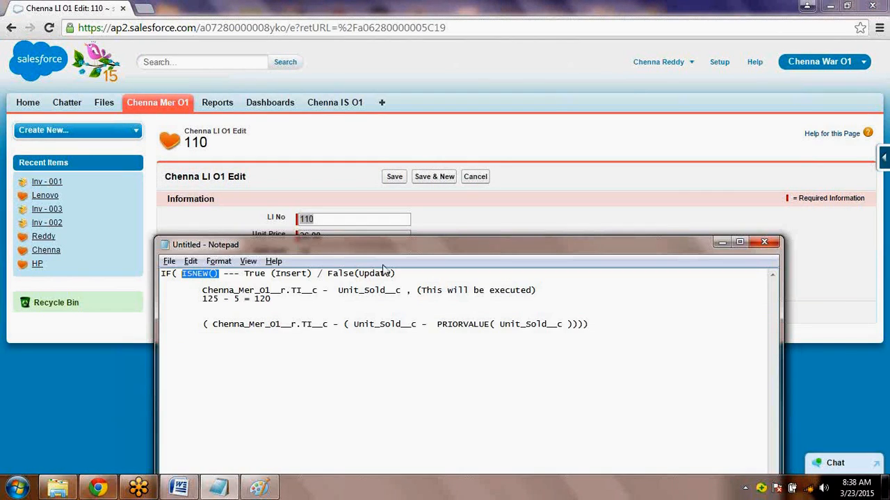
left_click_drag(396, 273, 182, 267)
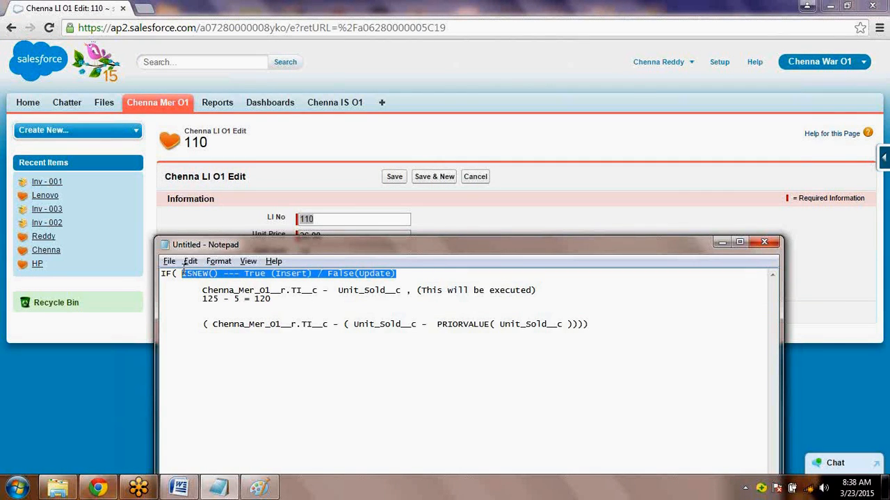
left_click(604, 321)
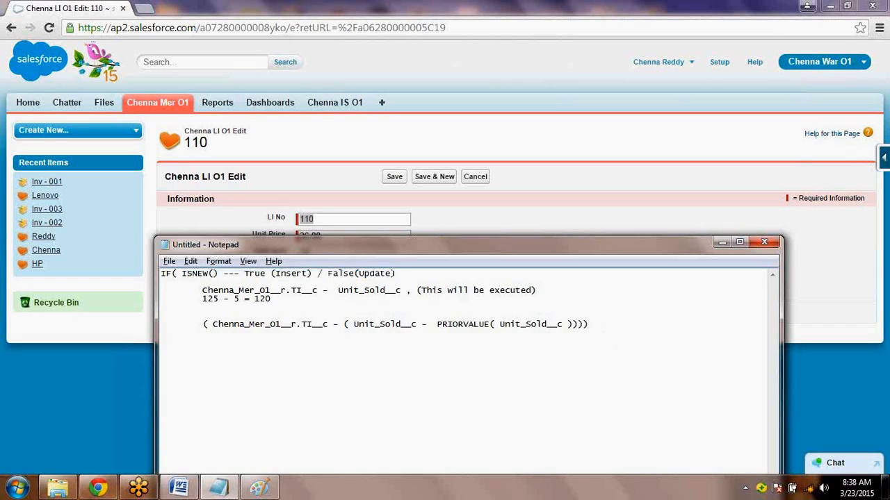
left_click(423, 293)
type("True -- T")
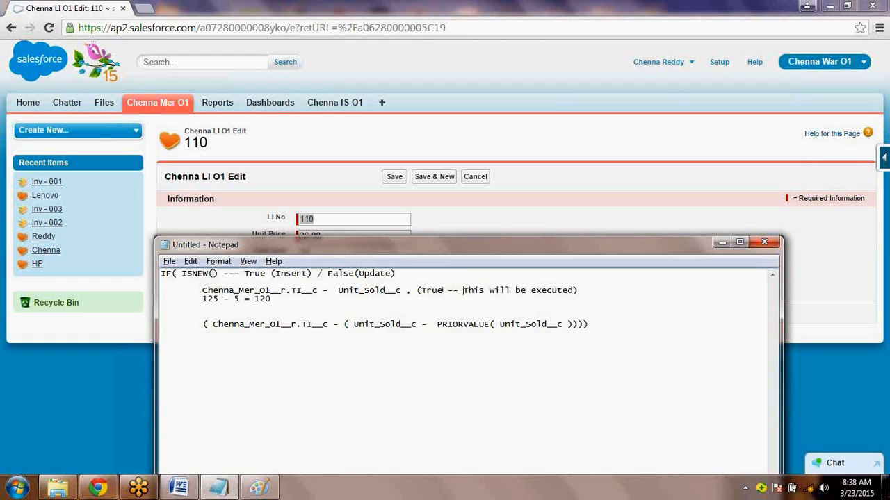
Step: Add the note "(False - Update - This Execture)" after the formula's PRIORVALUE result
left_click(604, 328)
type("(False - Update - This Execture)")
Step: Start the update example beneath the PRIORVALUE expression with "120" followed by a minus sign
key("Return")
key("Tab")
key("Tab")
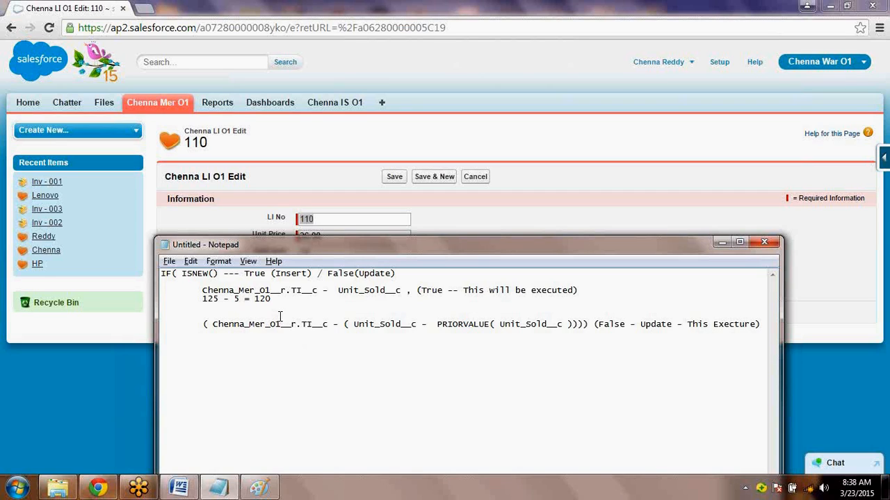
left_click(275, 300)
double_click(260, 300)
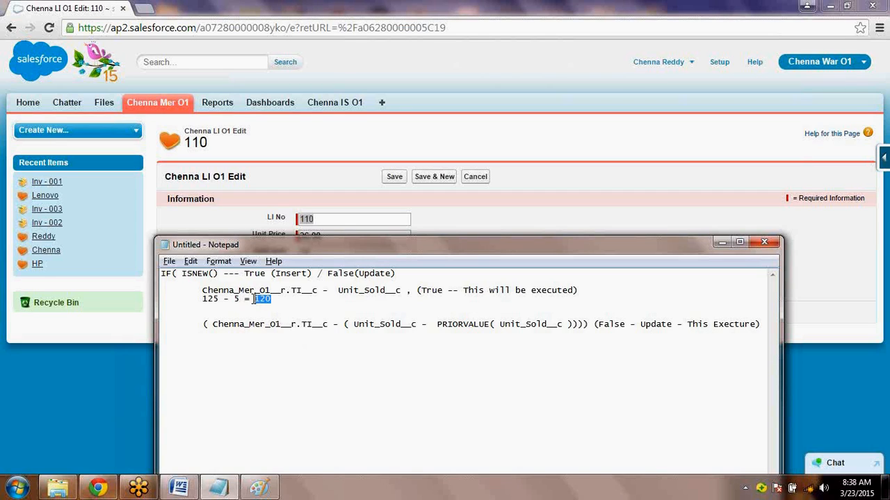
left_click(242, 342)
key("Tab")
key("Tab")
type("120")
key("Tab")
type("-")
key("Tab")
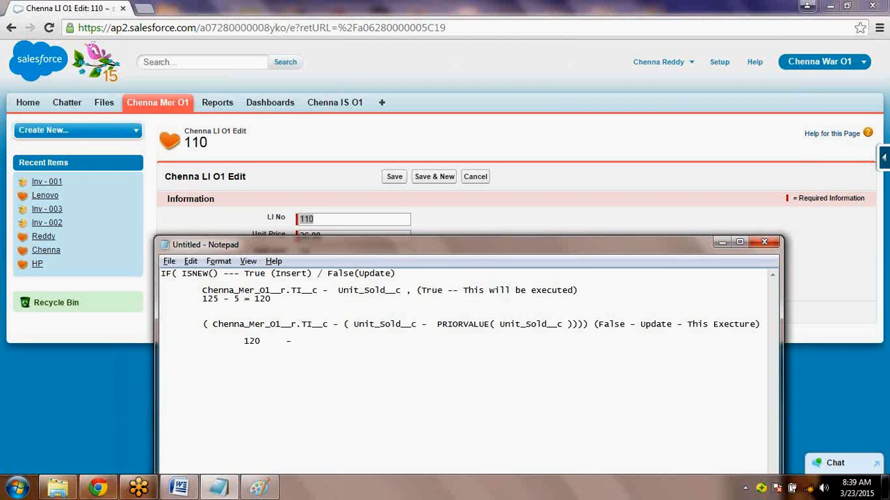
Step: Check line item 110's Unit Sold value in the browser and highlight PRIORVALUE( Unit_Sold__c ) in Notepad
key("alt+Tab")
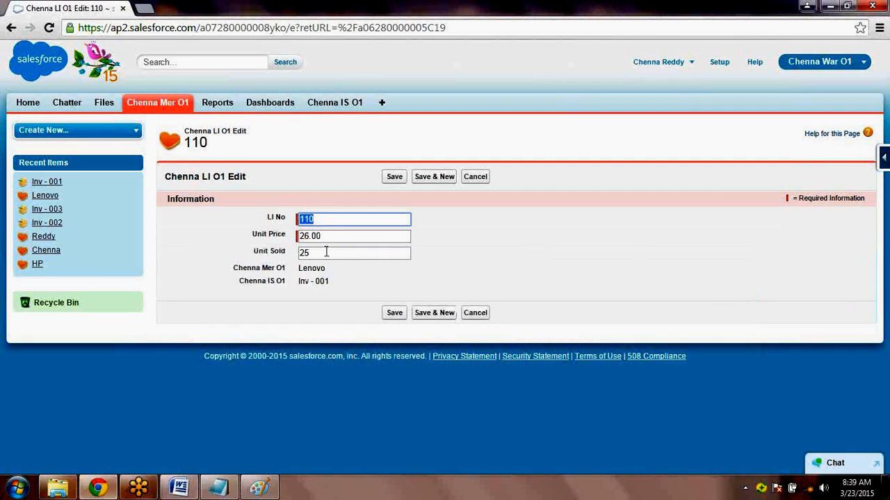
double_click(310, 253)
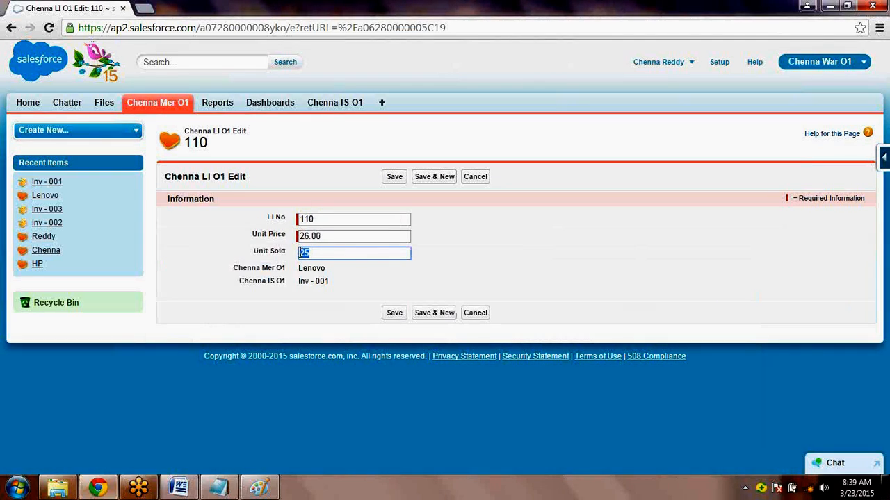
key("alt+Tab")
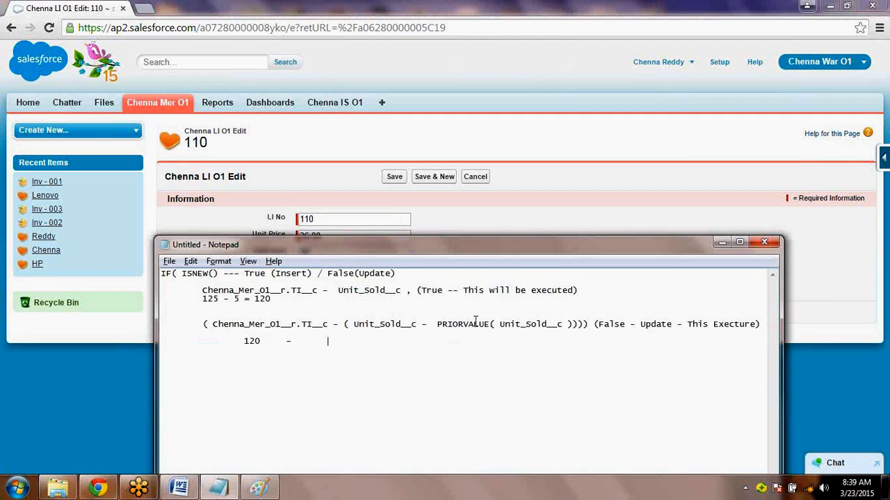
left_click_drag(438, 324, 576, 325)
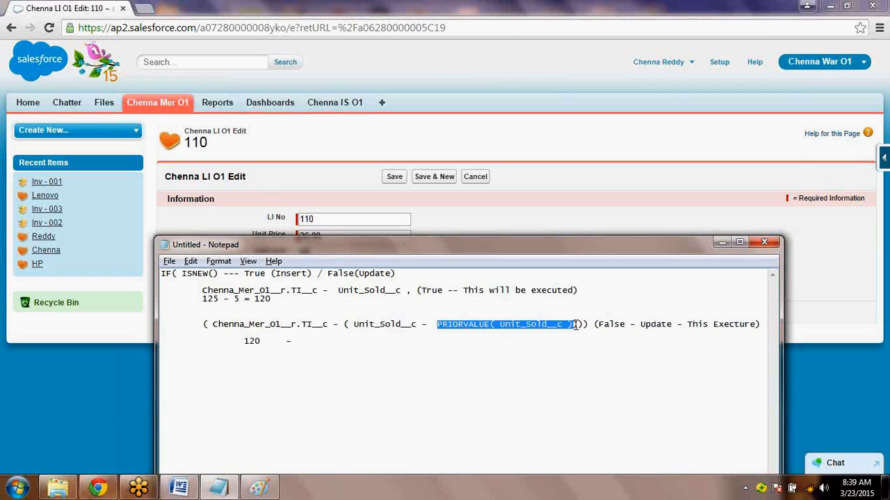
Step: Extend the update example beneath PRIORVALUE with "- 25", leaving a gap for the new Unit Sold value
left_click(513, 351)
left_click(362, 340)
key("Tab")
type("25")
key("Left")
key("Left")
key("BackSpace")
type("-")
key("Left")
key("Left")
key("Left")
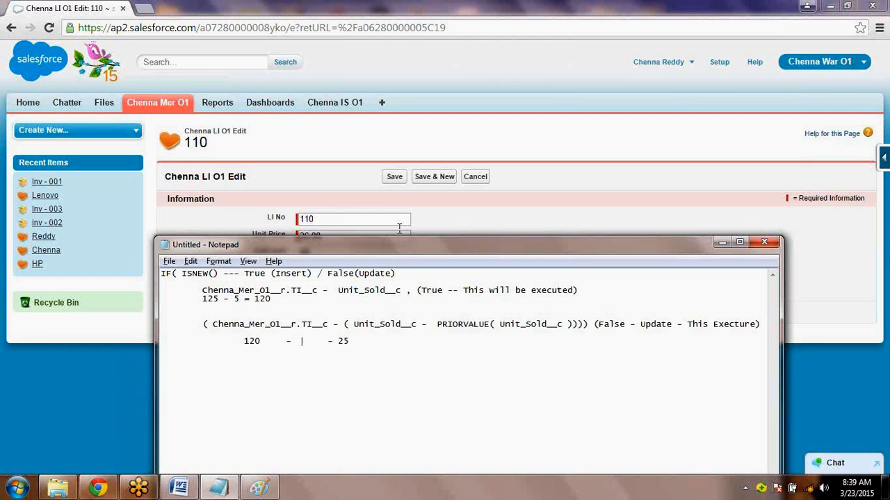
Step: Switch to the browser and change line item 110's Unit Sold to 45
left_click(382, 209)
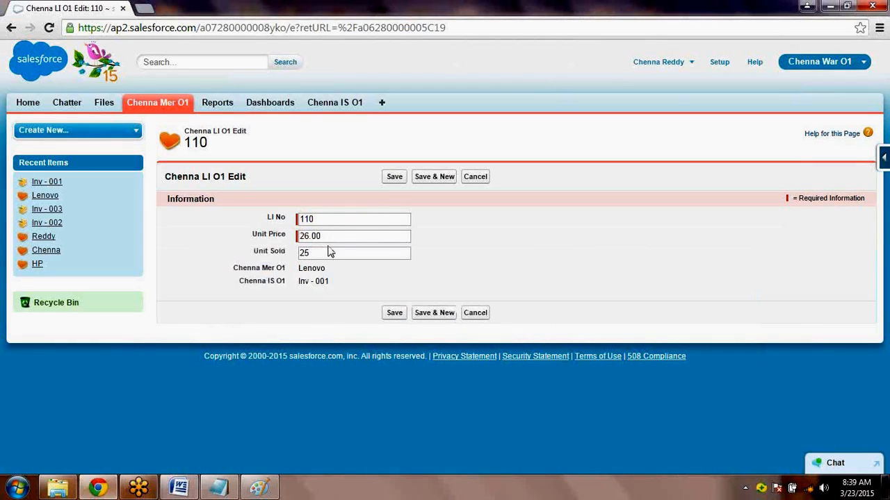
left_click_drag(330, 252, 290, 256)
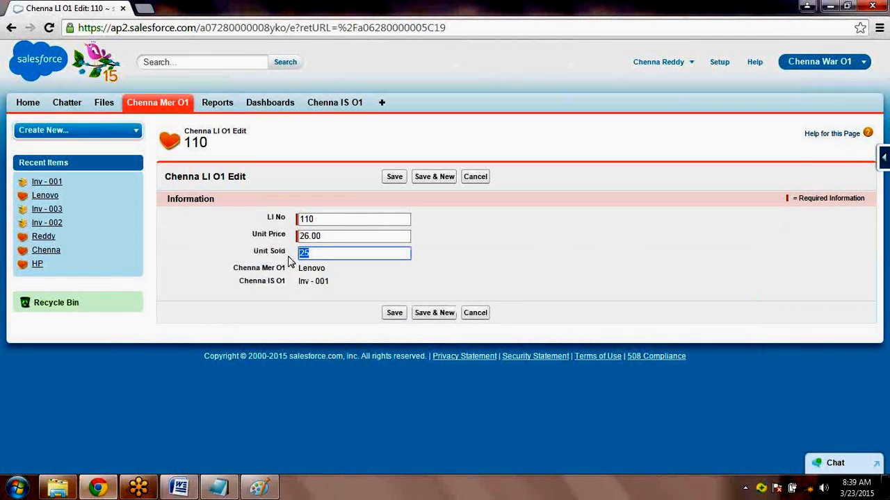
type("45")
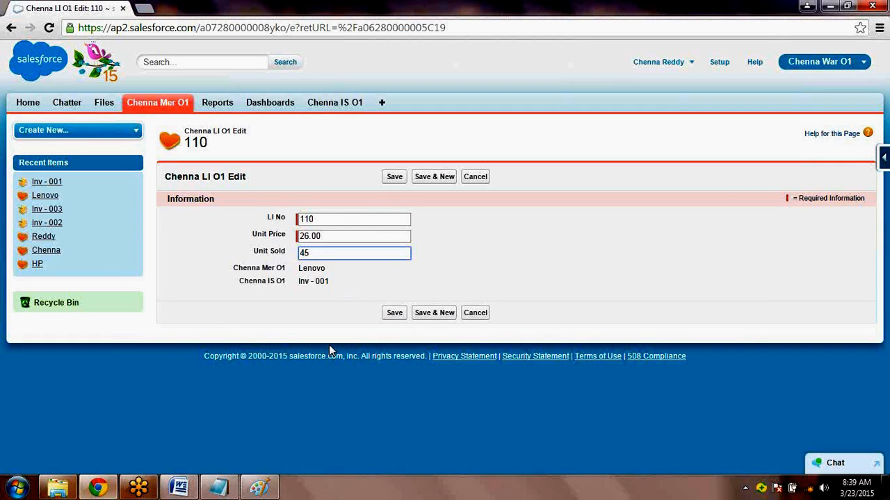
Step: Switch to Notepad, insert 45 in the example's gap and enclose the subtraction in parentheses as "(45 - 25)"
left_click(217, 492)
type("45   - 25")
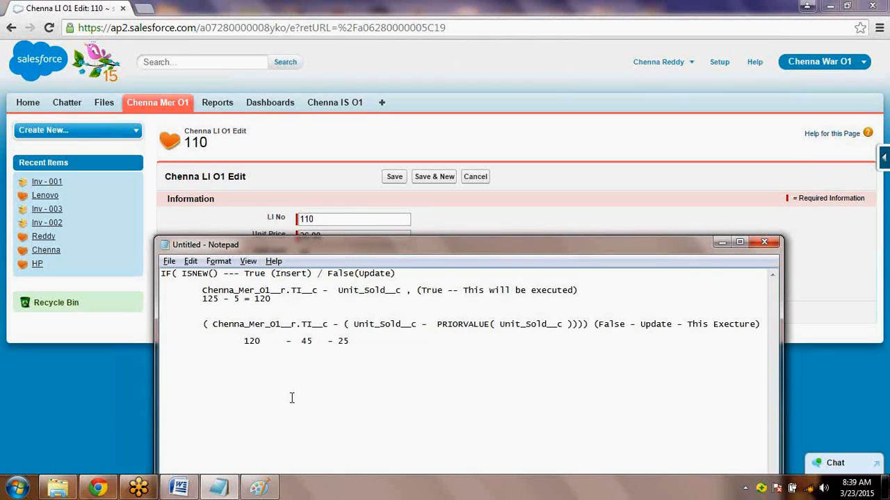
left_click(301, 342)
type("(")
left_click(349, 342)
type(")")
Step: Add a second calculation line beneath the update example reading "120 - 20 = 100", aligned with the line above
key("Return")
key("Tab")
key("Tab")
key("Tab")
key("Tab")
type("20")
left_click(244, 350)
type("120")
key("Tab")
type("-")
key("Delete")
key("Delete")
key("Tab")
type("= 100")
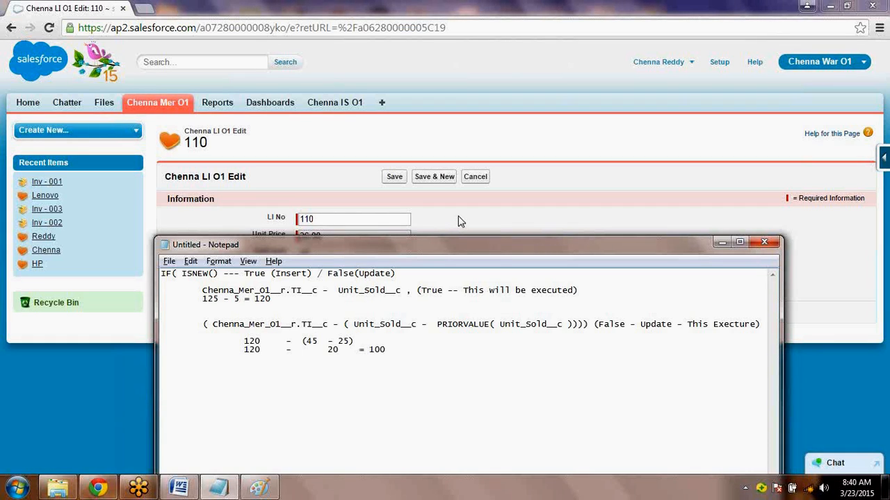
Step: Save line item 110 in the browser and open the Lenovo merchandise record to compare its TI with the Notepad calculation
left_click(458, 221)
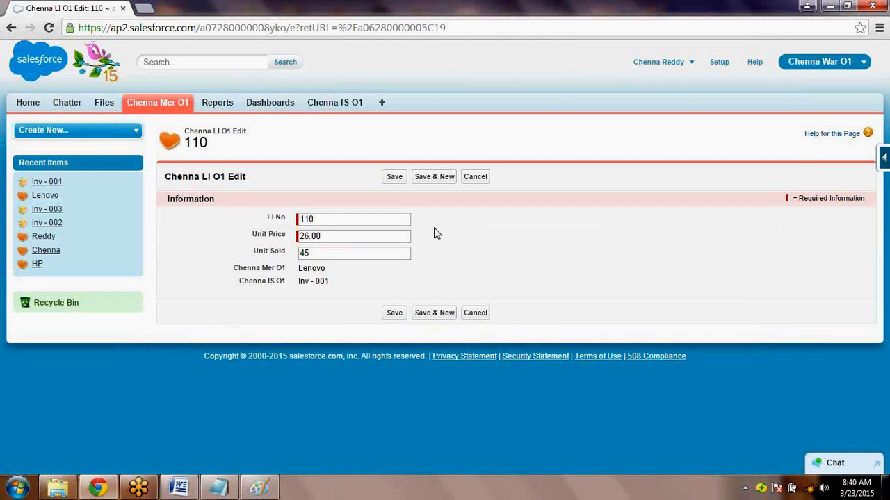
left_click(395, 313)
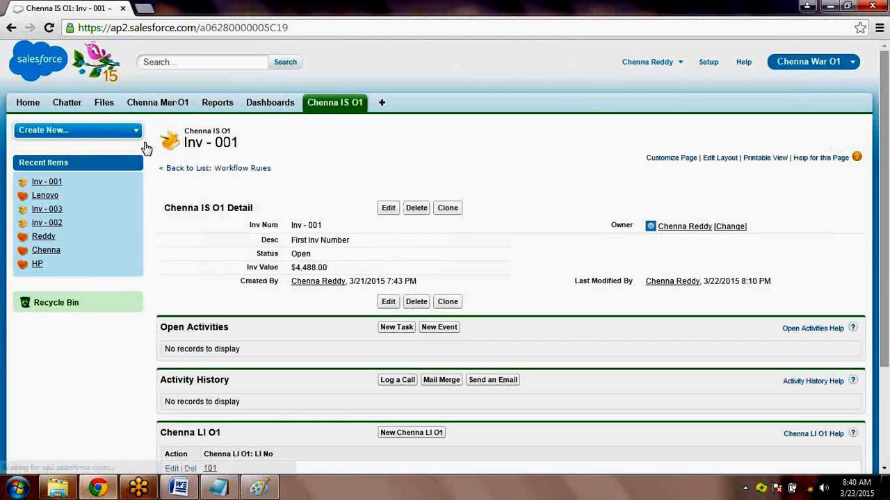
left_click(162, 106)
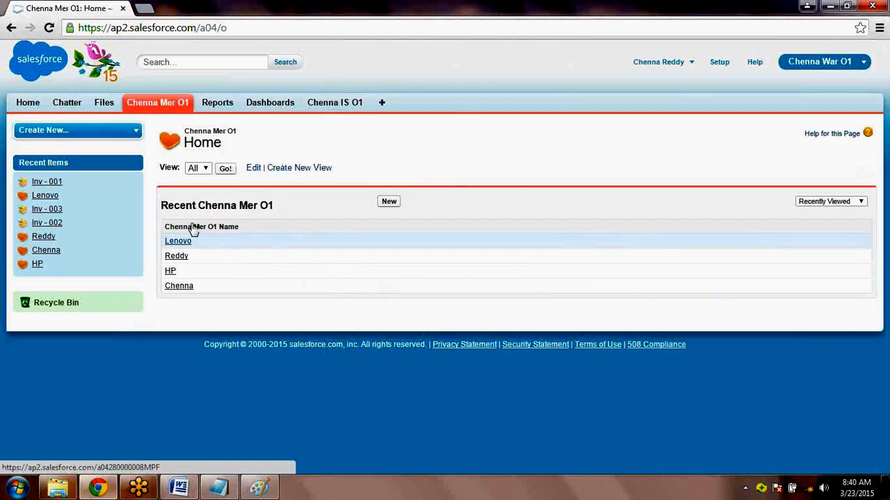
left_click(173, 239)
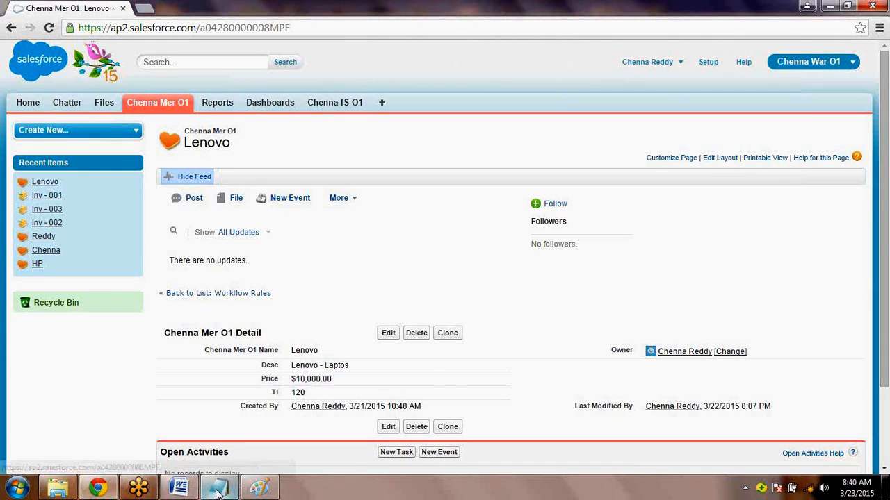
left_click(218, 491)
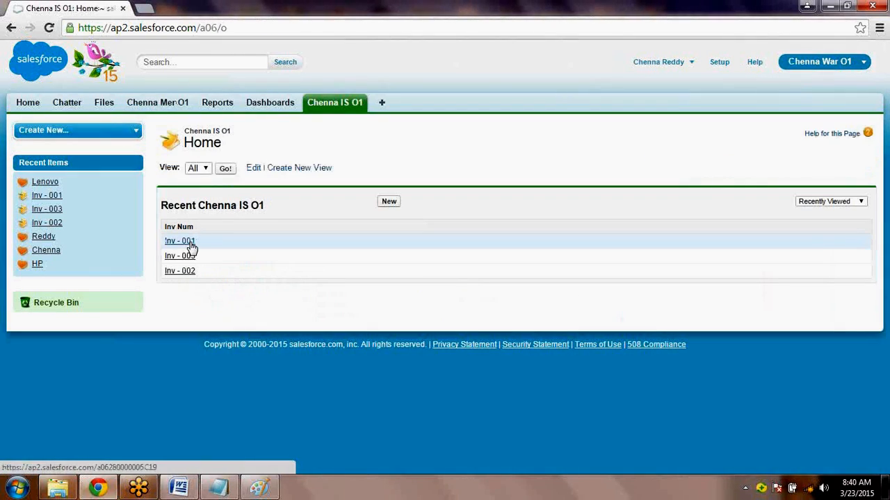
left_click(189, 245)
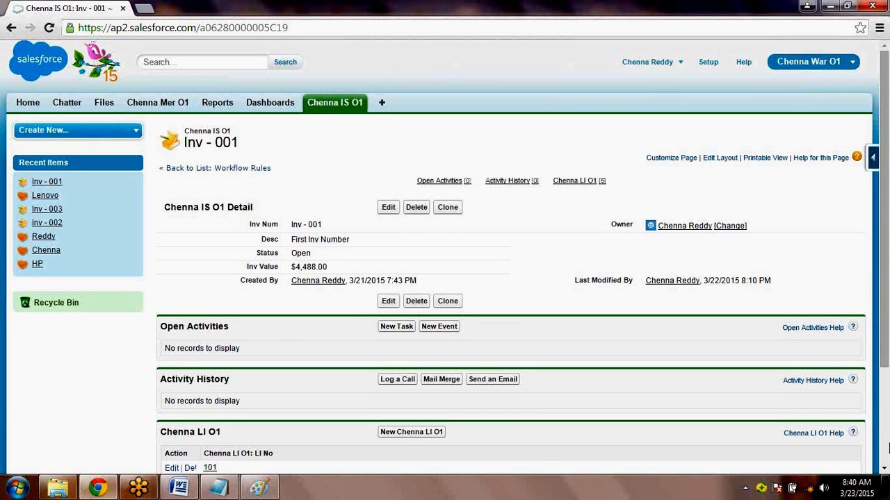
Step: Open line item 110 from Inv - 001 for editing and compare its Unit Sold value with the Notepad example
left_click(887, 449)
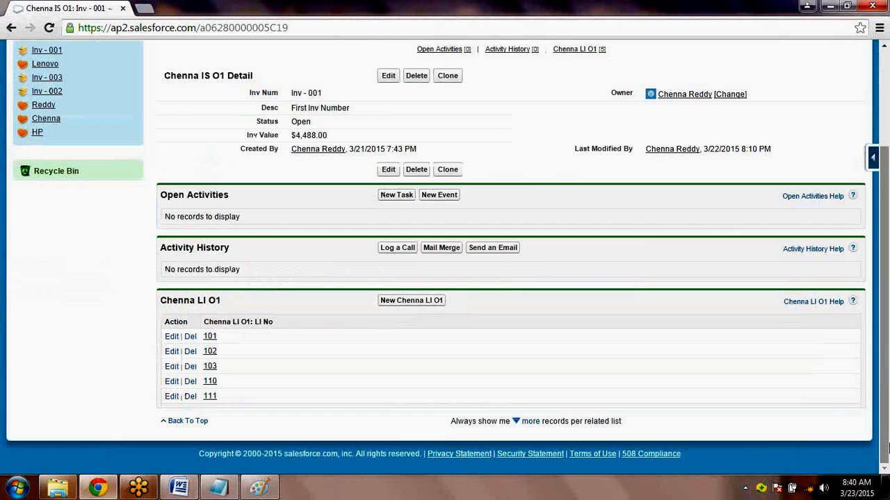
left_click(211, 382)
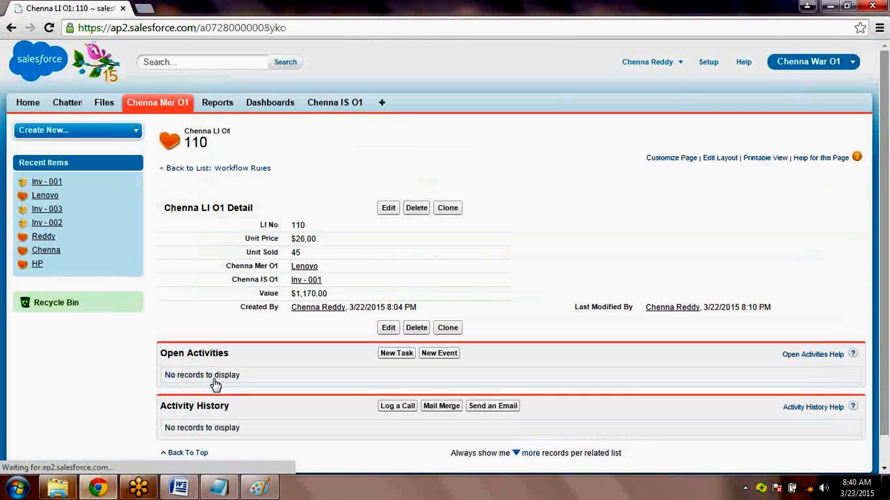
left_click(389, 208)
left_click(319, 252)
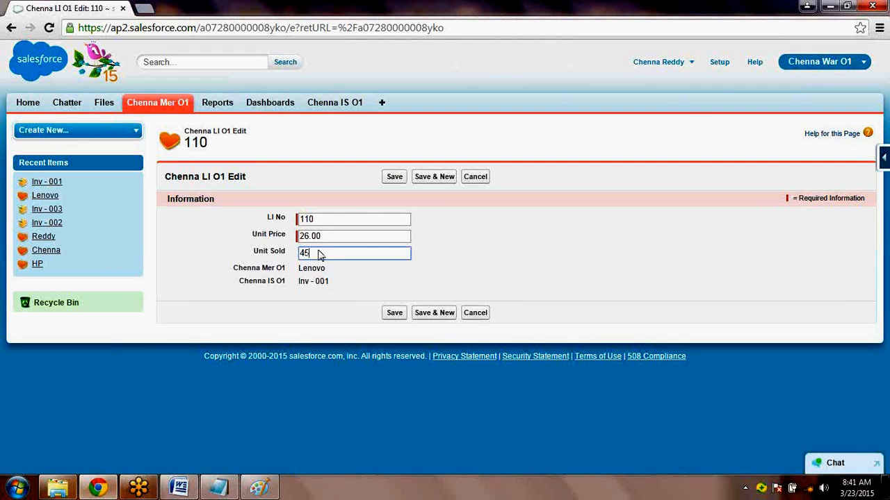
left_click(220, 489)
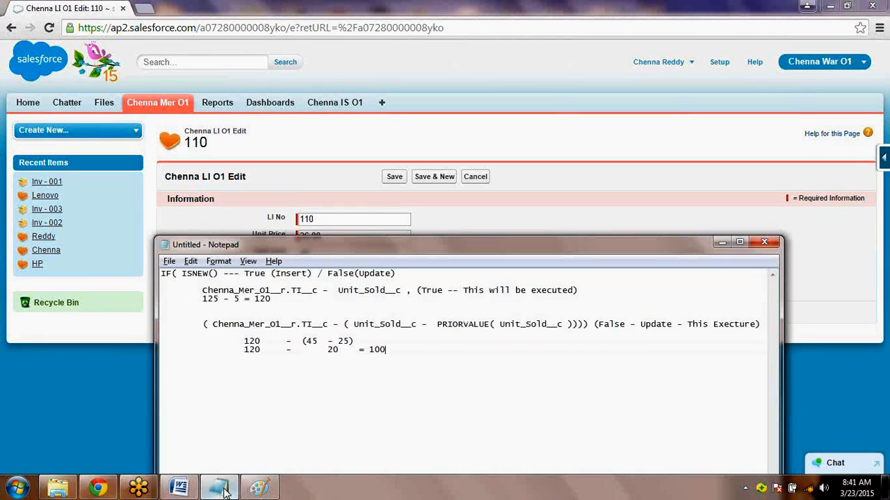
left_click(224, 494)
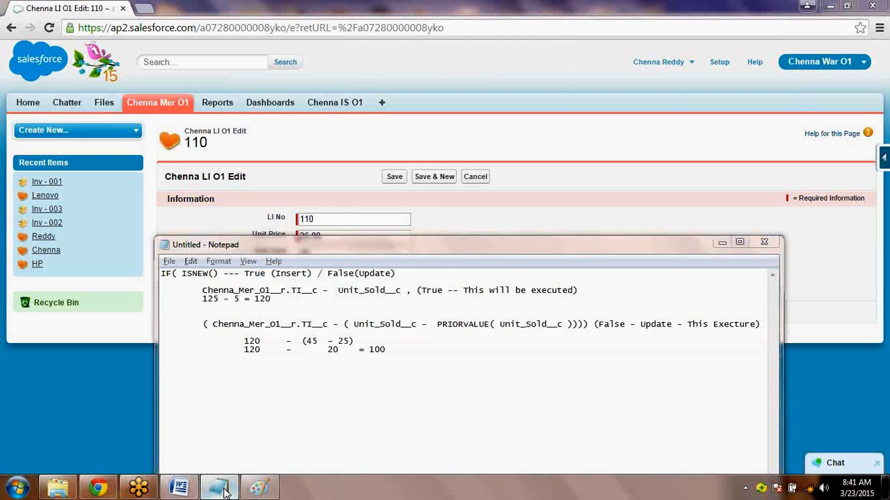
left_click(225, 494)
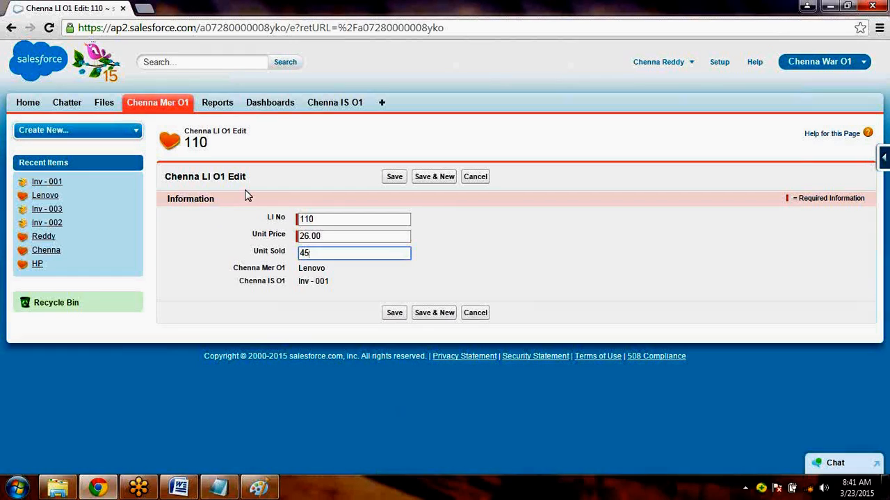
left_click(218, 487)
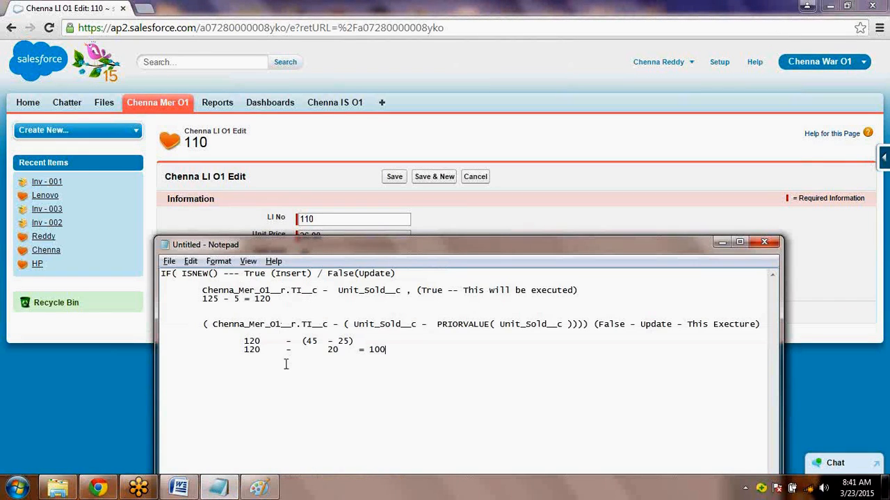
left_click(100, 488)
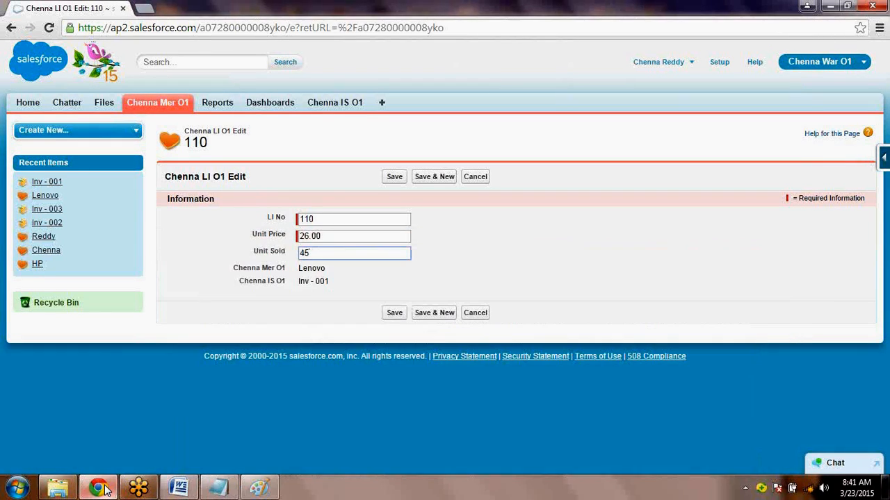
Step: Go to the workflow rules in Salesforce setup and open the line item Update TI rule
left_click(729, 63)
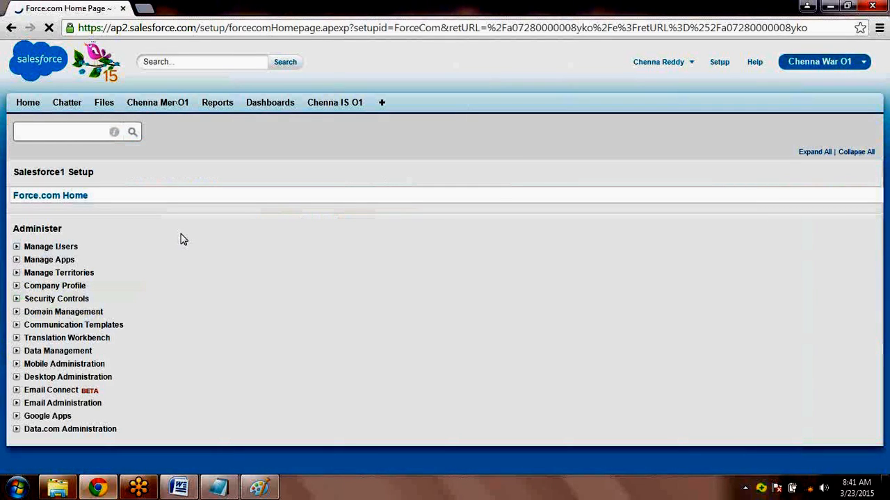
scroll(39, 215, "down", 5)
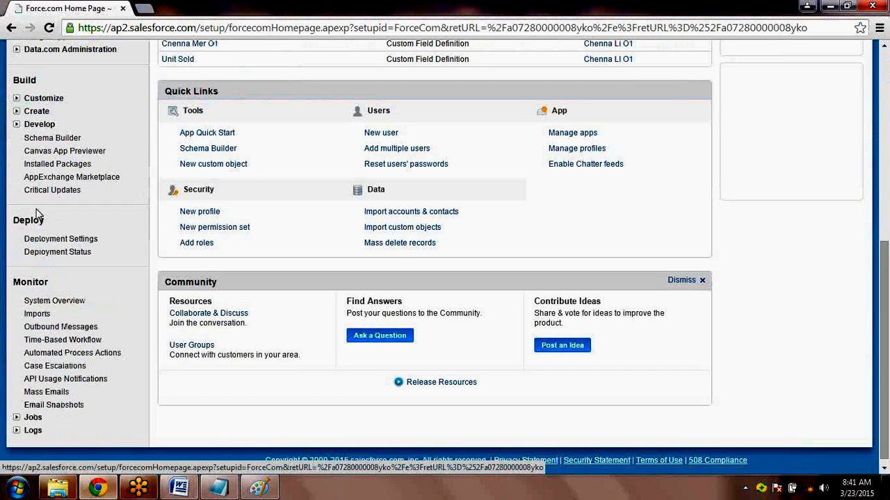
left_click(39, 124)
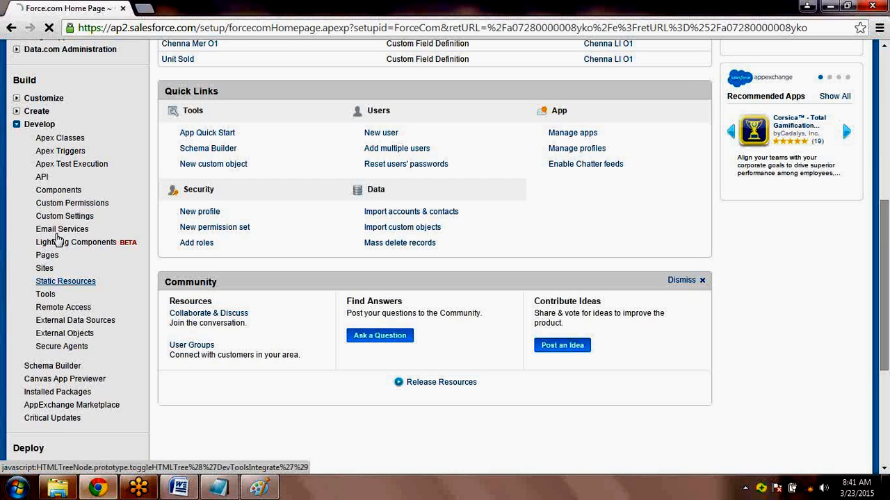
left_click(60, 242)
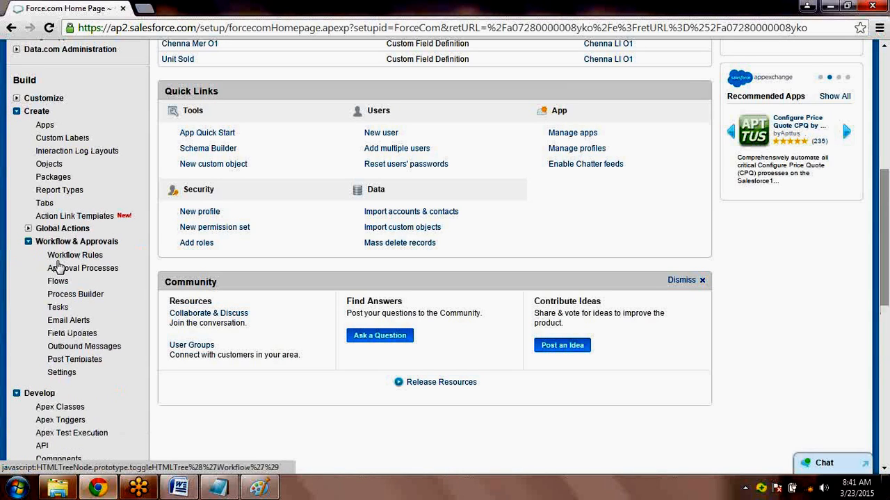
left_click(71, 255)
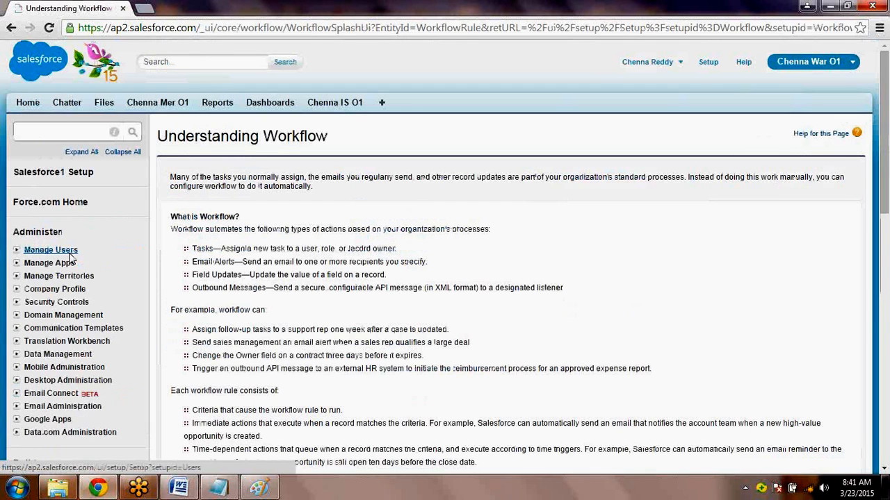
scroll(197, 211, "down", 4)
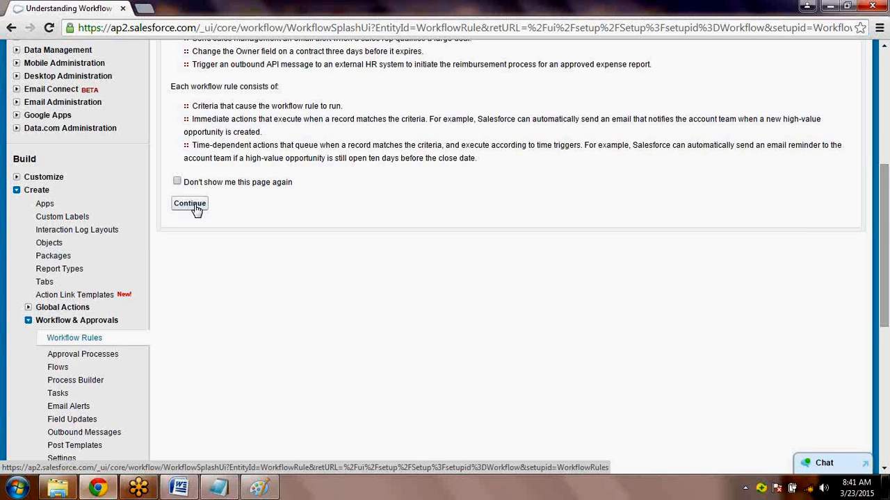
left_click(190, 203)
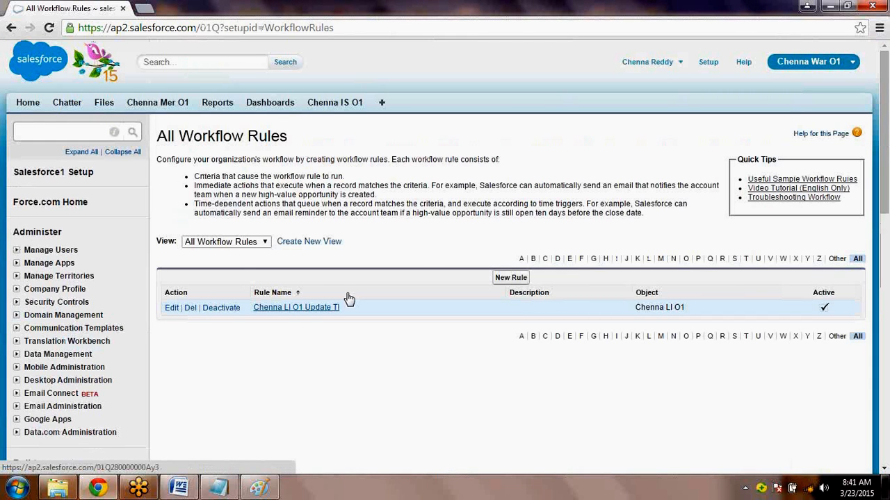
left_click(335, 306)
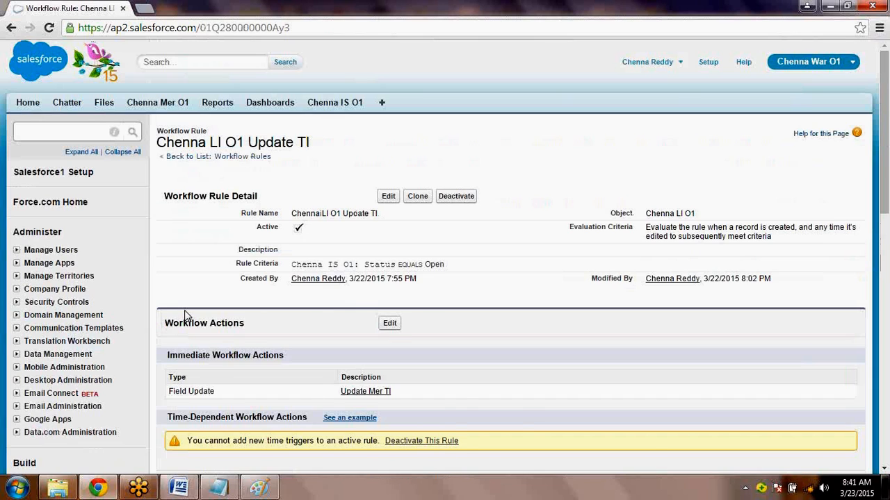
Step: Open the Update TI rule for editing, review its evaluation and rule criteria, and save it without changes
left_click(387, 196)
left_click_drag(884, 211, 888, 235)
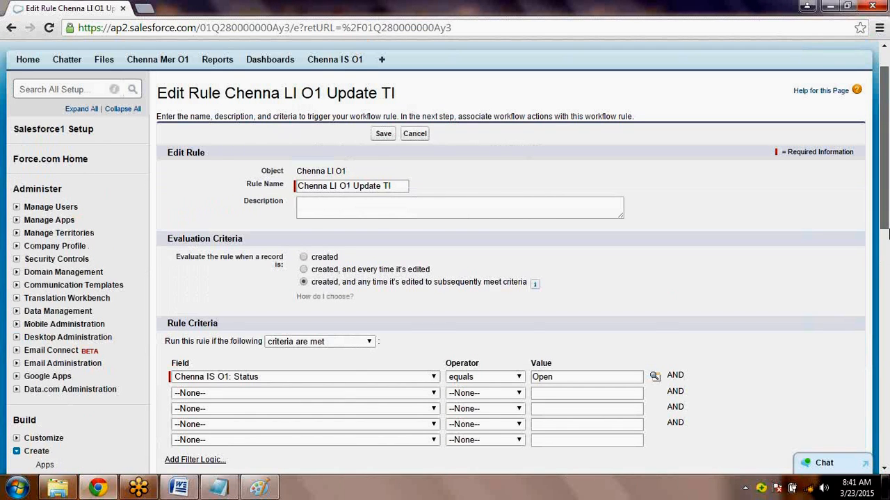
scroll(888, 235, "down", 2)
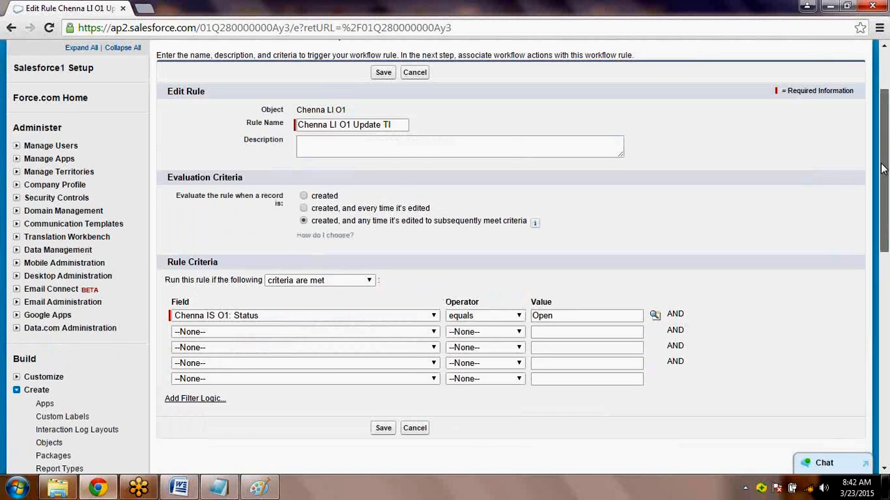
scroll(882, 164, "up", 3)
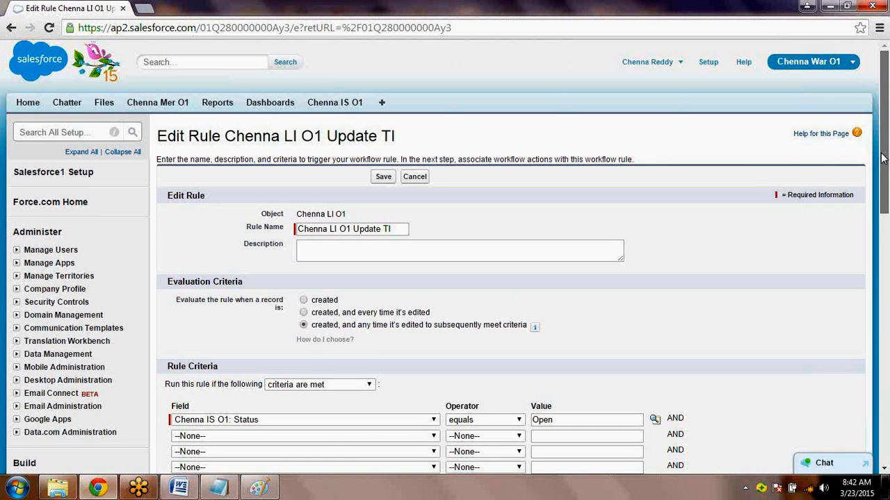
left_click_drag(882, 159, 887, 280)
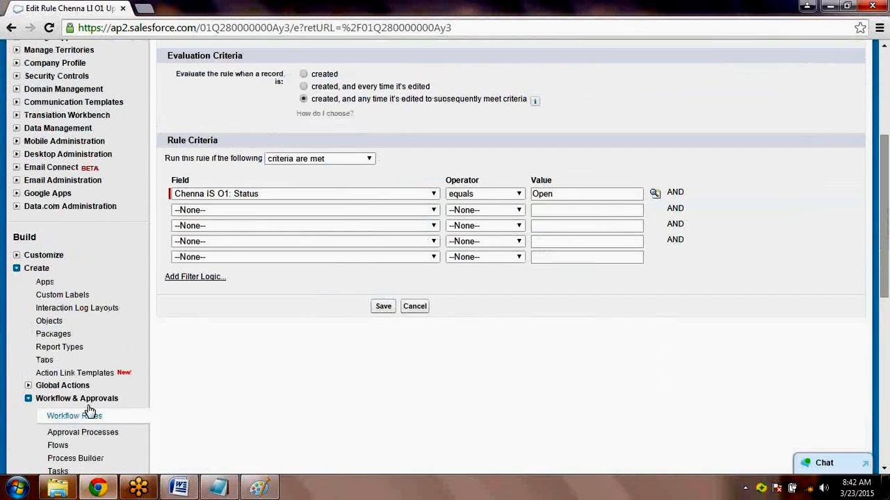
left_click(384, 307)
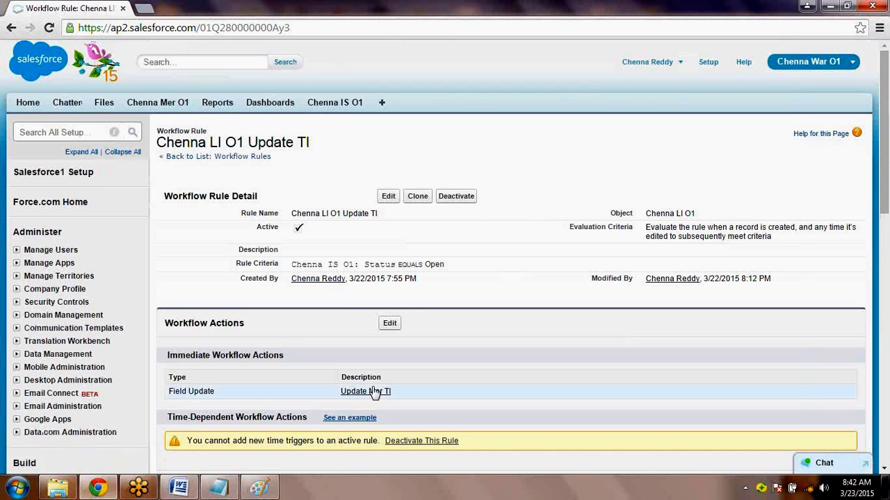
Step: Open the rule's Update Mer TI field update and highlight its whole formula value for review
left_click(362, 392)
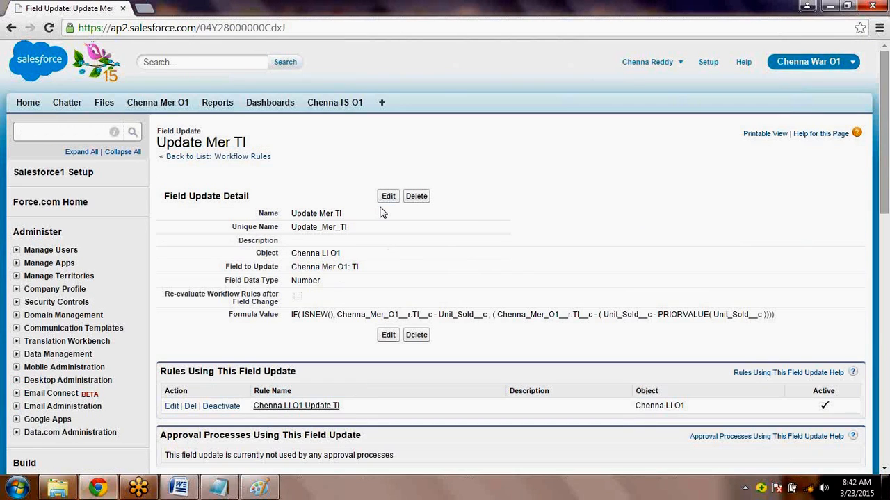
left_click_drag(775, 314, 290, 312)
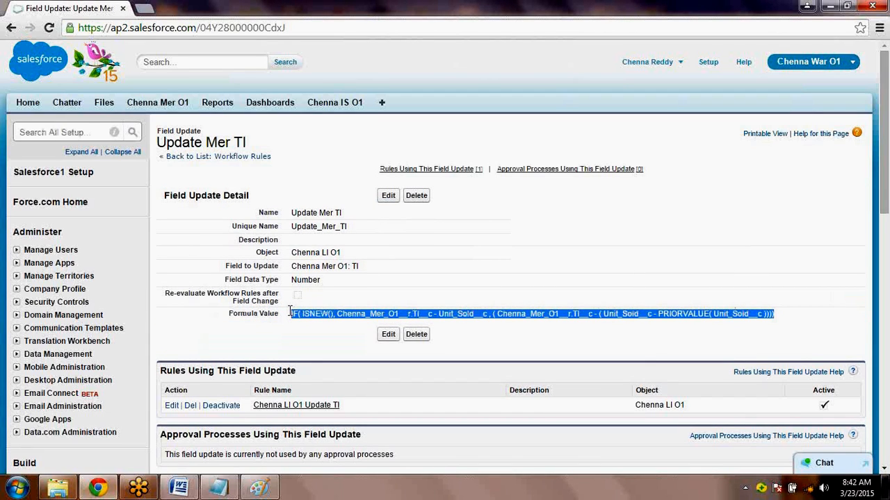
Step: Switch to Notepad and move the update part of the copied full formula onto its own line below the insert part
left_click(217, 489)
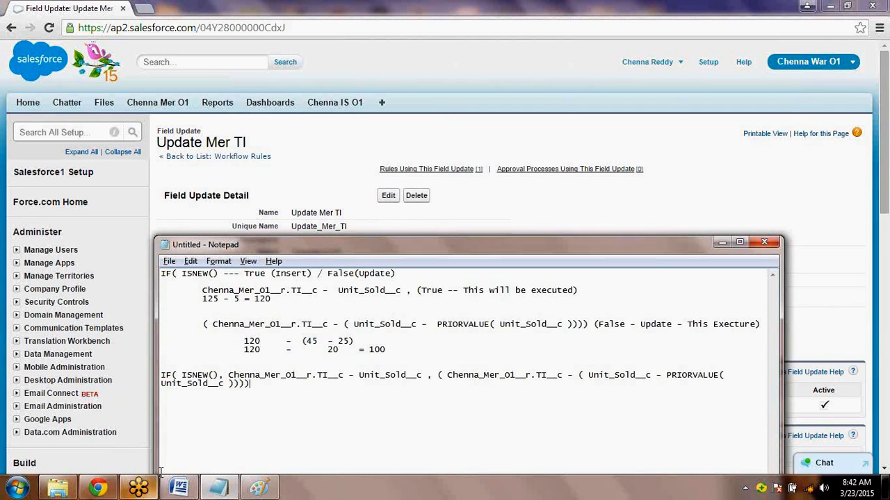
left_click(439, 375)
key("Return")
key("Return")
key("Return")
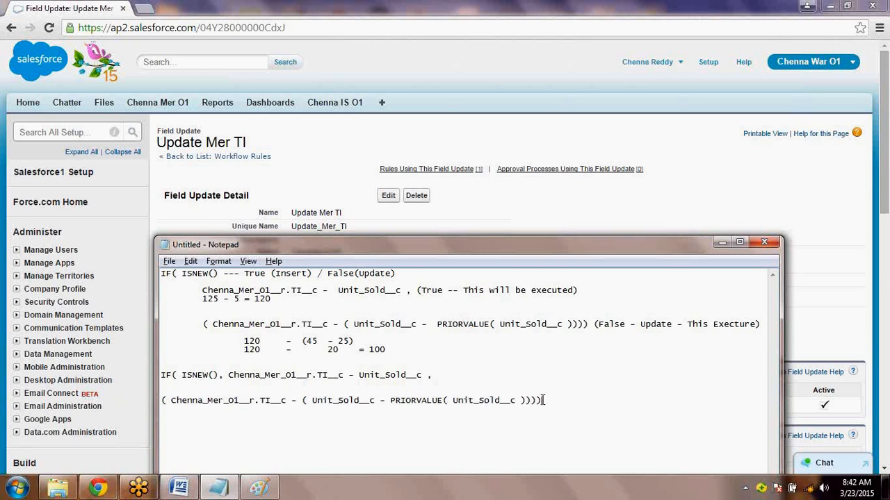
Step: Write the worked example (120 - (45 - 25)) under the separated update expression and compare its parentheses with the formula's
key("Tab")
type("120   - (45")
type("25))")
left_click(205, 410)
type("(")
left_click(310, 402)
left_click(539, 403)
Step: Return to Salesforce, edit the Update Mer TI formula to drop the parenthesis before the second Unit_Sold__c and one closing parenthesis, and check its syntax
left_click(481, 234)
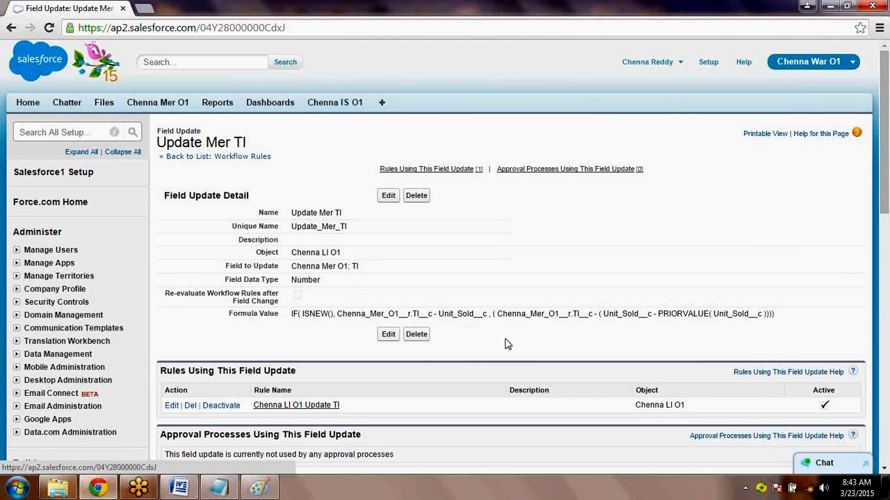
left_click(389, 334)
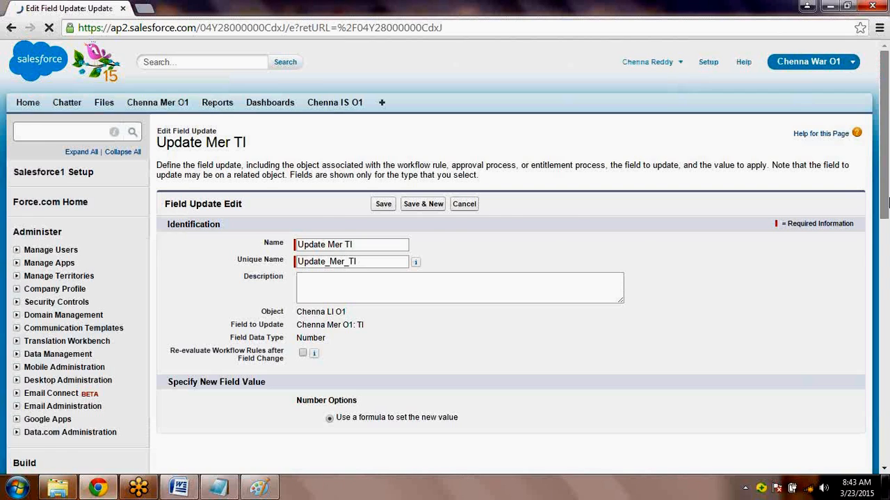
scroll(626, 224, "down", 3)
left_click(359, 204)
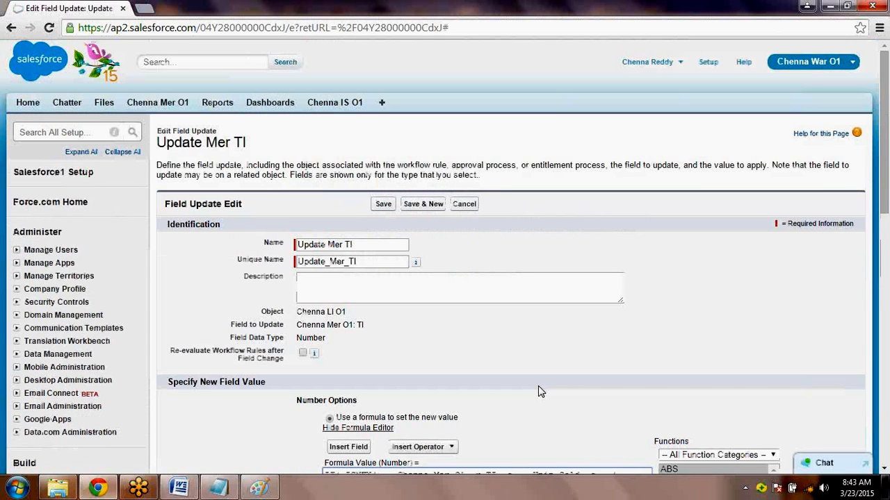
scroll(538, 391, "down", 3)
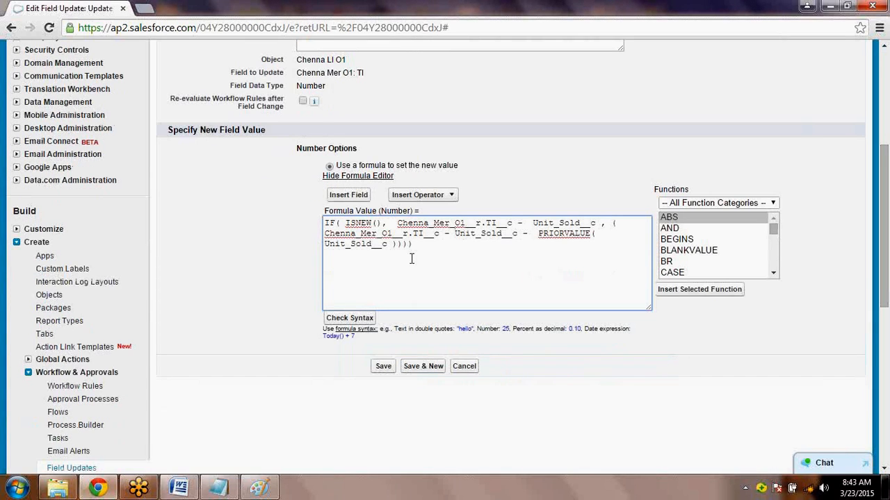
left_click(399, 248)
double_click(361, 223)
left_click(349, 321)
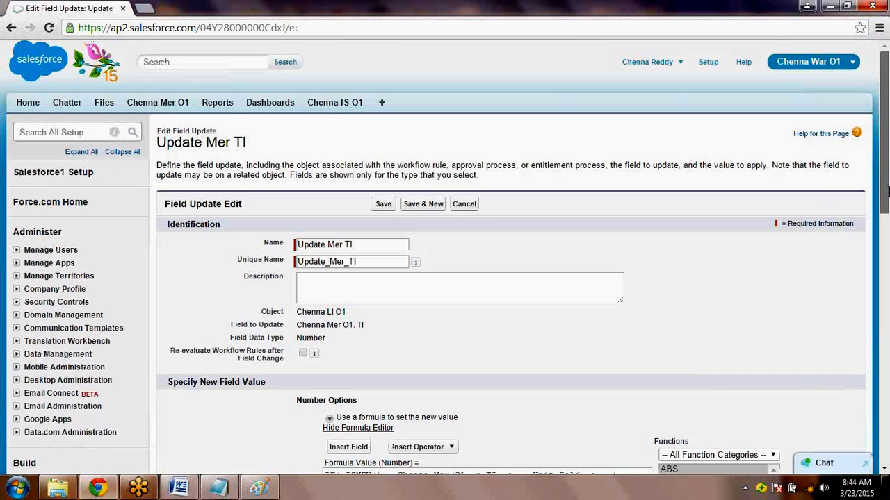
Step: Move the formula's opening parenthesis from before the second TI reference to before the following Unit_Sold__c, check the syntax, and save the field update
left_click_drag(887, 191, 889, 307)
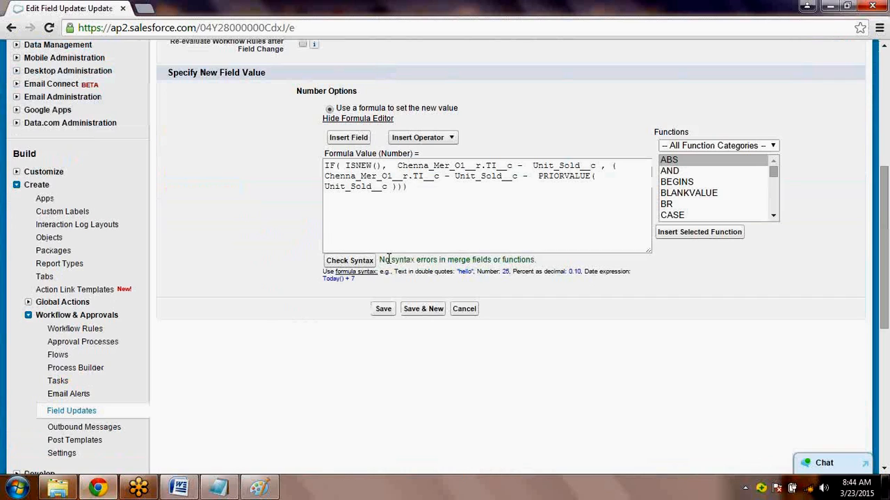
left_click(456, 179)
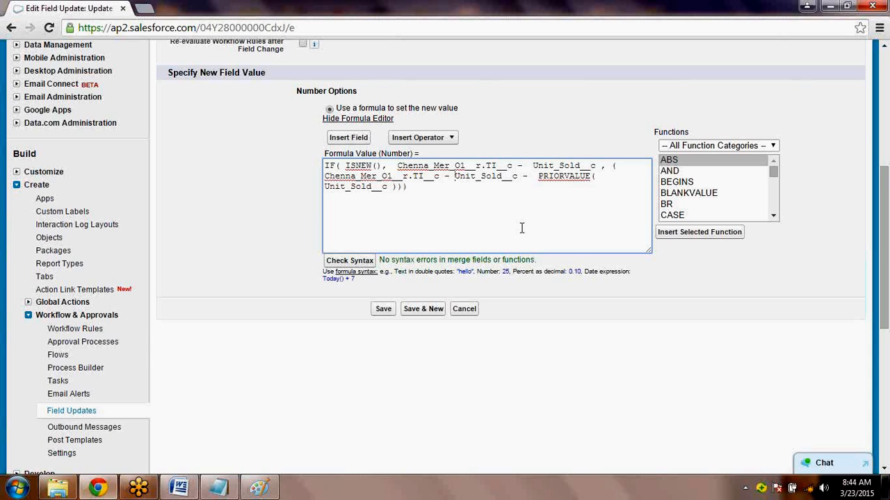
type("(")
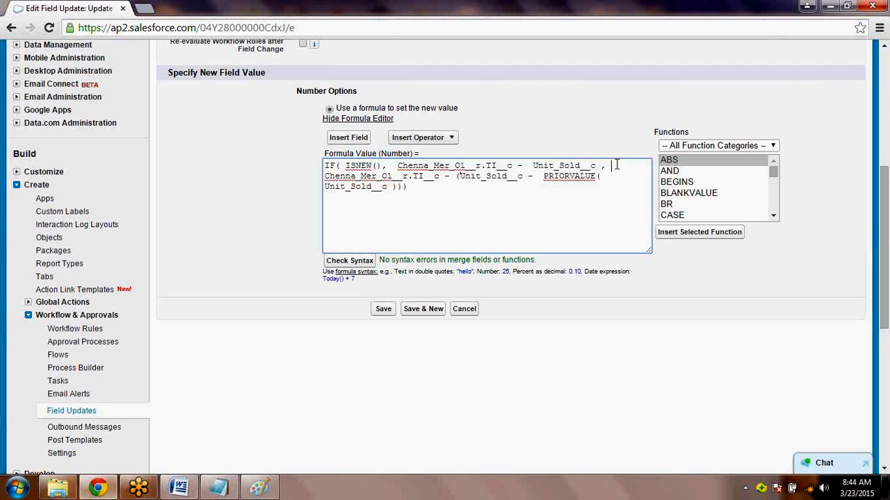
left_click(366, 261)
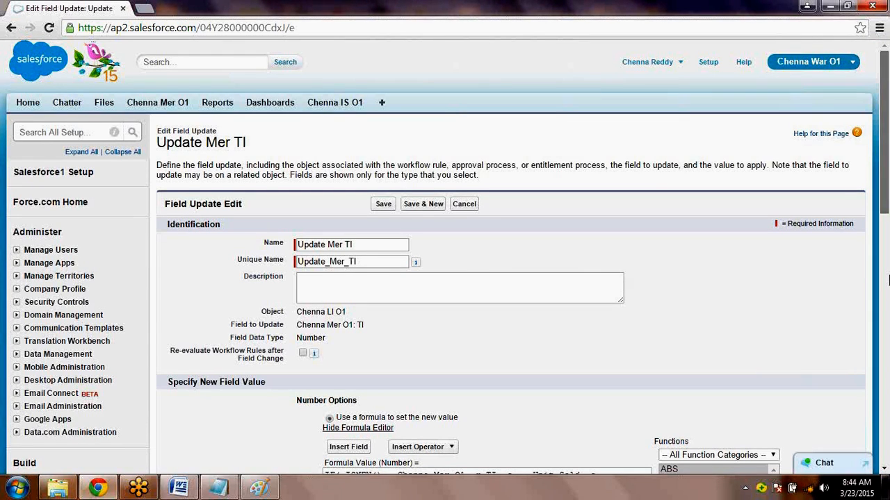
scroll(887, 279, "down", 2)
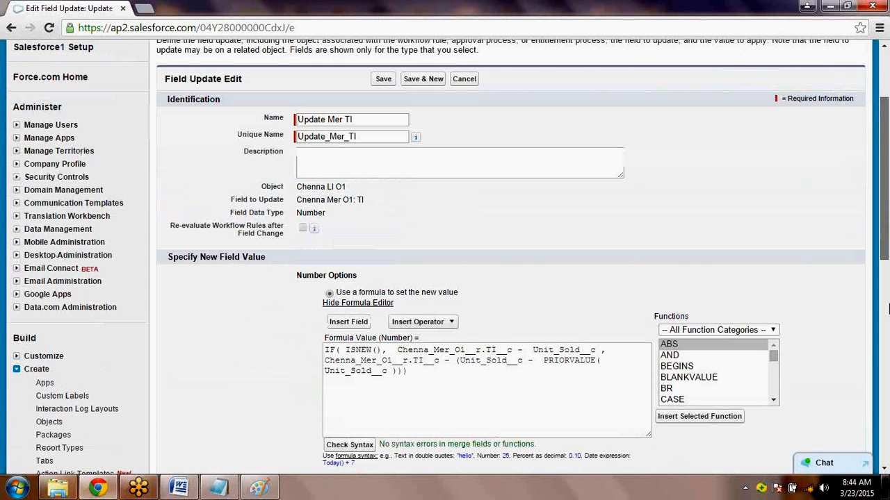
scroll(887, 309, "down", 3)
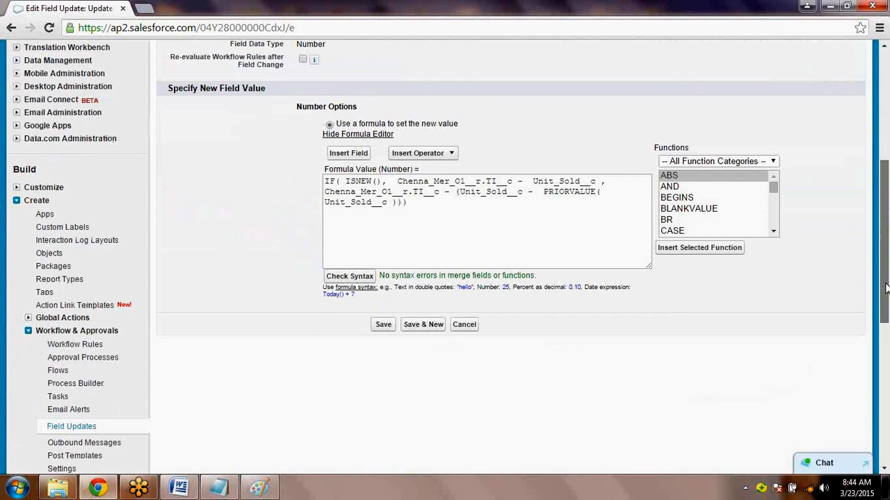
left_click_drag(885, 288, 885, 267)
left_click(381, 386)
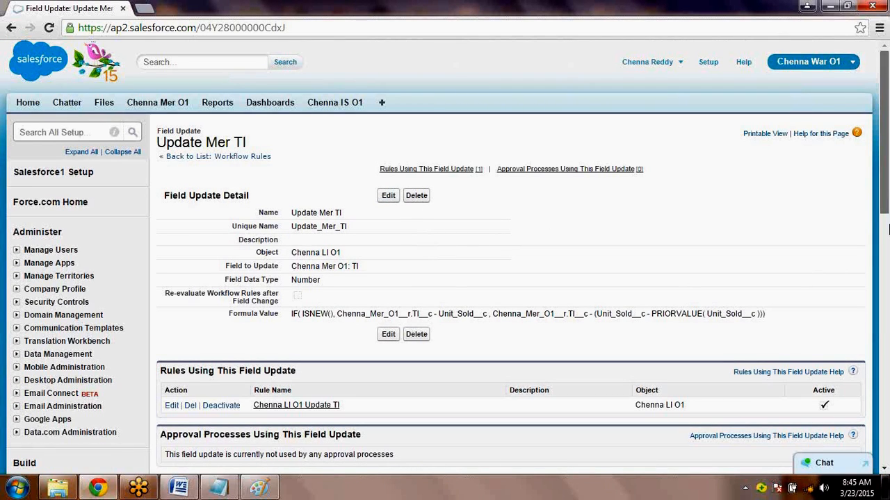
left_click_drag(888, 228, 884, 198)
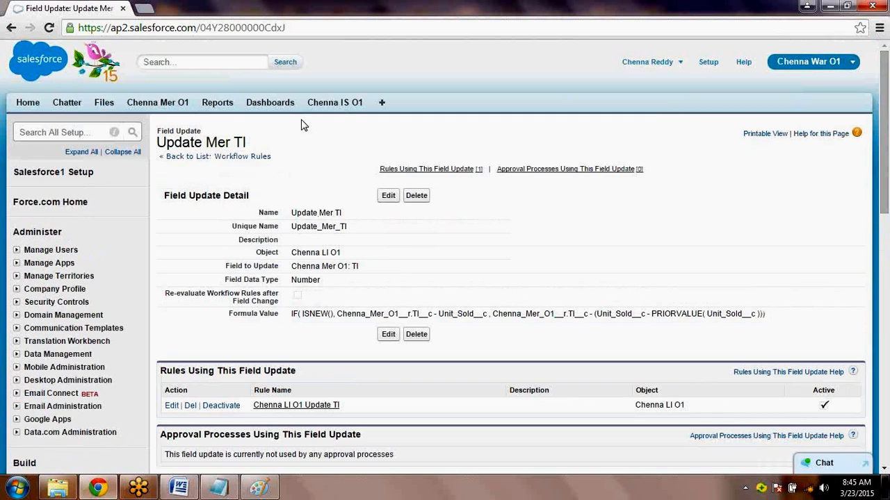
Step: Open line item 110 from Inv - 001, set its Unit Sold to 50, and save it
left_click(328, 105)
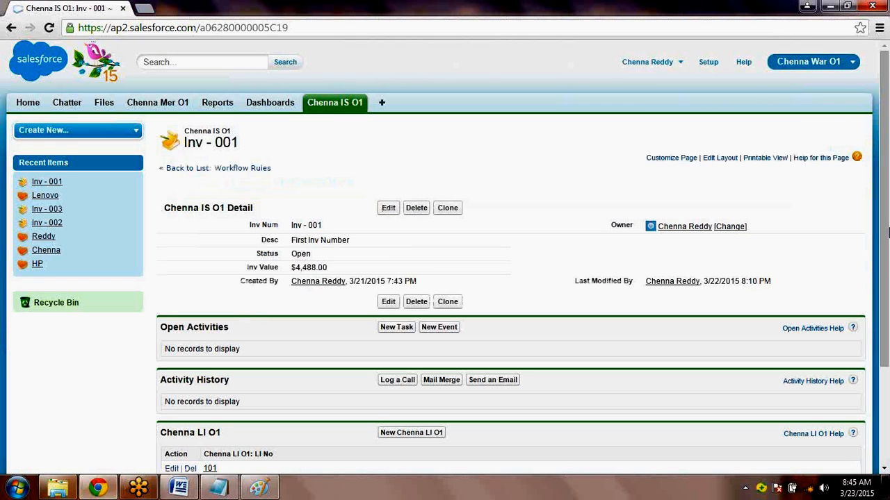
scroll(888, 232, "down", 1)
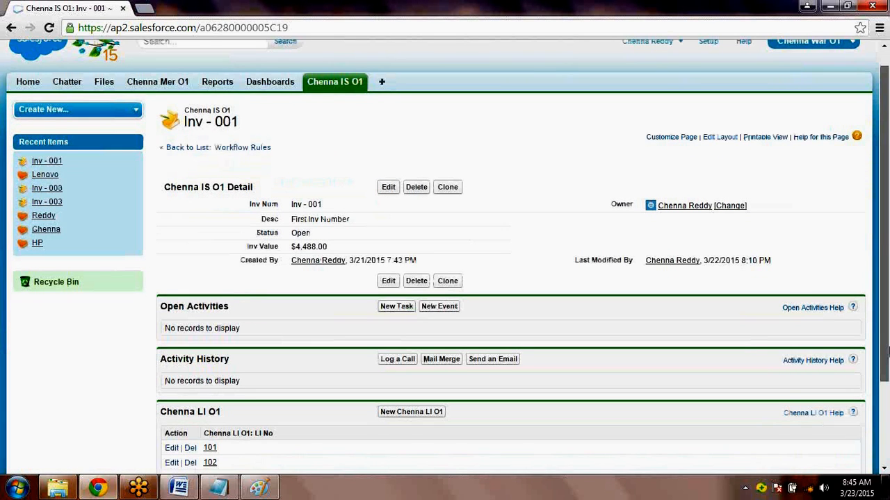
scroll(888, 351, "down", 3)
left_click(210, 382)
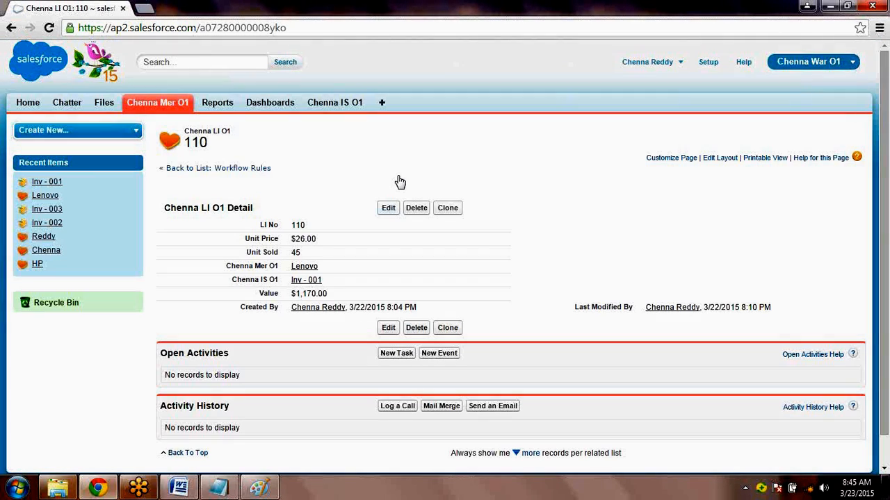
left_click(388, 208)
double_click(306, 253)
type("50")
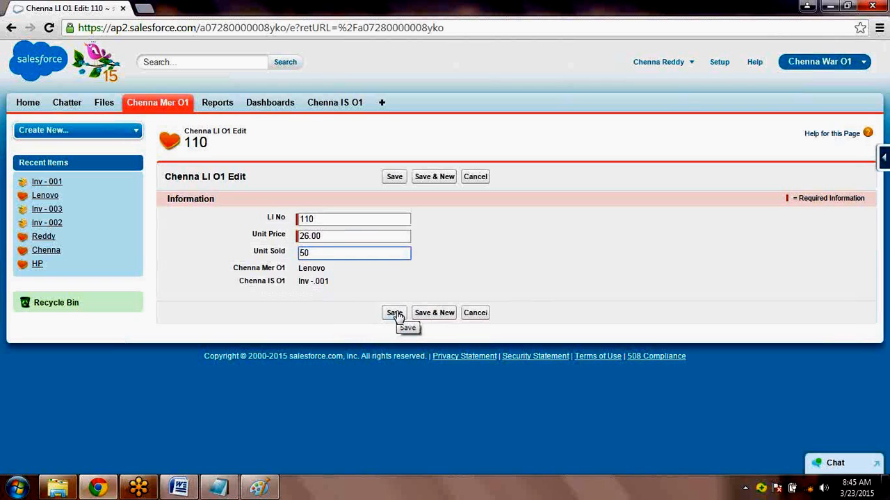
left_click(397, 314)
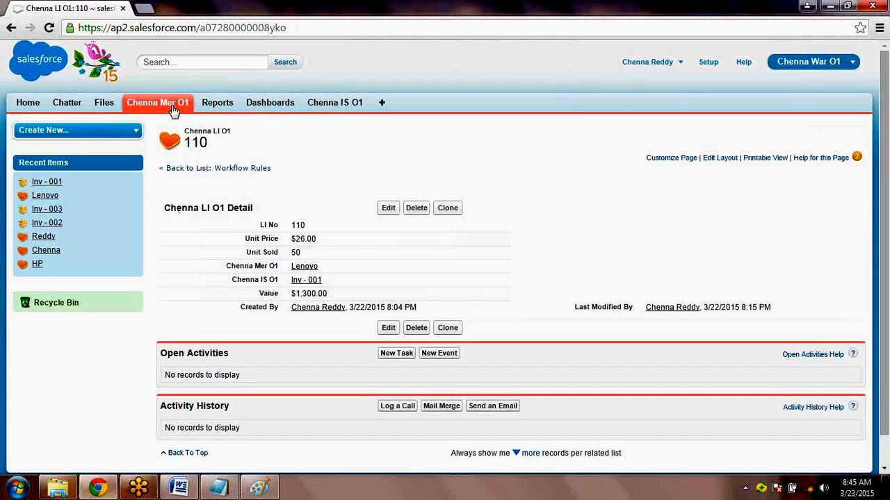
Step: Open the Lenovo merchandise record and check its TI value
left_click(174, 111)
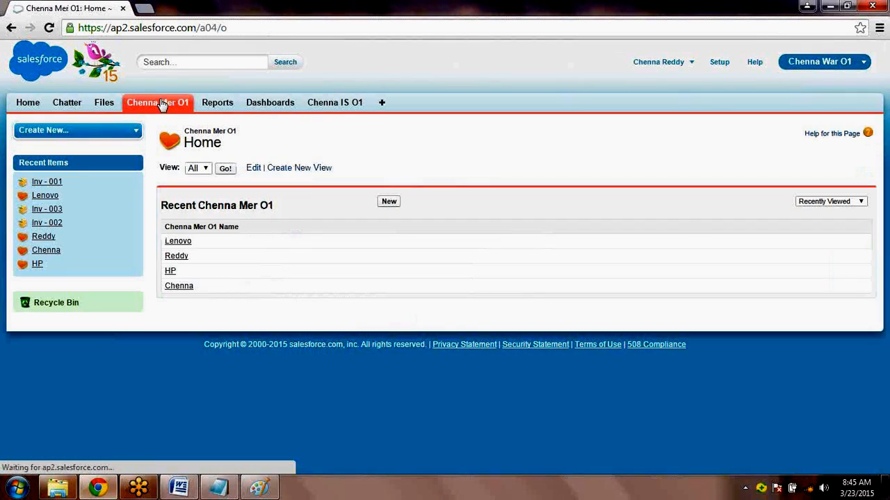
left_click(178, 241)
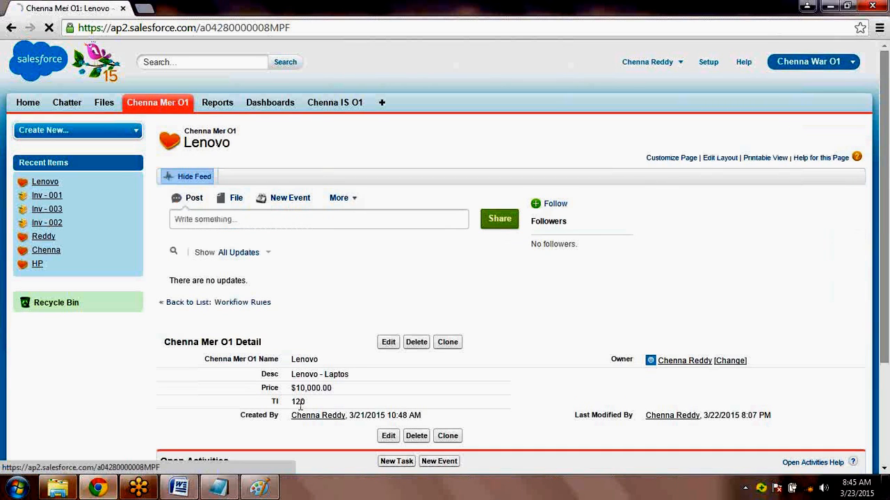
double_click(300, 401)
key("Return")
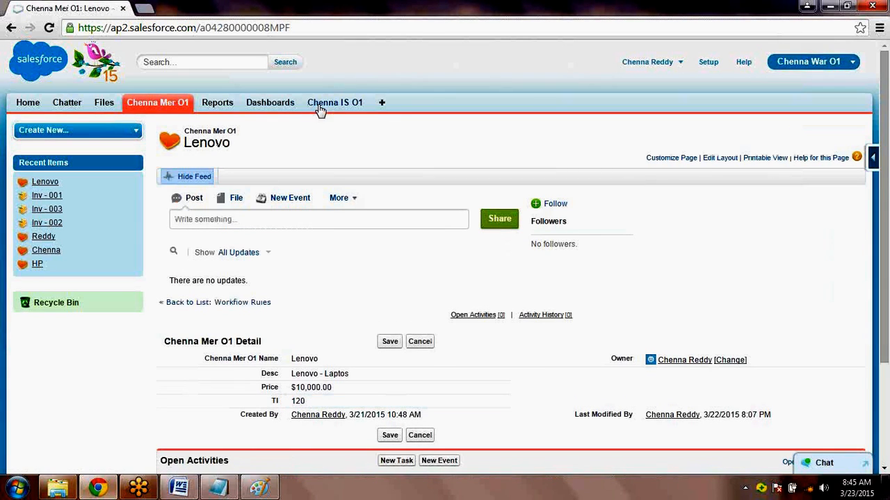
Step: Go back to Inv - 001, set line item 110's Unit Sold to 10, and save it
left_click(320, 104)
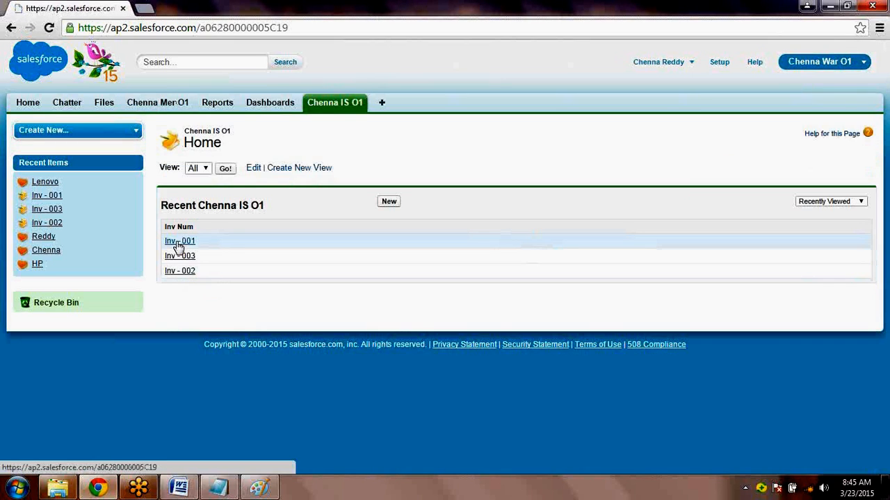
left_click(179, 242)
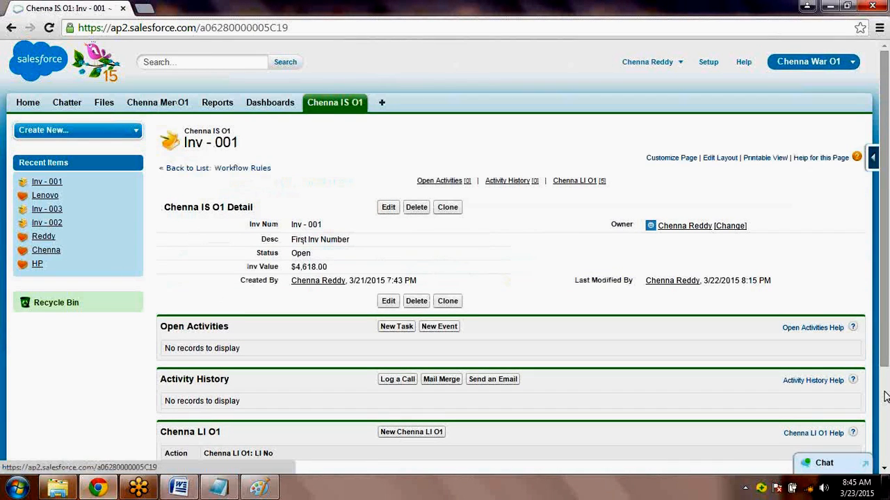
scroll(886, 396, "down", 3)
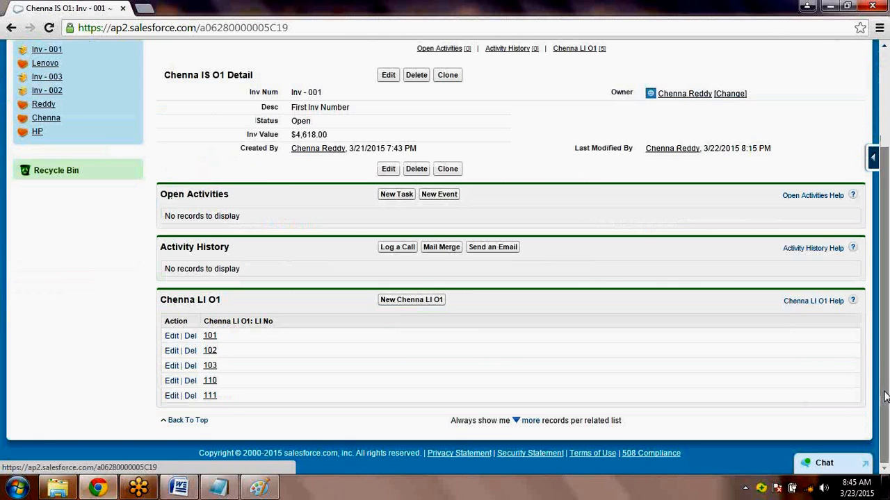
left_click(171, 383)
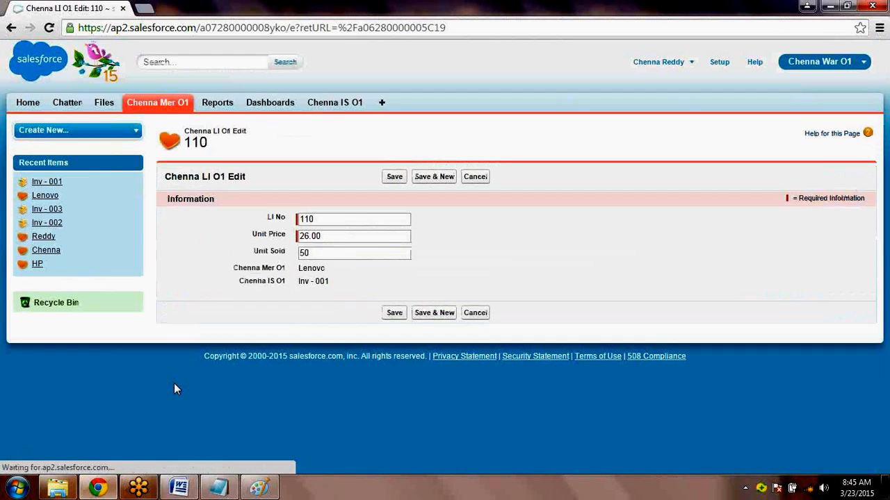
left_click_drag(314, 252, 291, 256)
type("10")
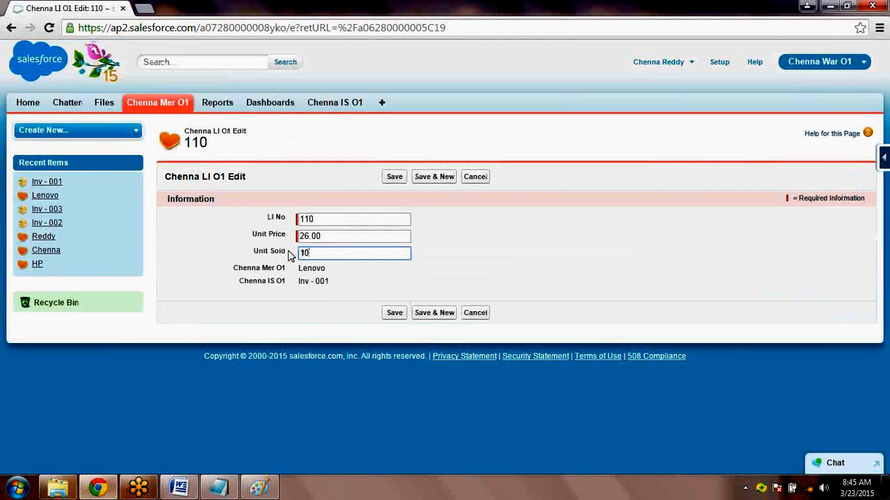
left_click(394, 314)
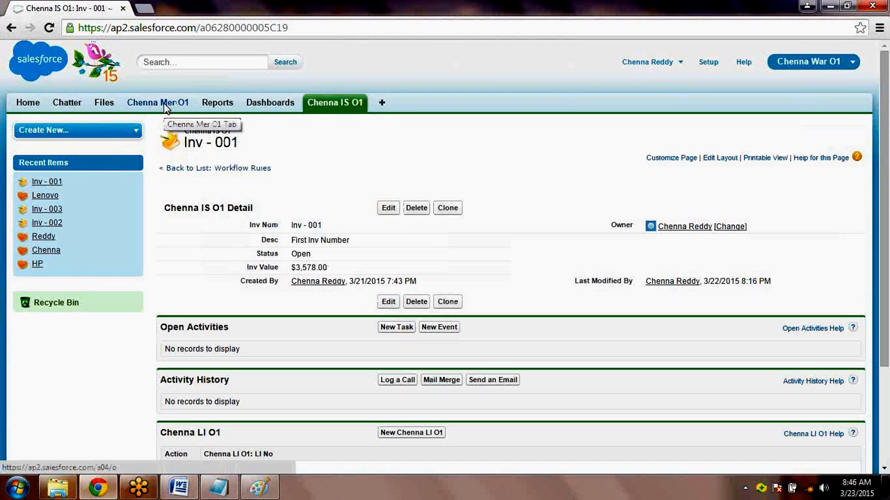
Step: Recheck the Lenovo merchandise record's TI and compare it with the workflow example in the Word document
left_click(164, 104)
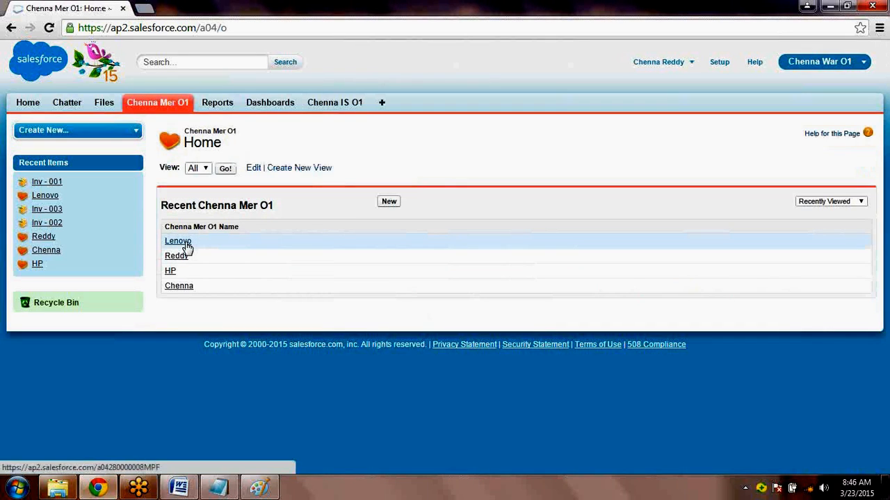
left_click(187, 245)
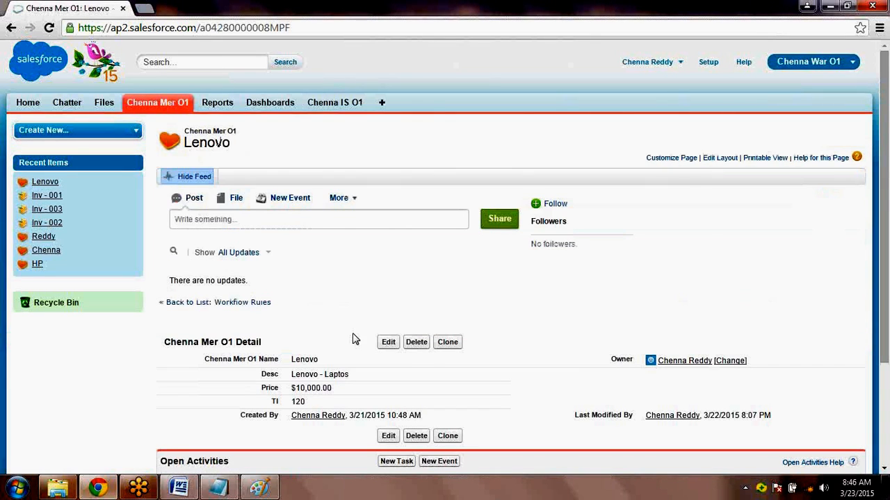
left_click(180, 488)
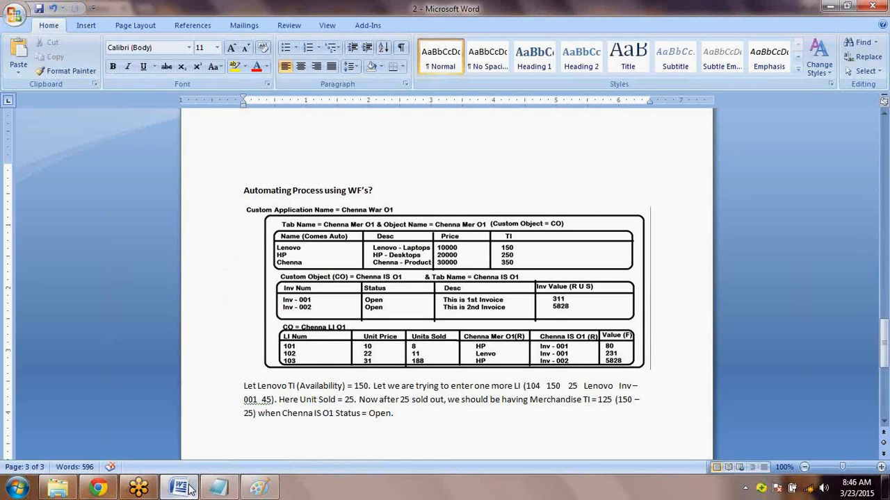
left_click(188, 489)
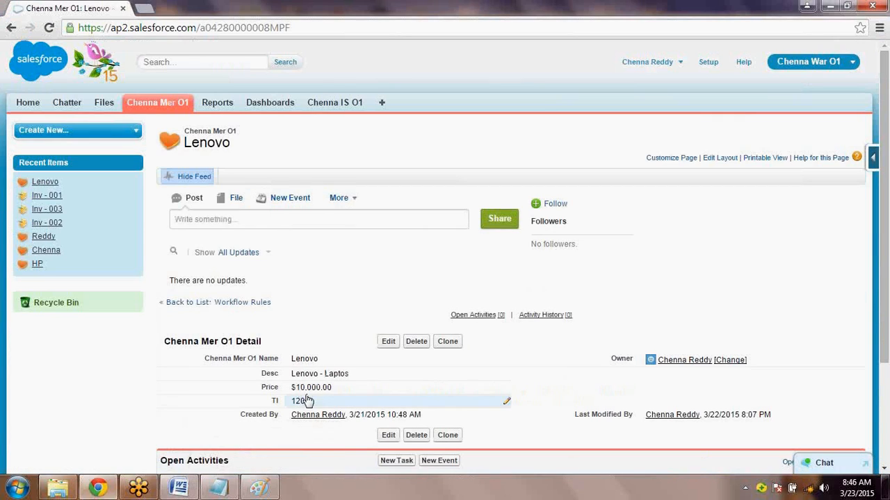
left_click(182, 488)
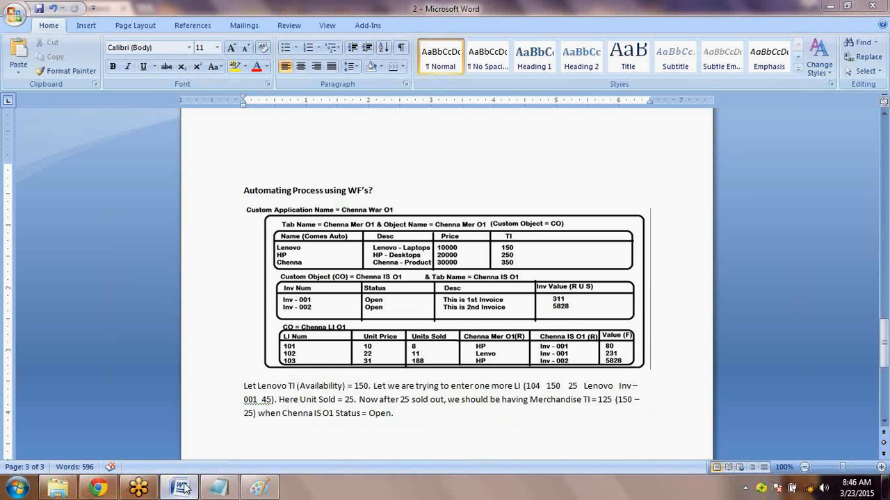
Step: Switch back to Salesforce in the browser and open the Inv - 001 record at its line items
left_click(182, 489)
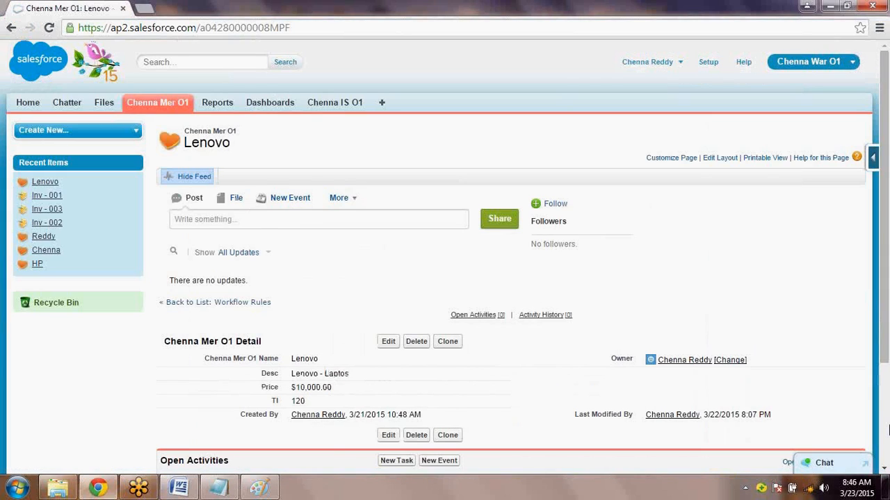
scroll(842, 193, "down", 2)
scroll(841, 192, "up", 2)
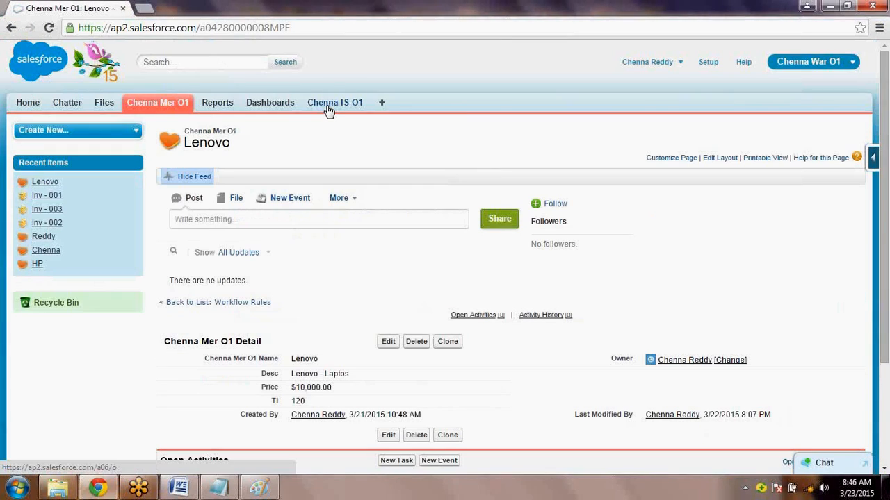
left_click(327, 106)
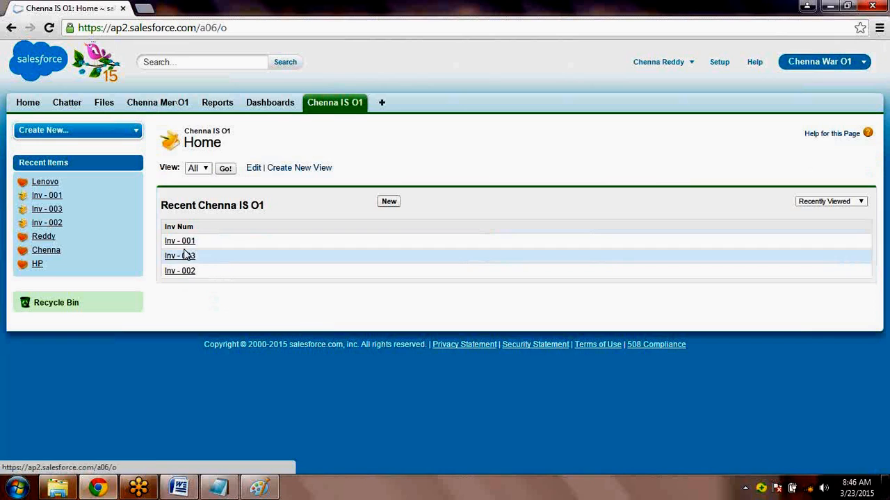
left_click(181, 242)
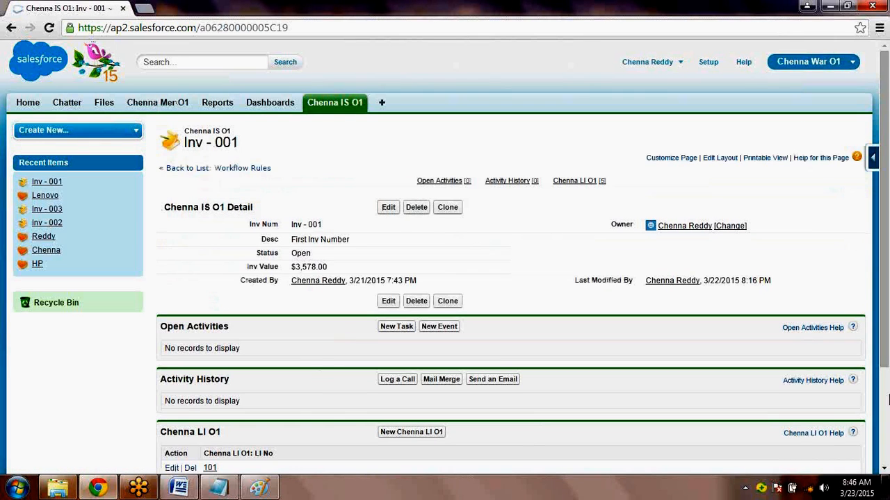
scroll(888, 398, "down", 2)
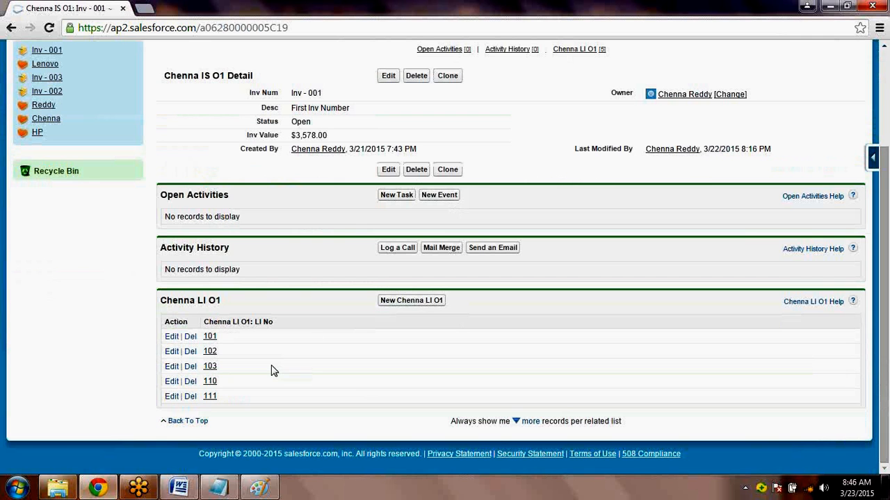
Step: Add line item 112 to Inv - 001 with Unit Price 10, Unit Sold 10 and Lenovo as the merchandise, and save it
left_click(402, 300)
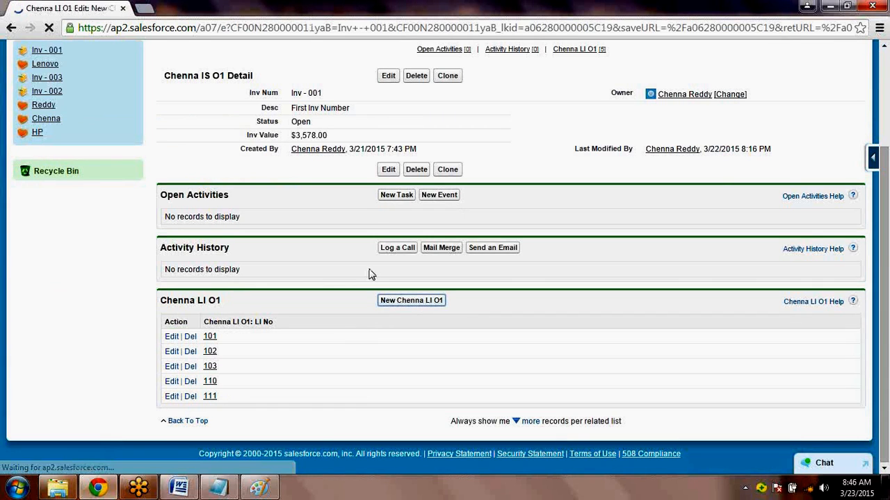
type("112")
key("Tab")
type("10")
key("Tab")
type("10")
key("Tab")
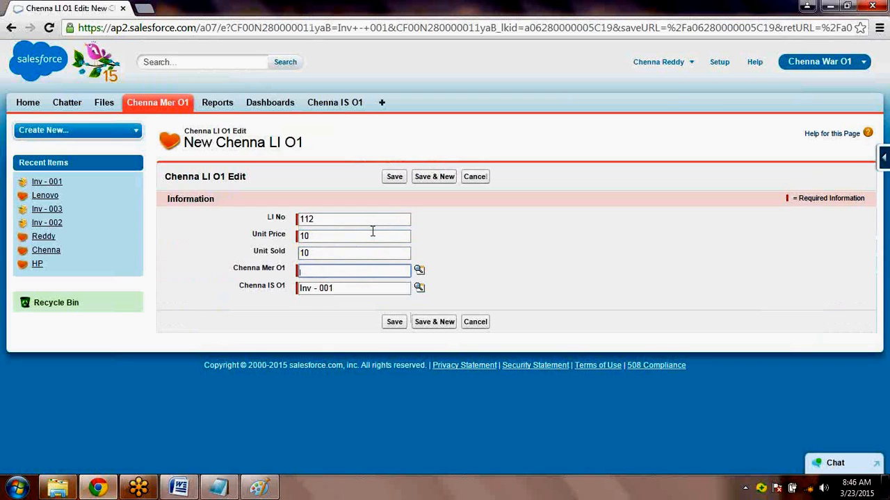
left_click(420, 271)
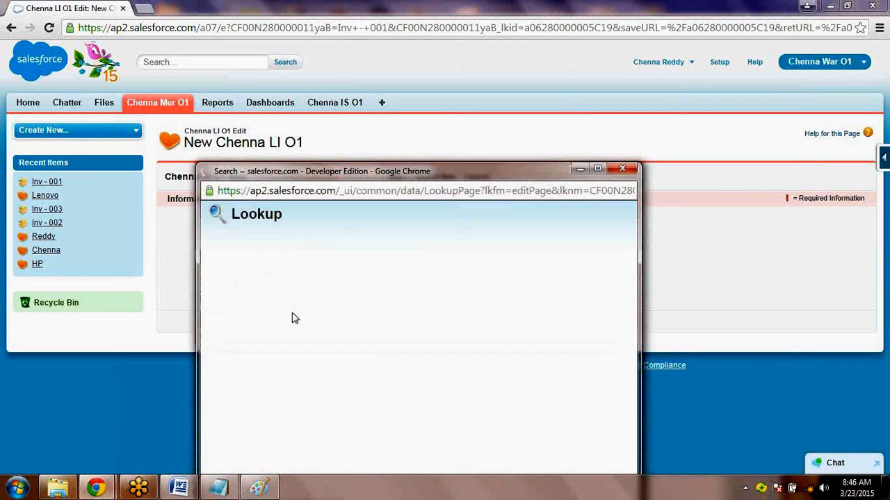
left_click(289, 327)
left_click(391, 322)
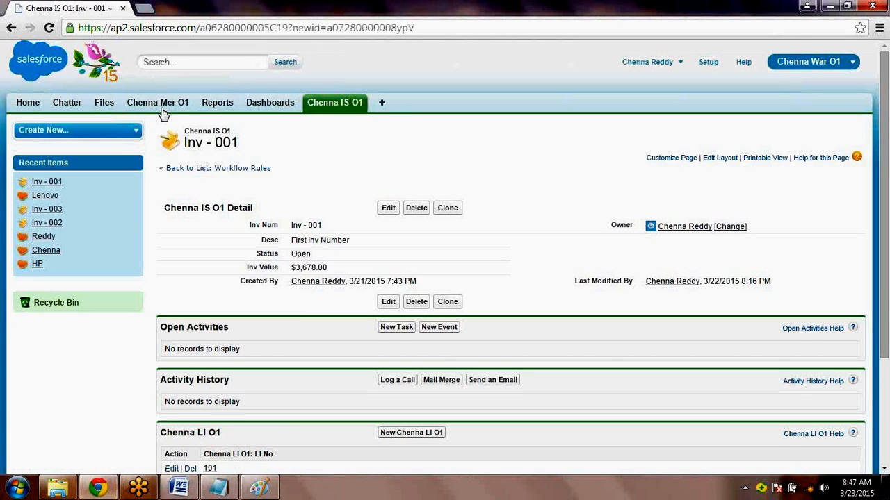
Step: Open the Lenovo merchandise record and check its TI value after adding line item 112
left_click(159, 108)
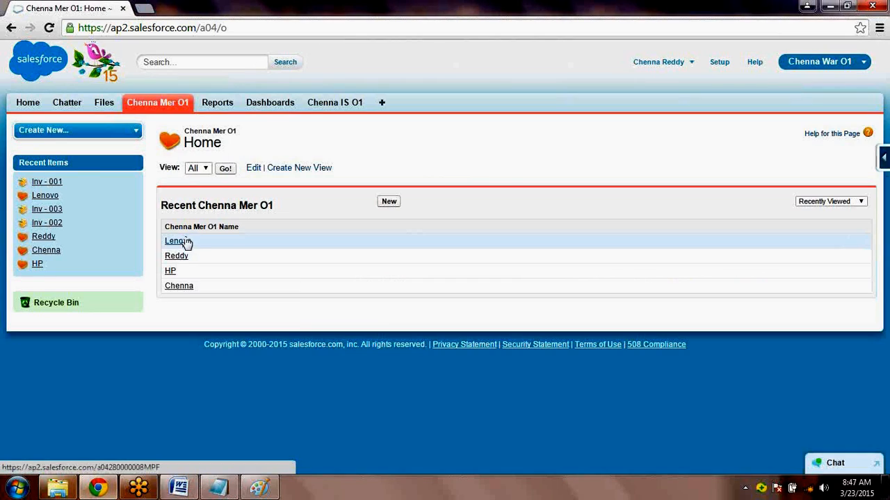
left_click(178, 241)
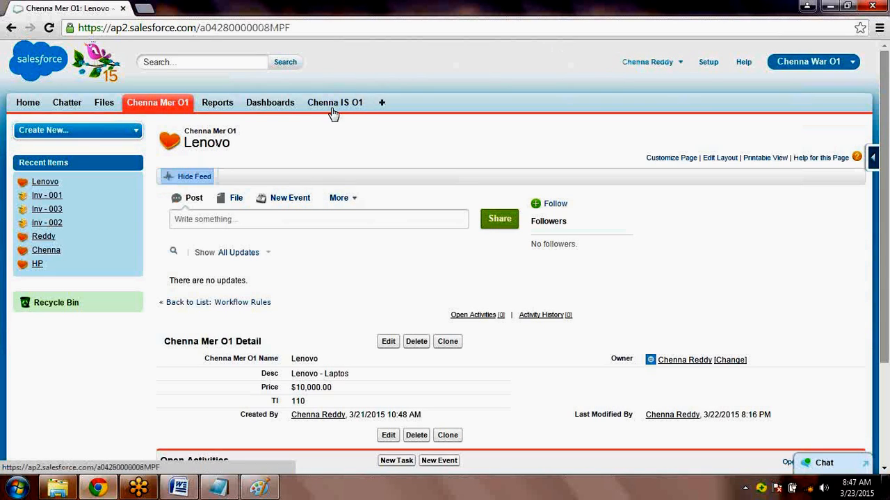
left_click(709, 63)
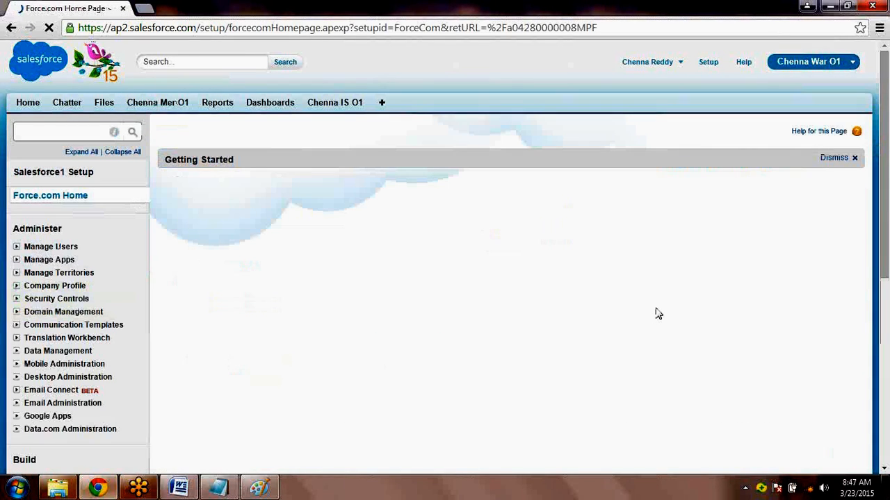
Step: Open line item 111 of Inv - 001 for editing and try to save it with a Unit Sold of 111
left_click(341, 104)
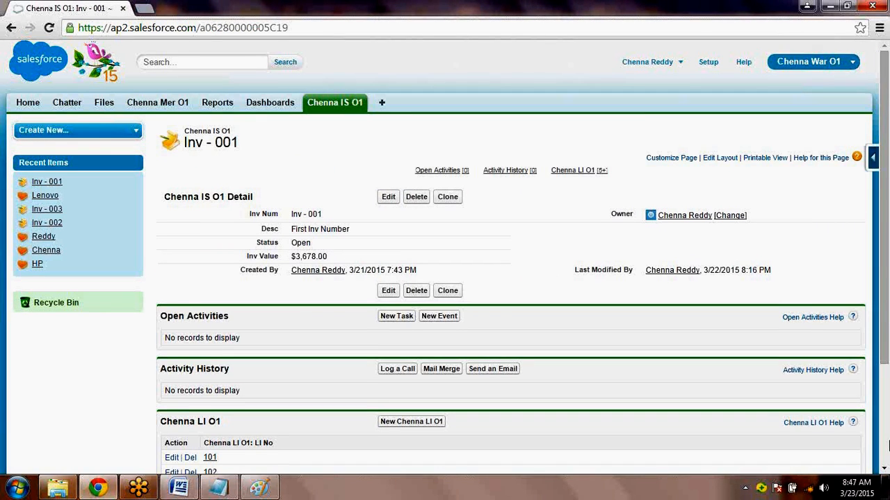
scroll(210, 366, "down", 3)
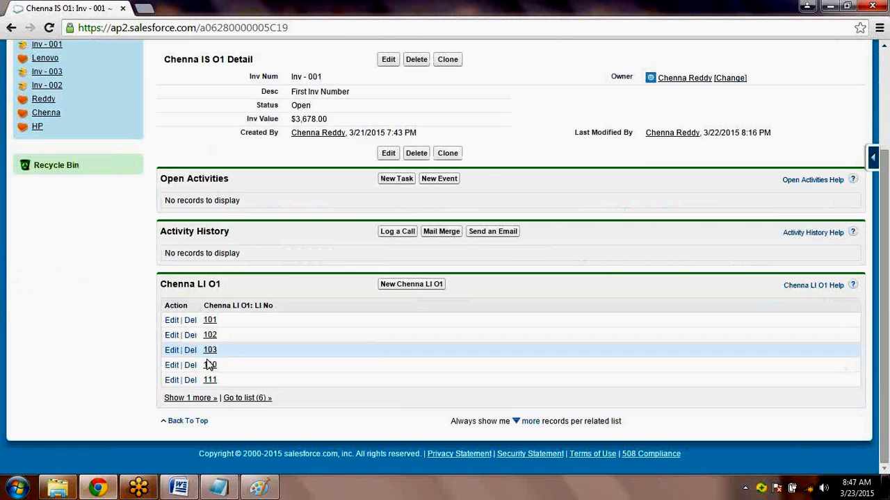
left_click(171, 381)
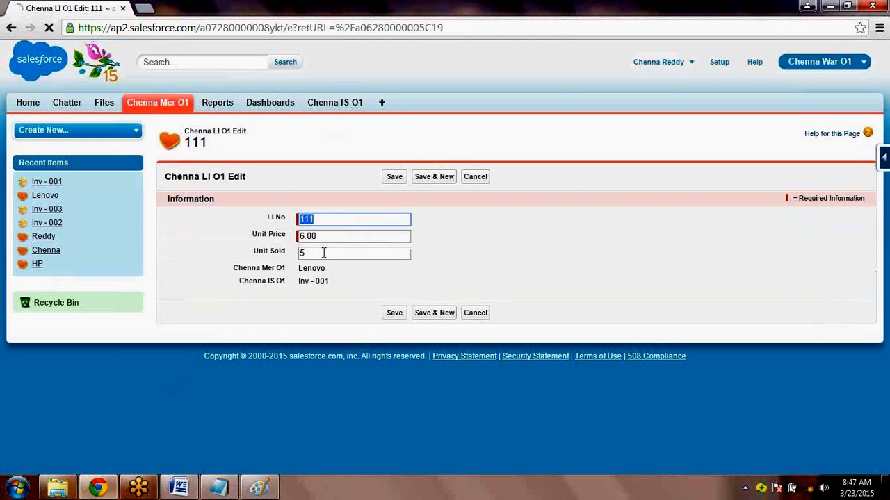
left_click_drag(323, 253, 298, 257)
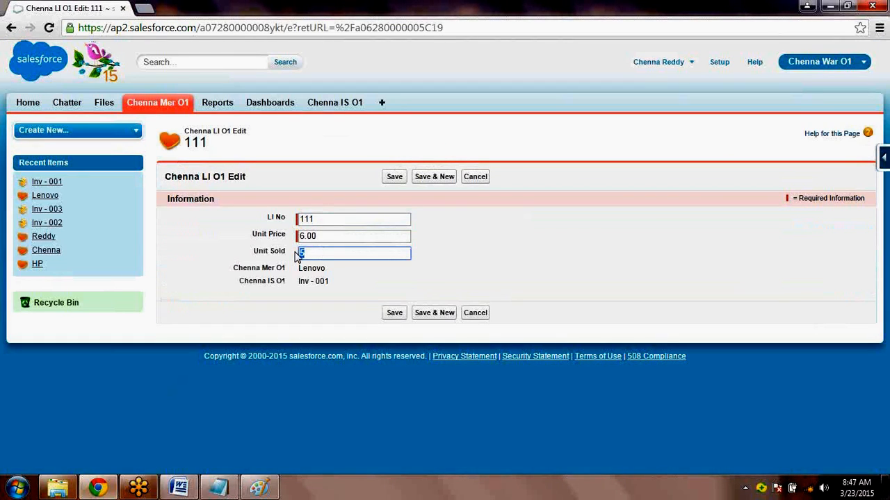
type("111")
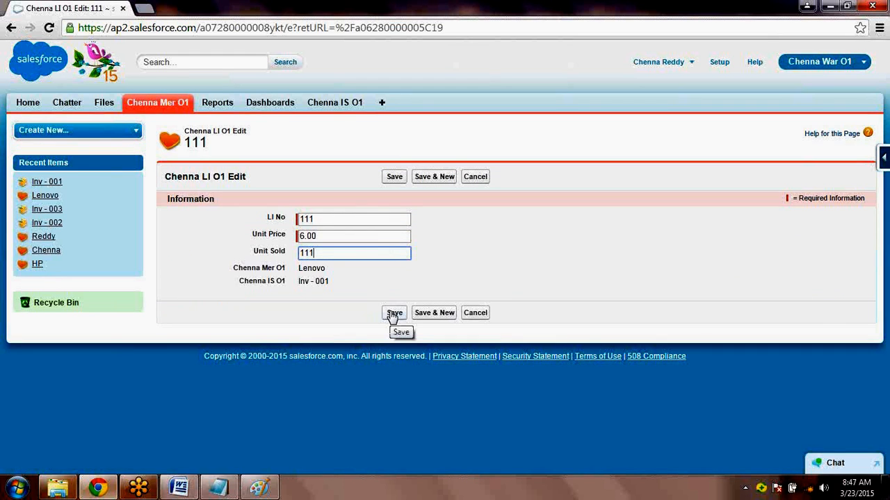
left_click(394, 314)
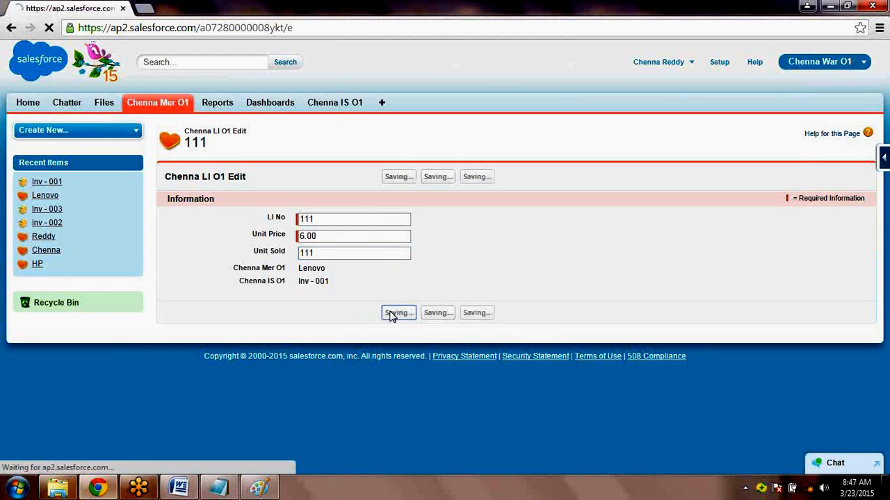
Step: Set line item 111's Unit Sold to 50 and save it
left_click_drag(342, 281, 294, 281)
type("122")
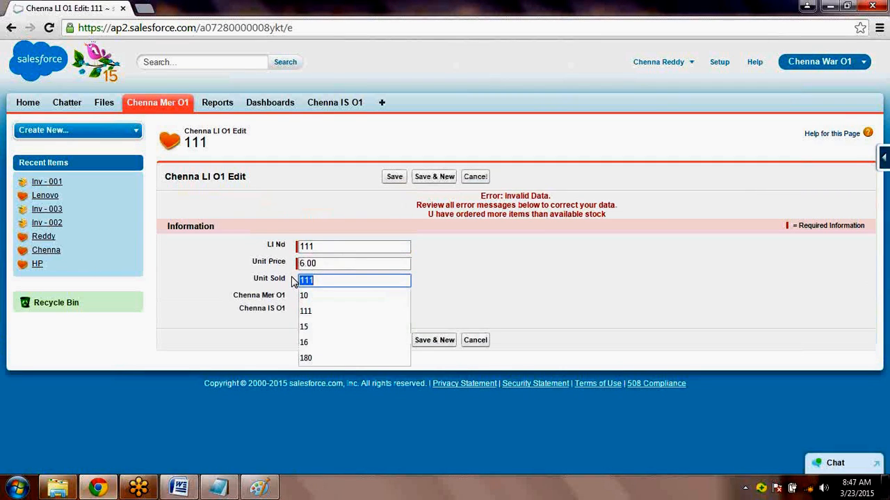
key("BackSpace")
key("BackSpace")
key("BackSpace")
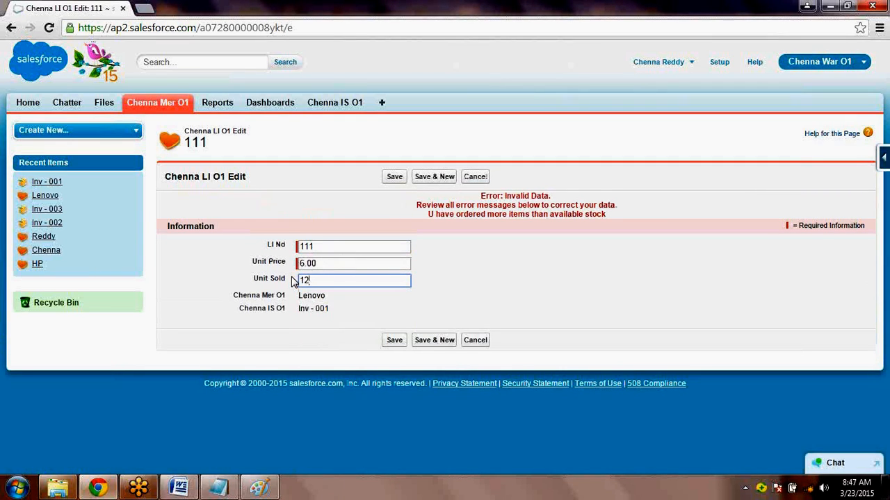
type("50")
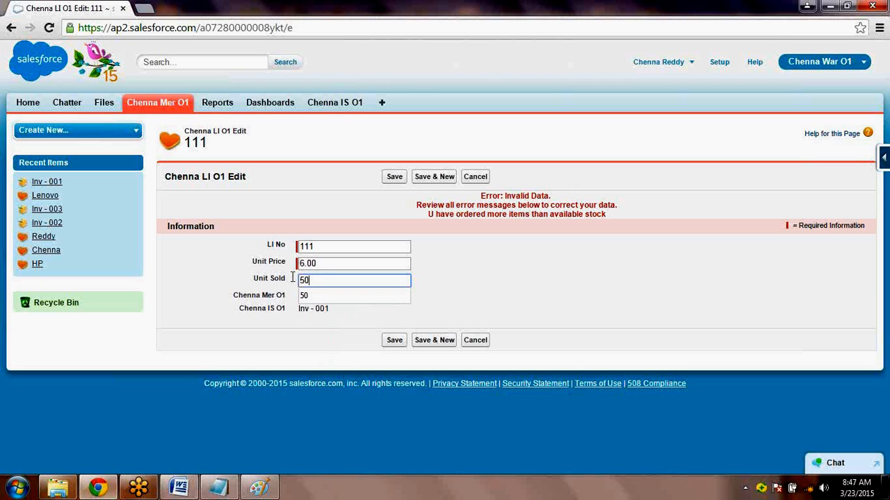
left_click(394, 342)
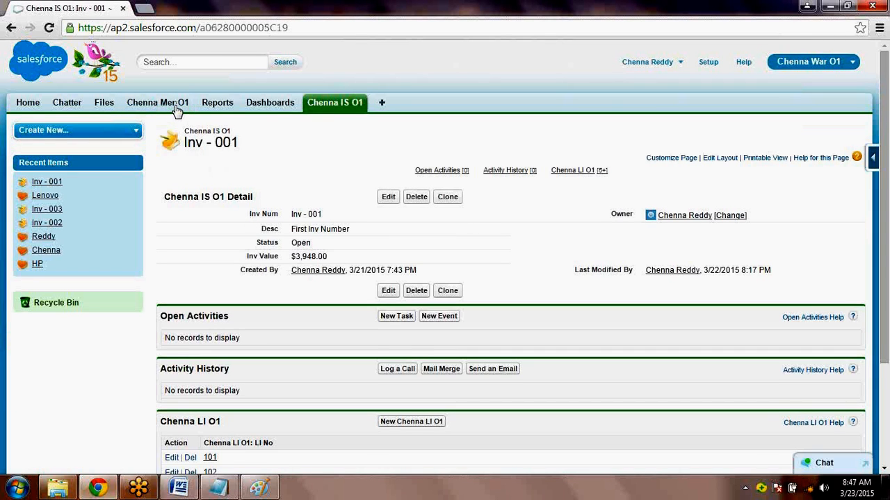
Step: Recheck the Lenovo merchandise record's TI after the edit to line item 111
left_click(174, 106)
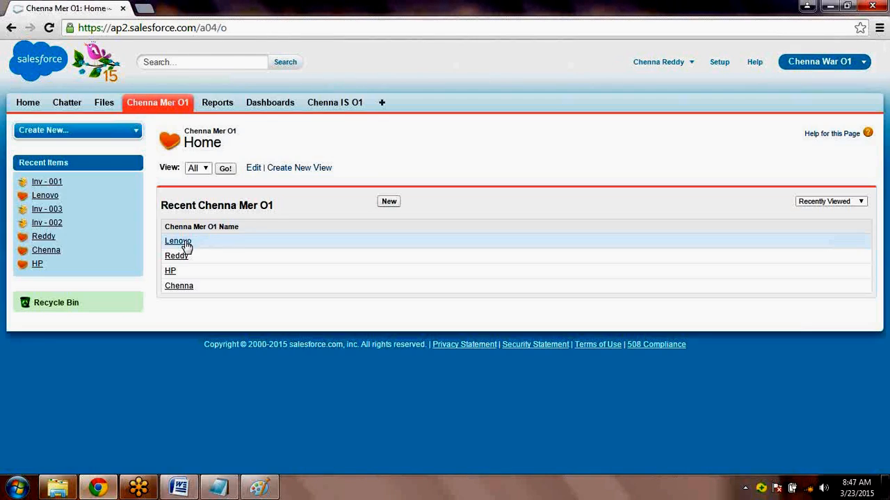
left_click(182, 241)
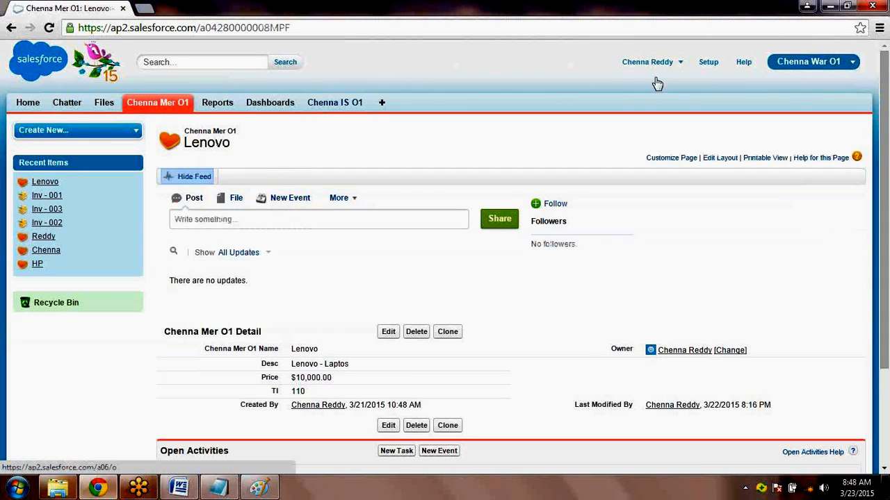
Step: Edit the Chenna LI O1 Update TI workflow rule to evaluate when a record is created, and every time it's edited, and save it
left_click(708, 63)
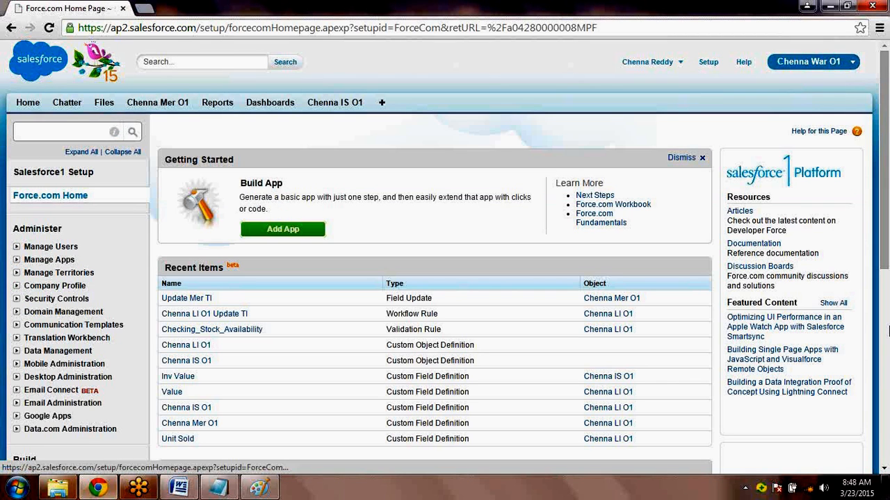
left_click(889, 354)
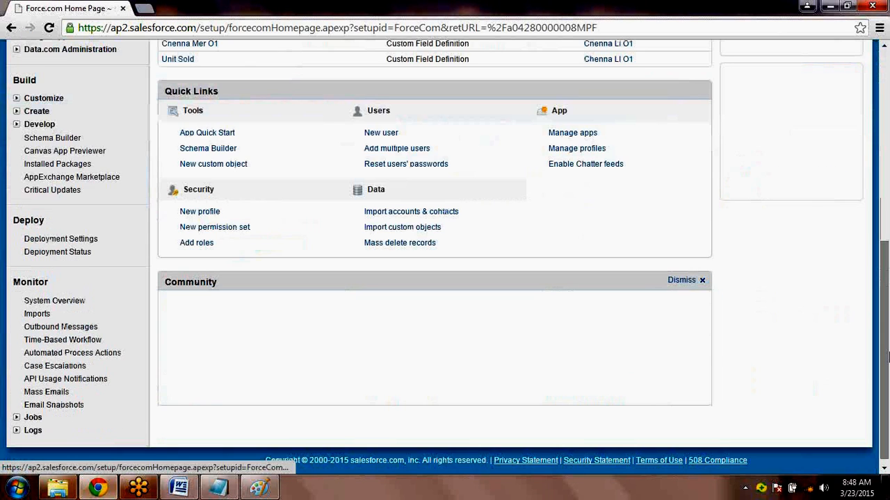
left_click(18, 112)
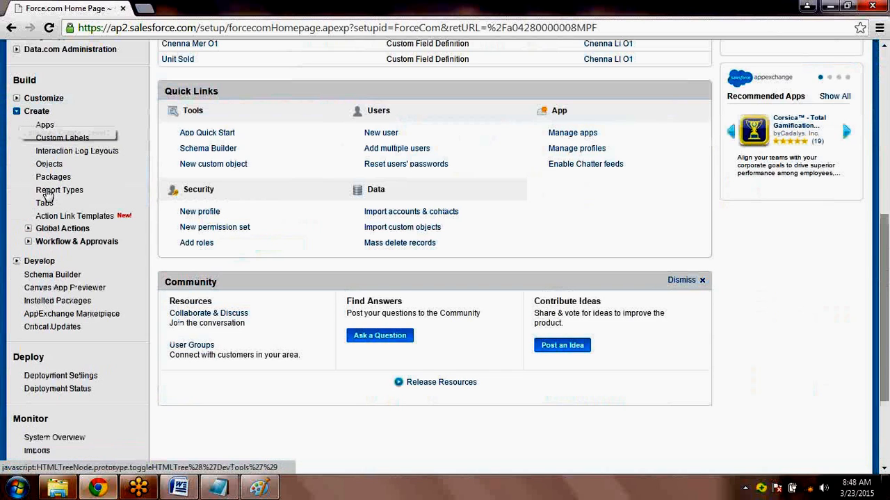
left_click(27, 243)
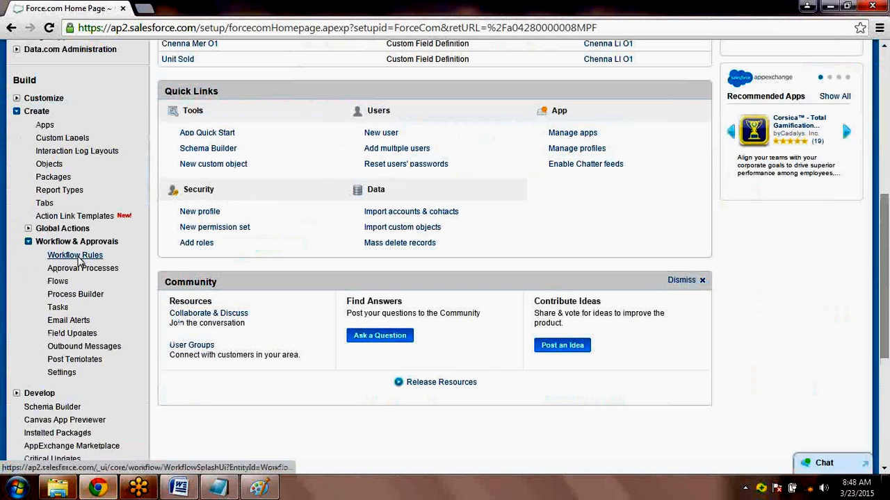
left_click(76, 256)
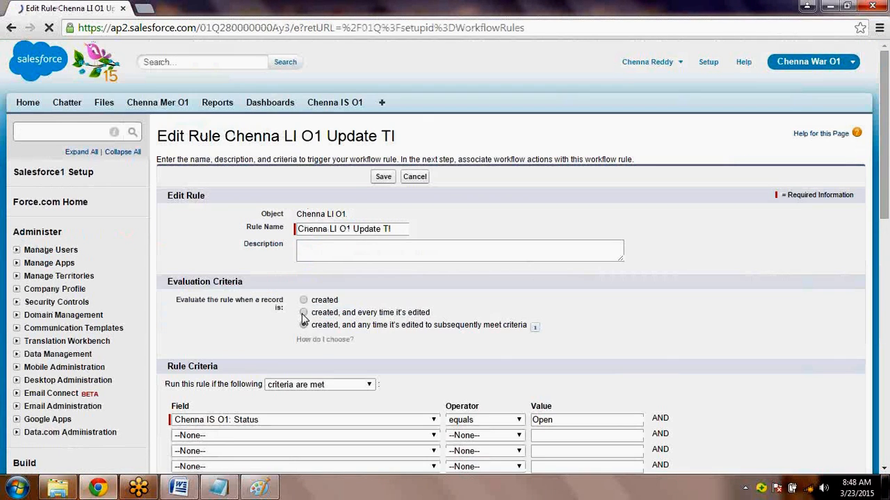
left_click(303, 313)
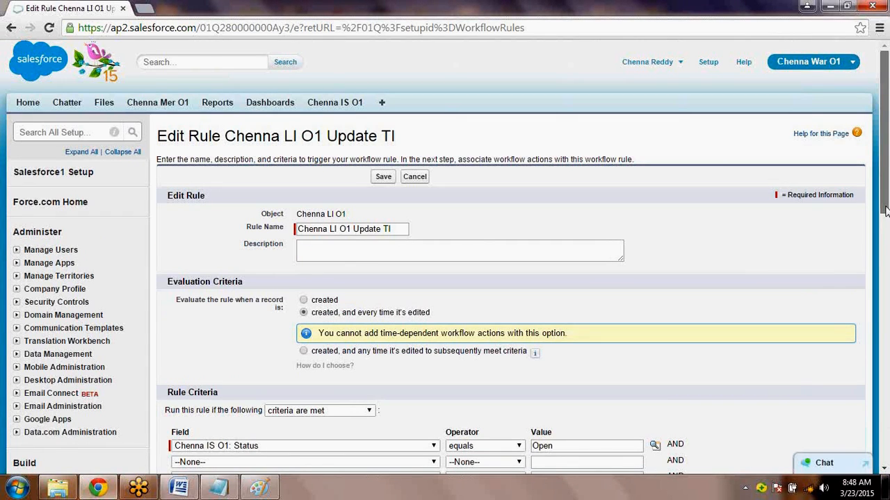
left_click_drag(887, 212, 888, 281)
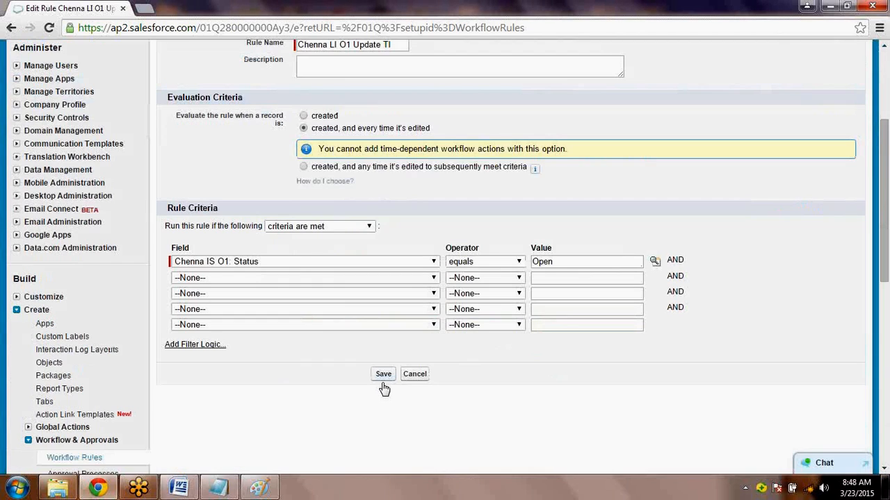
left_click(383, 375)
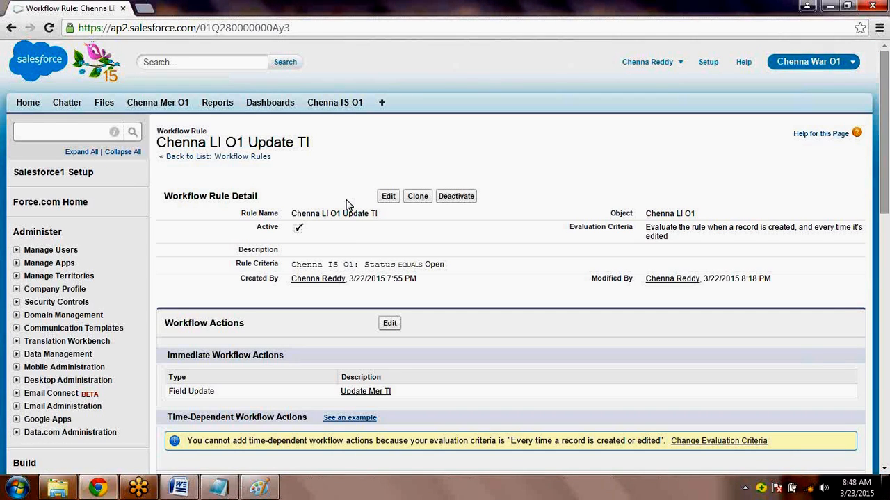
Step: Look over the Inv - 001 record and its line items, and check the Lenovo merchandise record's TI
left_click(339, 105)
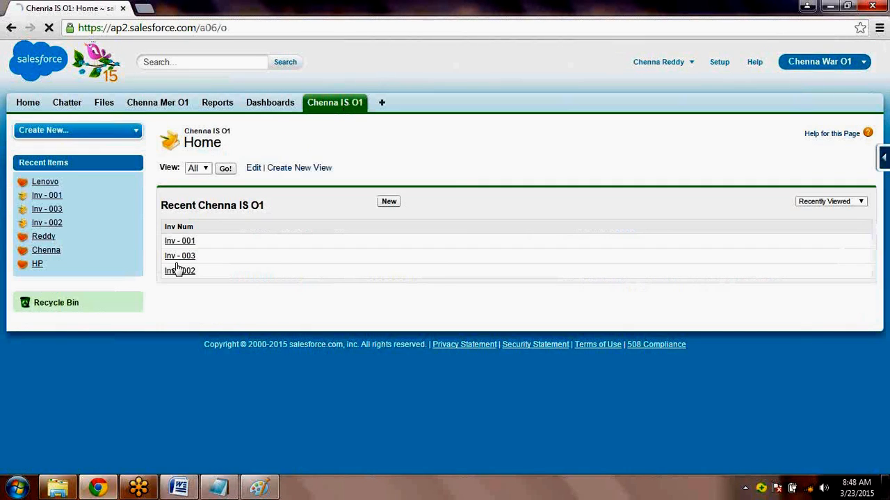
left_click(180, 241)
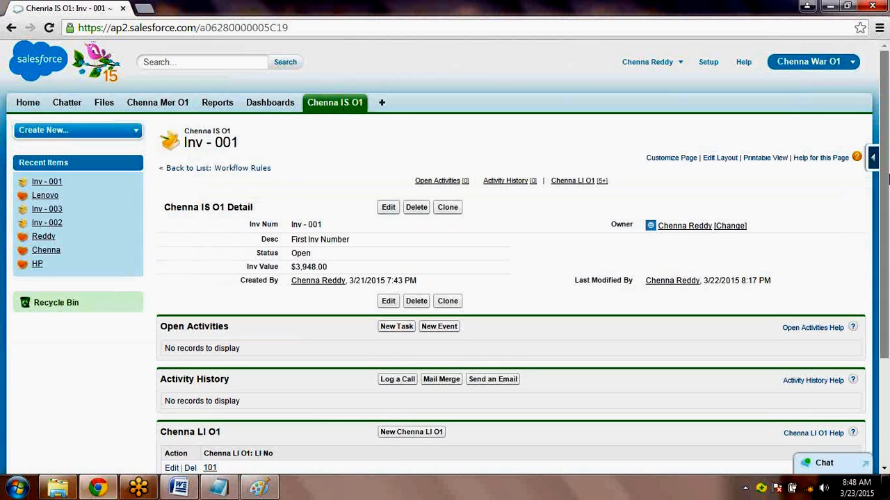
left_click_drag(887, 179, 887, 288)
left_click_drag(883, 203, 883, 93)
left_click(176, 103)
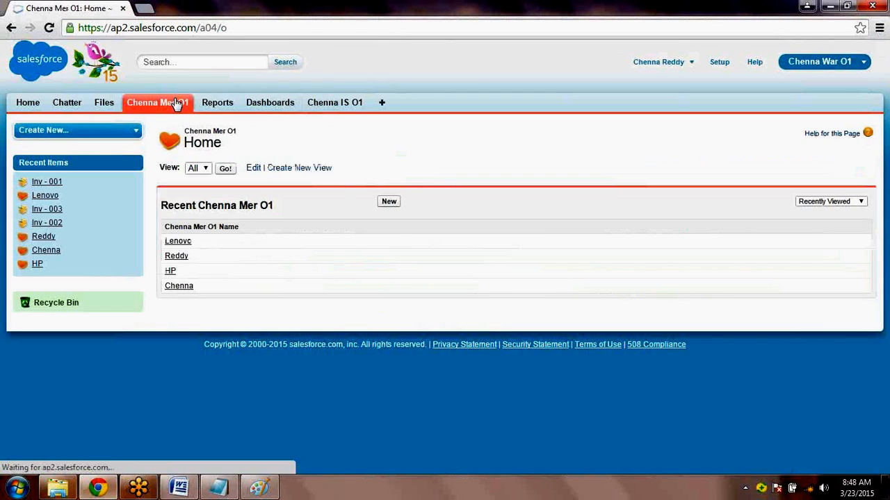
left_click(184, 243)
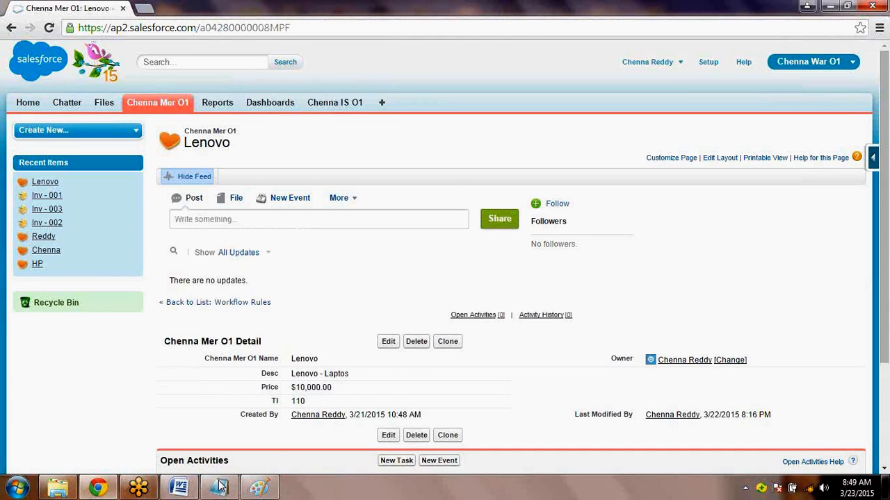
Step: In the Notepad notes, start a worked example with "110 -" beneath the update branch of the TI formula
left_click(219, 487)
type("110 -")
key("alt+Tab")
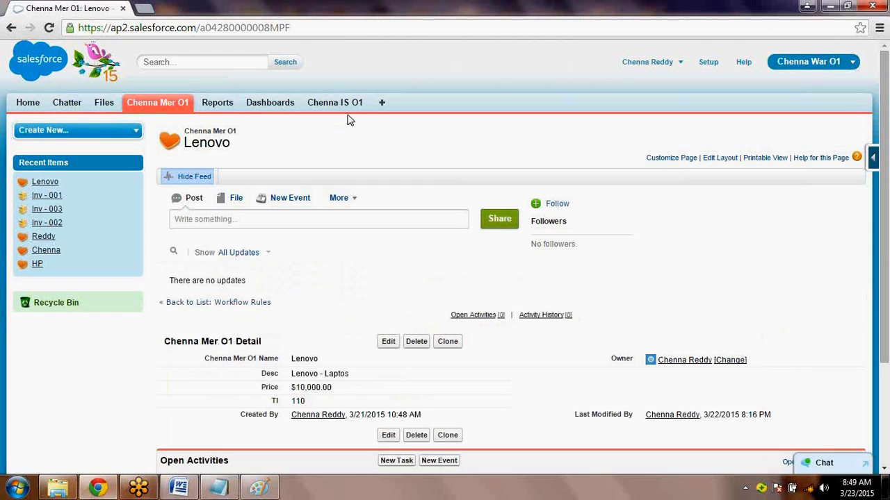
Step: Open line item 111 of Inv - 001 for editing
left_click(350, 107)
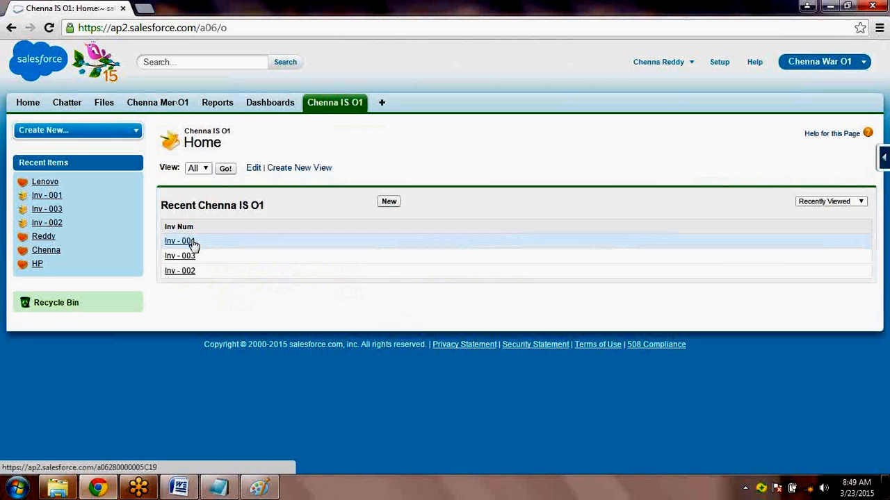
left_click(193, 242)
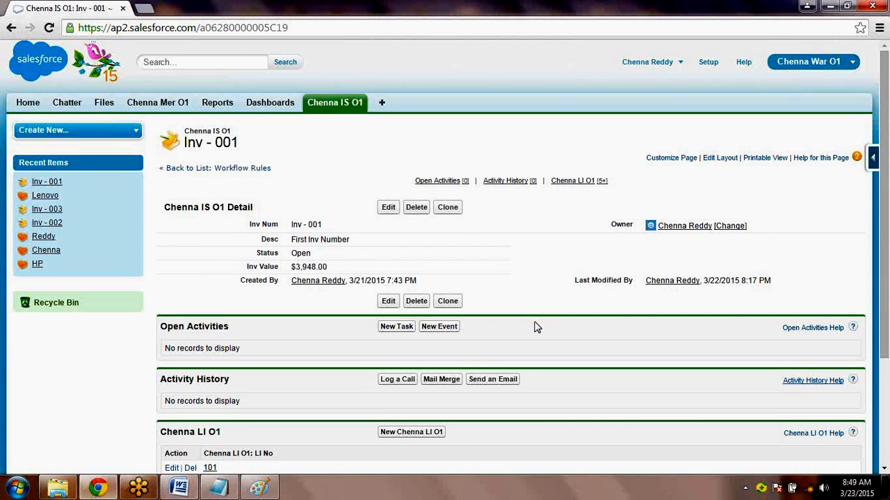
scroll(253, 311, "down", 3)
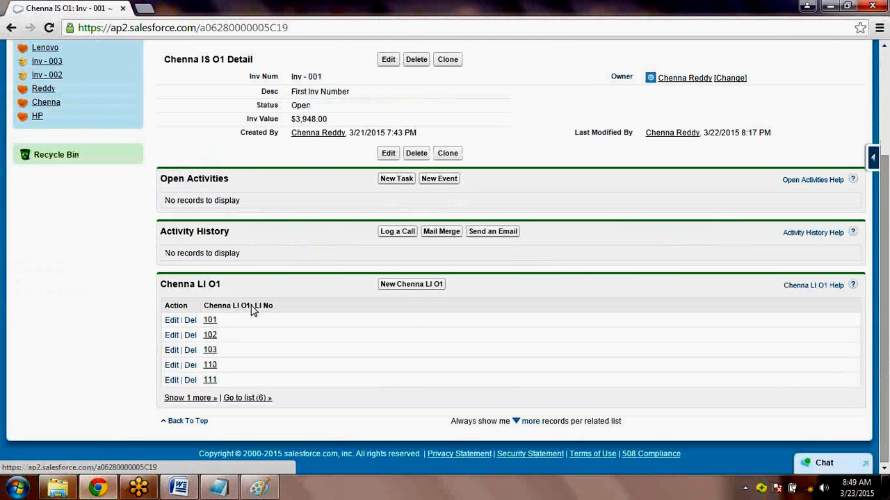
left_click(171, 381)
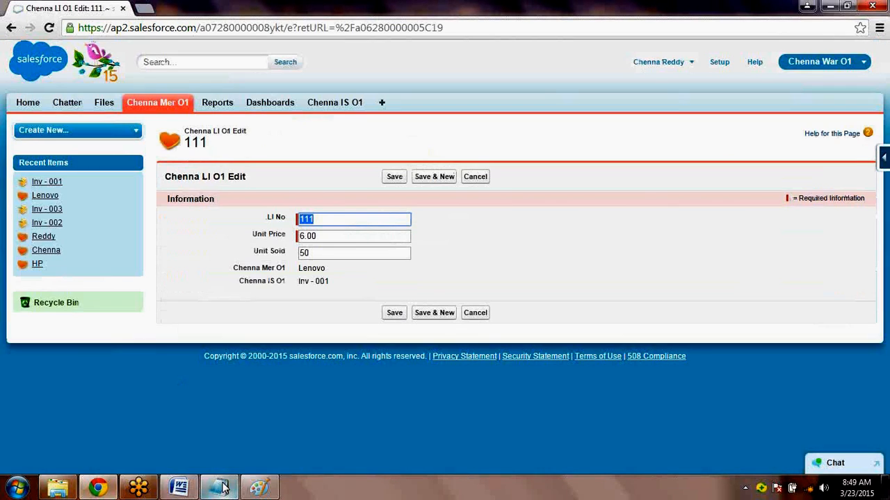
Step: Extend the worked example in Notepad with an opening parenthesis, leaving room for the new quantity before "- 50"
left_click(221, 488)
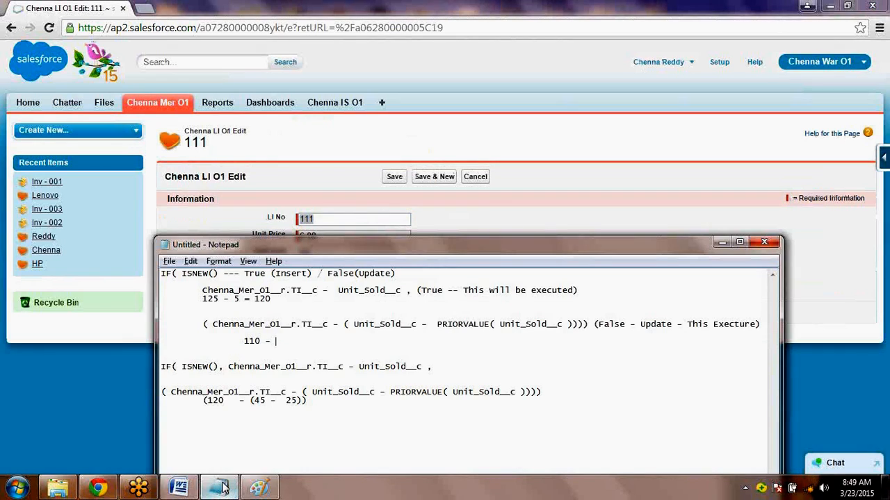
left_click(221, 488)
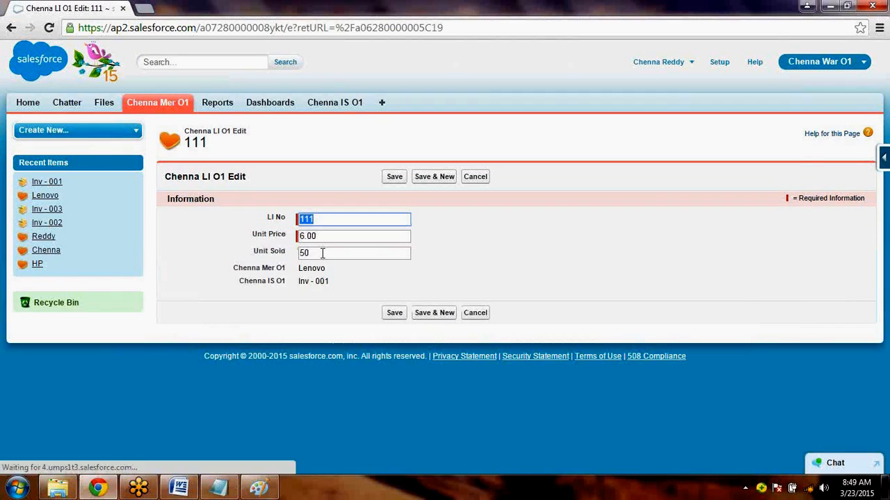
left_click(226, 488)
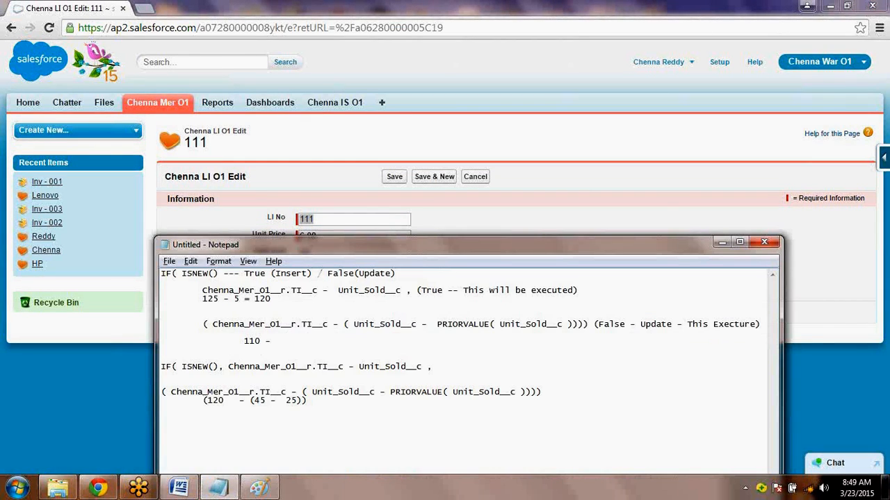
left_click(221, 488)
key("alt+Tab")
type("- ")
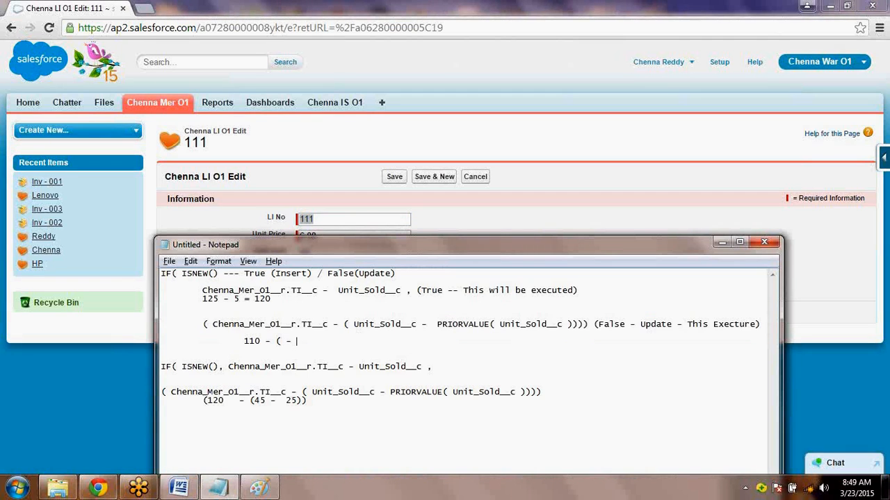
type("50")
Step: Back in Salesforce, set line item 111's Unit Sold to 40
left_click(347, 220)
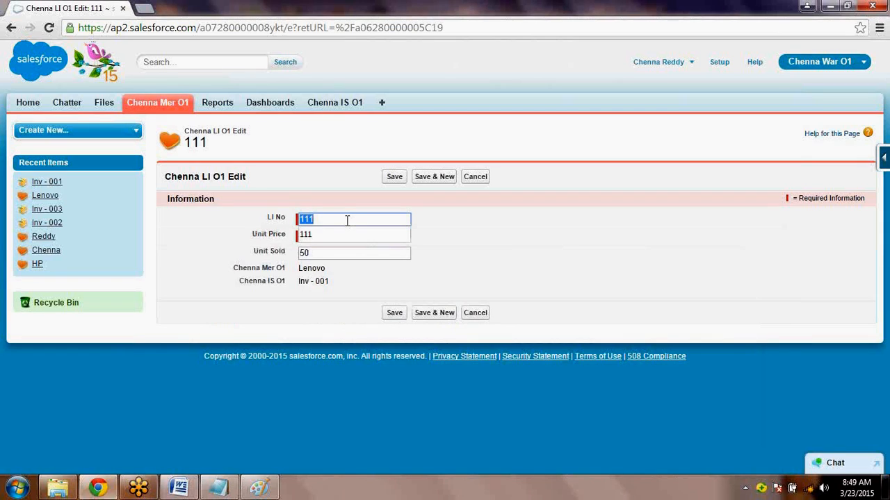
key("Tab")
key("Tab")
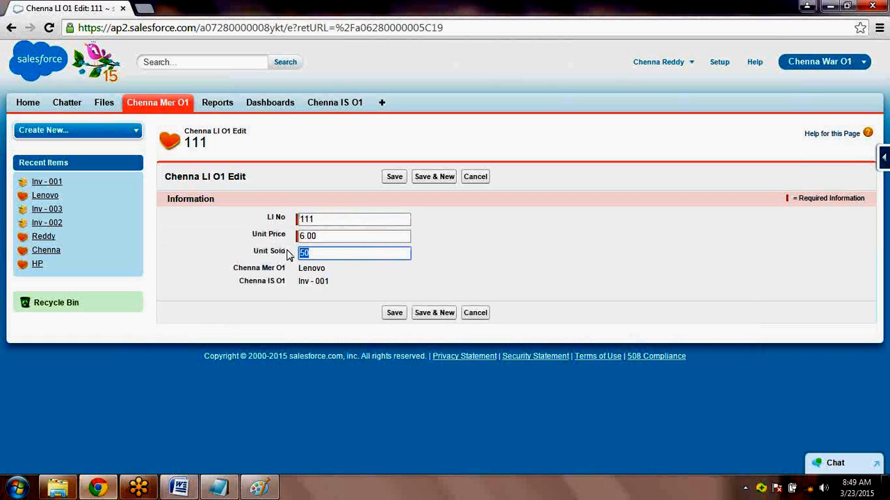
type("30")
key("BackSpace")
key("BackSpace")
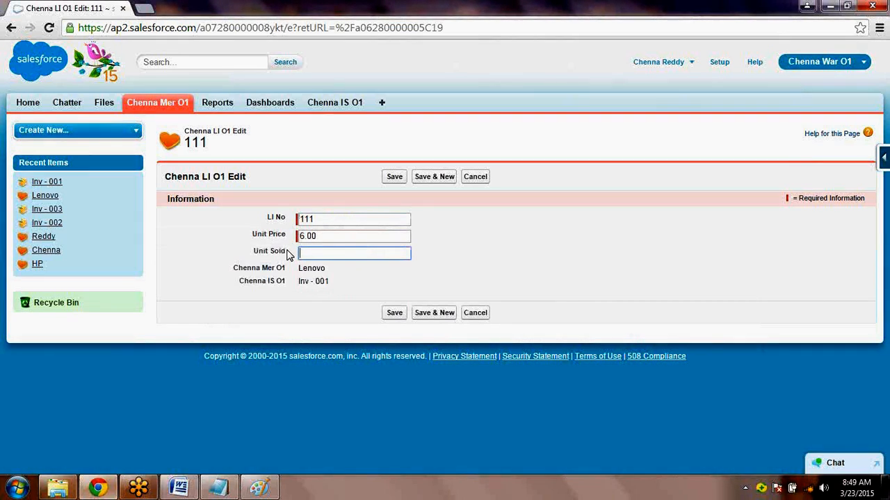
type("40")
Step: Complete the Notepad calculation as 110 - (40 - 50) and add its result after an equals sign
key("alt+Tab")
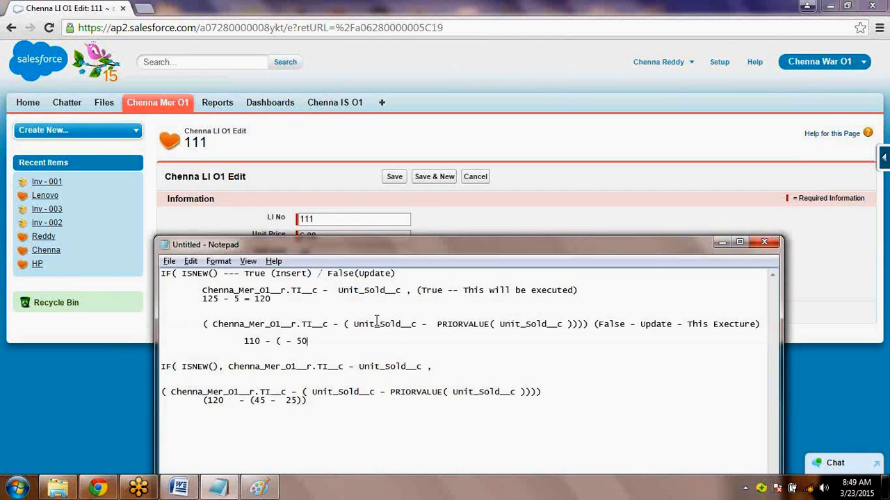
left_click(285, 338)
type("-")
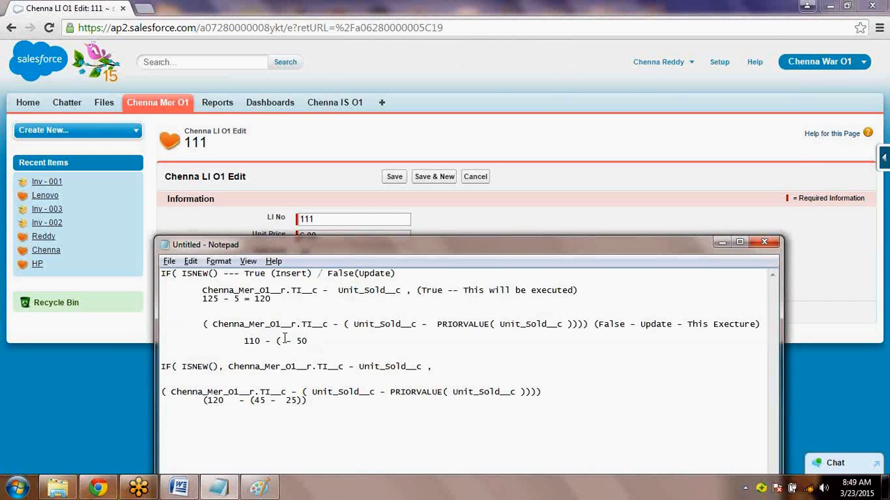
type("40")
type(") = 12")
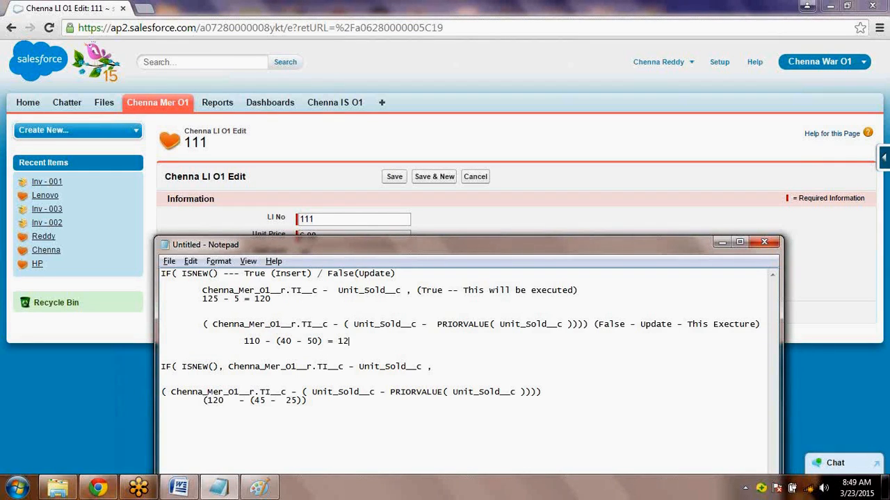
Step: Save line item 111 in Salesforce and check the Lenovo merchandise record's TI
key("alt+Tab")
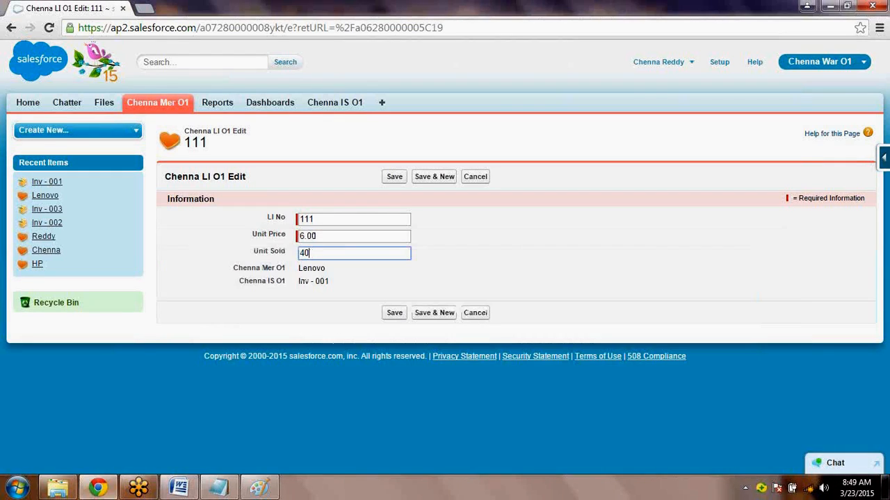
left_click(394, 314)
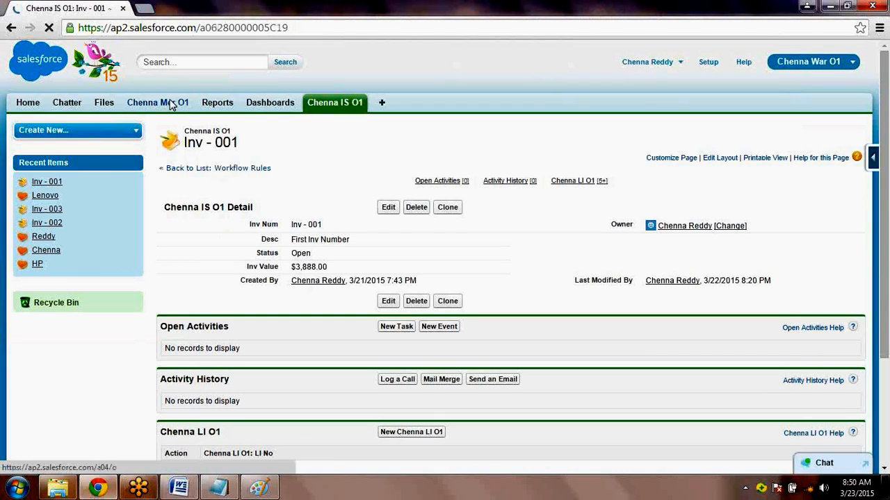
left_click(171, 103)
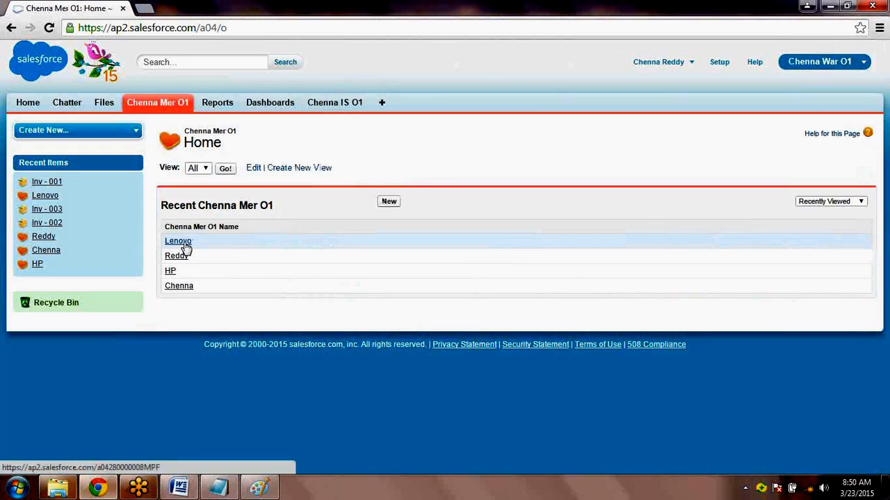
left_click(186, 248)
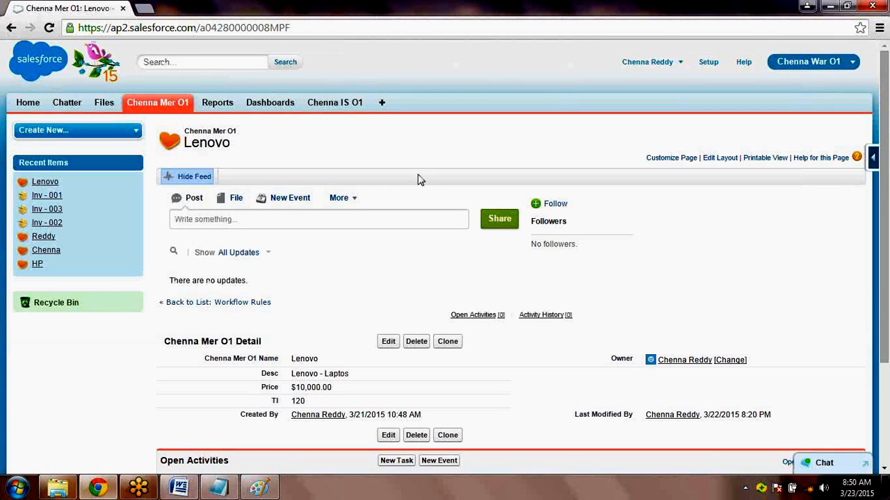
Step: Change the Status of Inv - 001 to Close and save the record
left_click(344, 108)
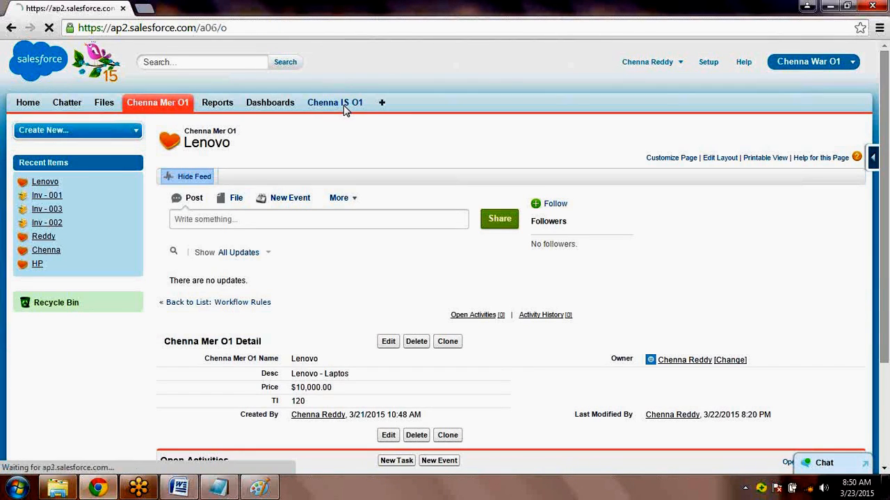
left_click(192, 242)
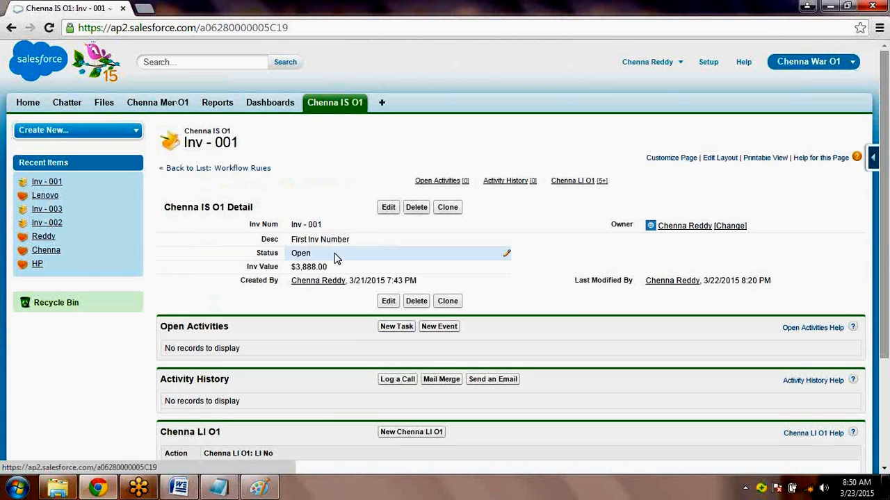
double_click(334, 257)
left_click(335, 258)
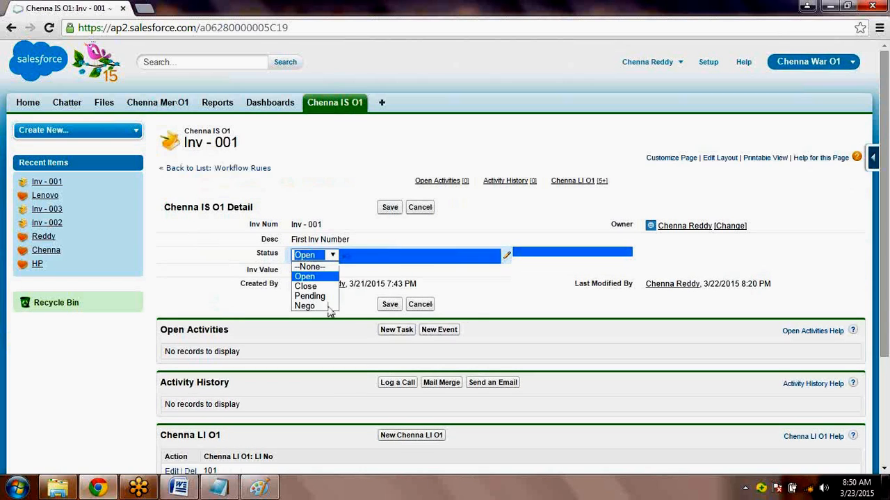
left_click(314, 286)
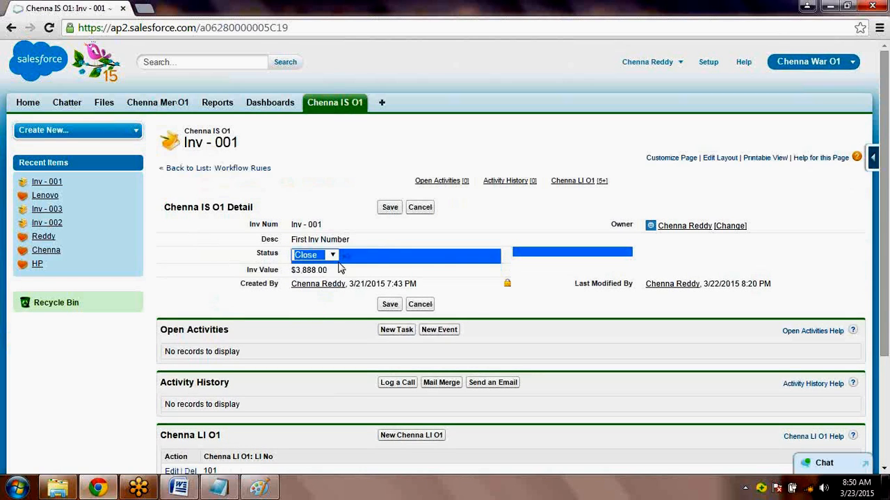
left_click(389, 209)
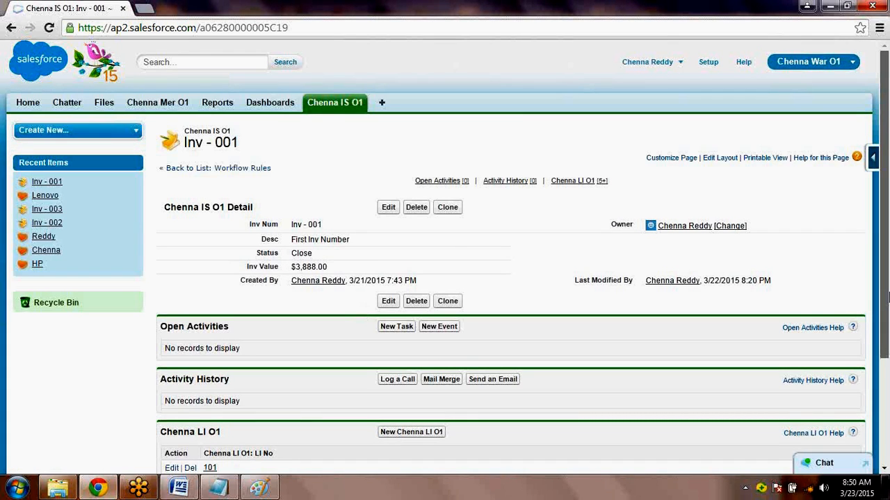
Step: Start a new Chenna LI O1 line item on Inv - 001 with LI No 111, Unit Price 10 and Unit Sold 11
left_click_drag(889, 298, 888, 339)
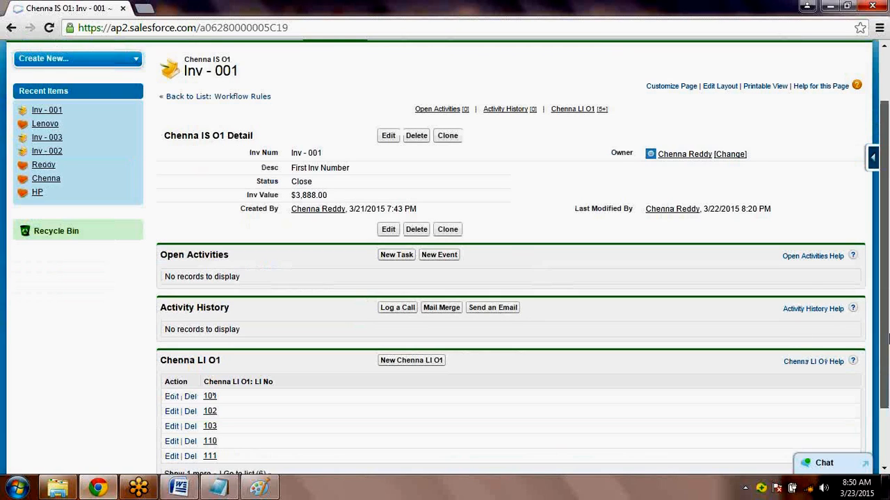
scroll(419, 298, "down", 1)
left_click(416, 288)
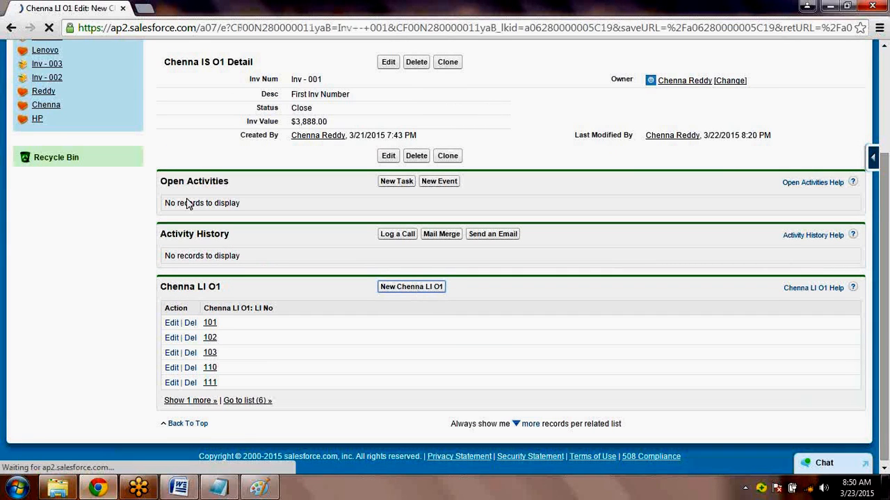
left_click(334, 221)
type("111")
key("Tab")
type("10")
key("Tab")
type("11")
key("Tab")
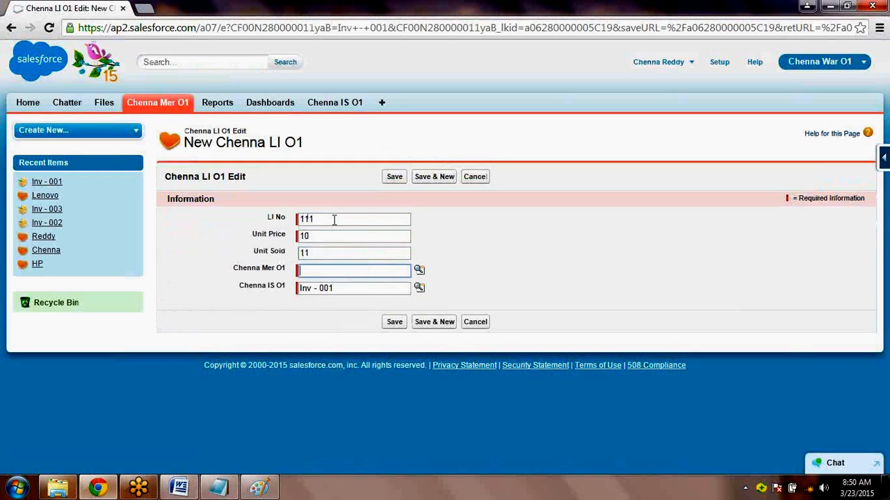
Step: Look up and assign the Lenovo merchandise to the new line item and save it
left_click(419, 271)
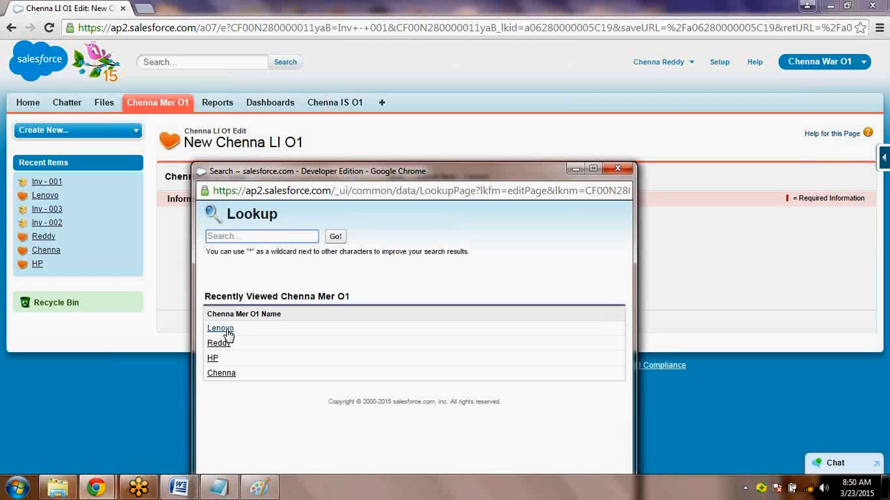
left_click(221, 329)
left_click(398, 321)
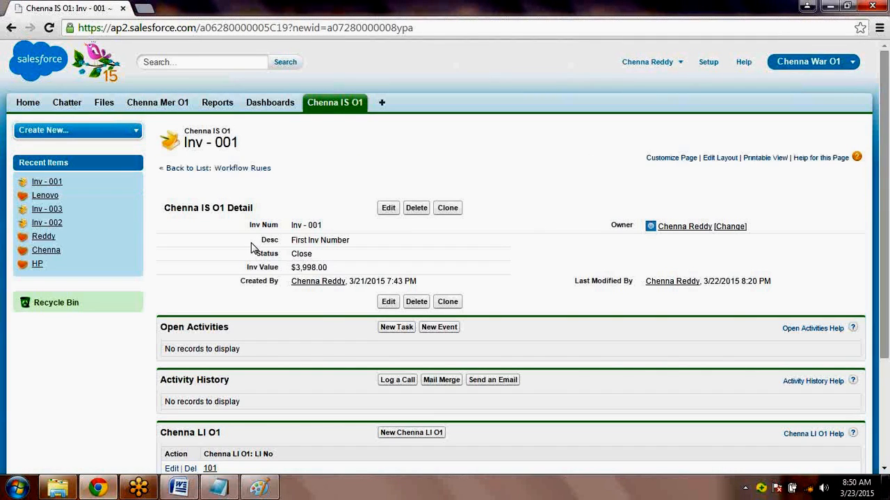
Step: Check the Lenovo merchandise record's TI after adding a line item to the closed invoice
left_click(158, 103)
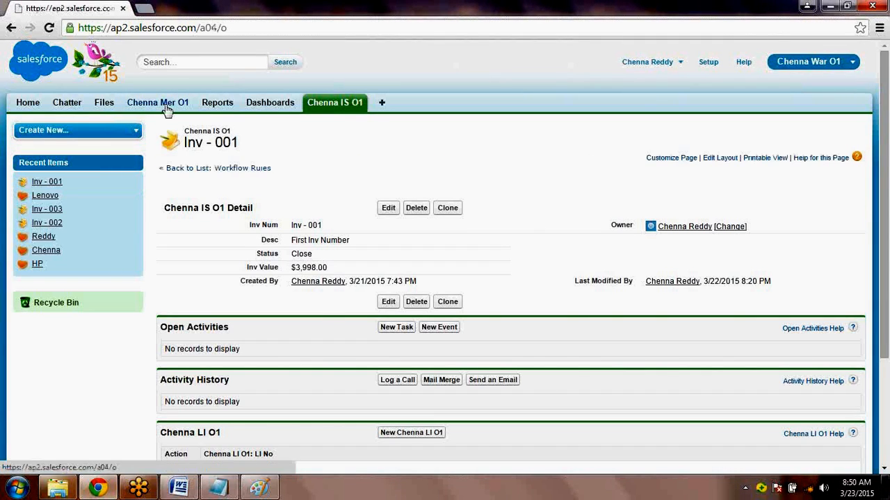
left_click(197, 245)
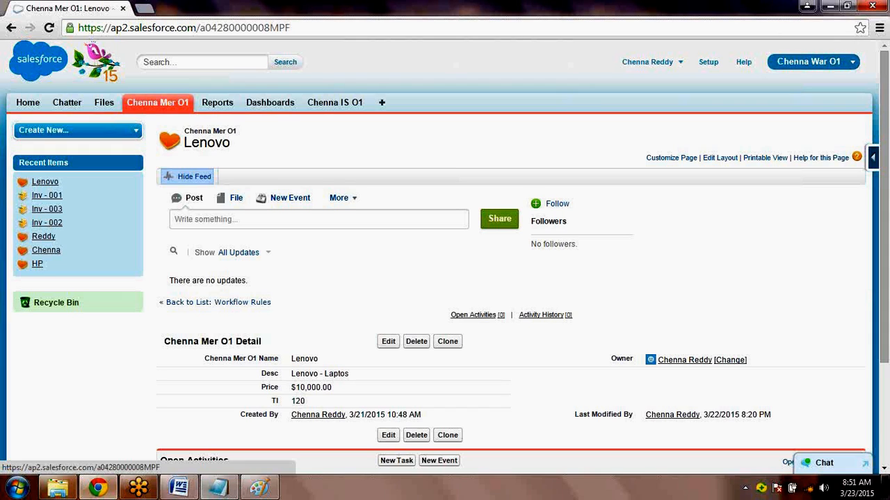
Step: Switch to the Notepad window with the formula notes and close it without saving the changes
mouse_move(221, 490)
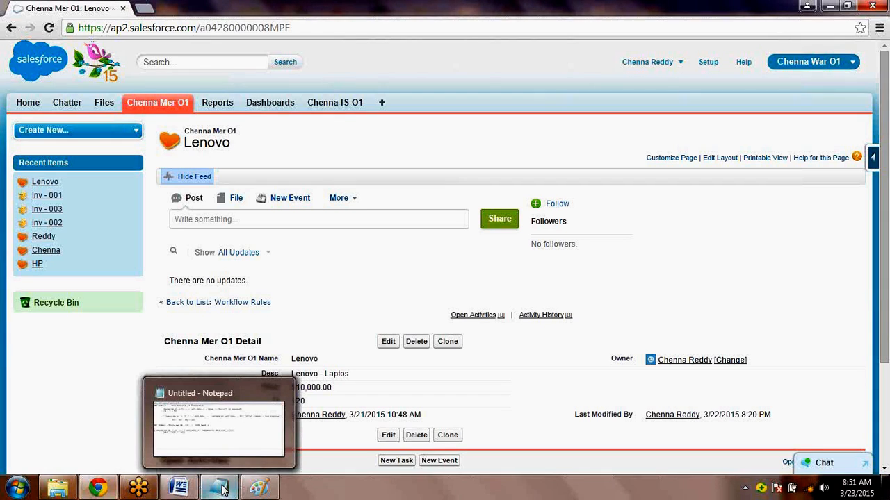
left_click(221, 490)
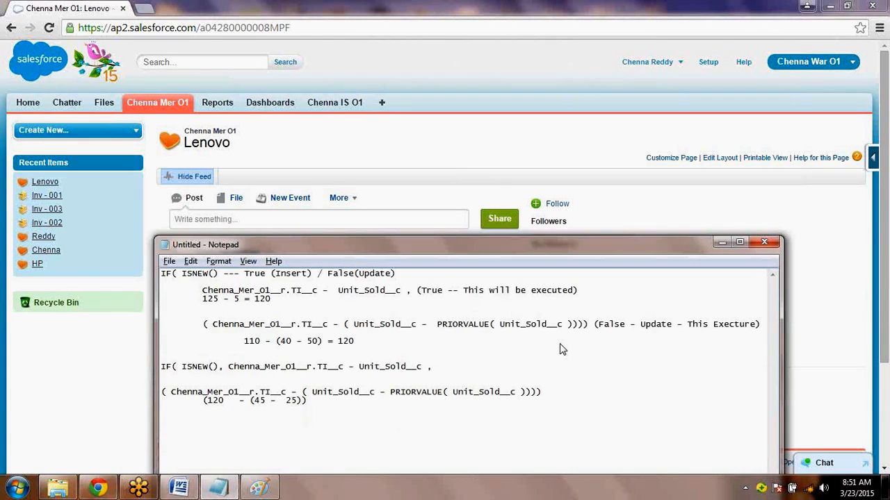
left_click(763, 242)
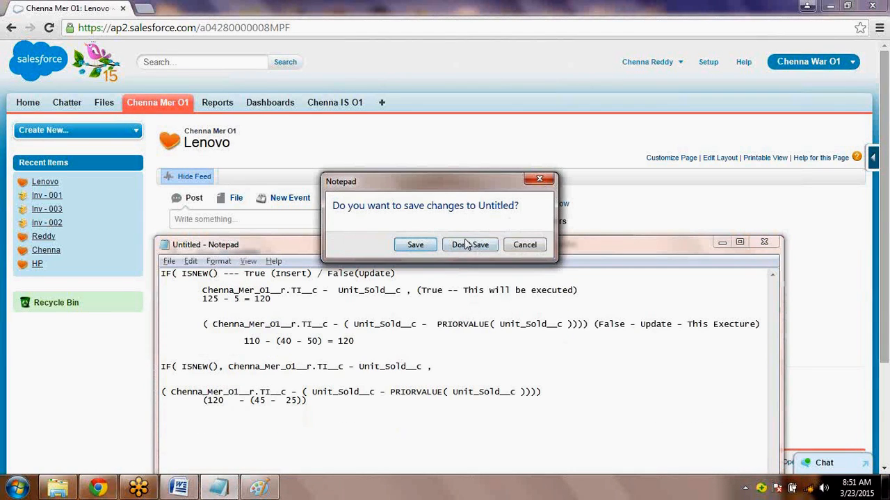
left_click(466, 245)
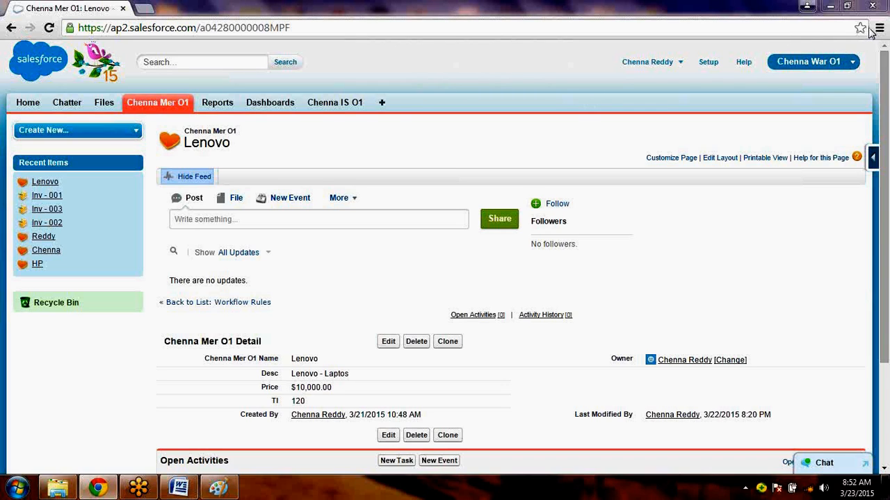
Step: Start another new line item on Inv - 001 with LI No 122, Unit Price 10 and Unit Sold 10
left_click(333, 108)
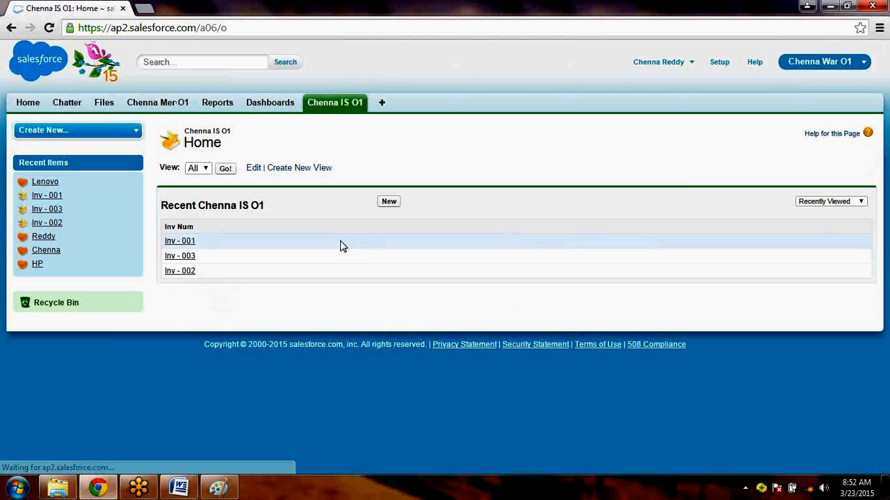
left_click(196, 241)
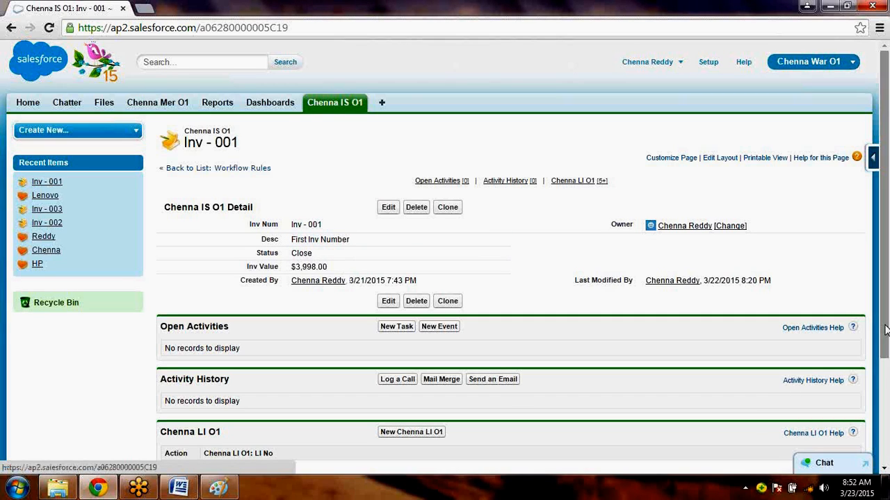
left_click_drag(885, 336, 885, 386)
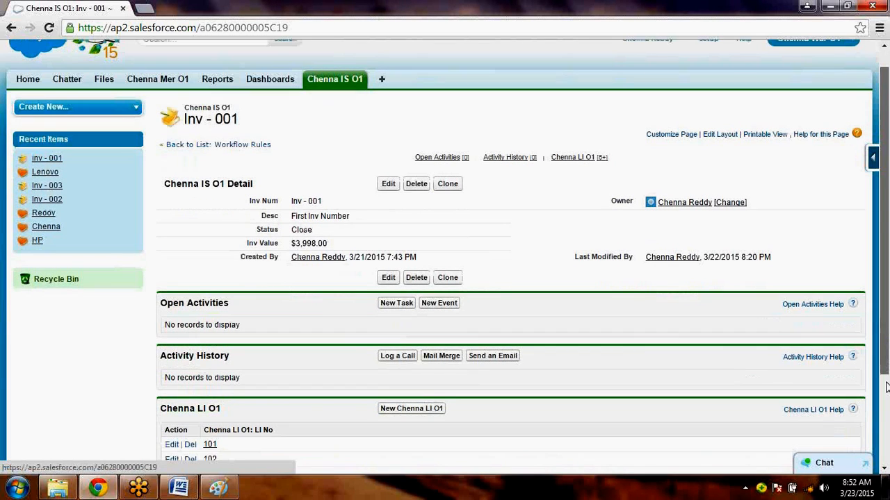
scroll(423, 340, "down", 1)
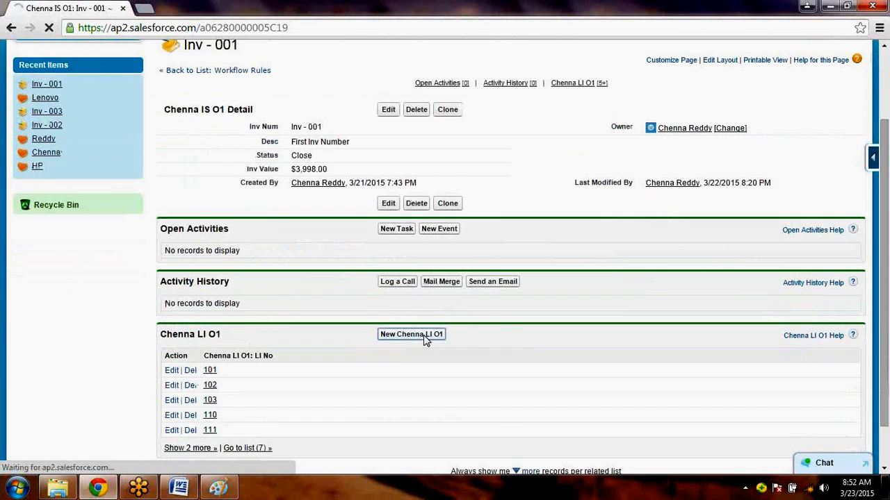
left_click(420, 336)
type("122")
key("Tab")
type("10")
key("Tab")
type("10")
key("Tab")
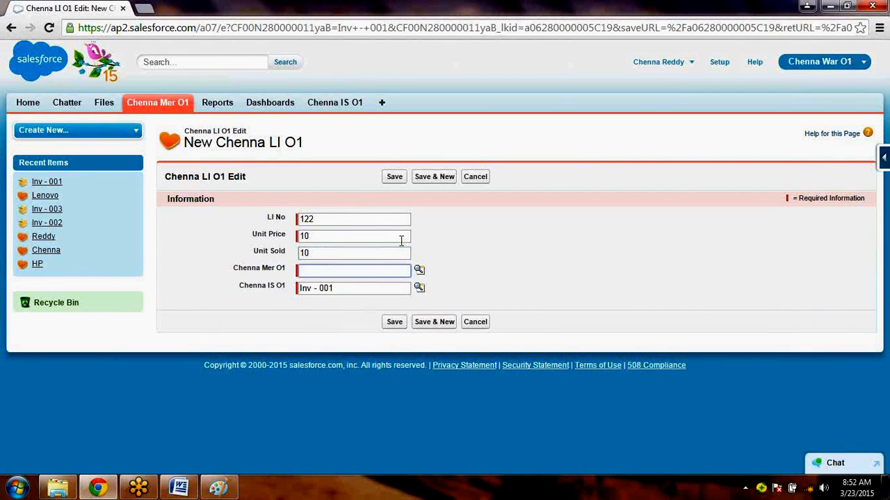
Step: Look up the Lenovo merchandise for line item 122 and save the record
left_click(420, 271)
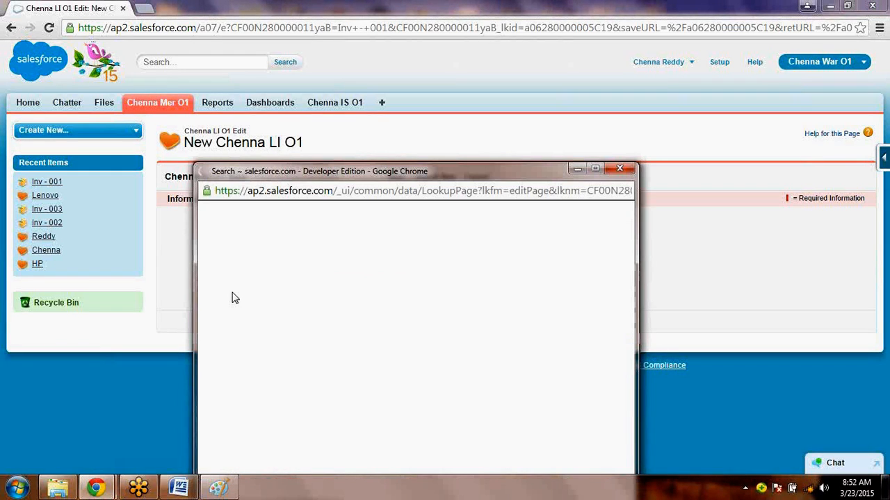
left_click(223, 328)
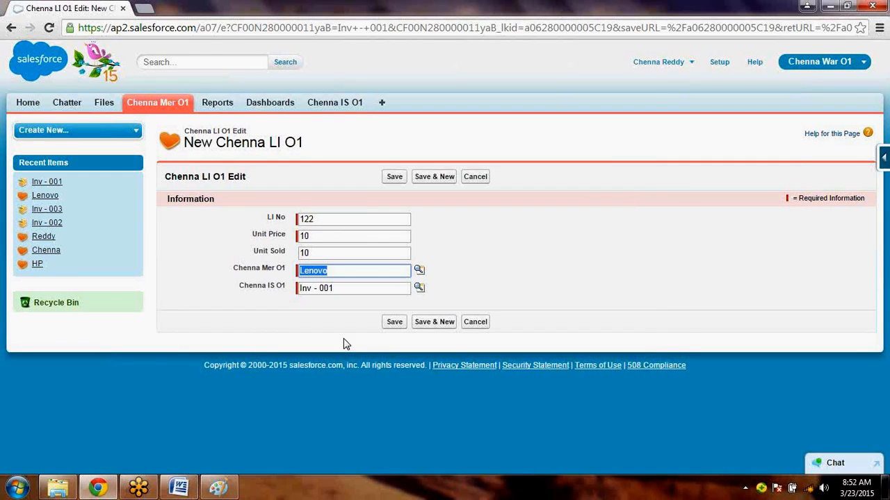
left_click(396, 323)
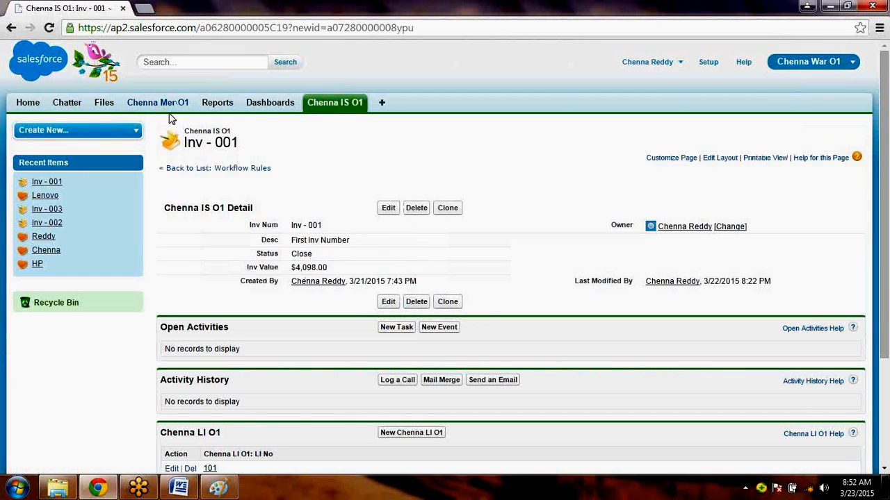
Step: Open the Lenovo merchandise record to check its TI against line item 122
left_click(168, 113)
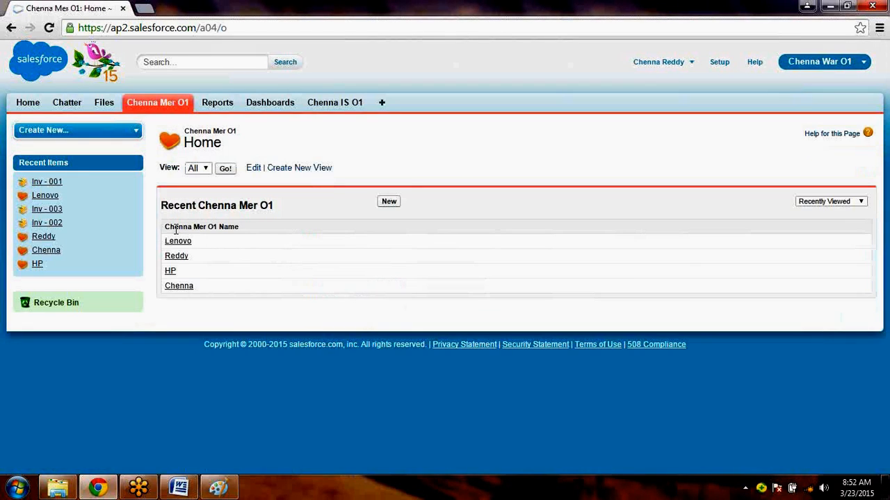
left_click(176, 238)
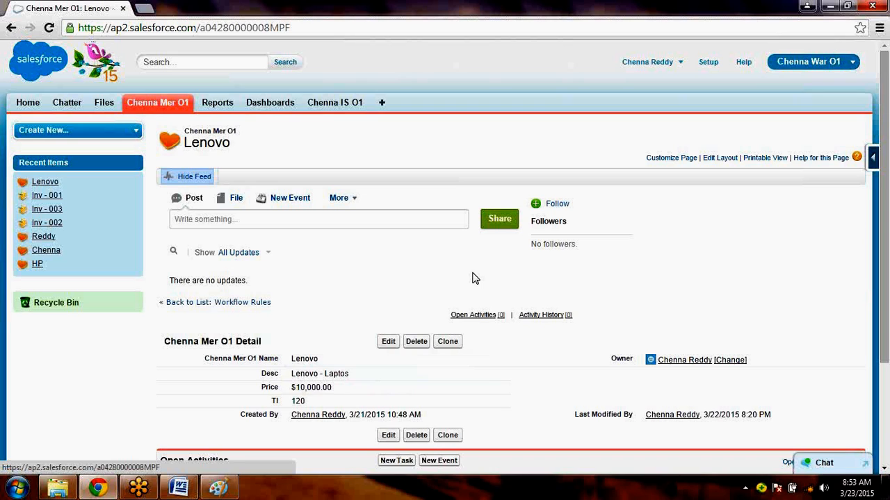
Step: Close the Paint screenshot without saving, and close the open Word document
left_click(232, 487)
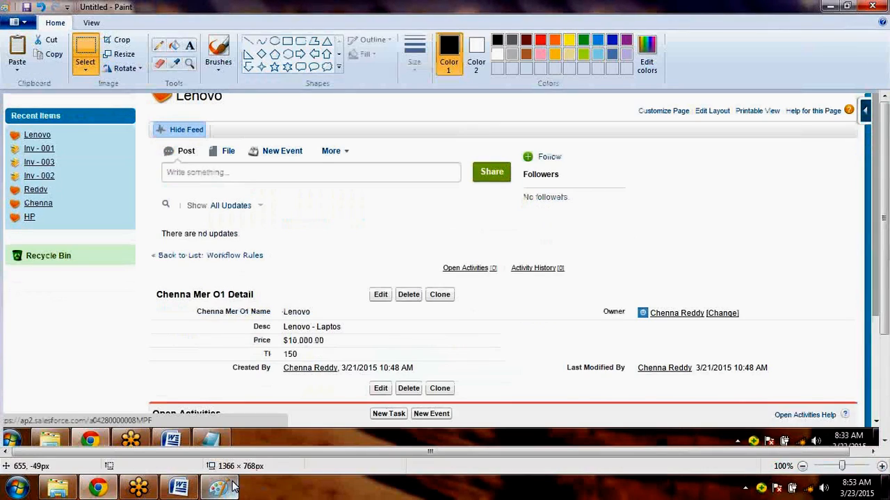
left_click(873, 6)
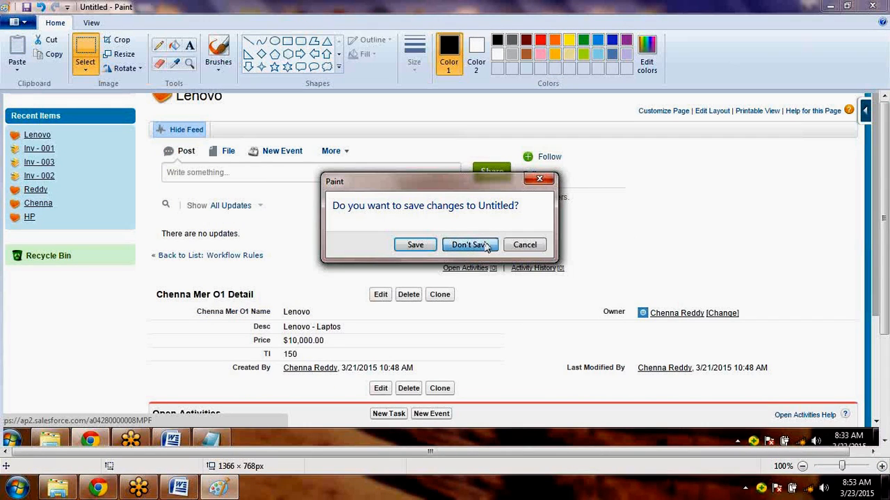
left_click(470, 245)
mouse_move(190, 491)
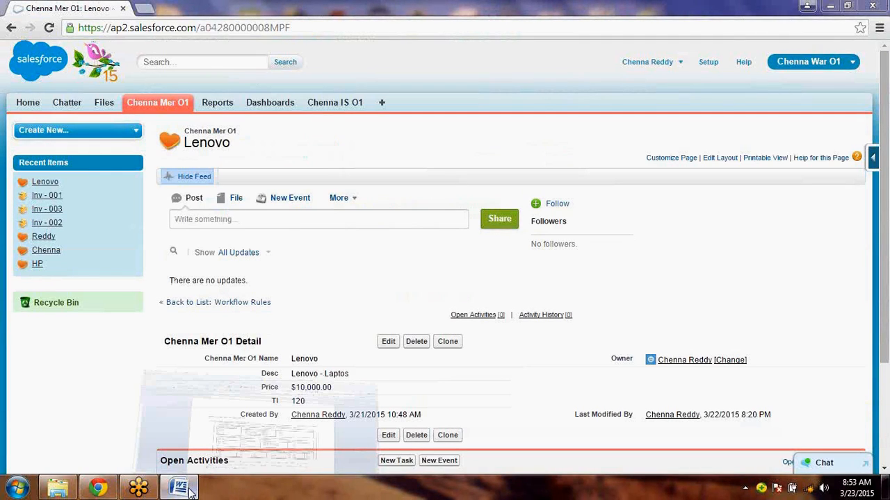
left_click(190, 491)
left_click(873, 5)
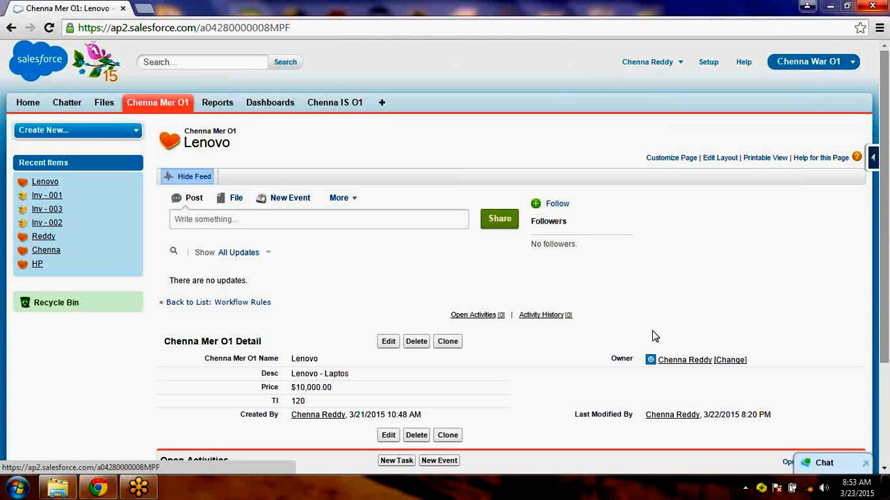
Step: Open the list of all workflow field updates in Setup to review the update formula, and open the Approval Processes page
left_click(709, 64)
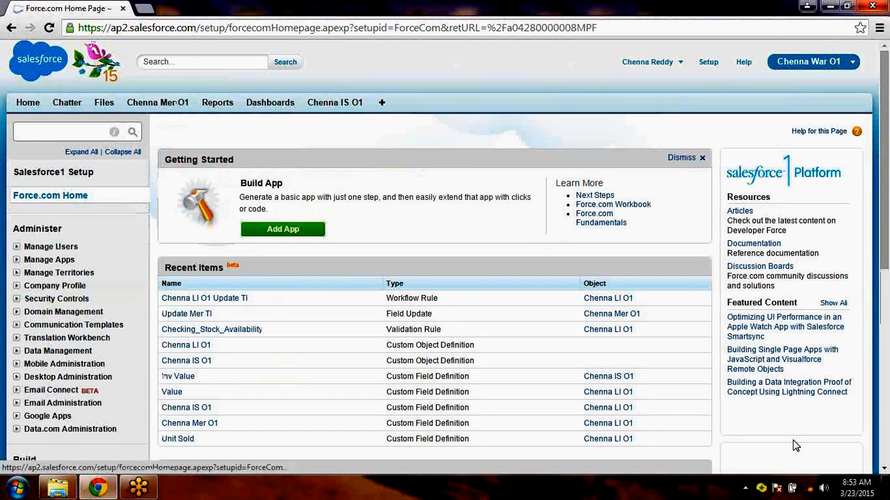
scroll(796, 446, "down", 5)
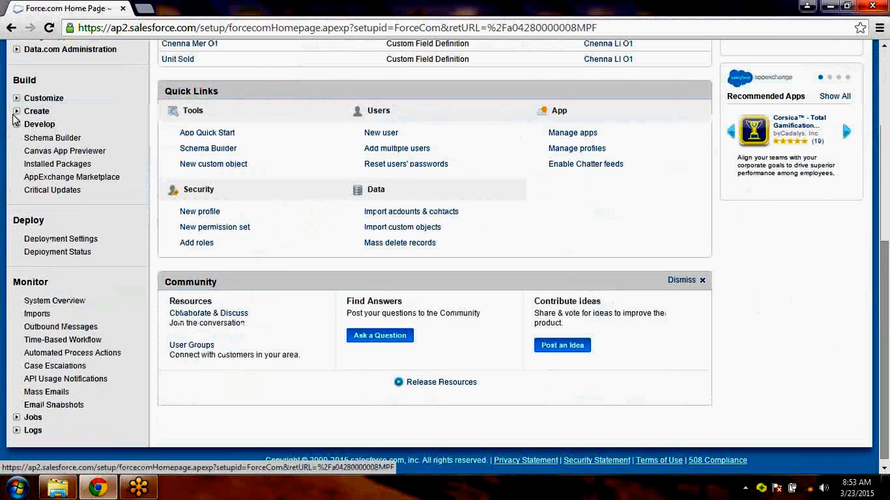
left_click(16, 112)
left_click(28, 241)
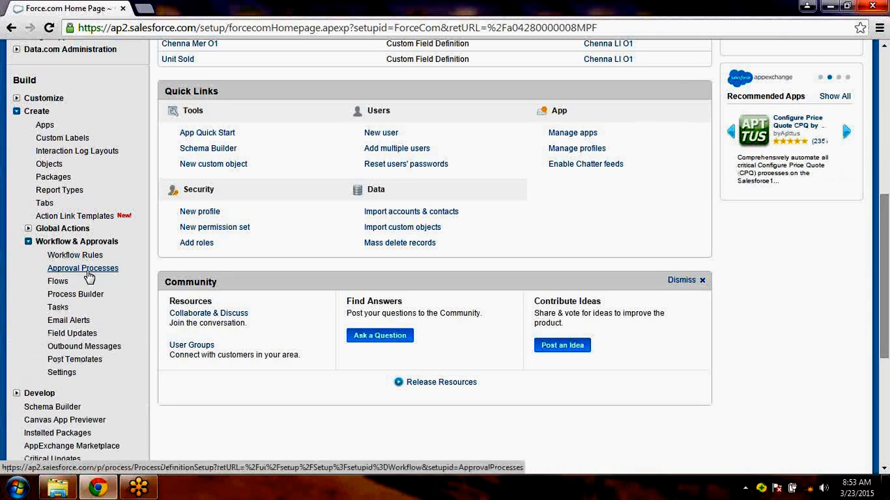
left_click(77, 336)
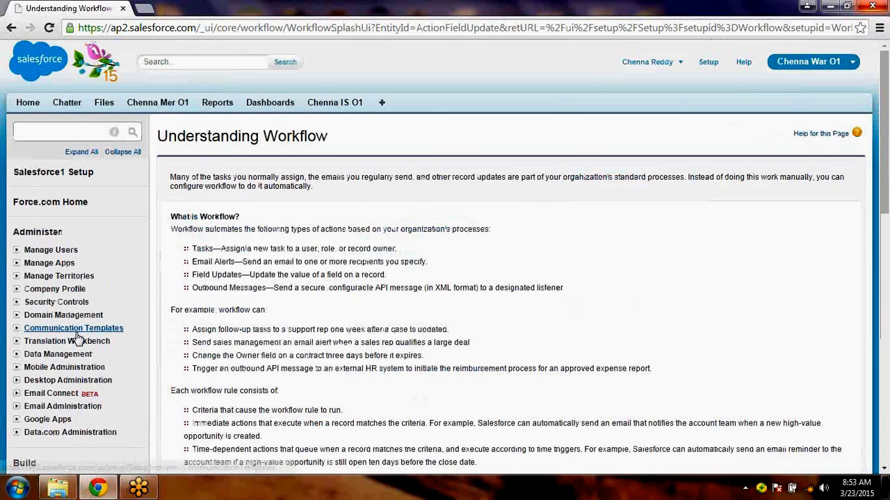
scroll(78, 337, "down", 5)
left_click(190, 128)
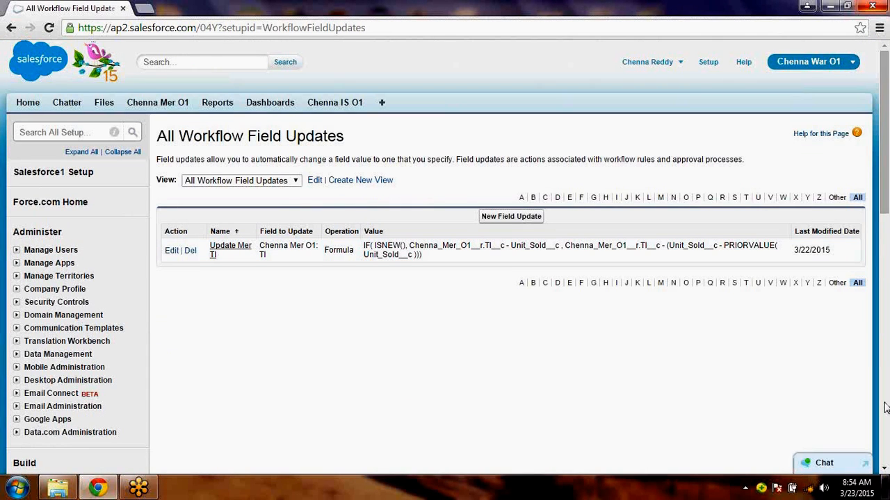
scroll(119, 280, "down", 5)
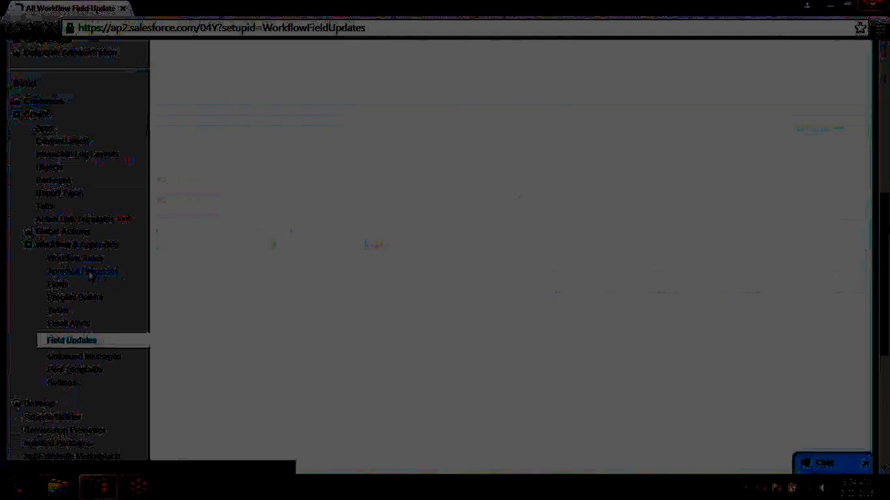
left_click(89, 273)
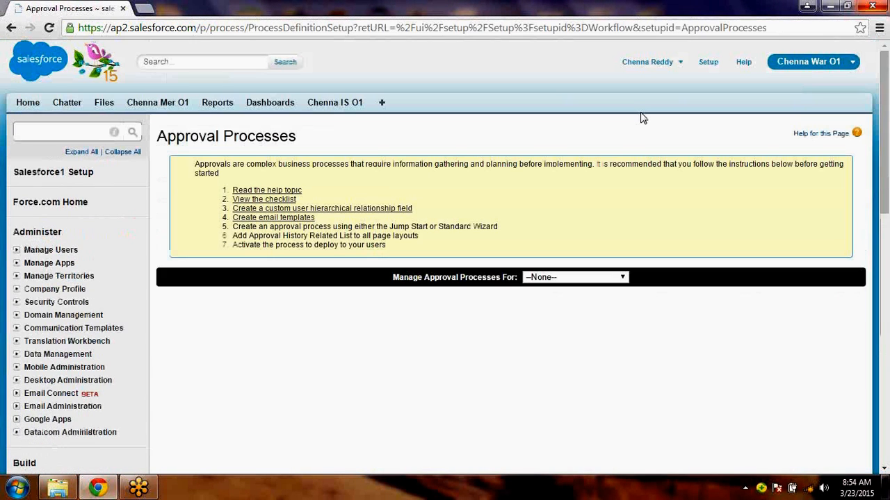
Step: Log out of Salesforce and close the browser
left_click(673, 64)
left_click(641, 131)
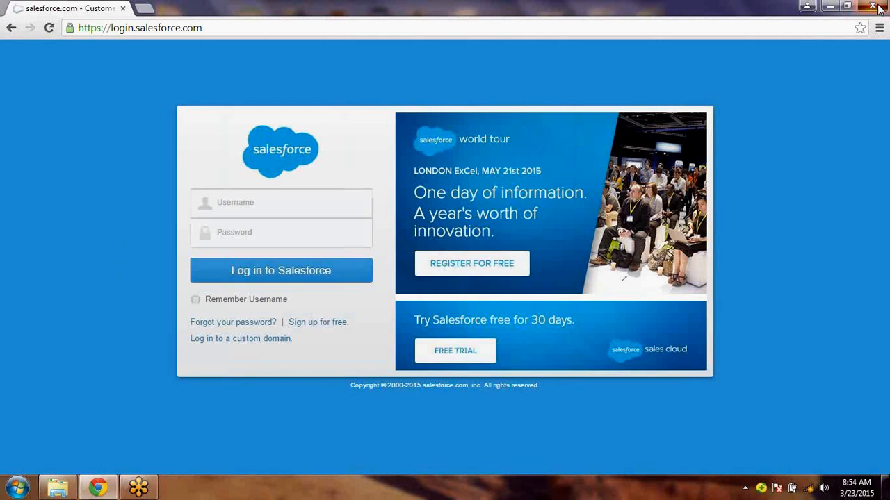
left_click(878, 7)
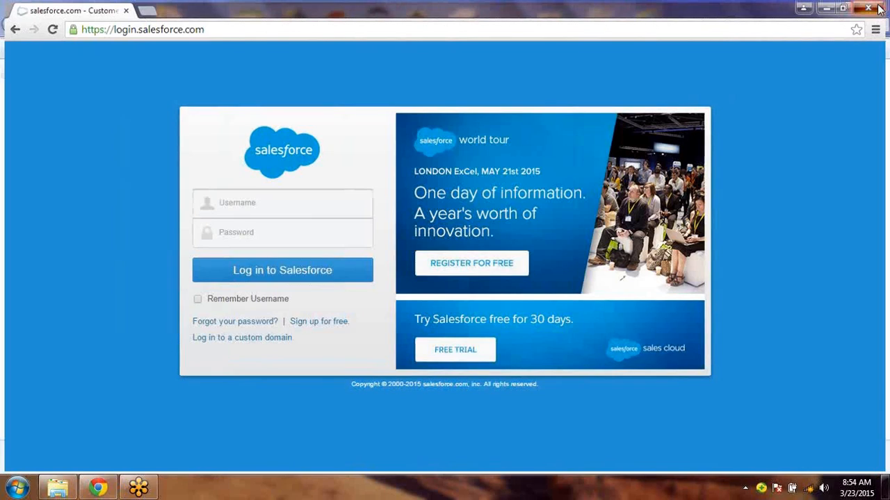
left_click(877, 7)
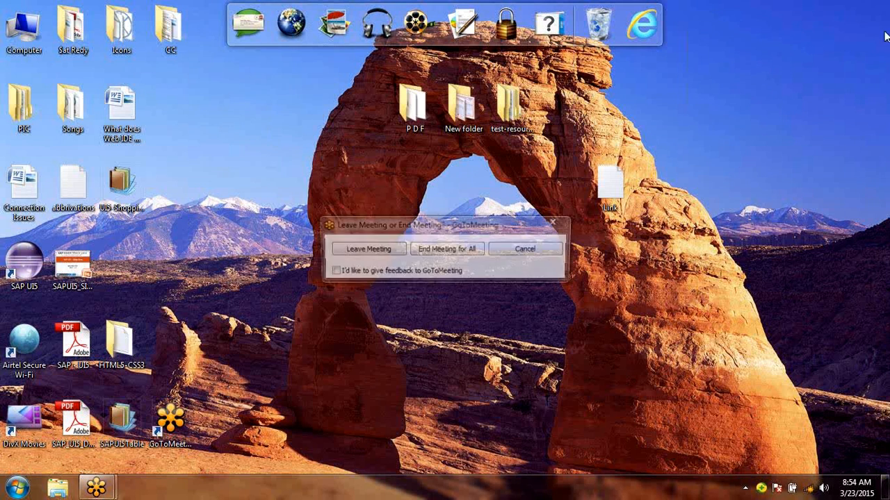
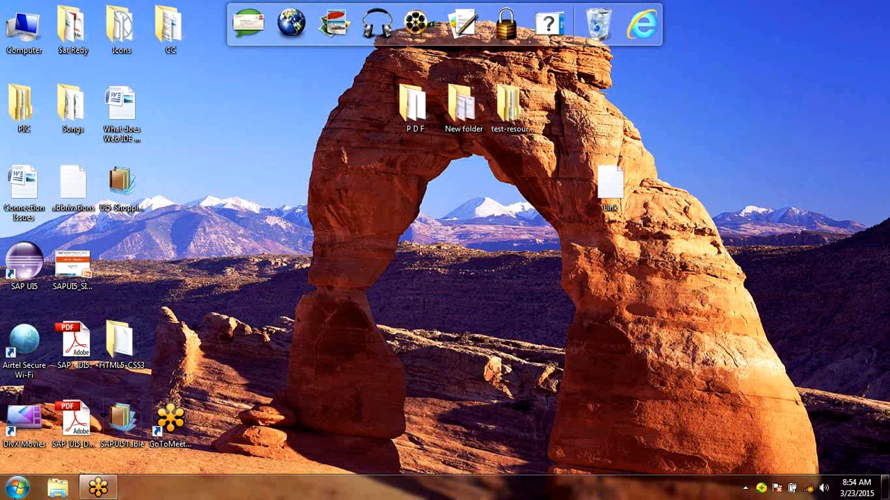
Step: Open Paint, paste the captured desktop screenshot, and move it up and to the left to reveal the meeting's attendee list
left_click(17, 489)
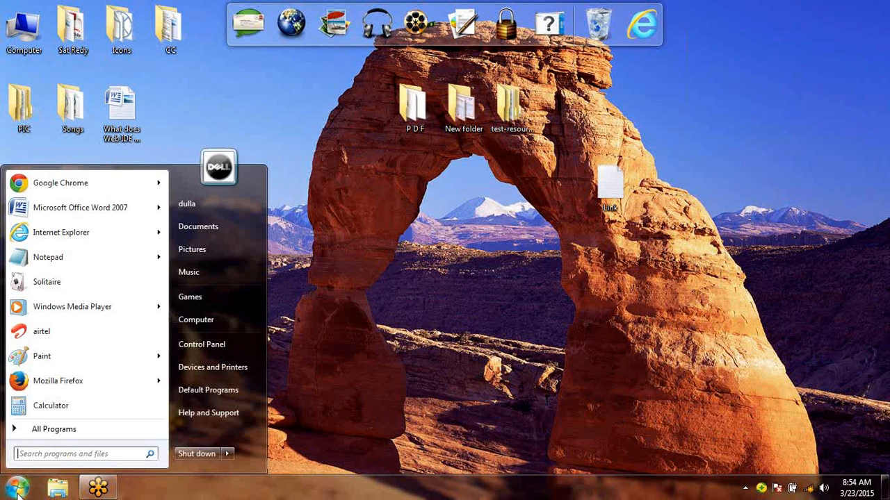
left_click(57, 353)
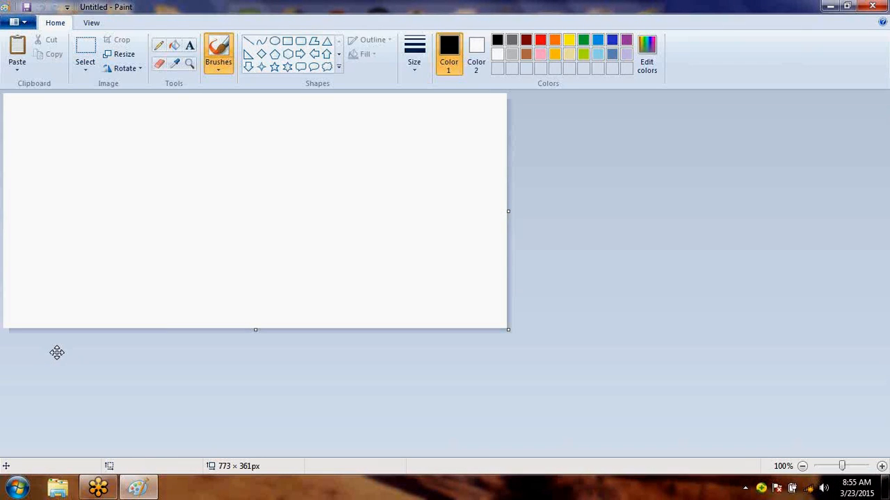
key("ctrl+v")
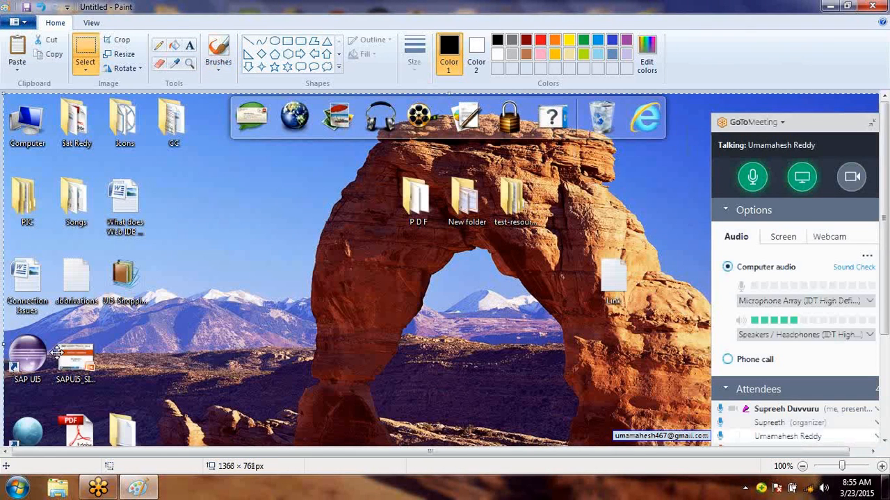
left_click_drag(225, 297, 46, 84)
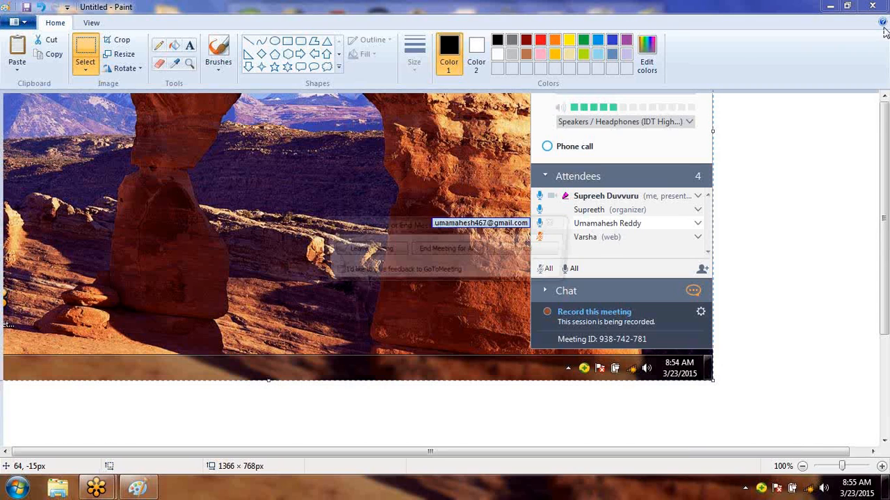
Step: End the GoToMeeting session for all attendees
left_click(462, 249)
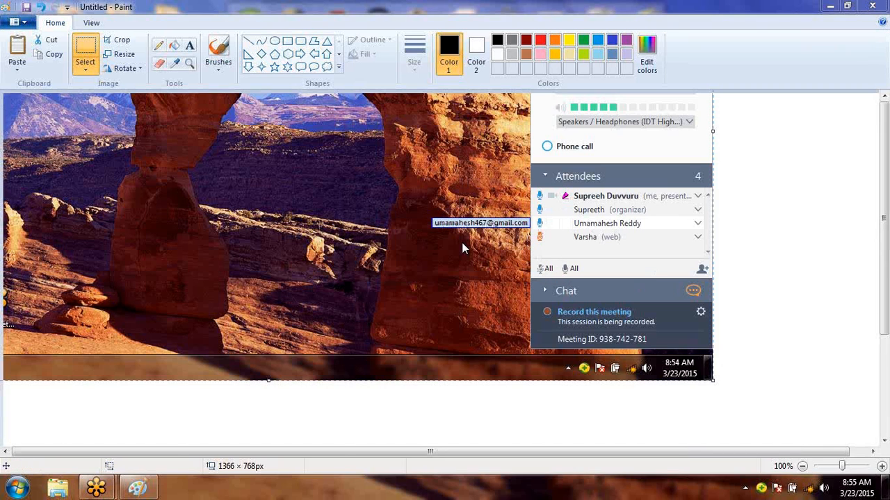
left_click(479, 259)
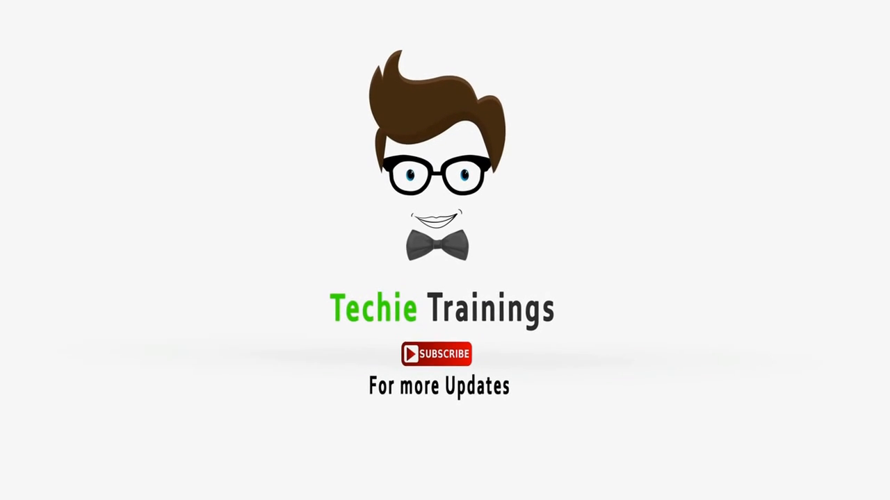